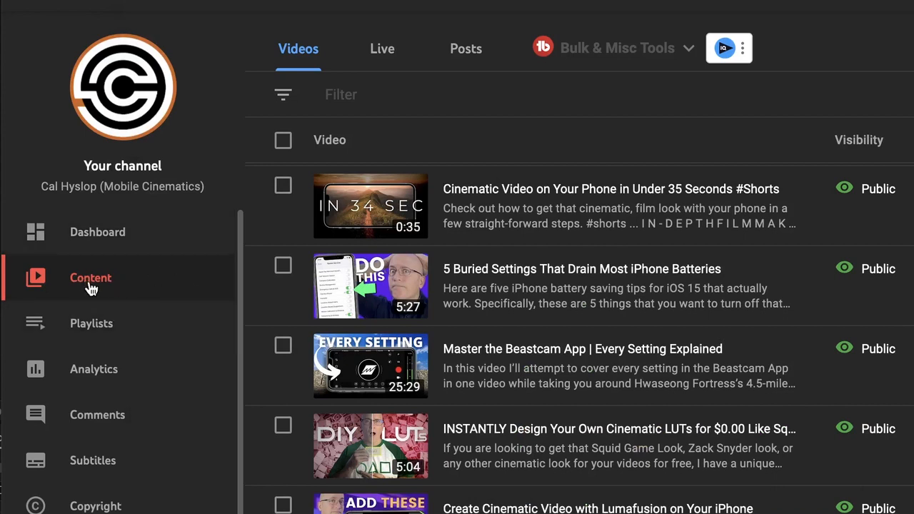
Open the analytics of the video "Master the Beastcam App | Every Setting Explained" and examine its reach and impressions click-through rate
mouse_move(359, 232)
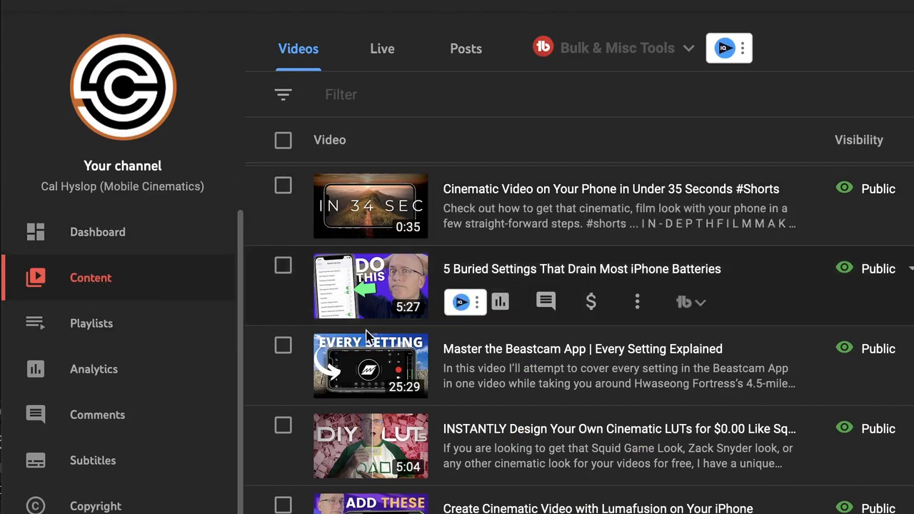
mouse_move(413, 375)
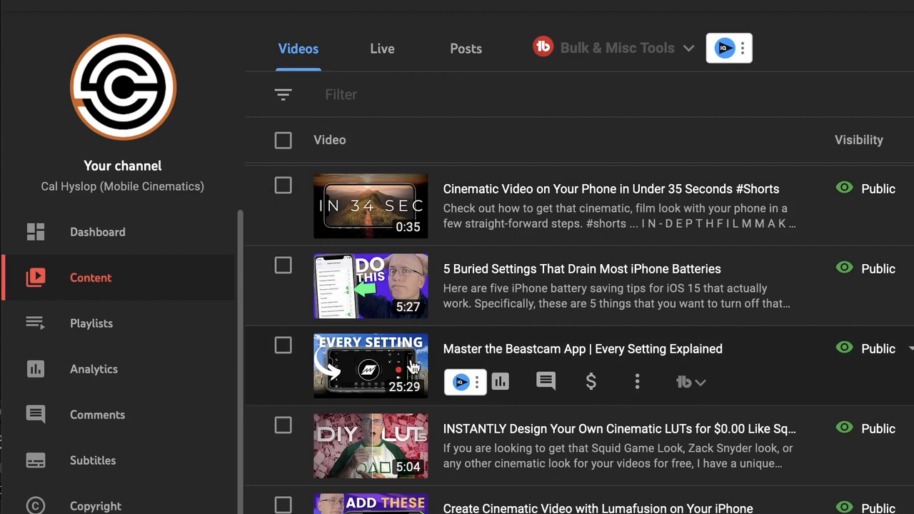
click(501, 386)
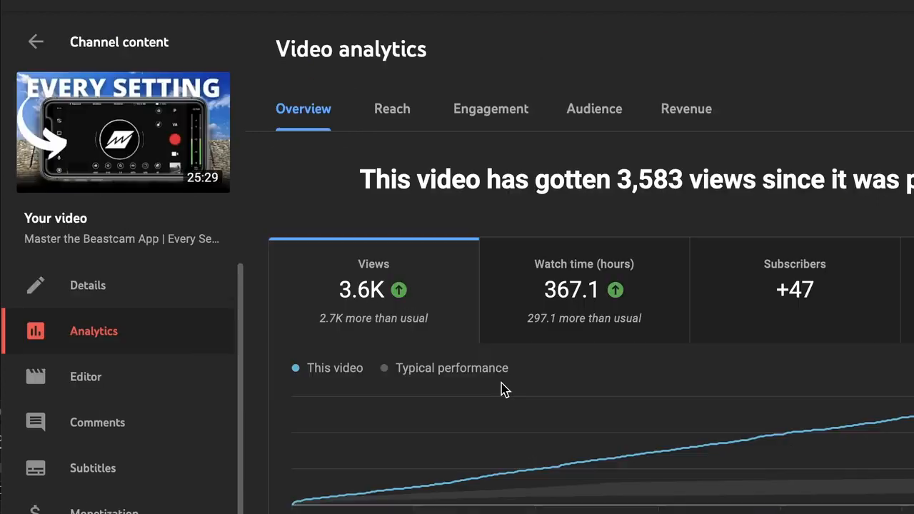
click(393, 115)
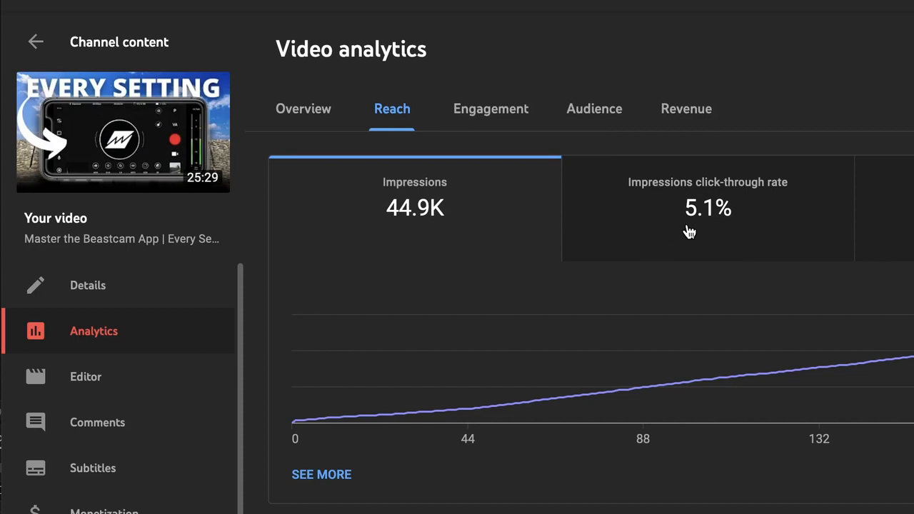
mouse_move(690, 225)
Open the detailed impressions report by traffic source and examine the click-through rate of each source
click(337, 480)
click(178, 146)
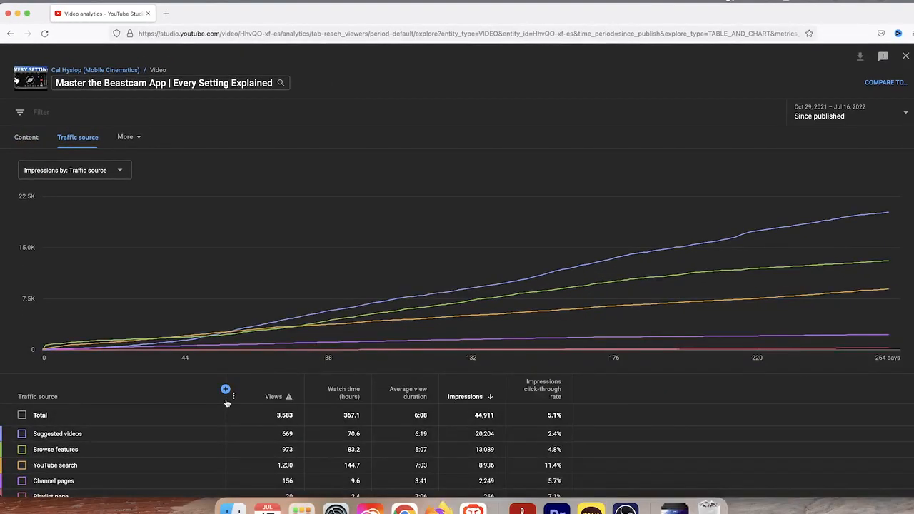
scroll(224, 402, down, 3)
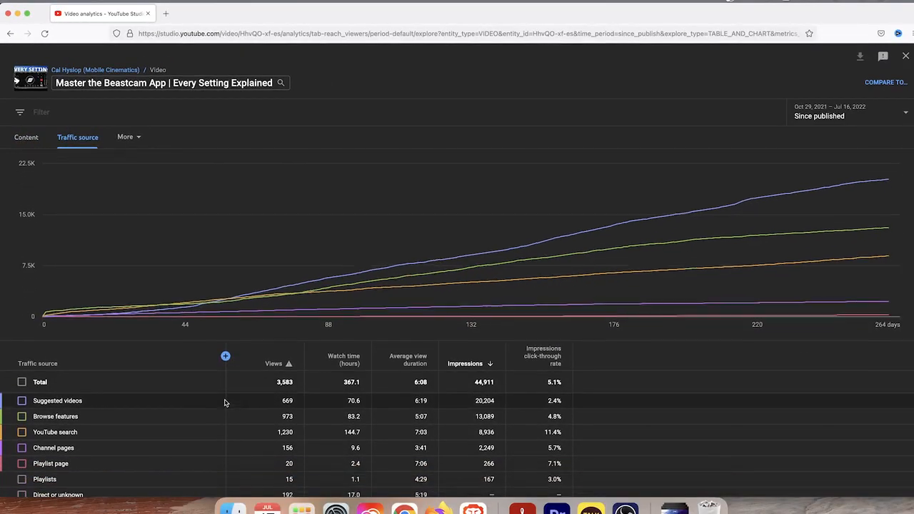
mouse_move(555, 298)
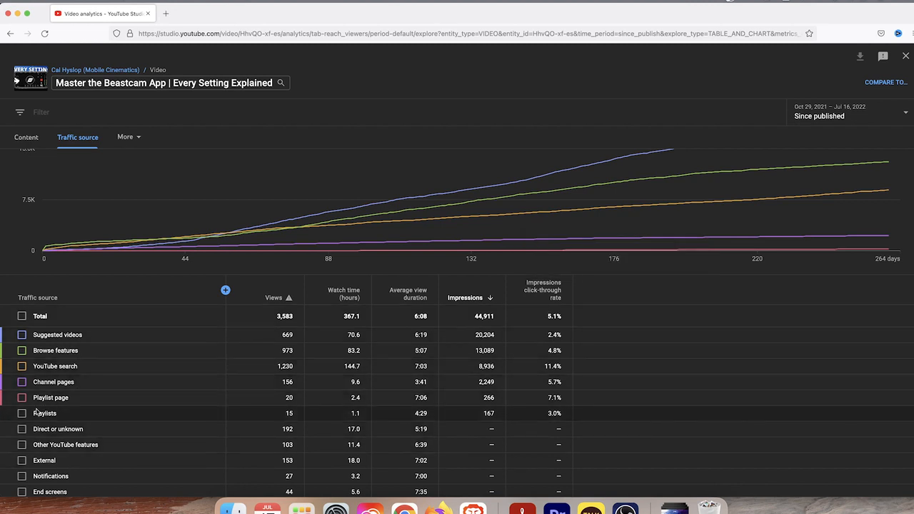
Chart YouTube search impressions alone, and compare Suggested videos with Browse features in the traffic source report
click(21, 366)
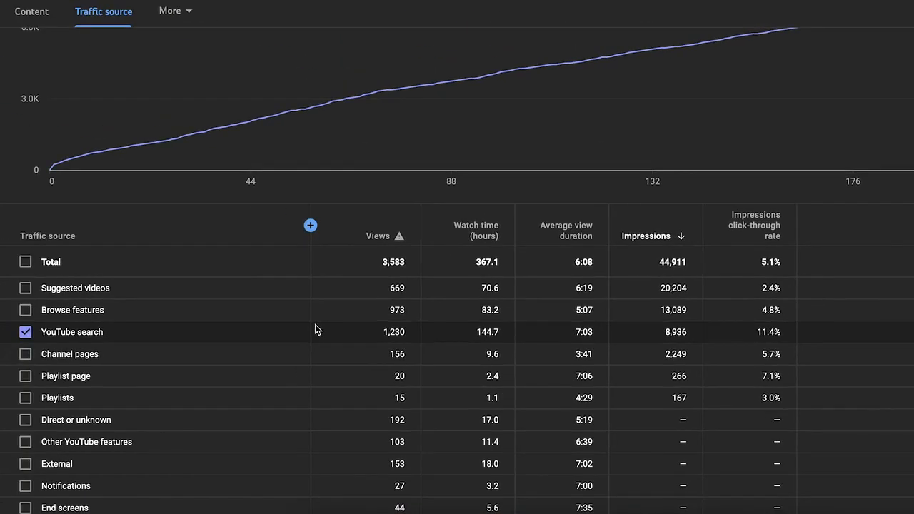
click(25, 332)
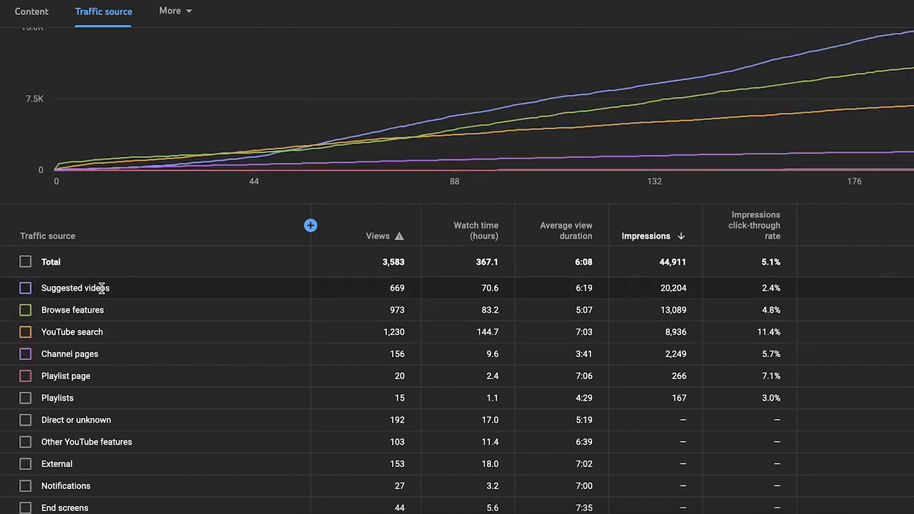
click(26, 289)
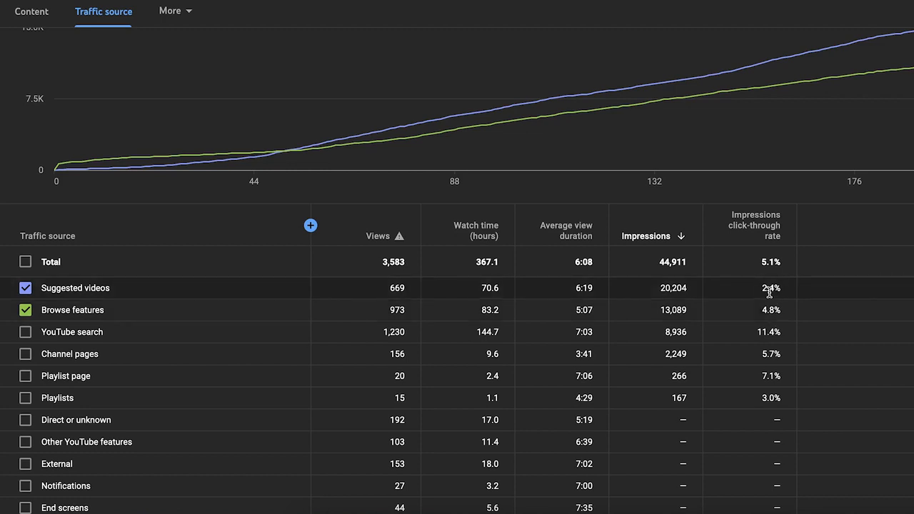
click(26, 311)
click(26, 290)
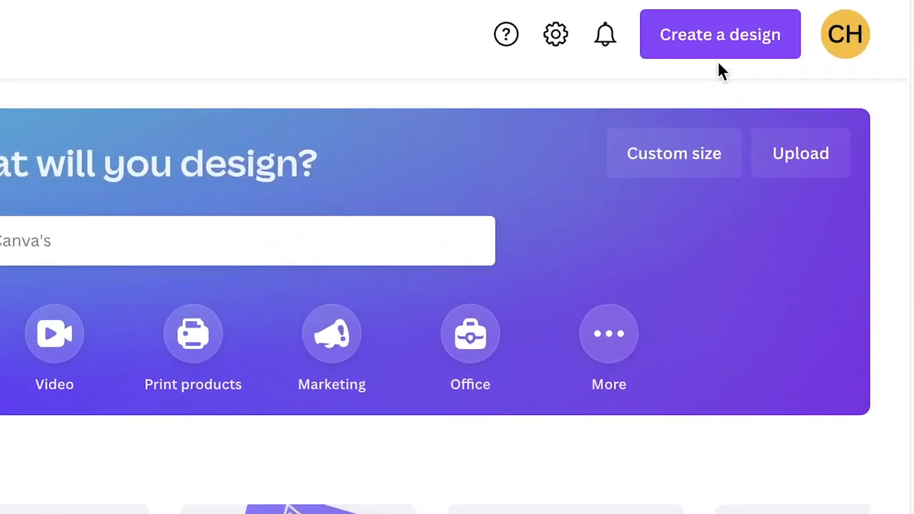
Switch to Canva and create a blank custom-size design of 1920 × 1080 px
click(732, 43)
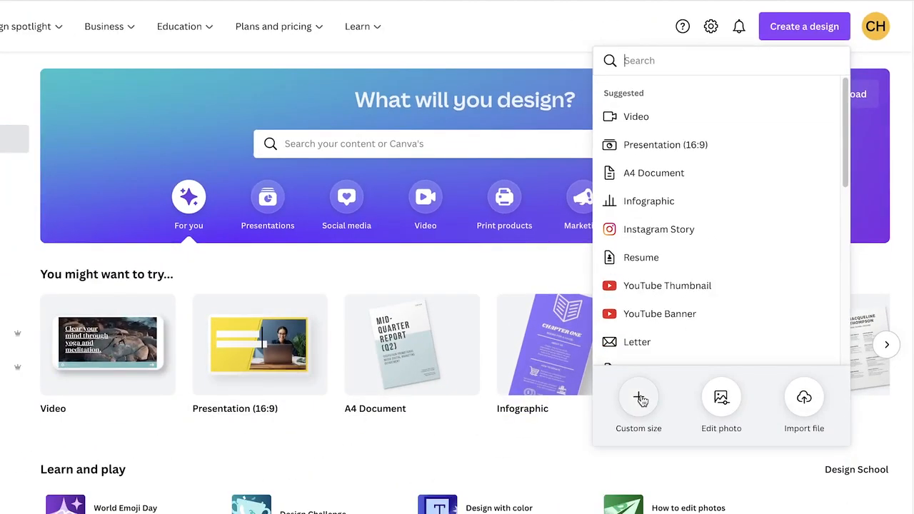
click(640, 400)
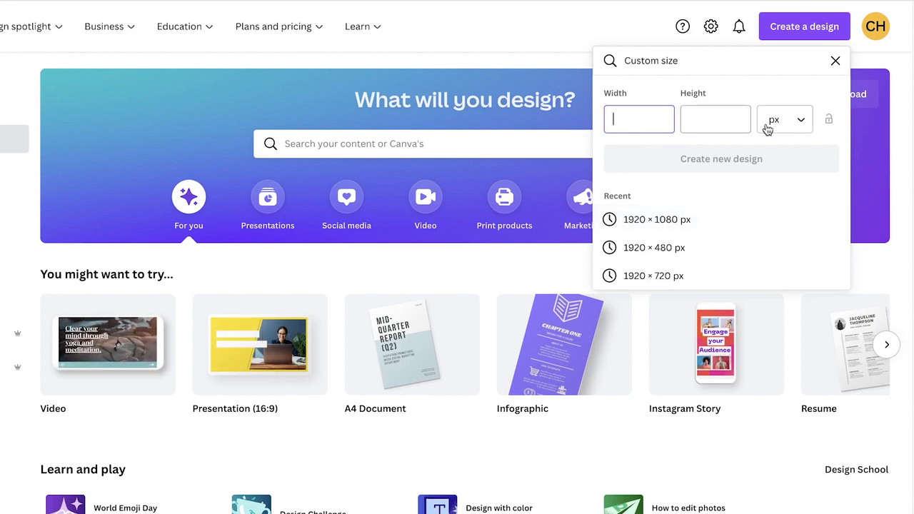
click(805, 126)
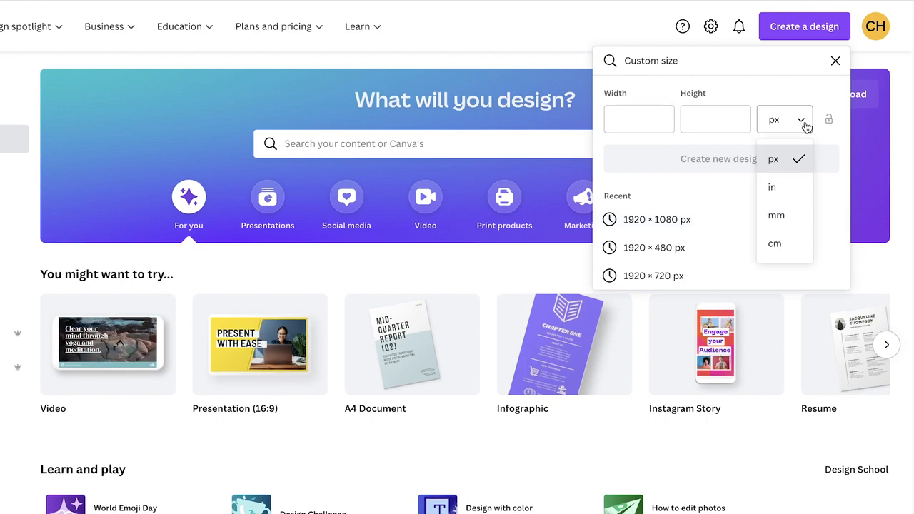
click(806, 126)
click(643, 219)
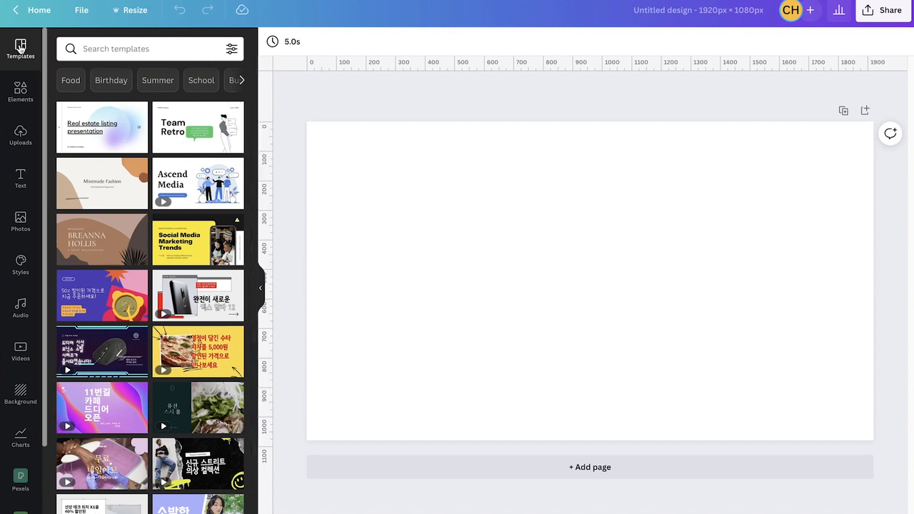
Search the templates for "versus" and look over the suggested thumbnail layouts
click(130, 49)
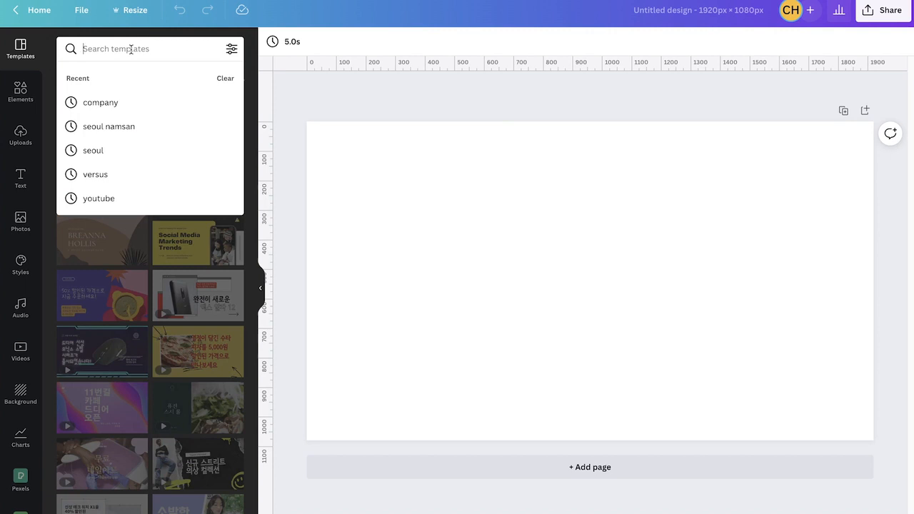
text(versus)
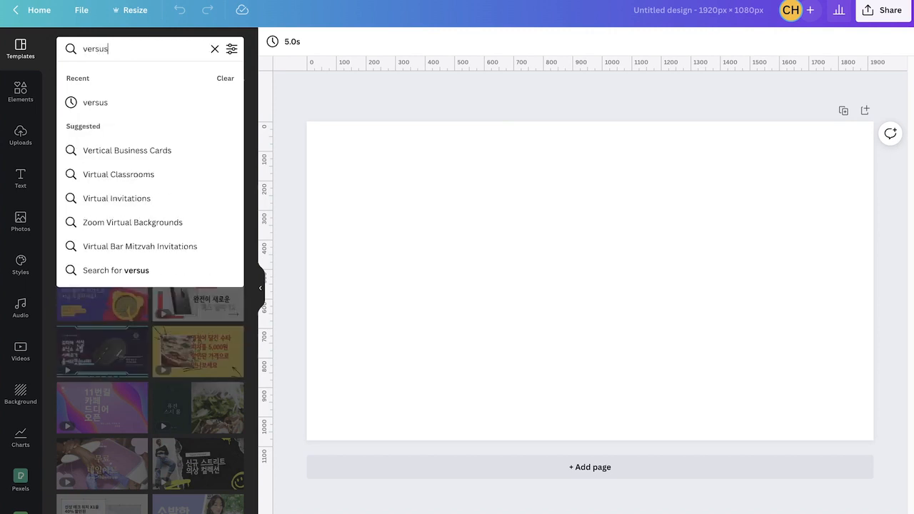
key(Return)
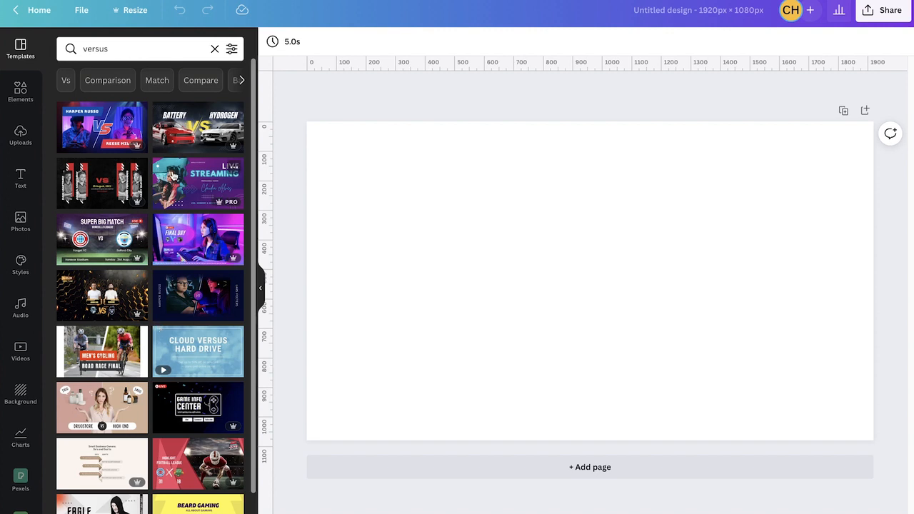
click(97, 43)
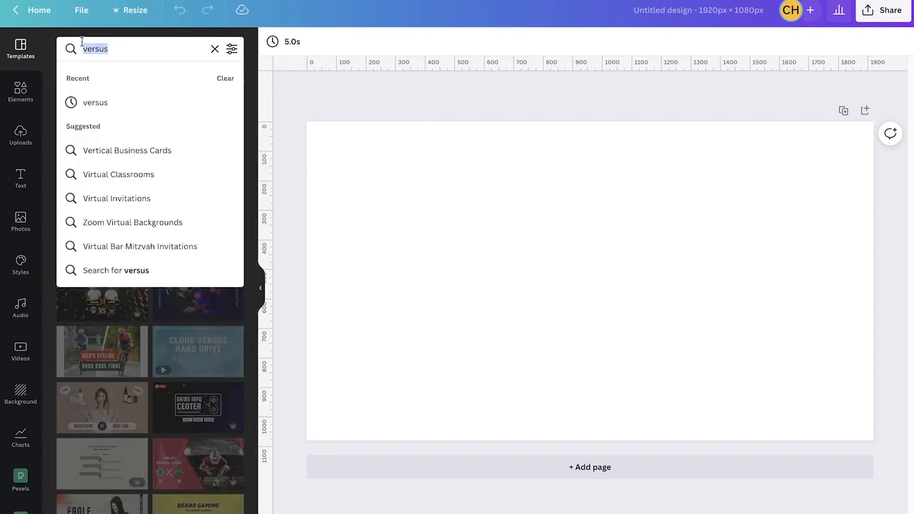
click(83, 32)
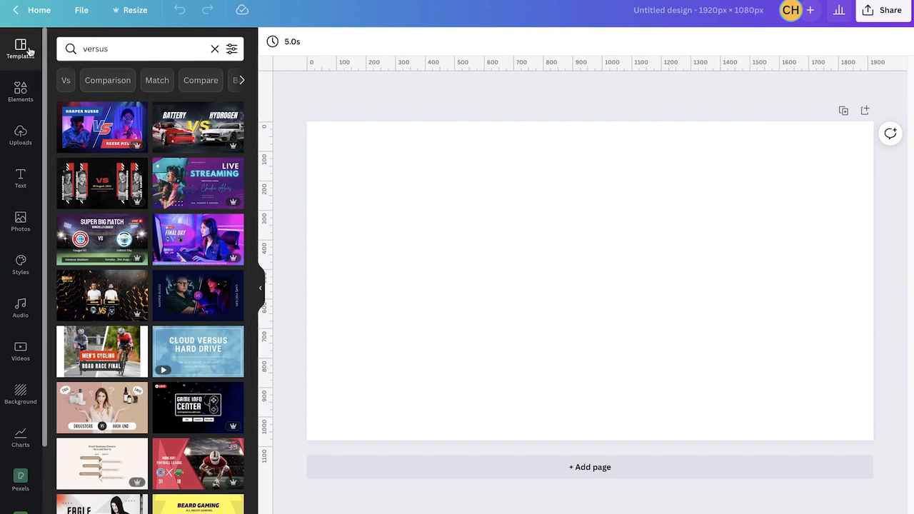
Search the elements for "arrows", clear the search and view the uploaded images
click(20, 91)
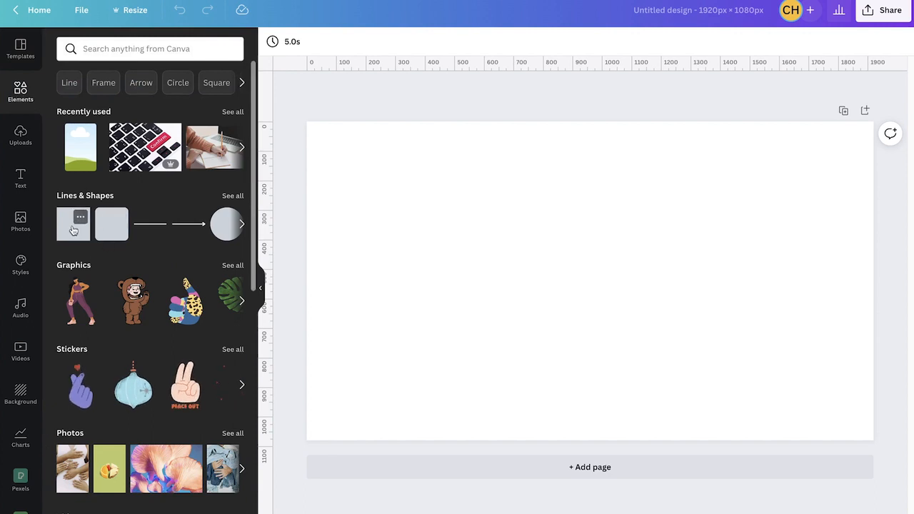
click(112, 48)
text(arrows)
key(Return)
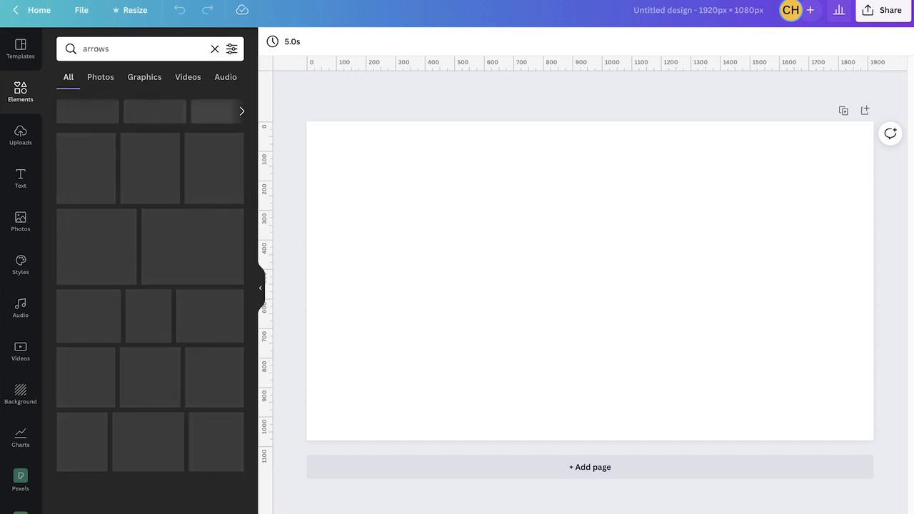
click(77, 47)
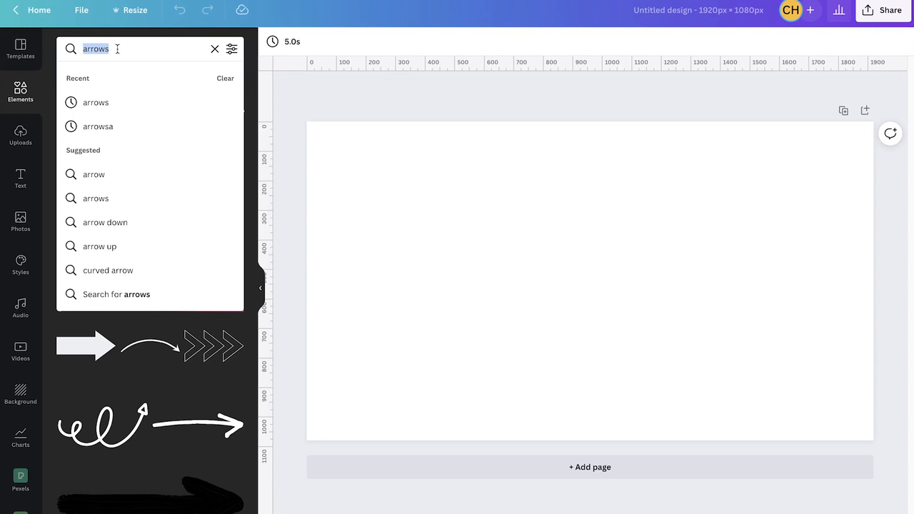
click(215, 48)
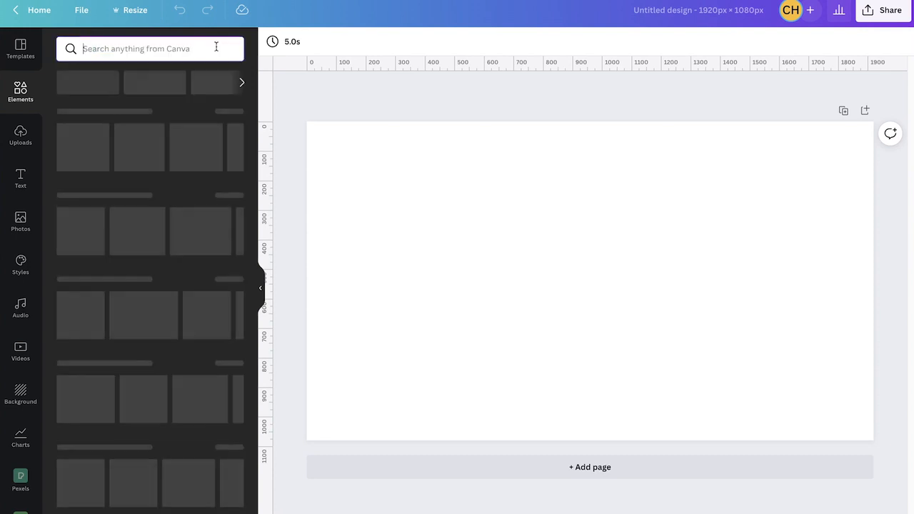
click(23, 134)
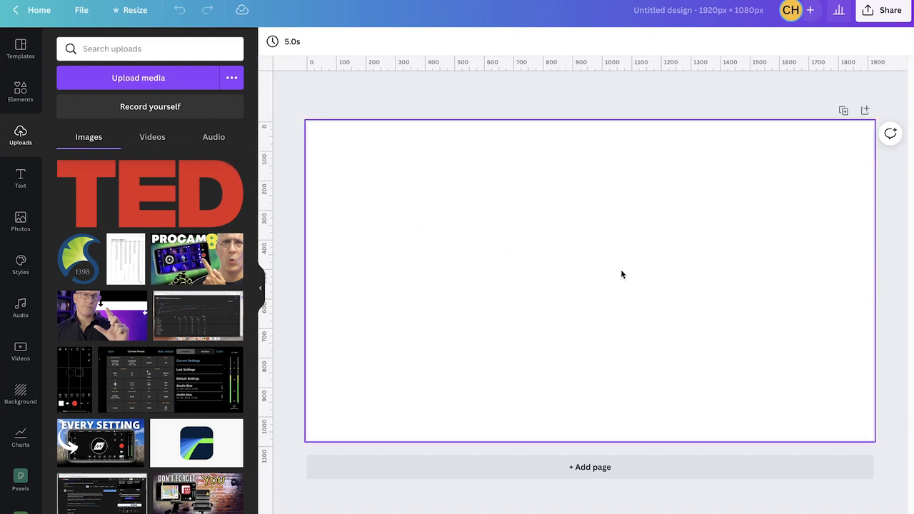
Add a heading text box to the blank page and select its text
click(21, 180)
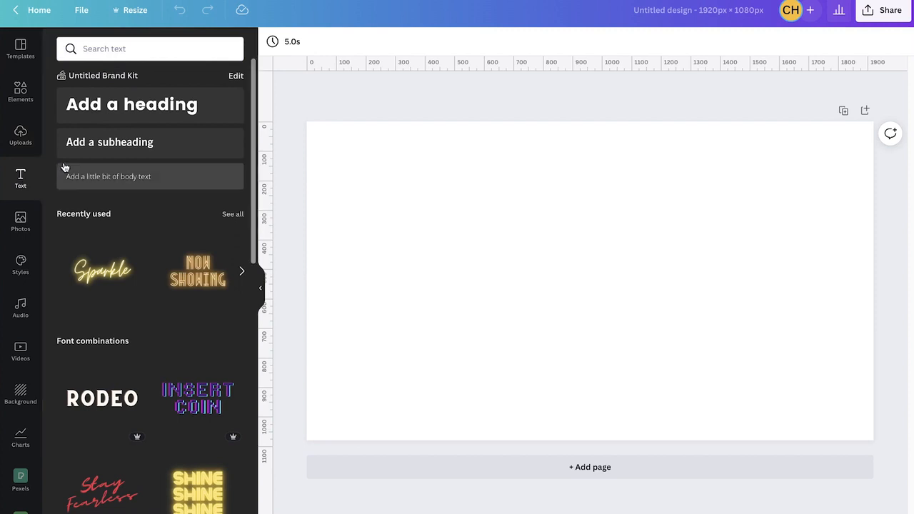
click(140, 107)
click(559, 341)
click(545, 284)
click(545, 284)
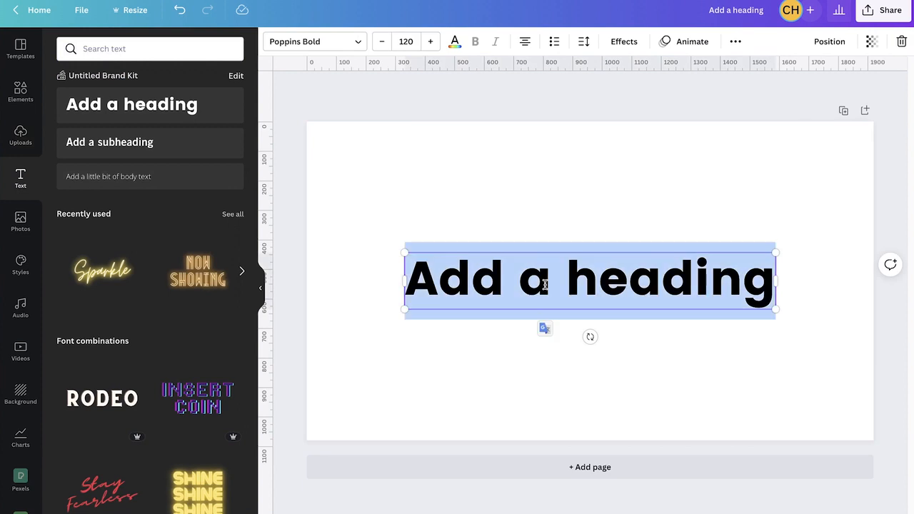
Browse the available fonts for the heading and close the font list without choosing one
click(359, 42)
scroll(145, 198, down, 15)
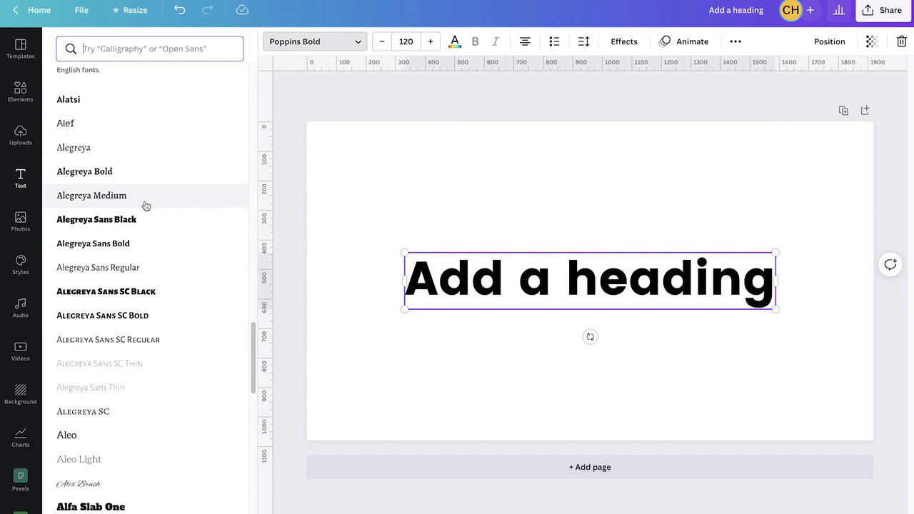
scroll(145, 206, down, 3)
scroll(145, 205, up, 15)
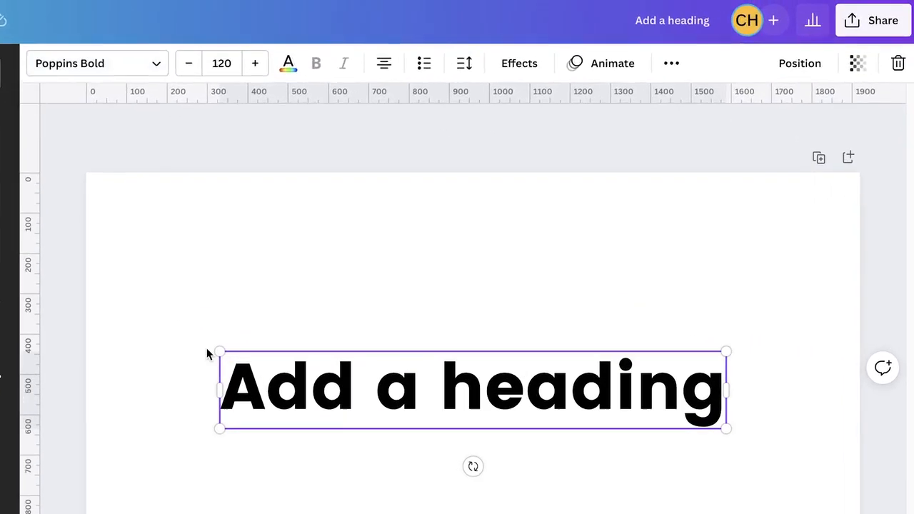
click(490, 330)
click(358, 392)
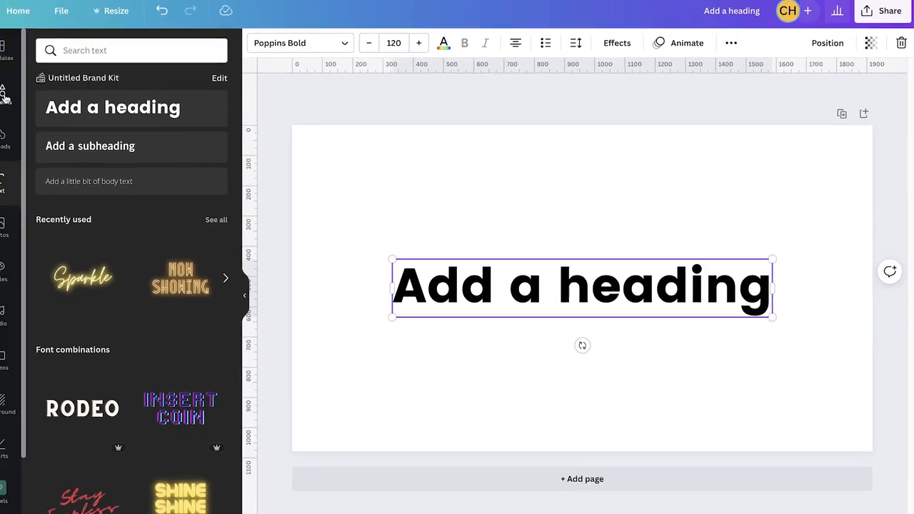
Search the elements for "arrows", add the thick curved right-pointing white arrow to the page and deselect it
click(21, 90)
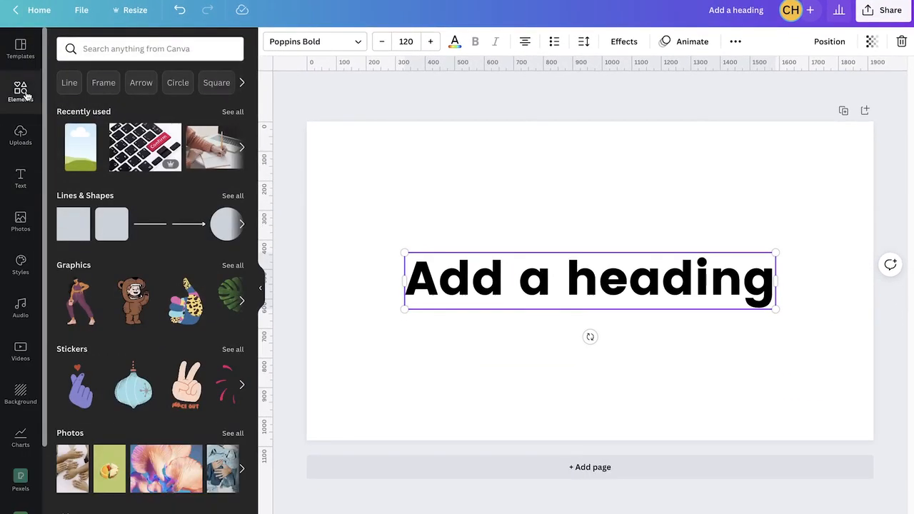
click(132, 48)
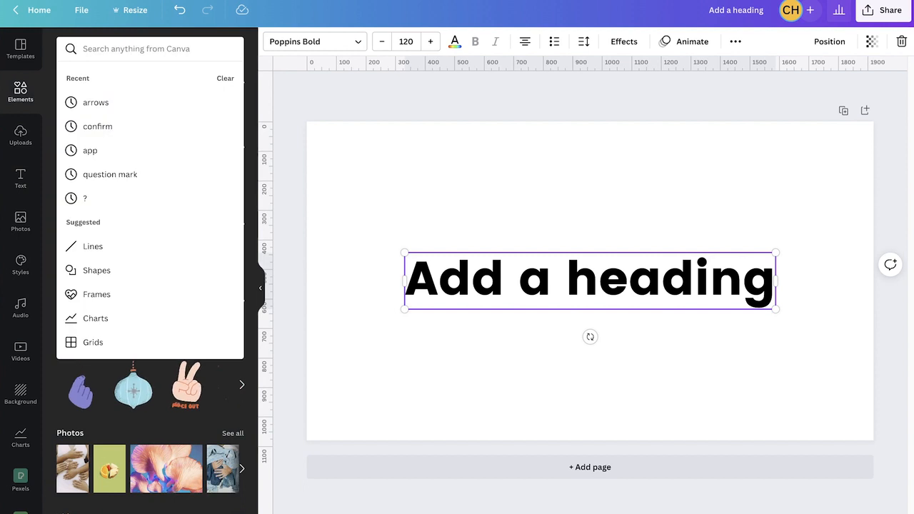
click(102, 102)
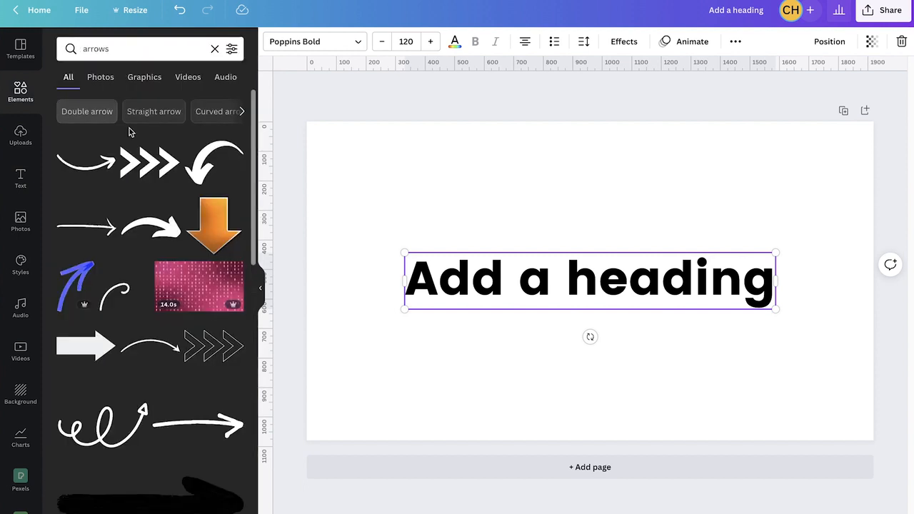
click(148, 243)
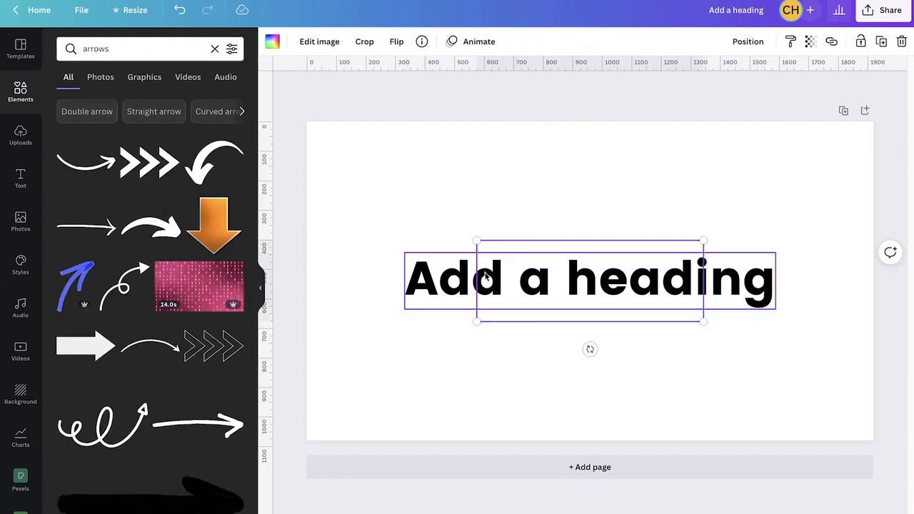
click(557, 321)
click(552, 324)
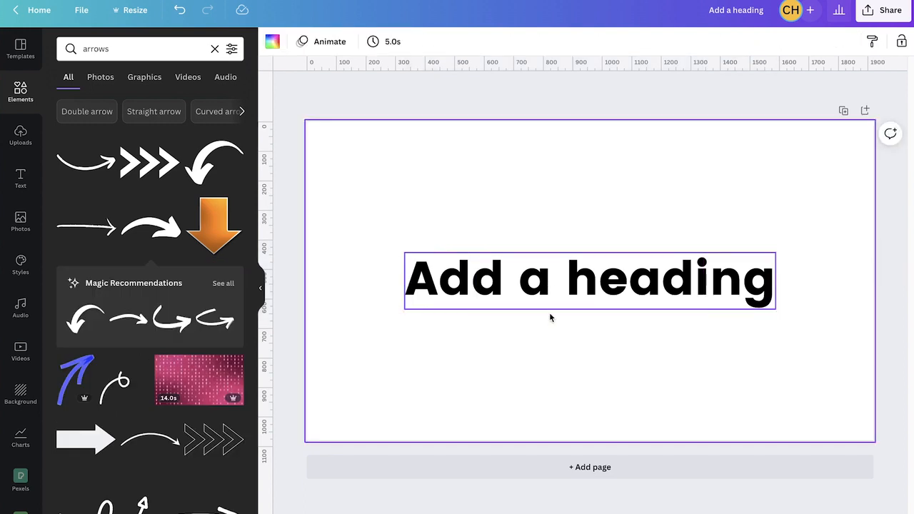
Move the heading text down into the lower half of the page
click(549, 315)
click(559, 247)
drag(564, 276, 572, 346)
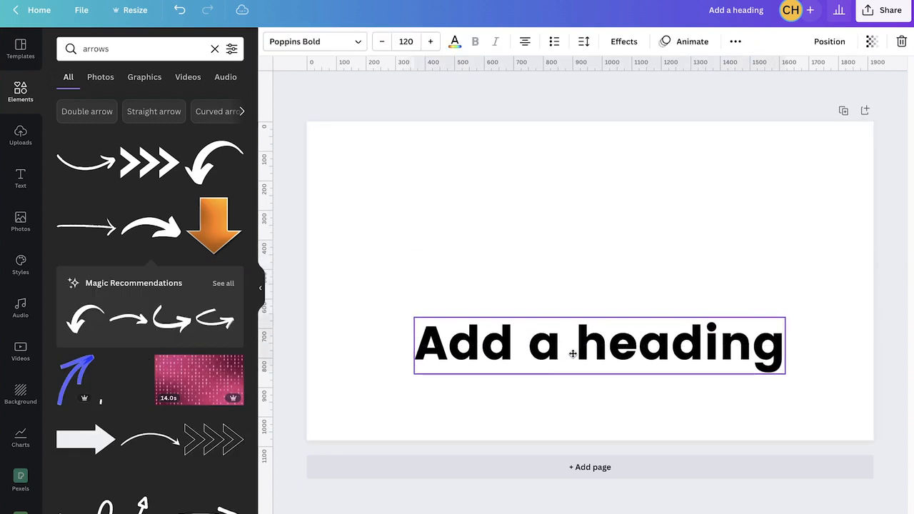
Move the white arrow to the page's upper left and recolour it with the salmon pink from the My Brand palette
drag(568, 264, 464, 195)
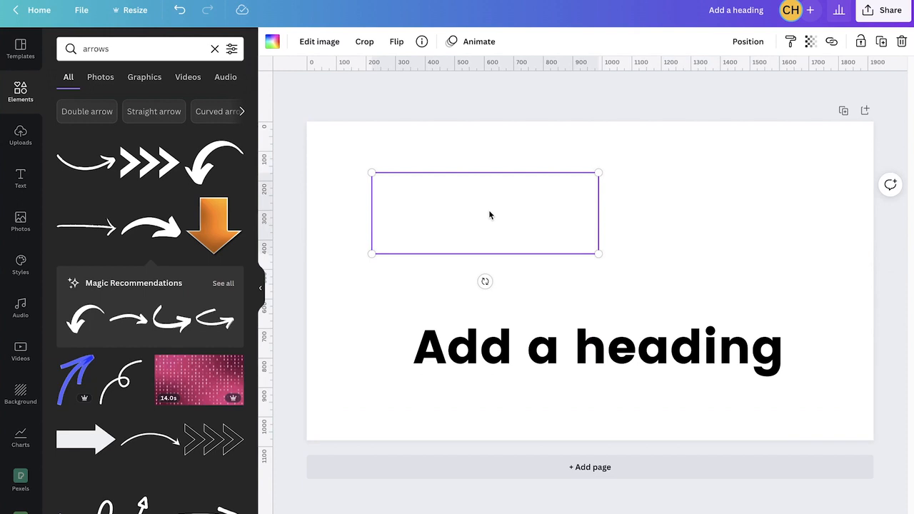
click(271, 43)
click(197, 188)
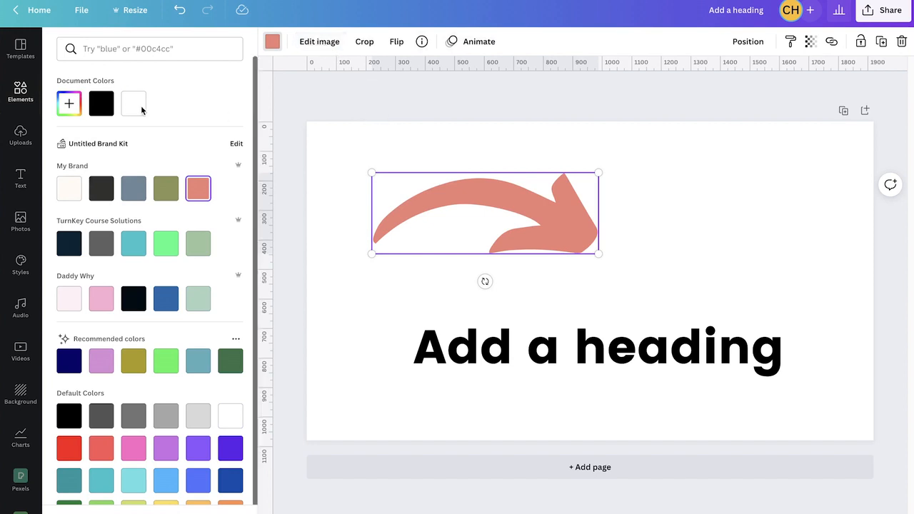
Look through the photo, style, audio and video libraries and the further content categories available for the design
click(20, 219)
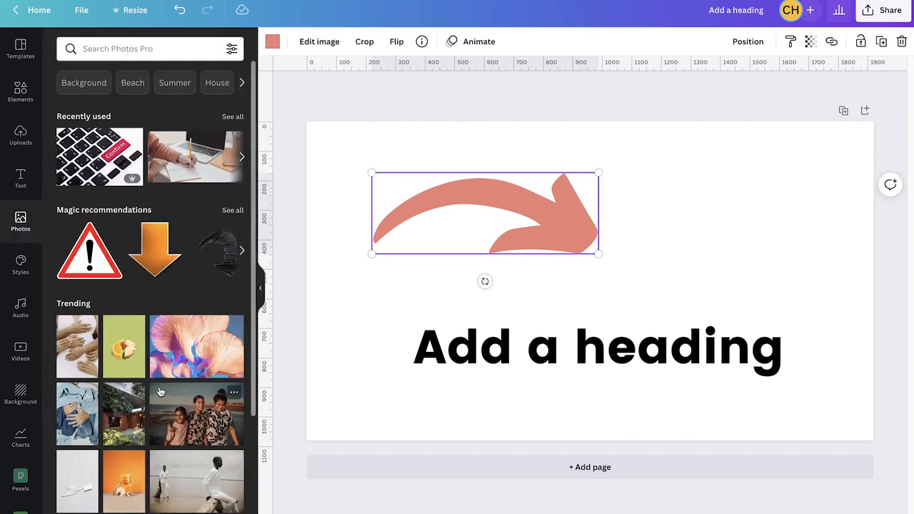
scroll(147, 385, down, 5)
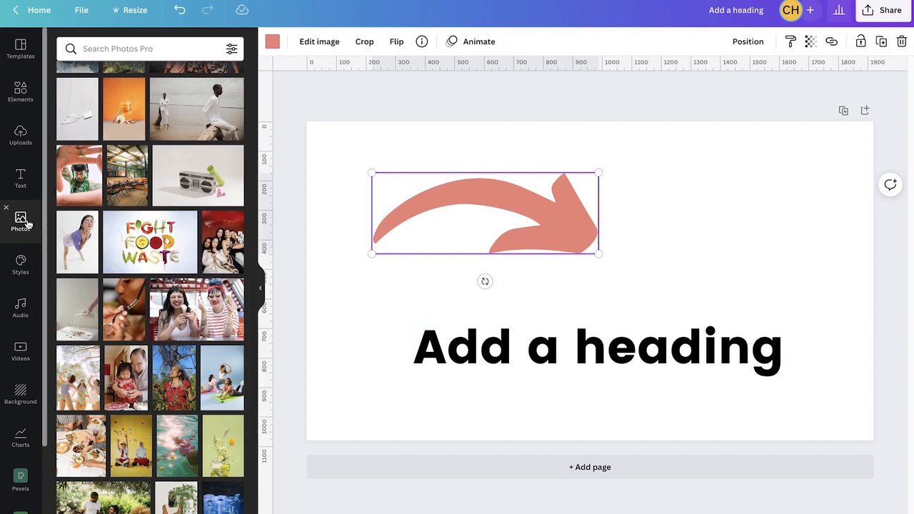
click(23, 265)
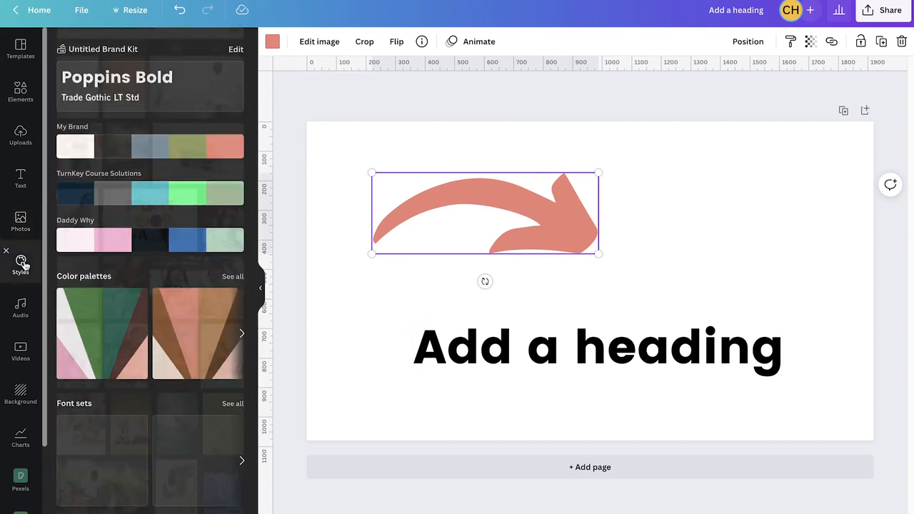
click(20, 307)
click(20, 349)
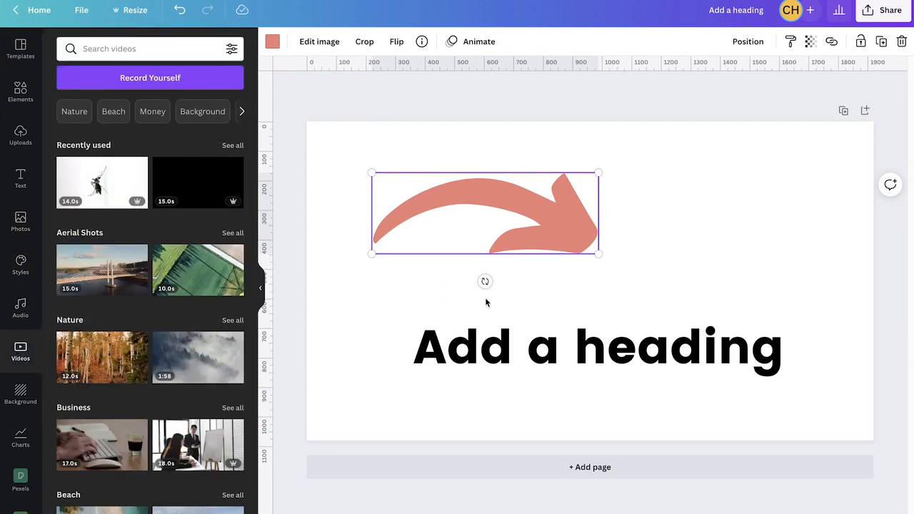
scroll(28, 406, down, 3)
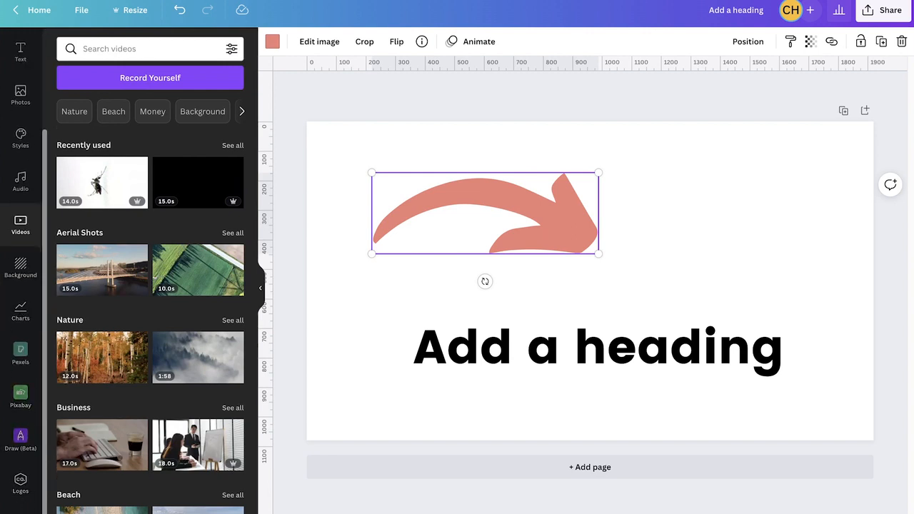
click(289, 207)
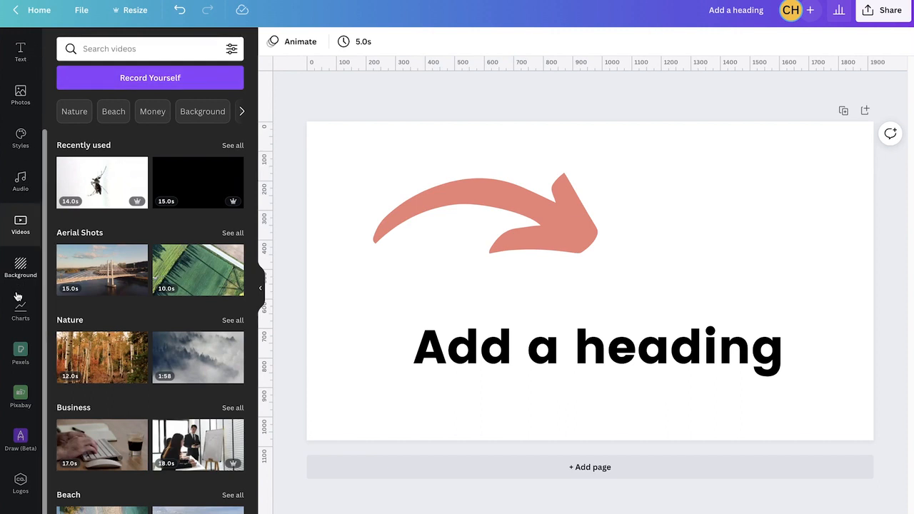
click(447, 210)
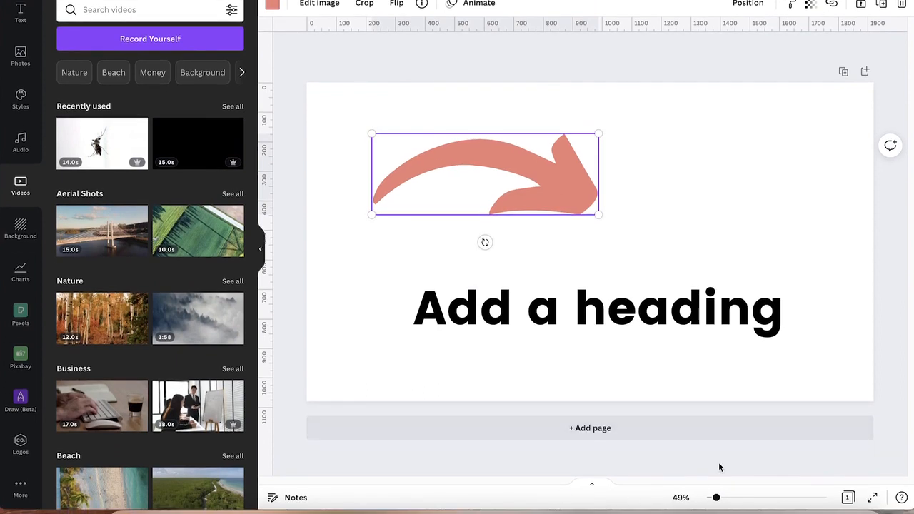
Add a second page and place the uploaded PROCAM8 thumbnail image on it
drag(718, 500, 710, 498)
click(600, 358)
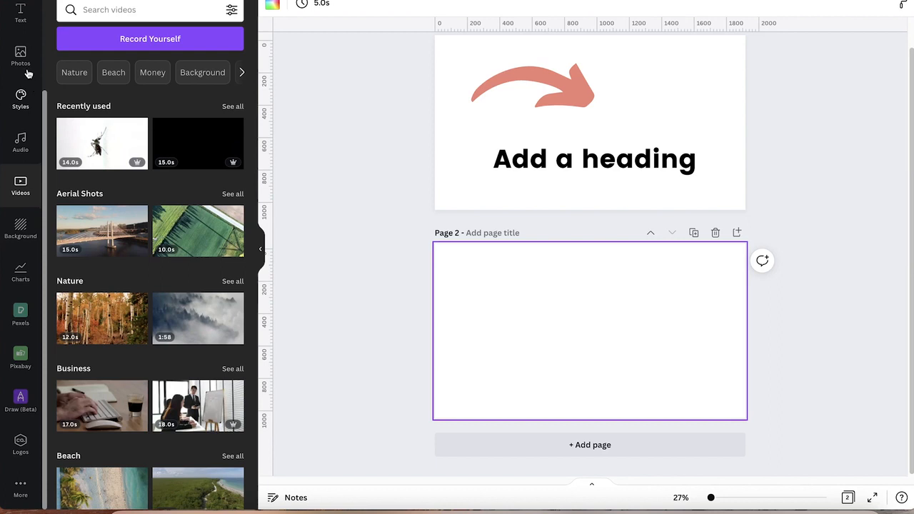
scroll(28, 171, up, 3)
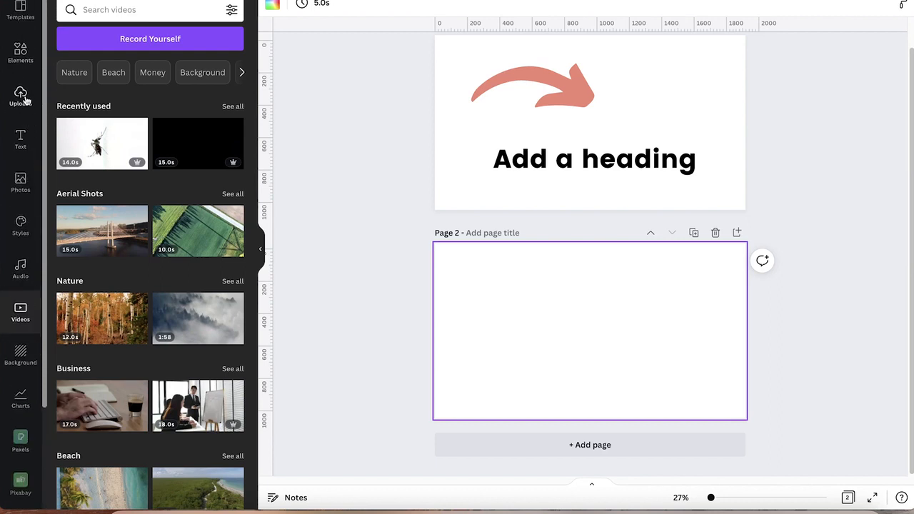
click(23, 100)
click(198, 229)
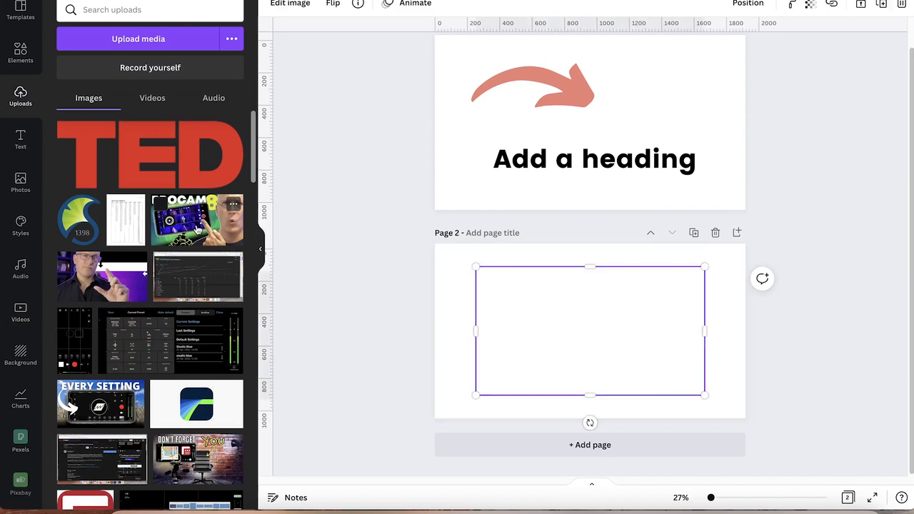
Enlarge the PROCAM8 image to fill page 2, deselect it and check both pages at 10% zoom
drag(548, 313, 508, 287)
drag(664, 372, 743, 426)
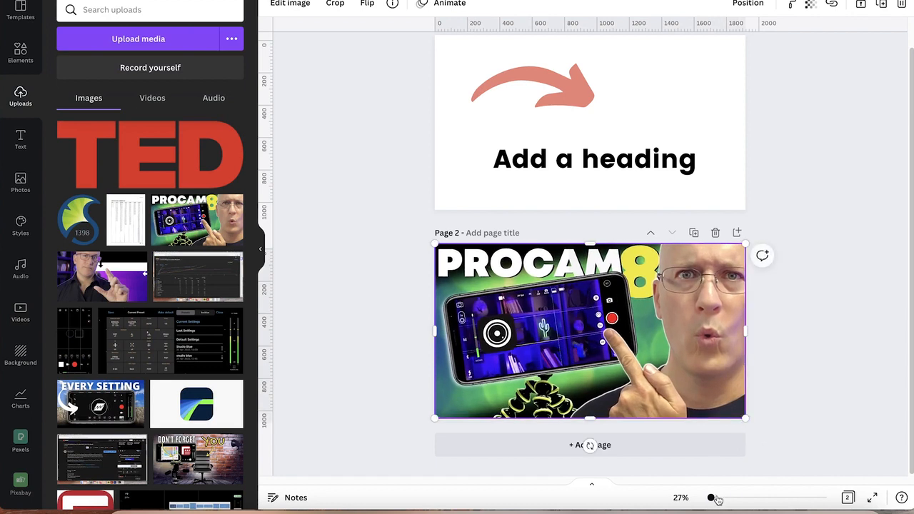
drag(713, 499, 705, 498)
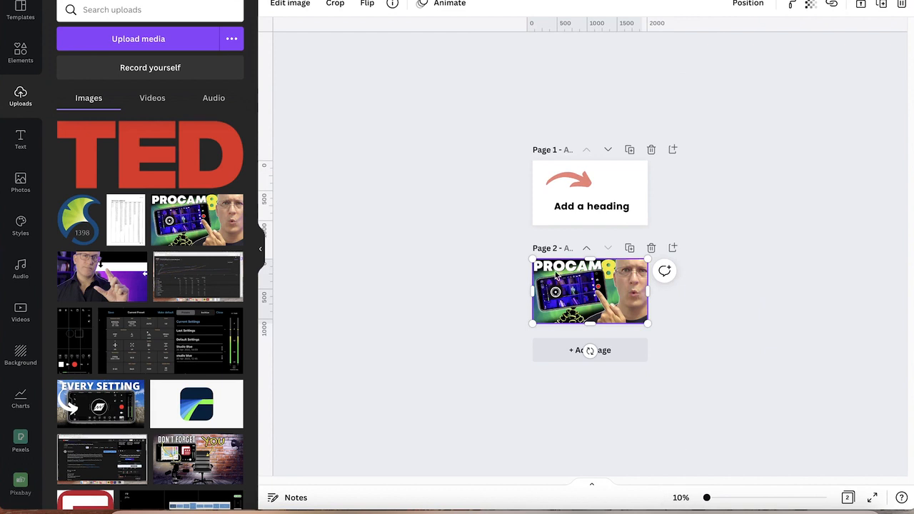
click(741, 357)
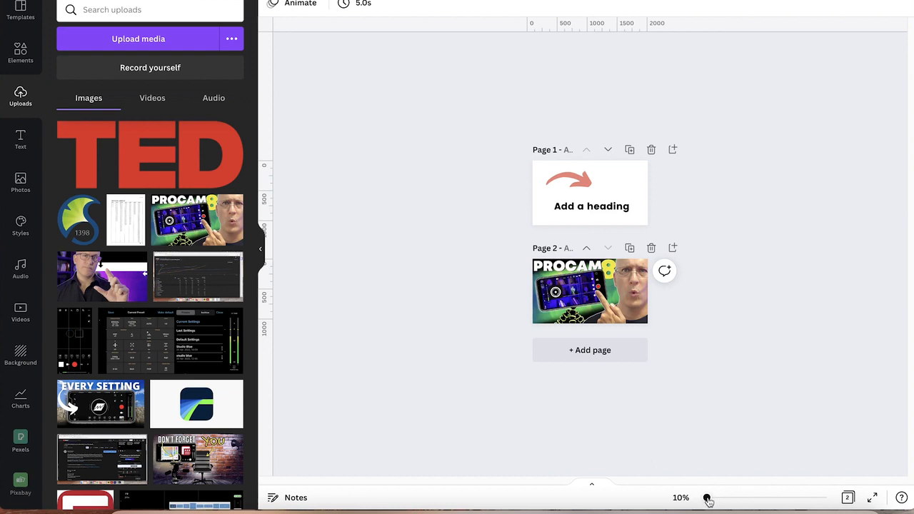
drag(705, 498, 712, 498)
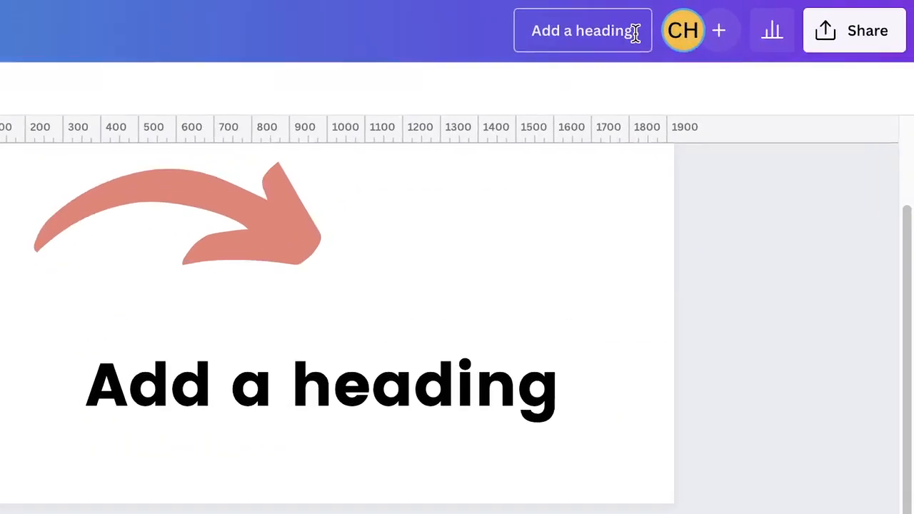
Rename the design as "Canva Thumbnails"
drag(765, 17, 708, 12)
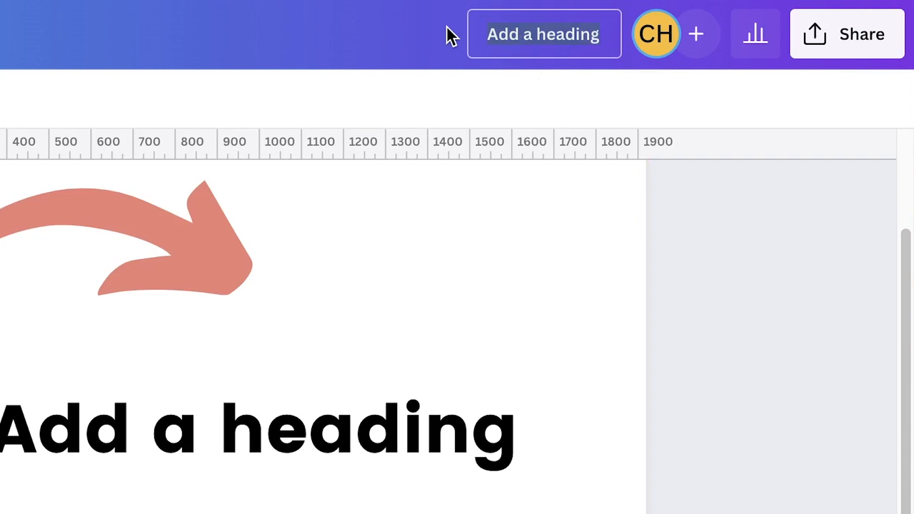
text(Canva)
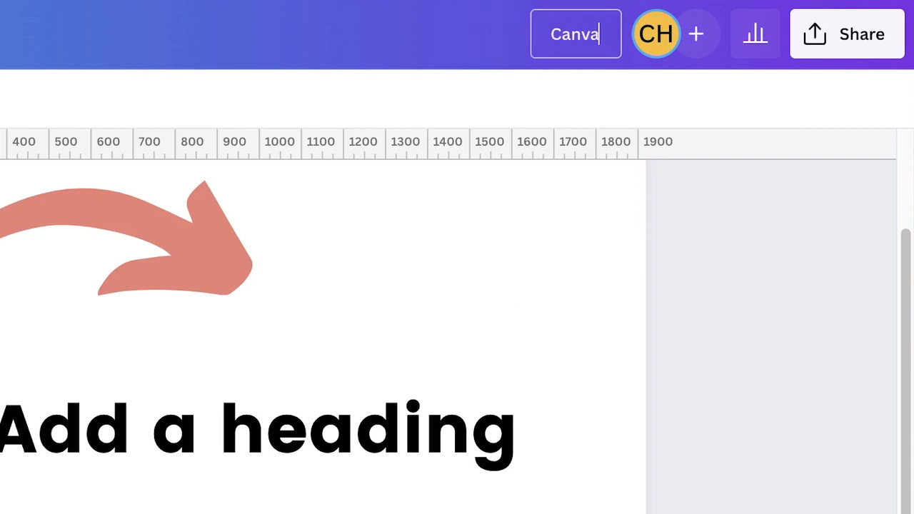
text( Thumbnails)
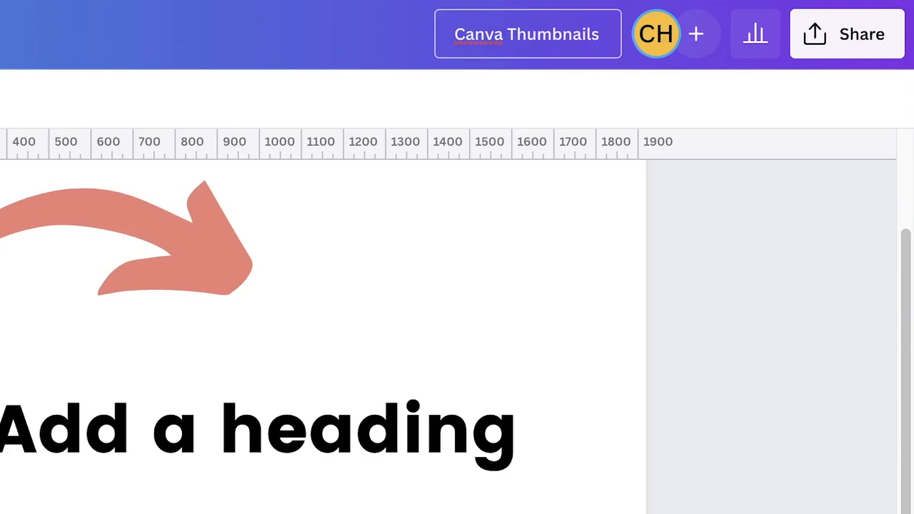
key(Return)
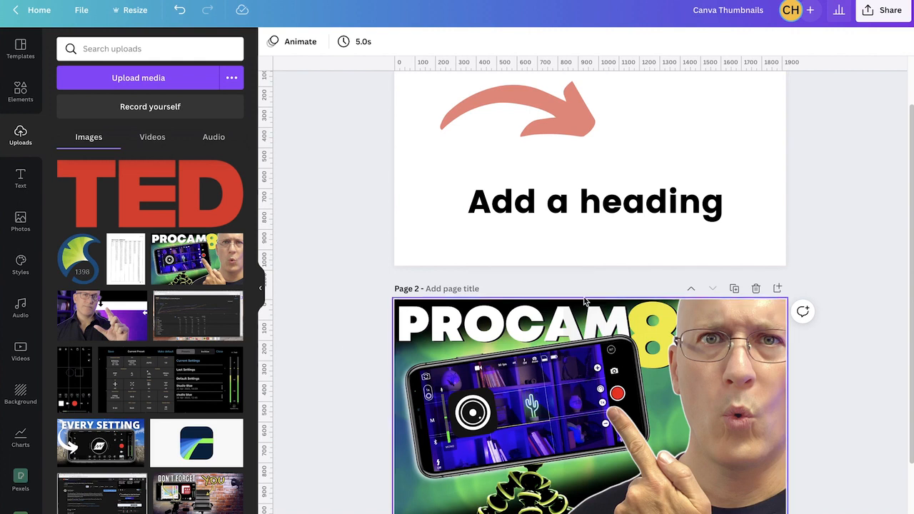
scroll(743, 354, down, 2)
scroll(571, 398, up, 3)
scroll(585, 391, down, 3)
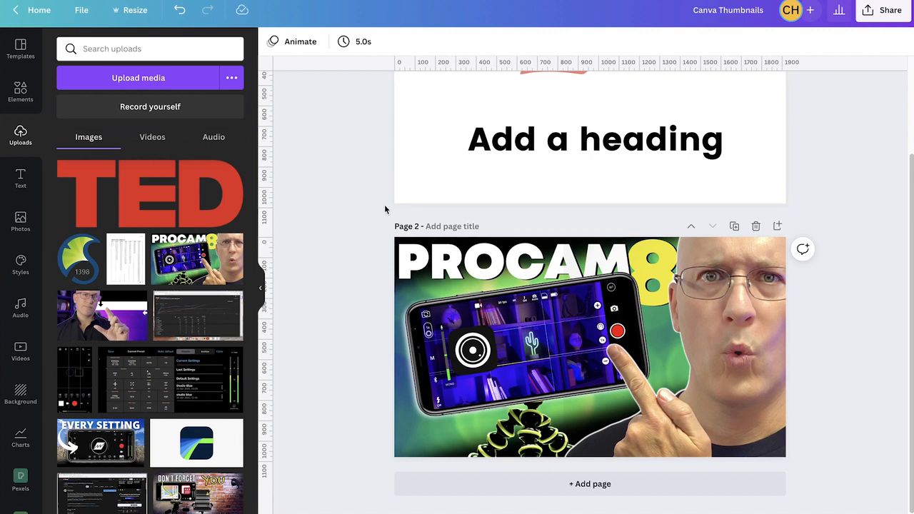
scroll(372, 228, up, 3)
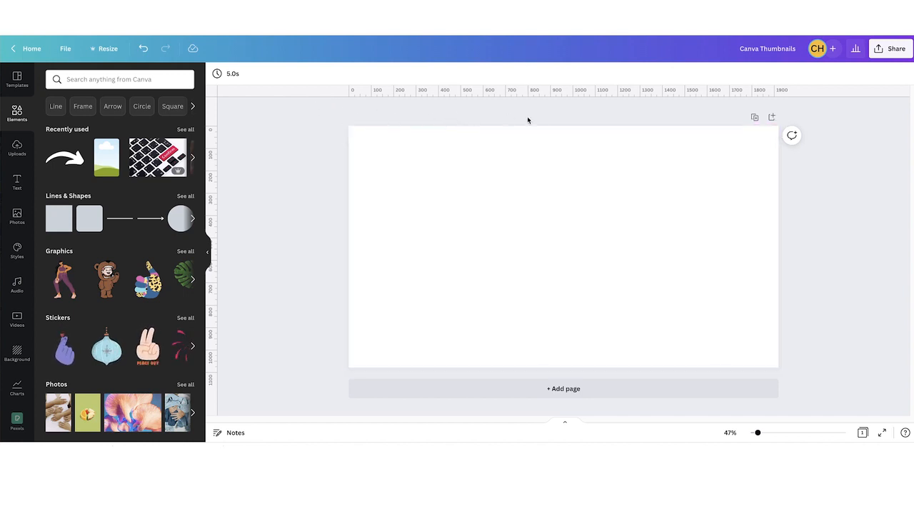
Add a second blank page and title page 1 "How to Make the Perfect Pizza Dough at Home"
click(565, 390)
scroll(519, 333, up, 2)
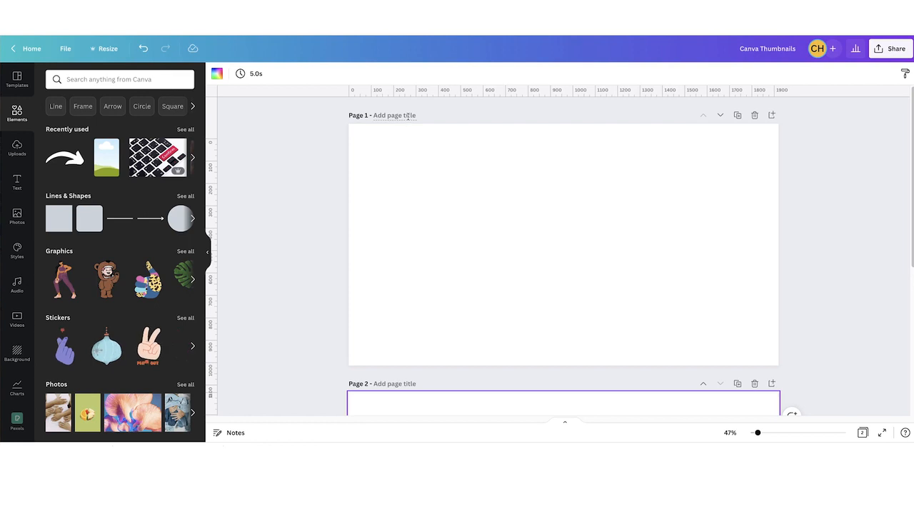
text(How to Make the Perfect Pizza Dough at Home)
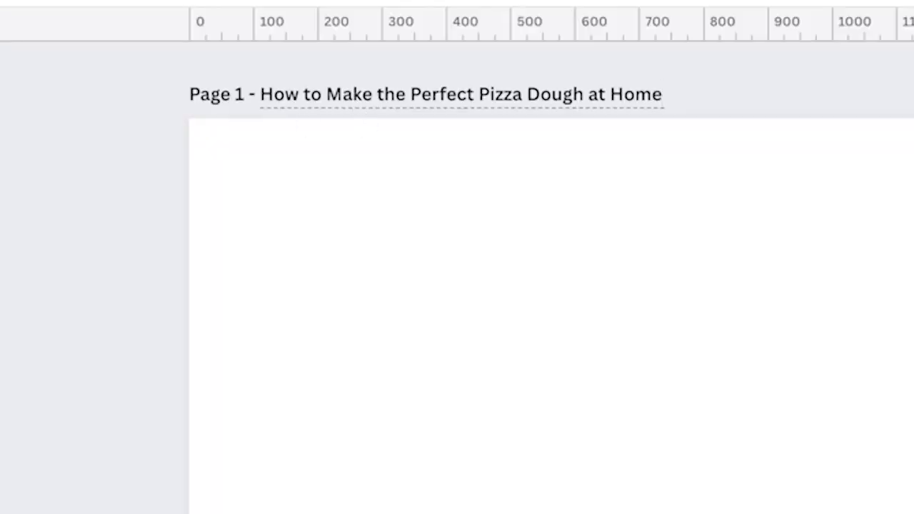
key(Return)
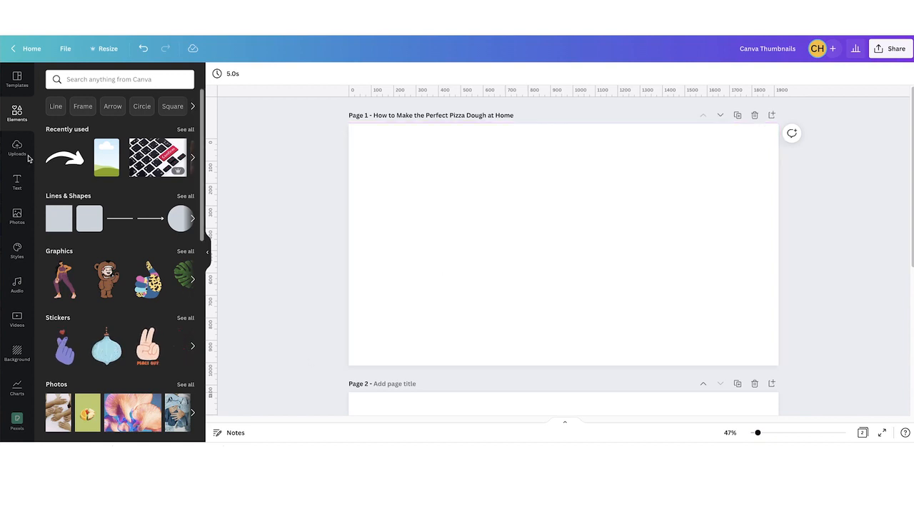
Select page 1 and look at the uploaded images and the available sources for uploading media
drag(450, 115, 476, 115)
click(474, 179)
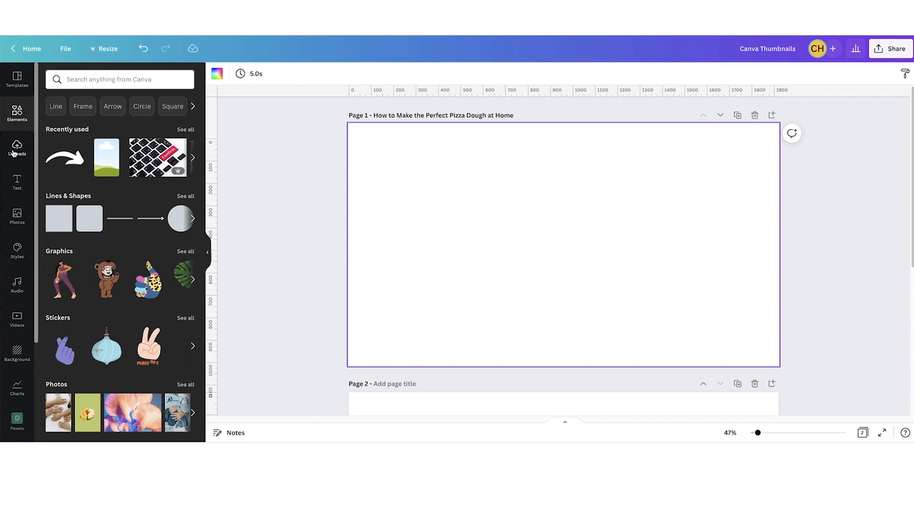
click(17, 149)
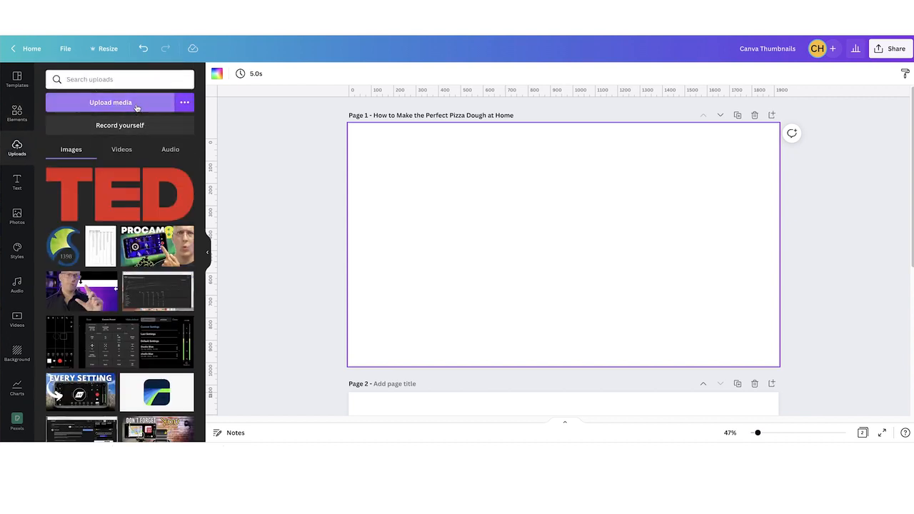
click(188, 104)
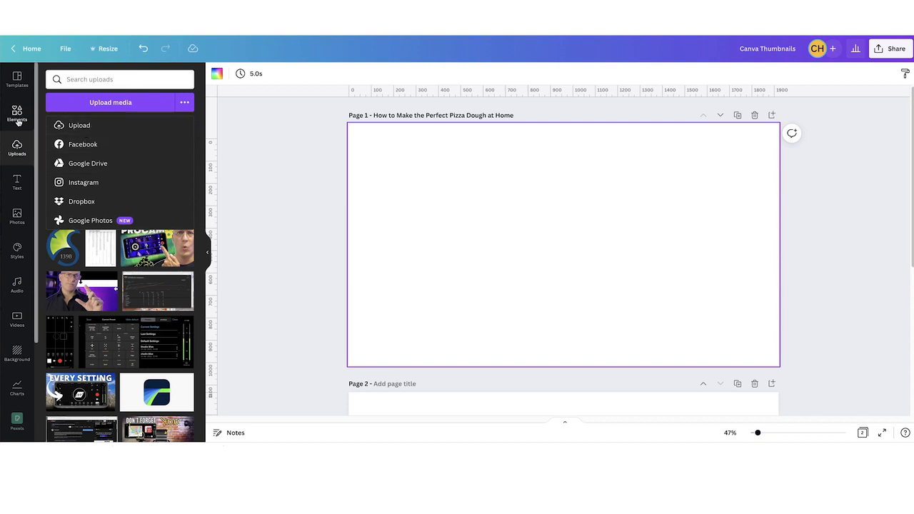
Search the photos for "pixxa dough roll" and add the picture of the single dough ball on white to page 1
click(17, 215)
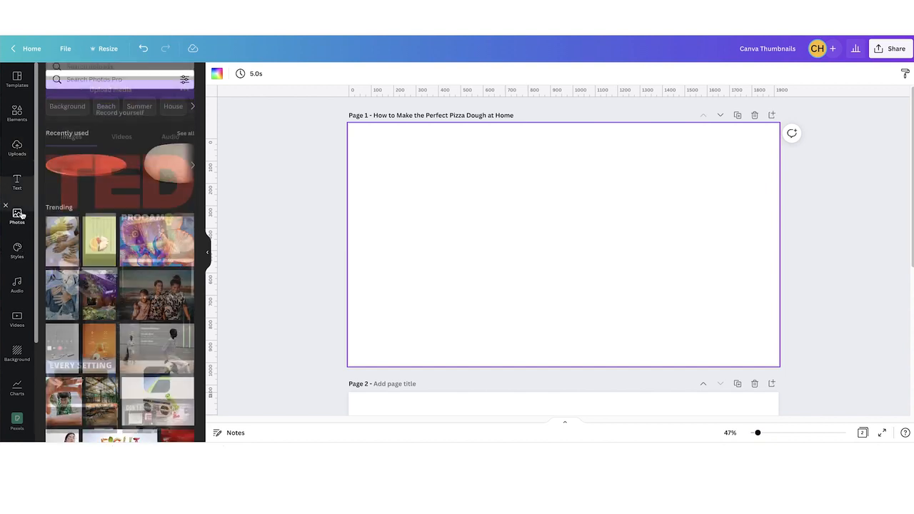
click(108, 80)
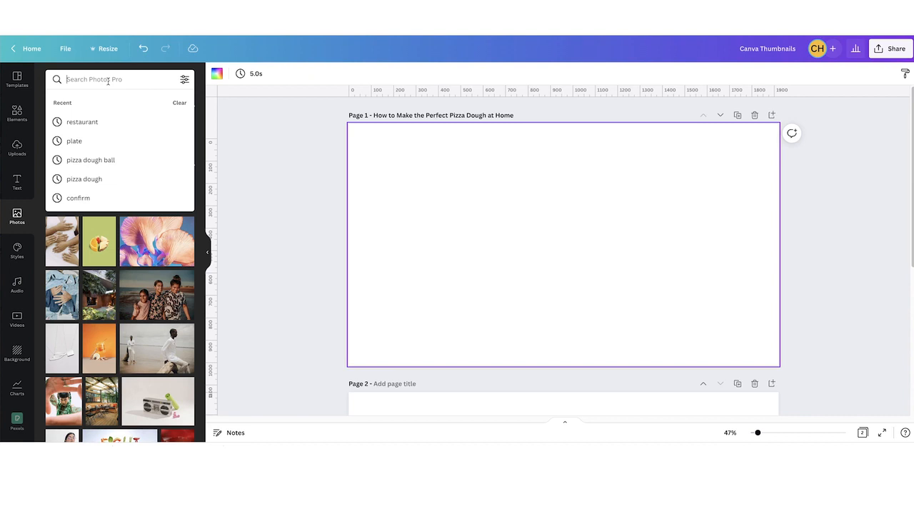
text(pixxa dough roll)
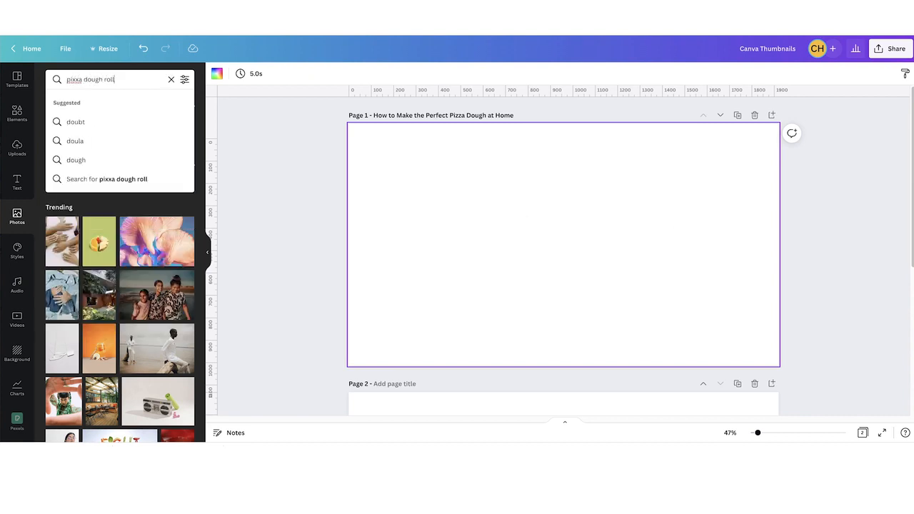
key(Return)
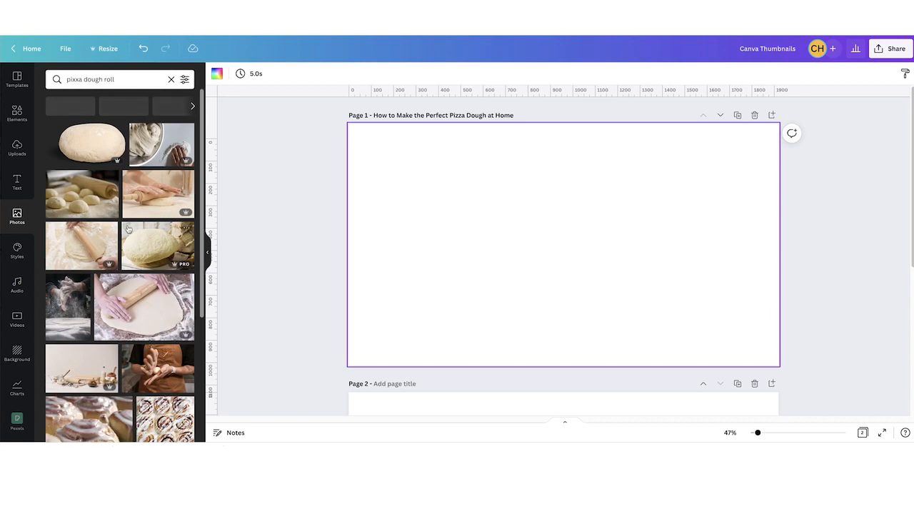
click(91, 123)
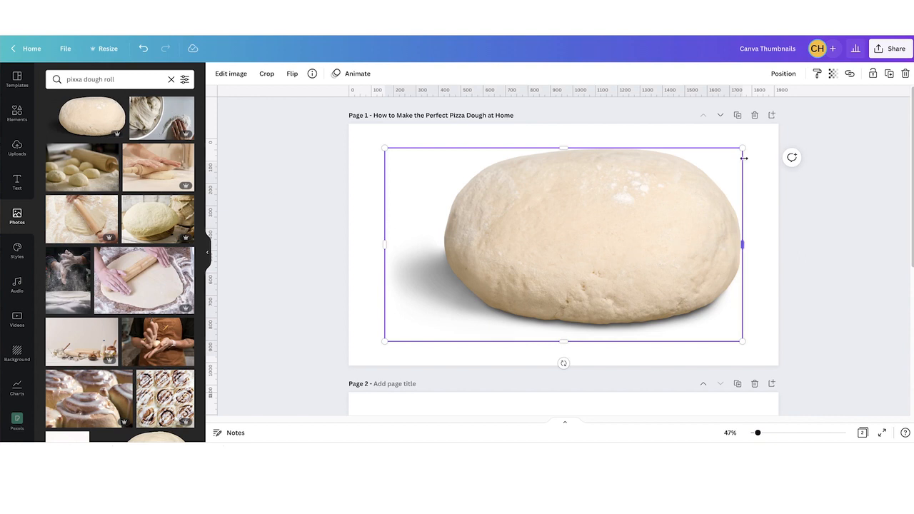
Resize the dough ball photo to about 1300 px wide and position it toward the lower left of page 1
drag(743, 147, 660, 234)
drag(553, 281, 510, 263)
drag(623, 325, 654, 341)
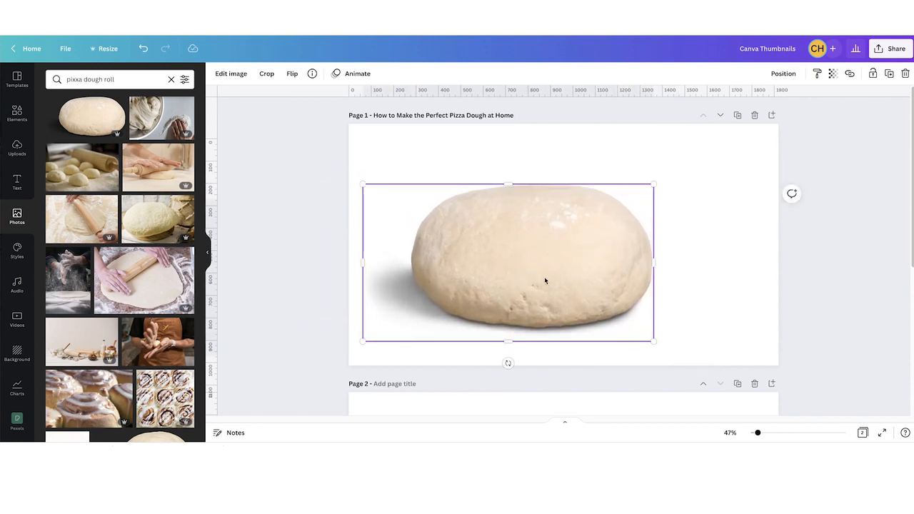
Search the photos for "plate" and add the picture of the red oval plate to page 1
drag(544, 278, 543, 278)
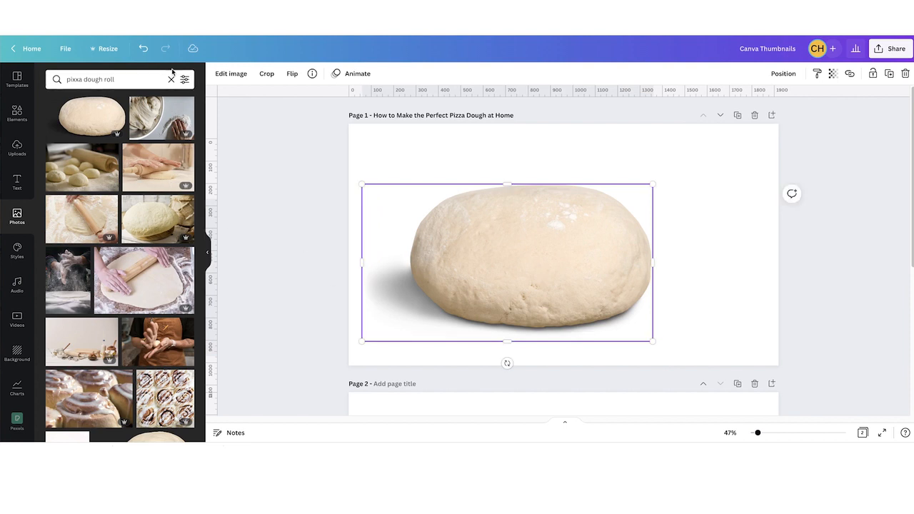
drag(143, 79, 45, 72)
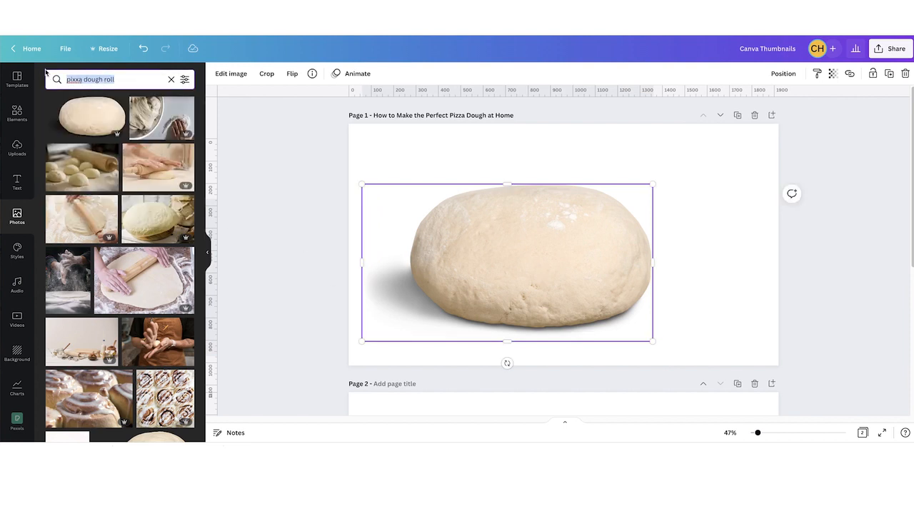
click(77, 77)
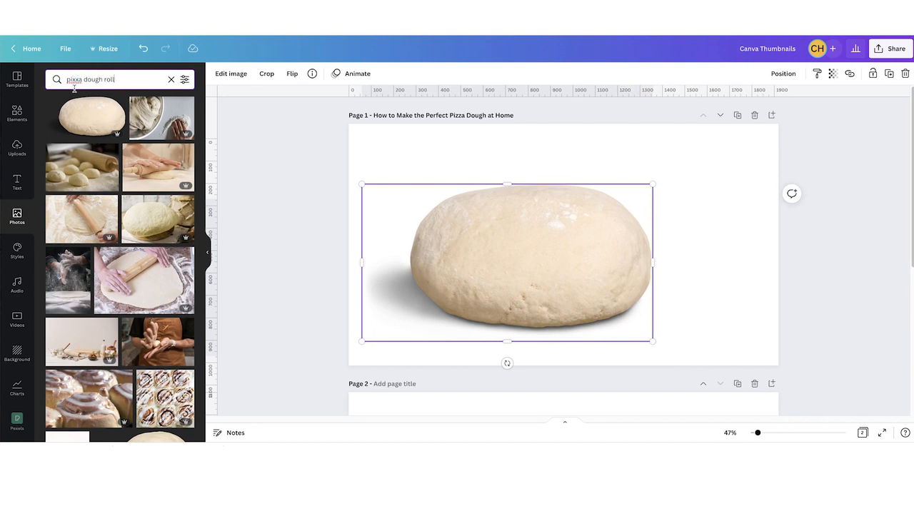
triple_click(60, 82)
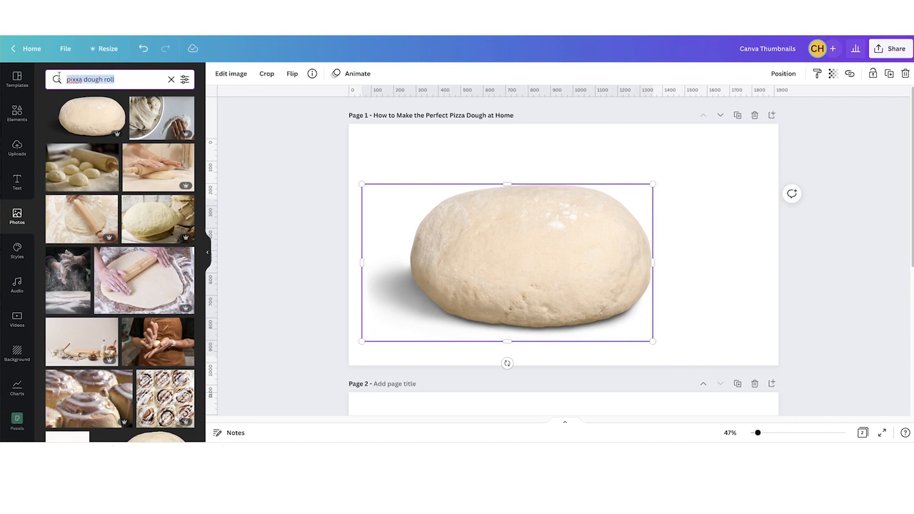
text(plate)
key(Return)
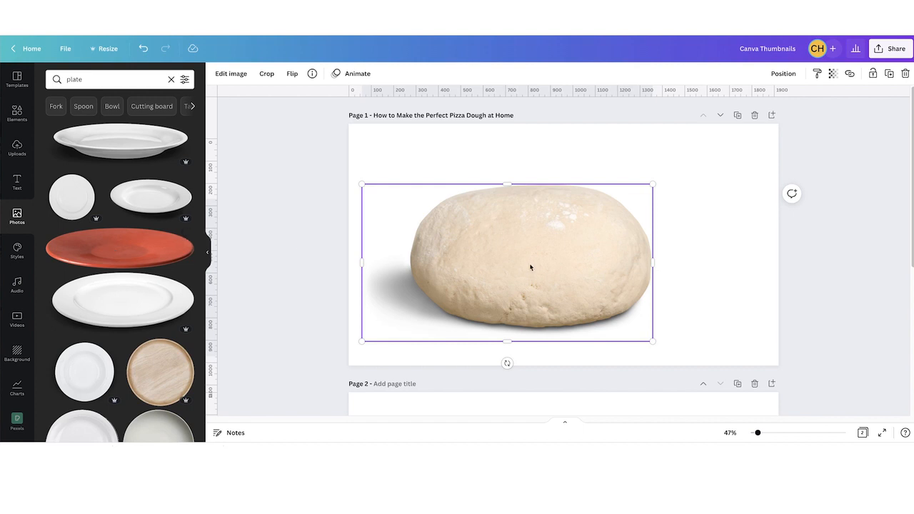
click(146, 255)
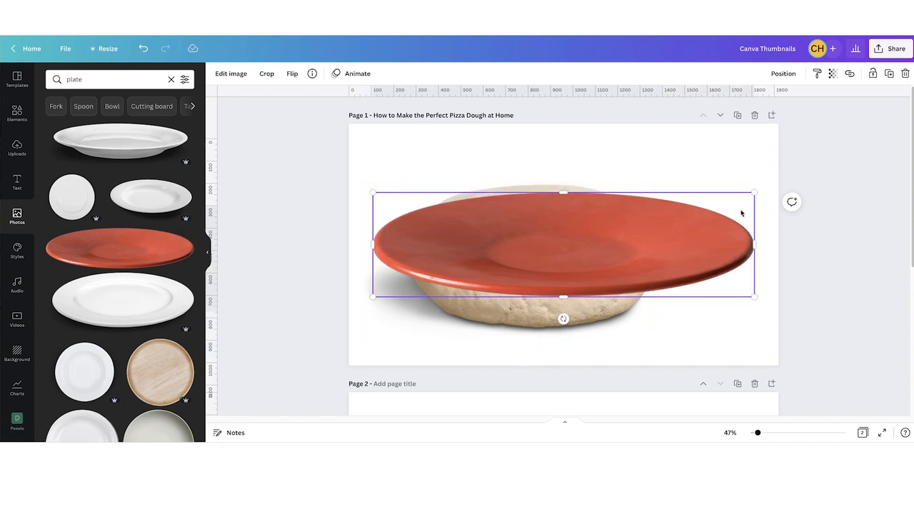
Shrink the red plate to about 1270 px wide, align it under the dough ball and send it backward behind the dough
drag(553, 250, 536, 280)
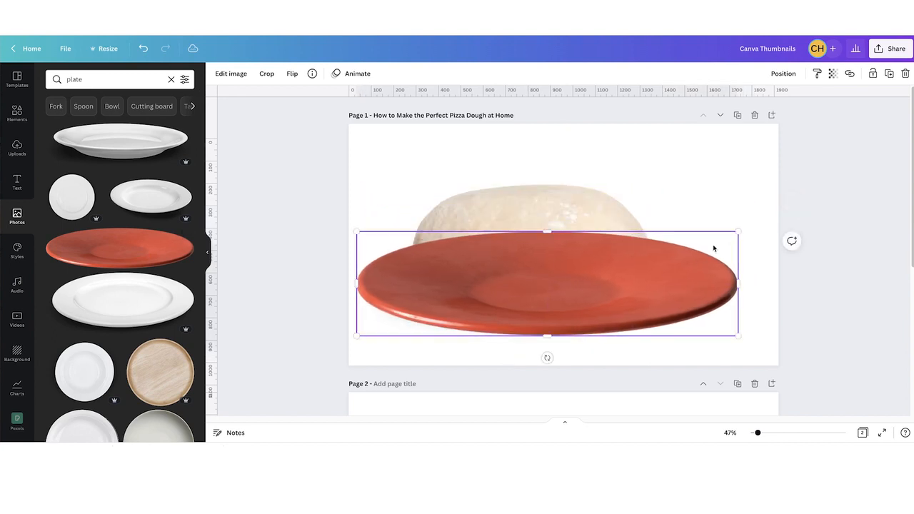
drag(743, 235, 641, 258)
drag(584, 312, 602, 306)
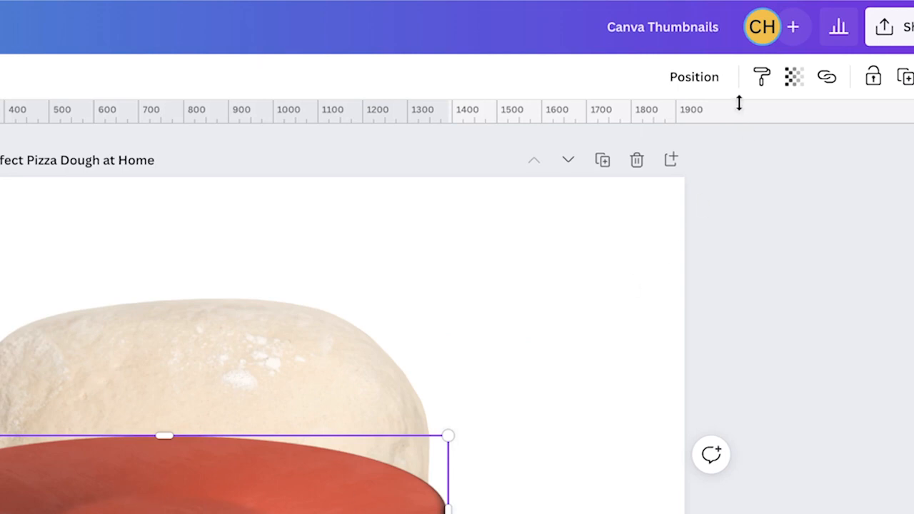
click(697, 80)
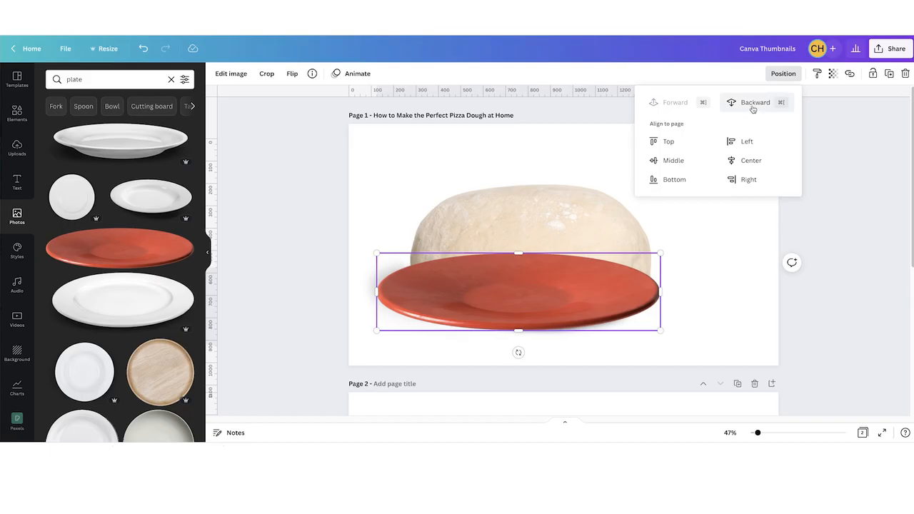
click(638, 134)
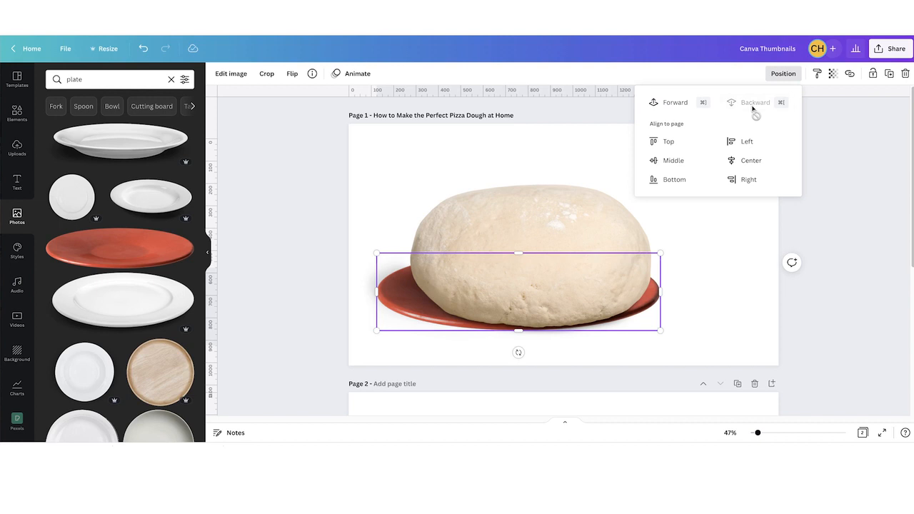
Shrink the dough ball to about 1080 px wide, tilt it slightly counterclockwise and seat it on the red plate
click(547, 238)
drag(538, 235, 552, 235)
drag(664, 178, 629, 200)
drag(592, 265, 579, 266)
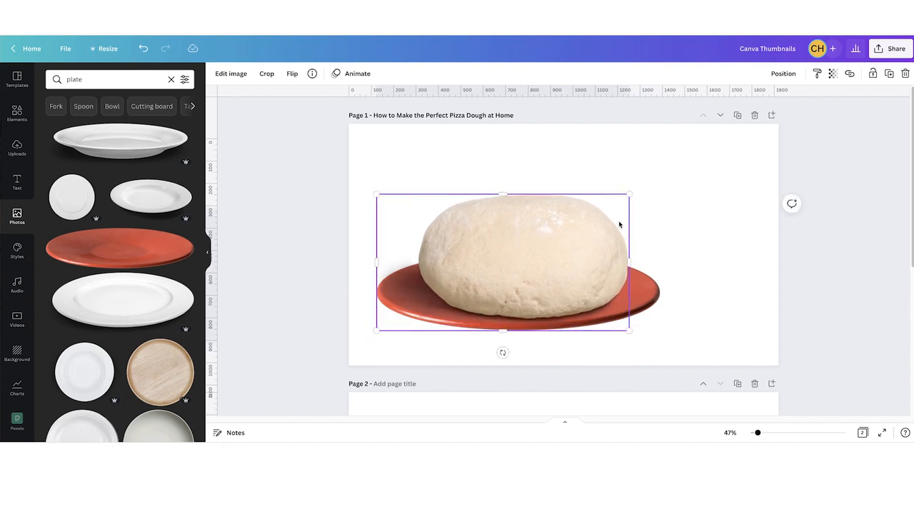
drag(629, 195, 618, 200)
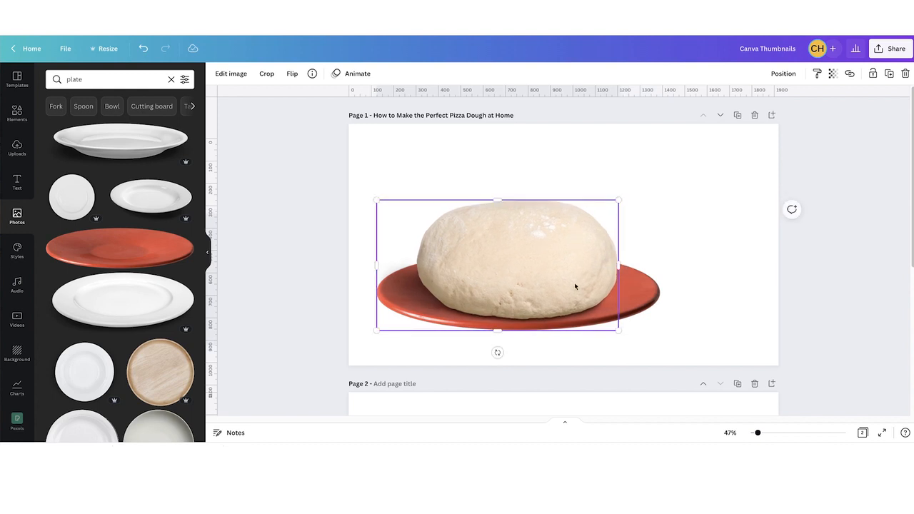
mouse_move(498, 353)
mouse_down()
mouse_move(519, 345)
mouse_move(480, 358)
mouse_move(519, 344)
mouse_move(502, 362)
mouse_up()
drag(520, 276, 521, 278)
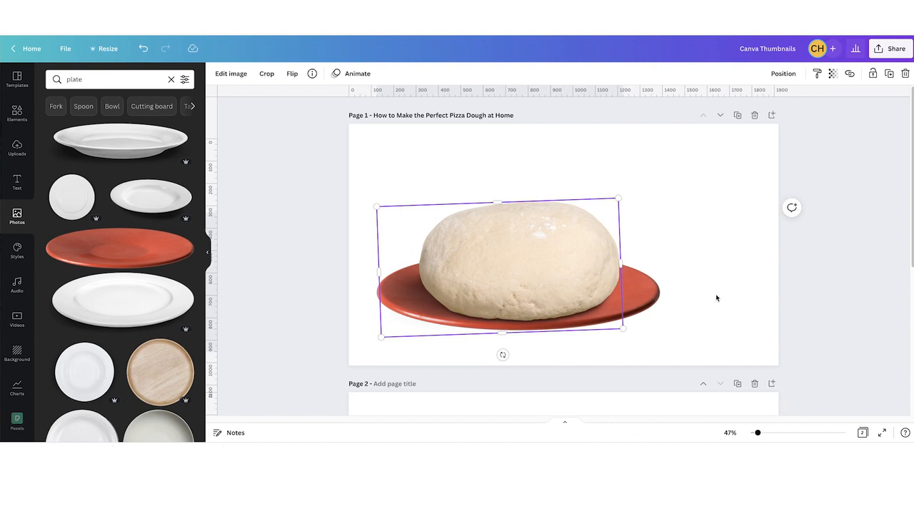
Shift the plate and dough ball slightly to the right with the dough centered on the plate, and group the two images
drag(594, 269, 690, 257)
mouse_move(411, 287)
mouse_down()
mouse_move(386, 327)
mouse_move(428, 285)
mouse_up()
drag(664, 218, 582, 235)
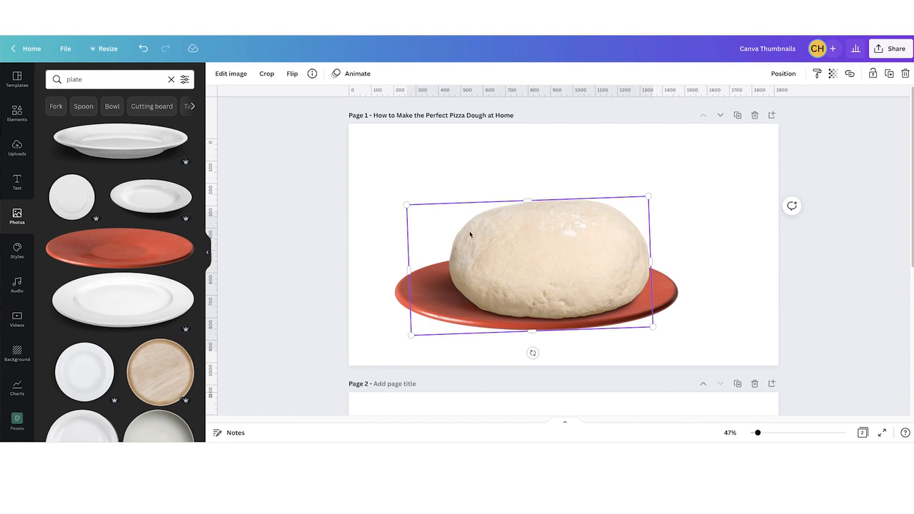
click(384, 232)
drag(296, 184, 700, 349)
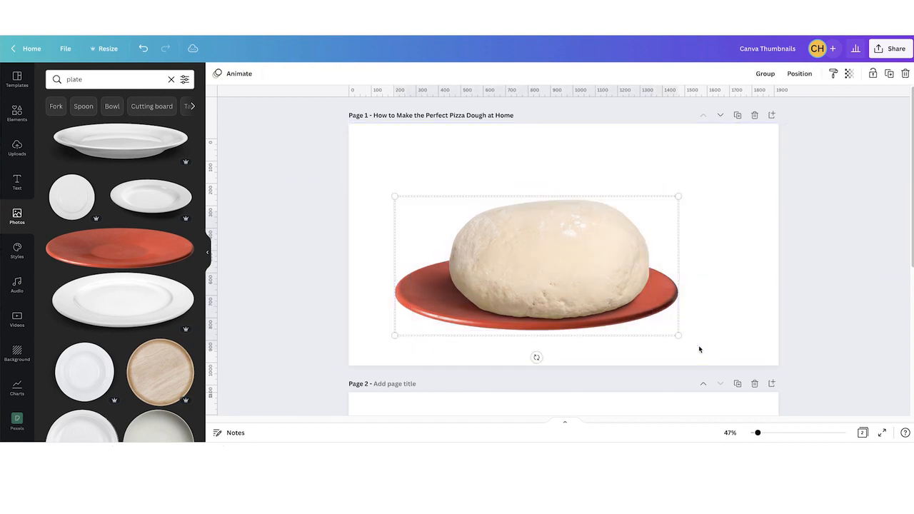
click(763, 77)
Move the grouped dough ball and plate toward the lower left of page 1
click(700, 224)
drag(567, 283, 518, 287)
mouse_move(686, 193)
mouse_down()
mouse_move(653, 207)
mouse_move(702, 184)
mouse_move(681, 194)
mouse_up()
drag(566, 275, 543, 278)
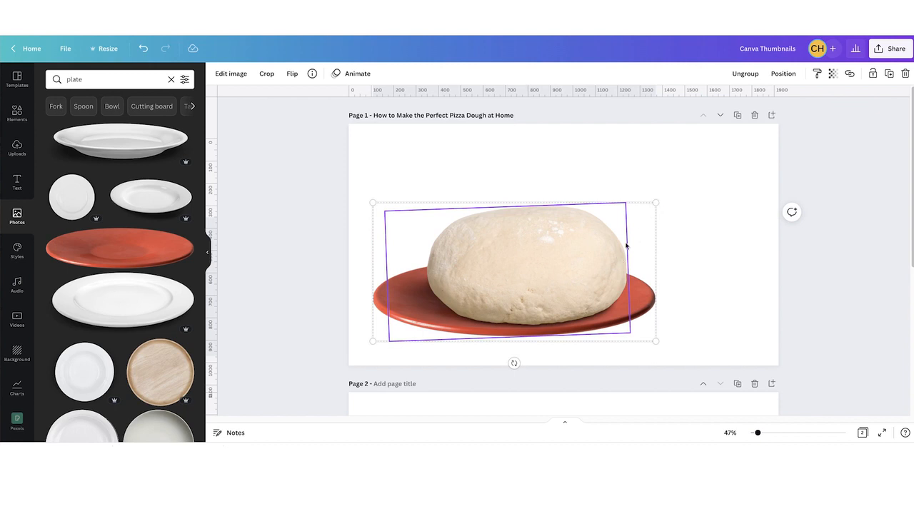
click(301, 152)
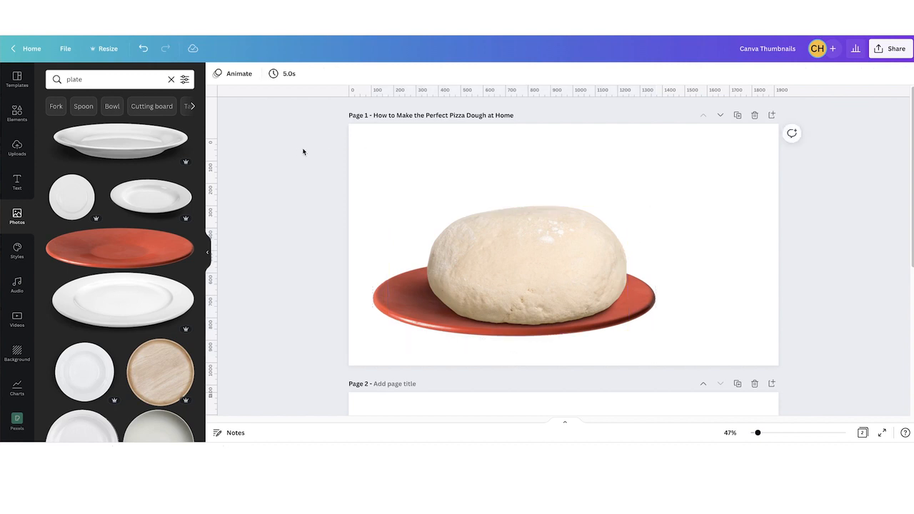
Search the photos for "restaurant" and add the blurred interior with the light wooden tabletop to page 1
click(17, 216)
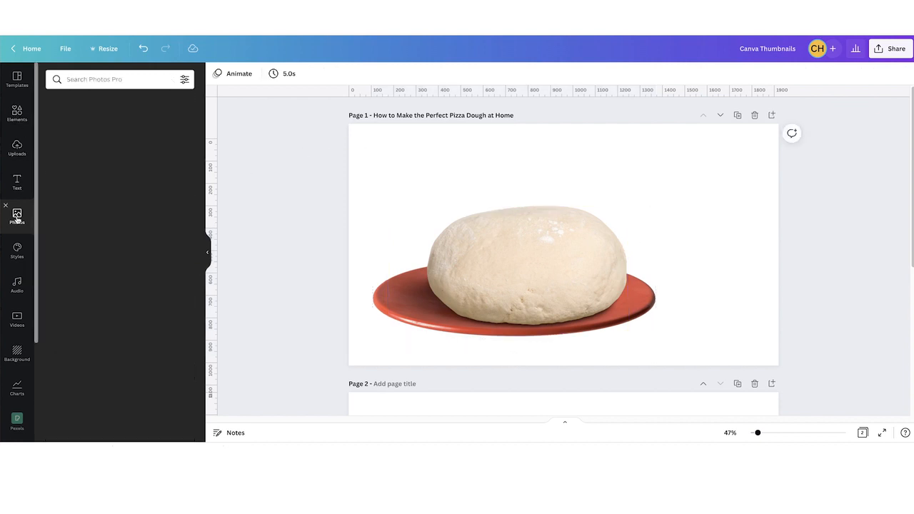
click(158, 80)
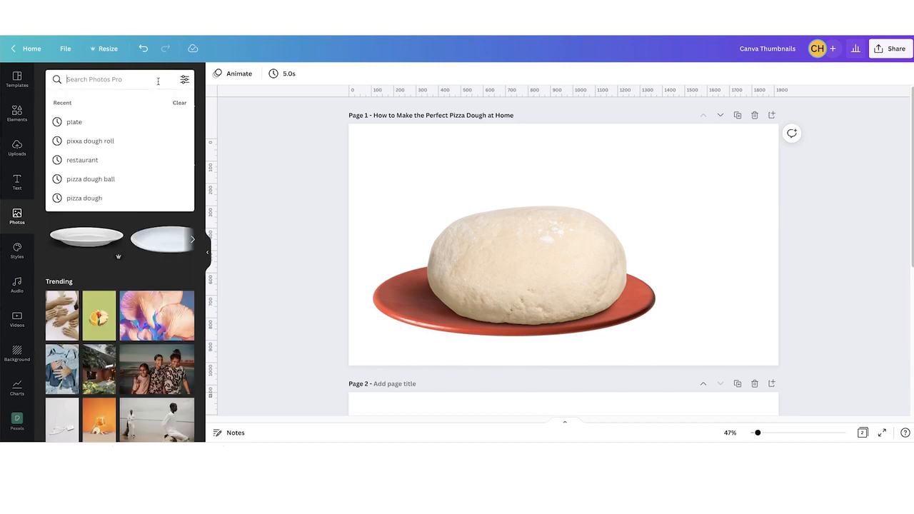
text(resta)
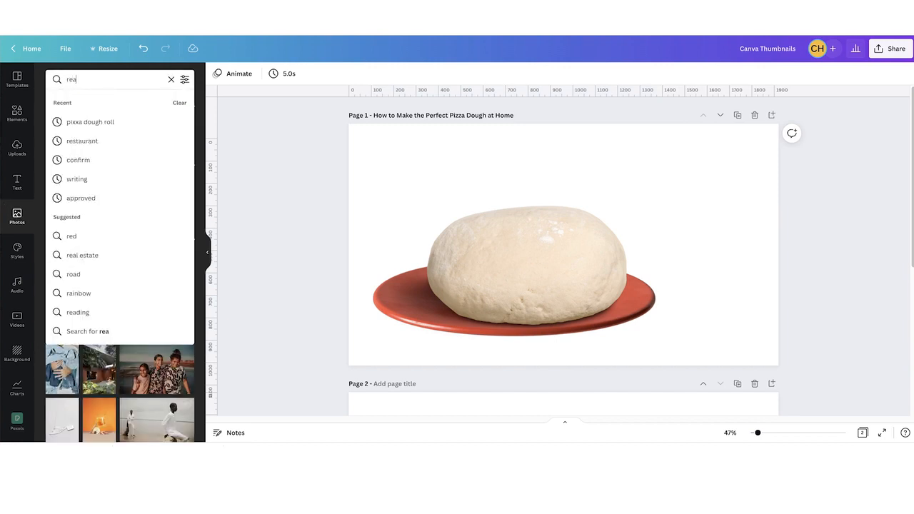
text(urant)
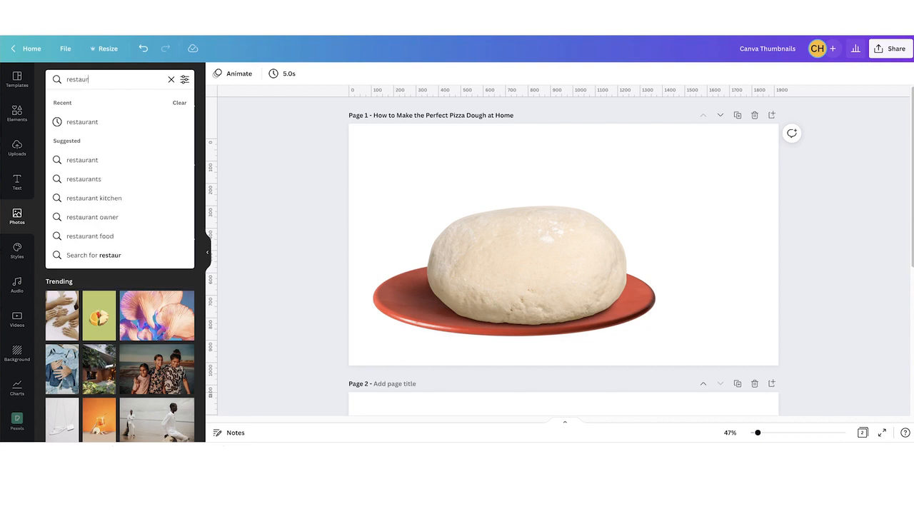
key(Return)
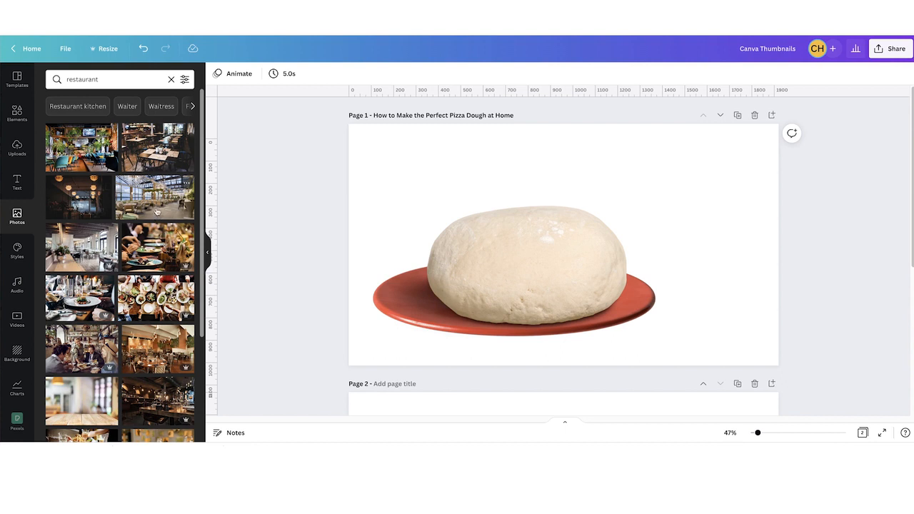
scroll(155, 217, down, 4)
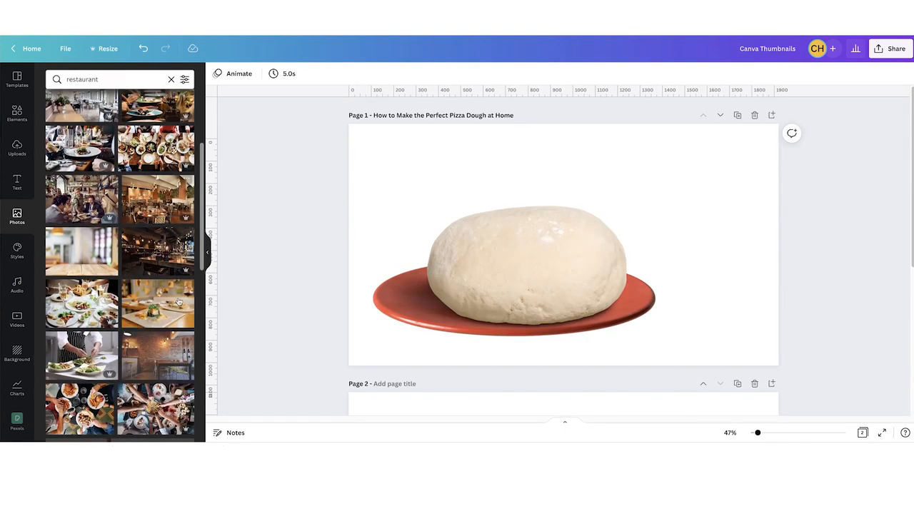
click(78, 256)
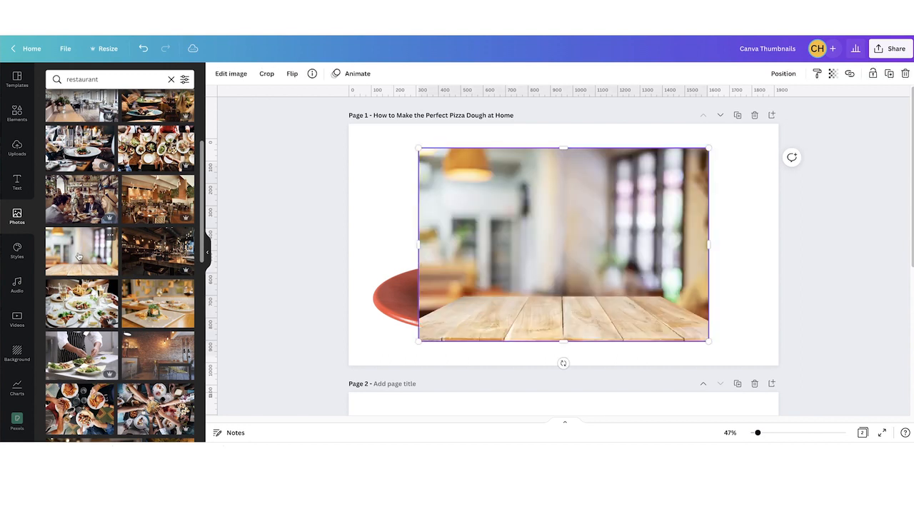
Try the restaurant photo at 1920 × 1280 px, centered on page 1 as its background, and detach it from the background again
drag(561, 265, 482, 237)
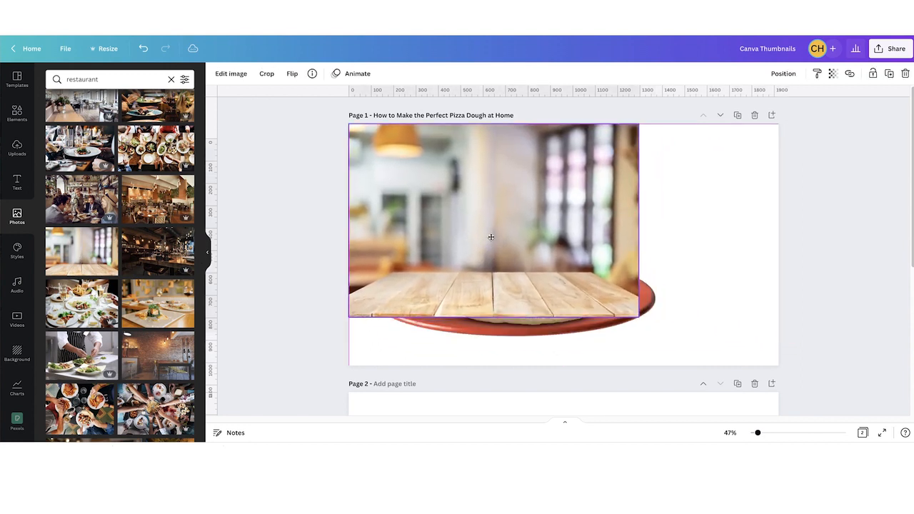
drag(638, 315, 789, 373)
drag(795, 379, 796, 377)
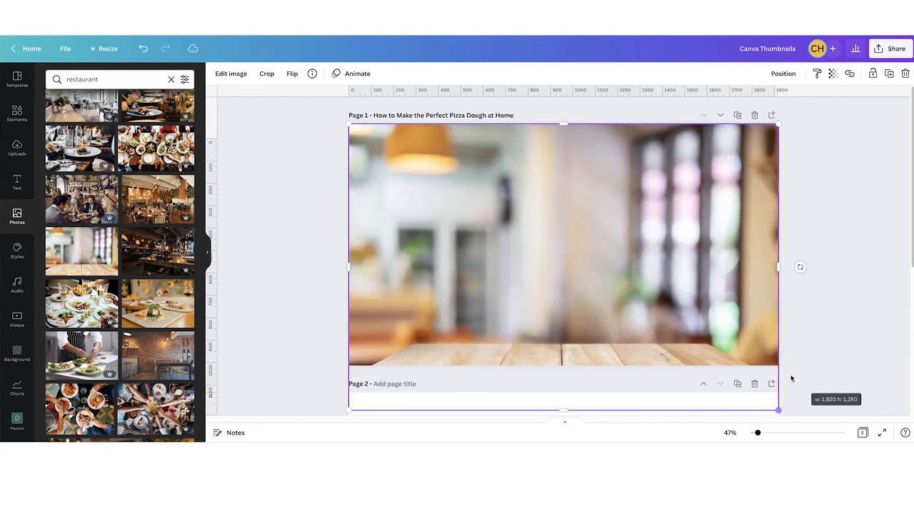
drag(676, 315, 674, 294)
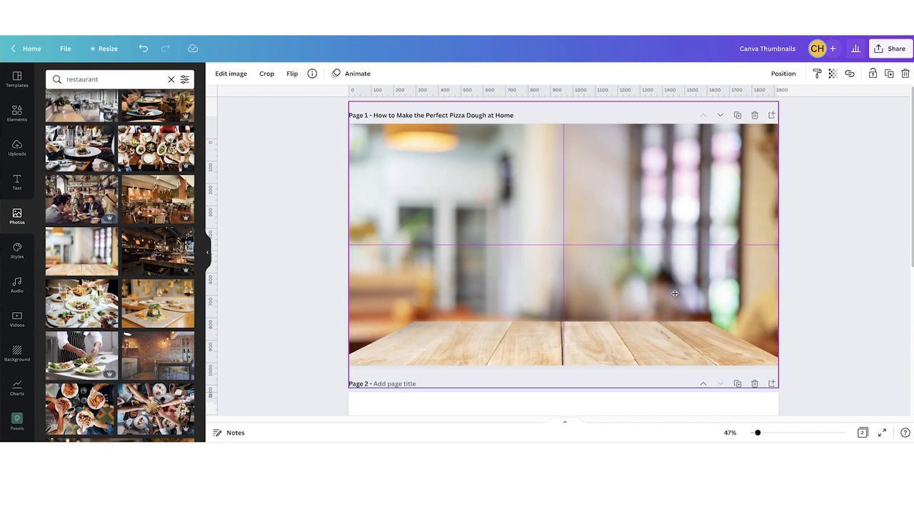
drag(675, 293, 675, 293)
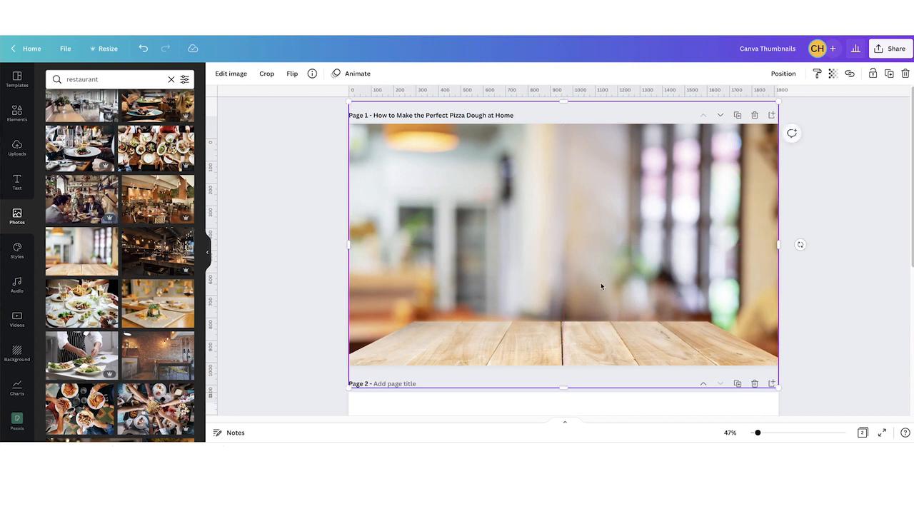
click(271, 248)
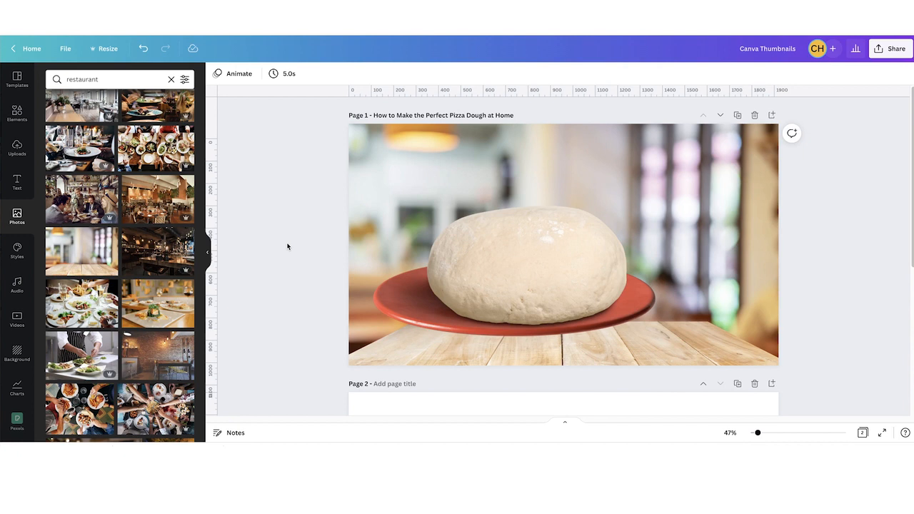
right_click(728, 174)
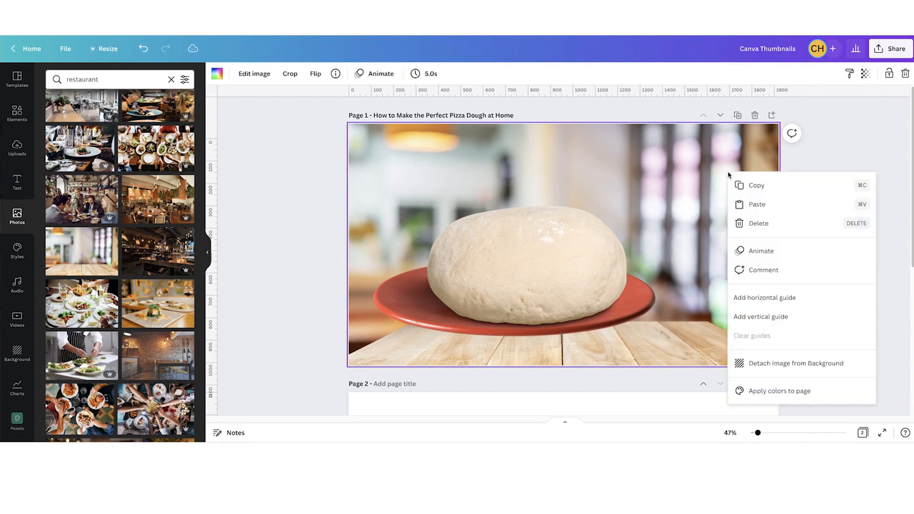
click(796, 365)
Align the restaurant photo with the page's top-left corner and enlarge it to the full page width as the background
drag(507, 305, 436, 281)
drag(638, 316, 779, 410)
drag(610, 304, 610, 302)
click(821, 289)
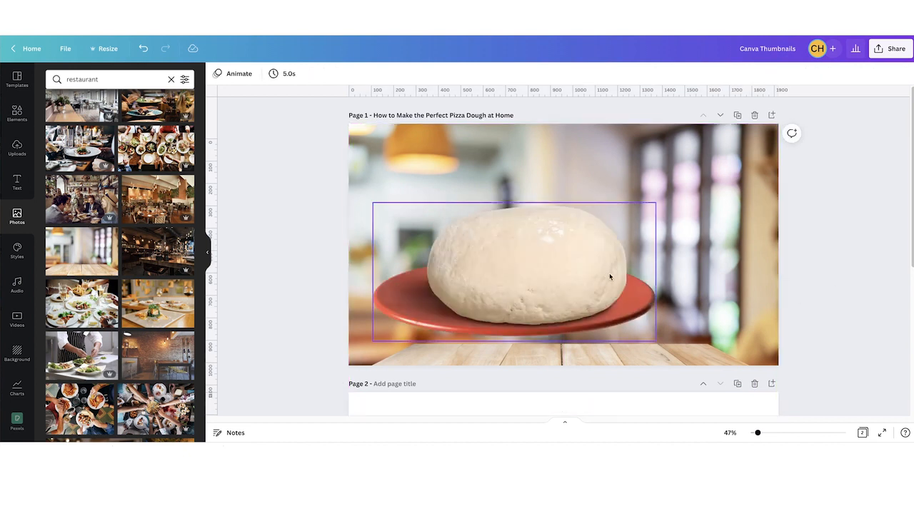
Enlarge the dough-and-plate group to about 1540 px wide, tilt it slightly counterclockwise and place it in the lower left of page 1
click(605, 308)
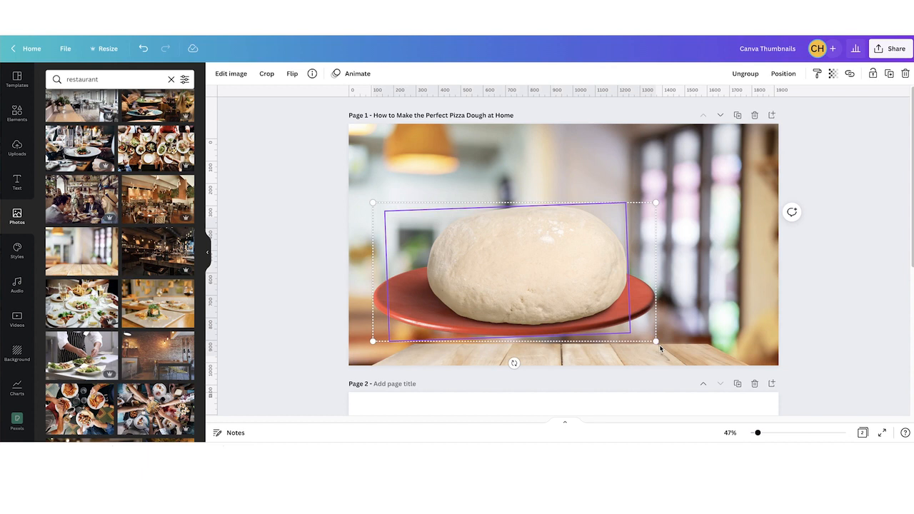
drag(661, 348, 719, 371)
drag(570, 282, 550, 283)
drag(704, 206, 672, 223)
drag(548, 272, 533, 267)
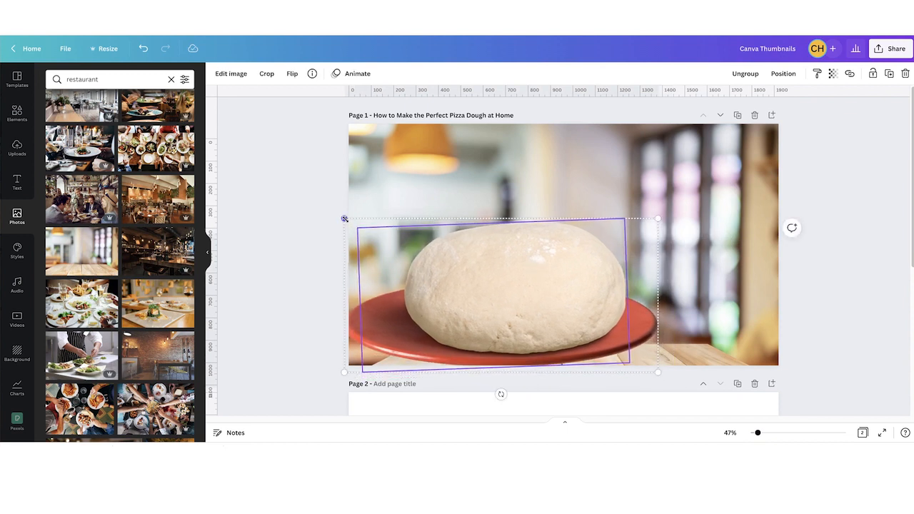
drag(345, 219, 312, 203)
drag(465, 313, 472, 309)
drag(492, 405, 500, 403)
drag(479, 322, 479, 322)
Enlarge the restaurant background photo in its crop from the lower-left corner to about 2390 px wide
click(770, 350)
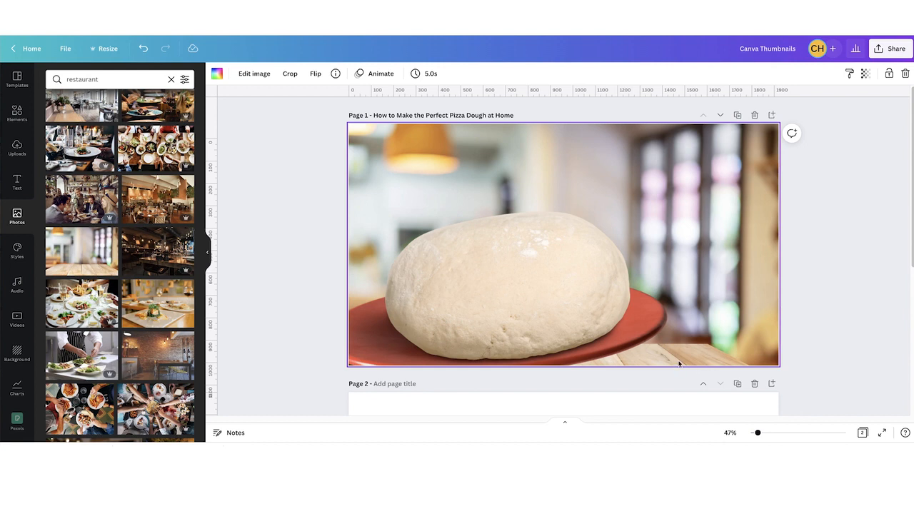
right_click(730, 294)
click(716, 290)
double_click(716, 289)
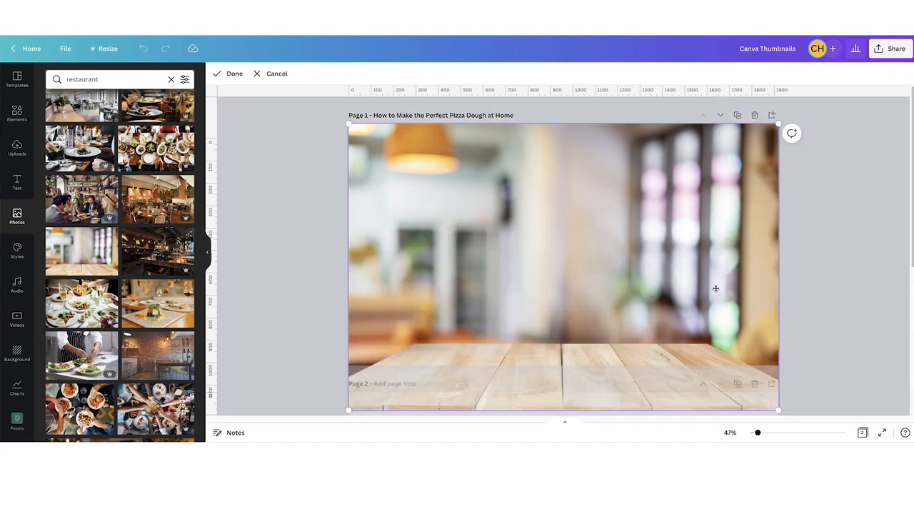
drag(780, 125, 852, 8)
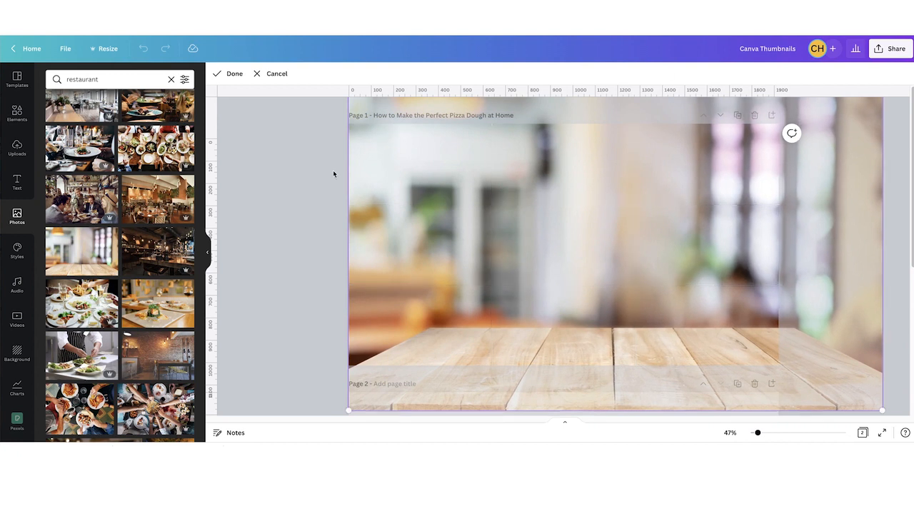
click(333, 174)
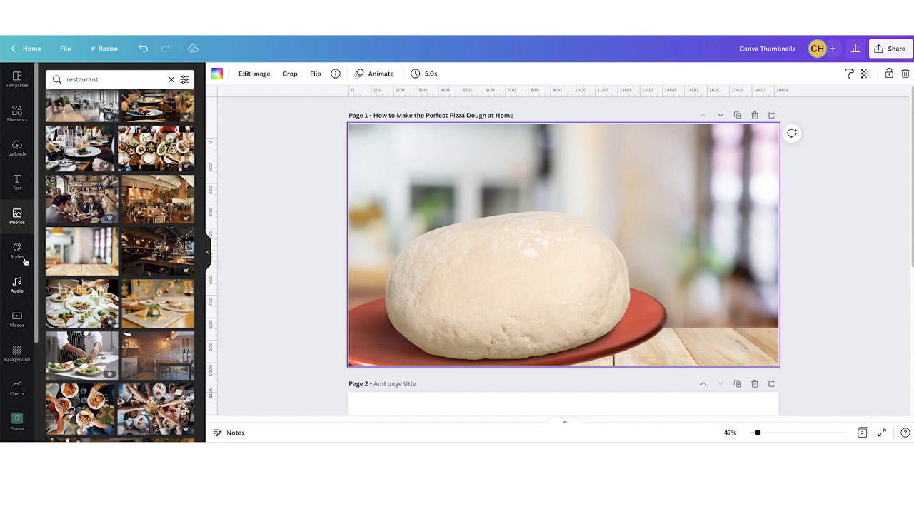
Find the uploaded photo of the man in a black shirt holding out his open palm and add it to page 1
click(21, 153)
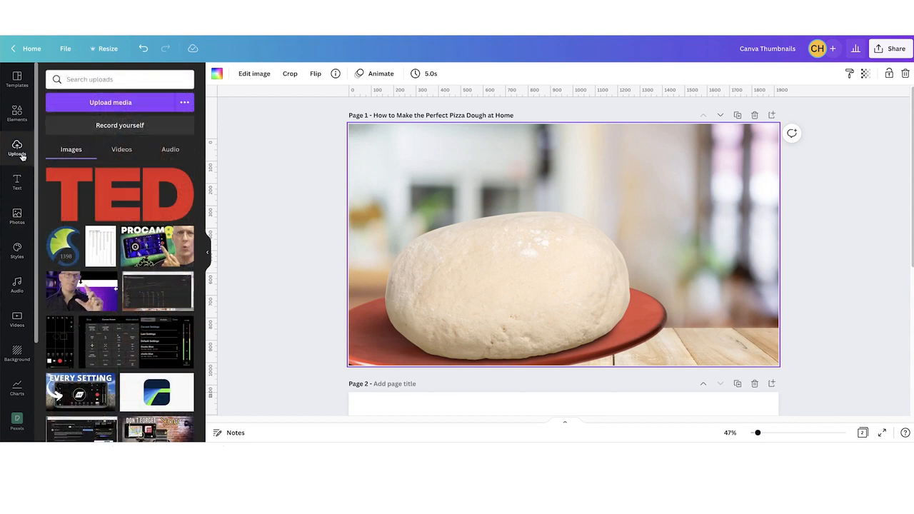
scroll(152, 333, down, 4)
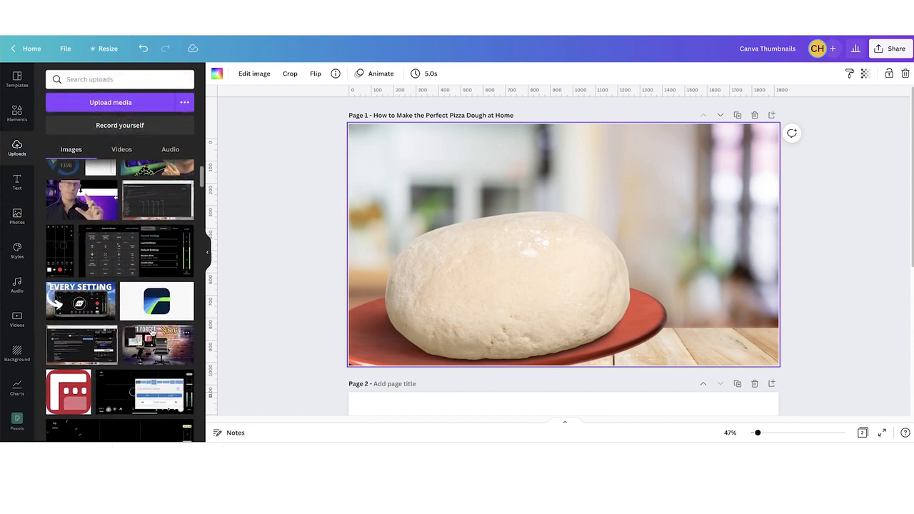
scroll(152, 333, down, 20)
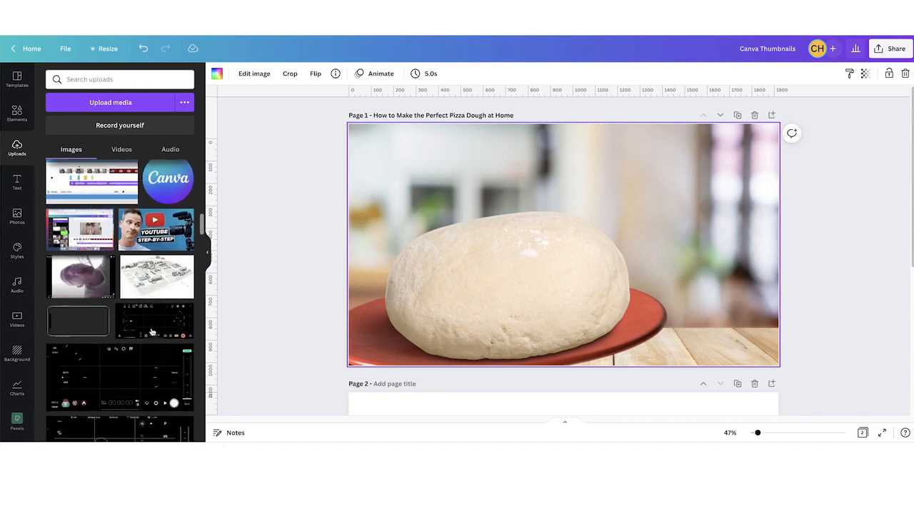
scroll(152, 333, down, 20)
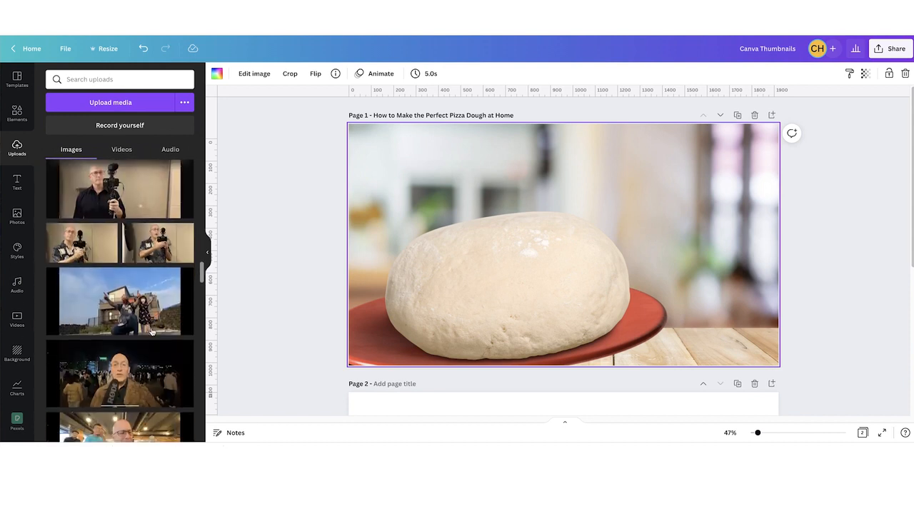
scroll(153, 333, down, 20)
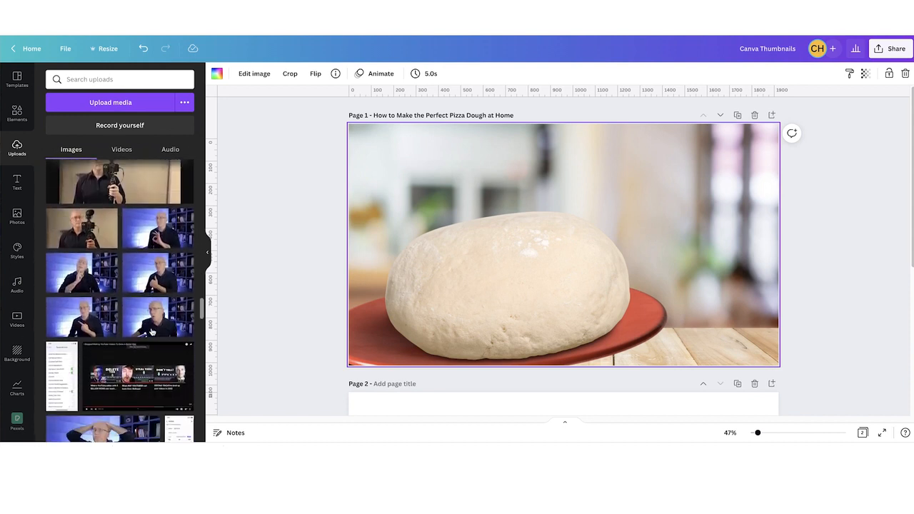
scroll(152, 333, up, 2)
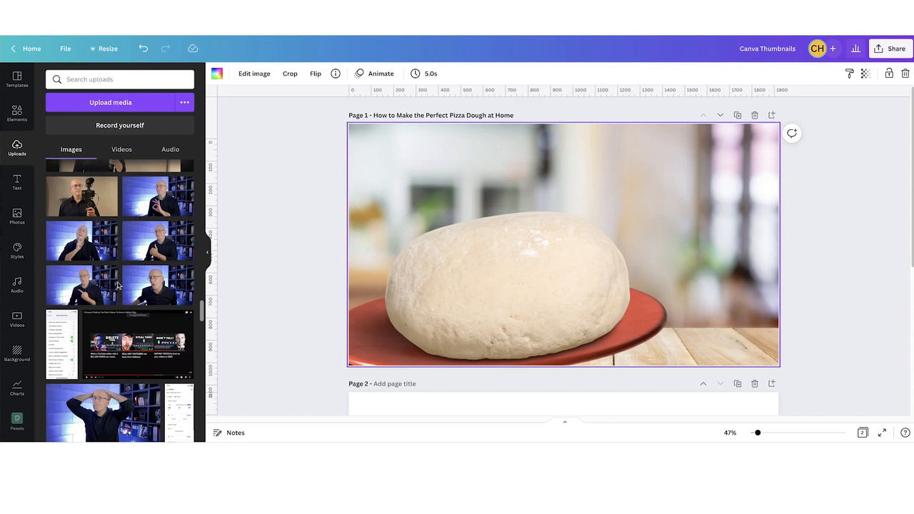
scroll(118, 285, down, 12)
scroll(122, 283, down, 5)
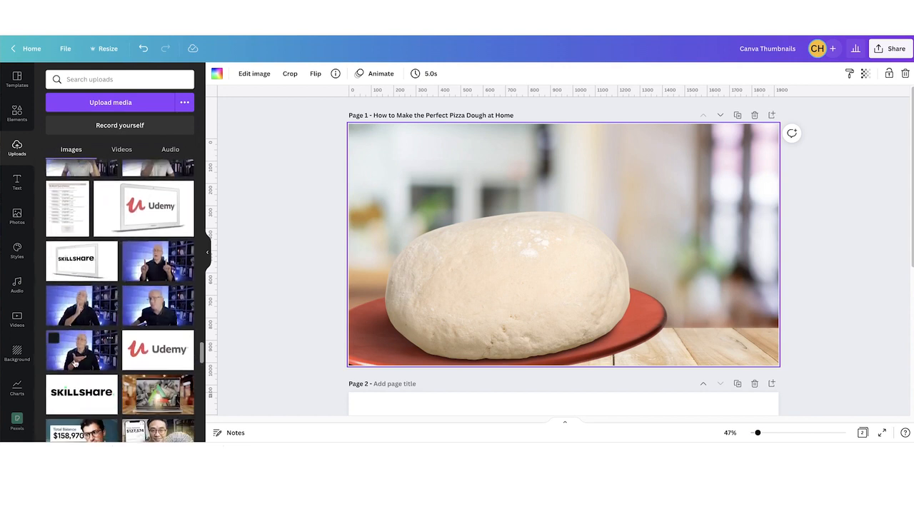
click(81, 359)
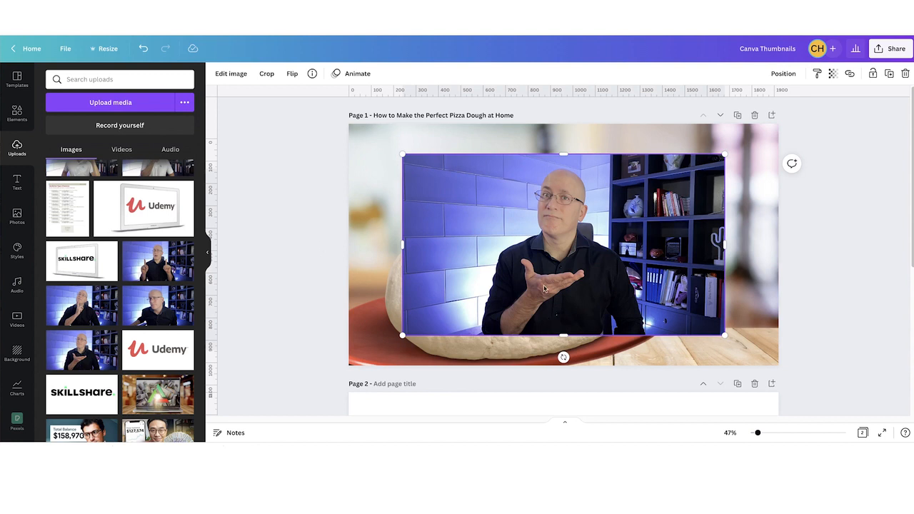
Remove the background from the man's photo and crop away the empty area beside him
click(231, 74)
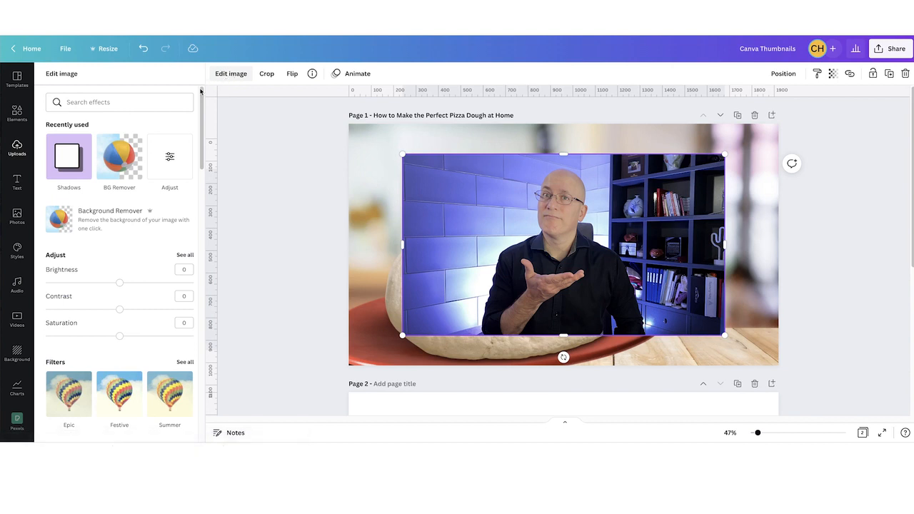
click(171, 230)
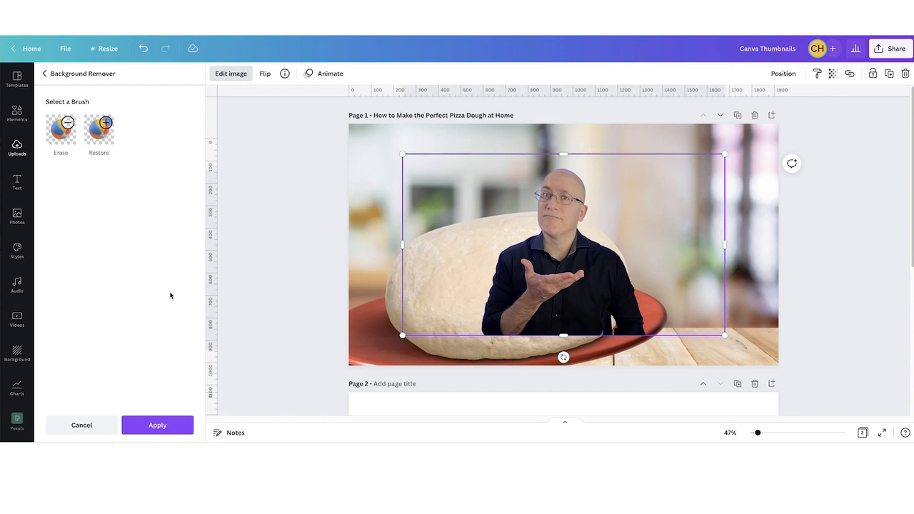
click(164, 427)
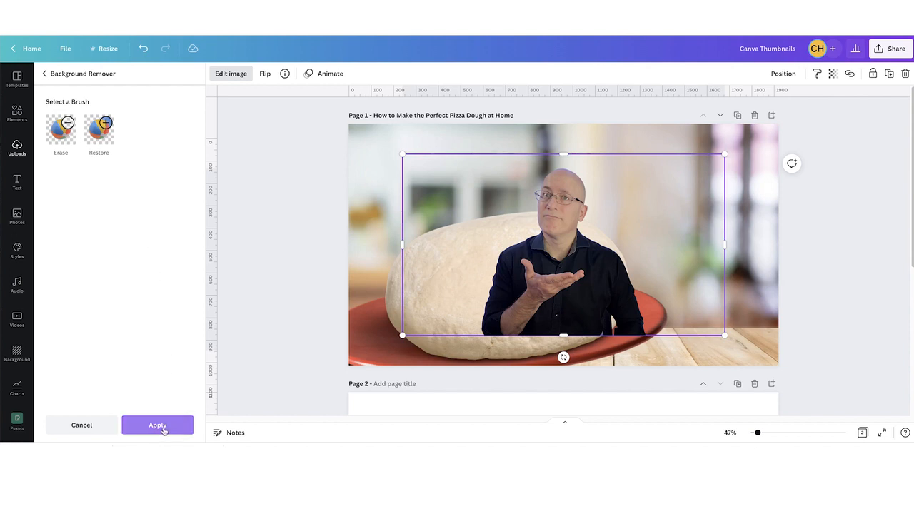
drag(725, 245, 661, 250)
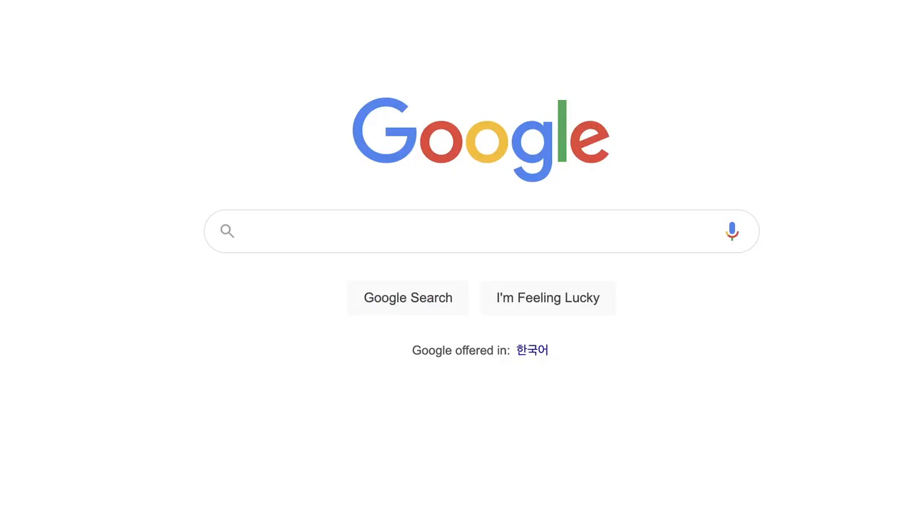
Switch to Google and search for "how to remove background in powerpoint"
text(how to rem)
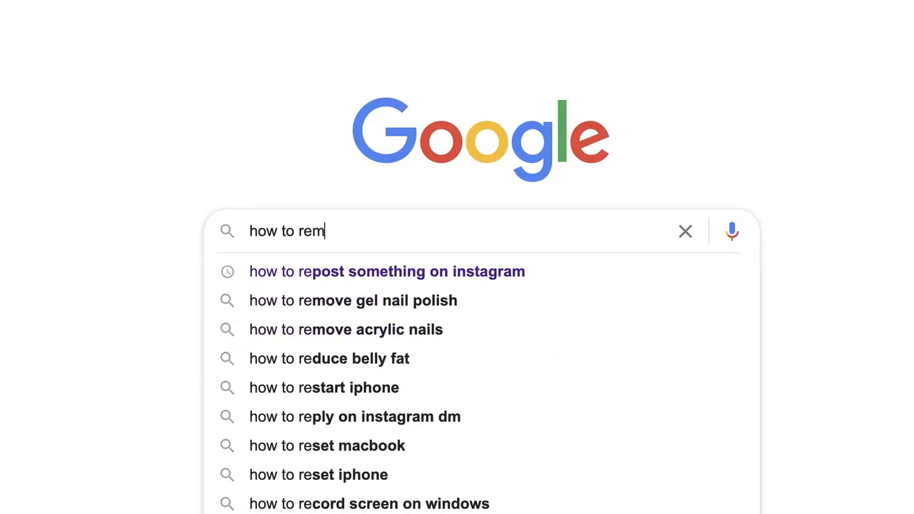
text(ove background)
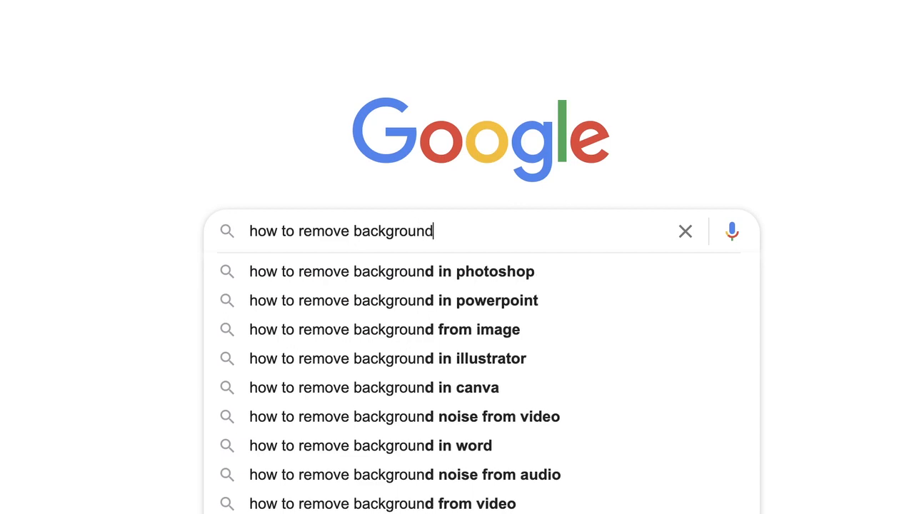
text( in powerpoint)
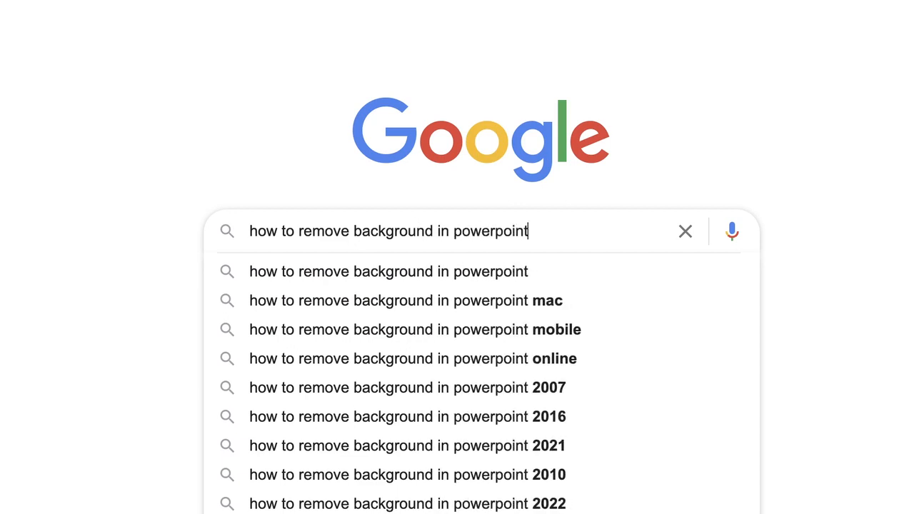
Change the search query to "how to remove background in keynote"
key(BackSpace)
key(BackSpace)
key(BackSpace)
key(BackSpace)
key(BackSpace)
key(BackSpace)
key(BackSpace)
key(BackSpace)
key(BackSpace)
key(BackSpace)
key(BackSpace)
text(keynote)
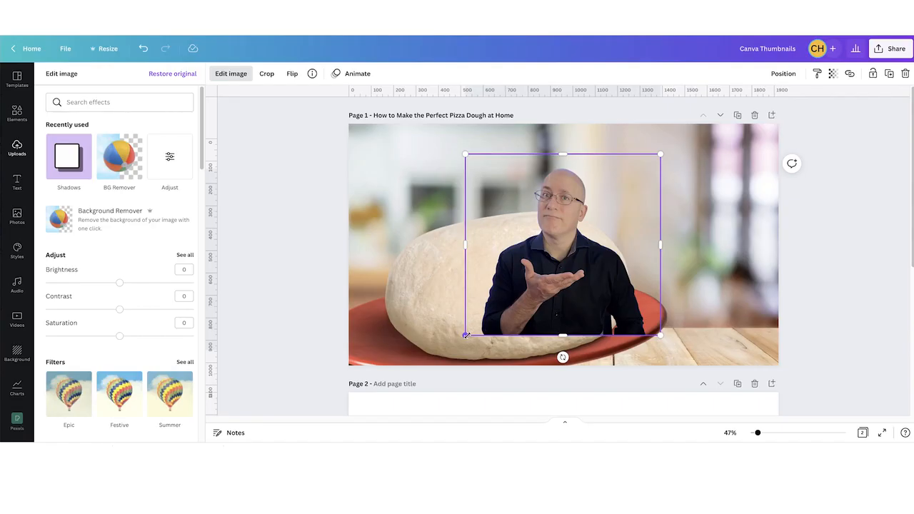
Switch back to Canva, enlarge the man's cutout to about 1300 px wide and flip it horizontally
drag(467, 336, 437, 364)
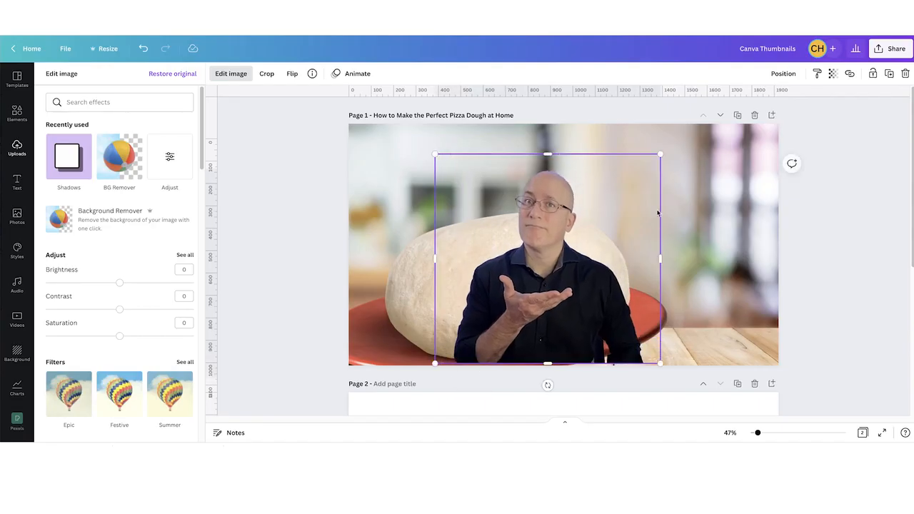
drag(661, 154, 763, 131)
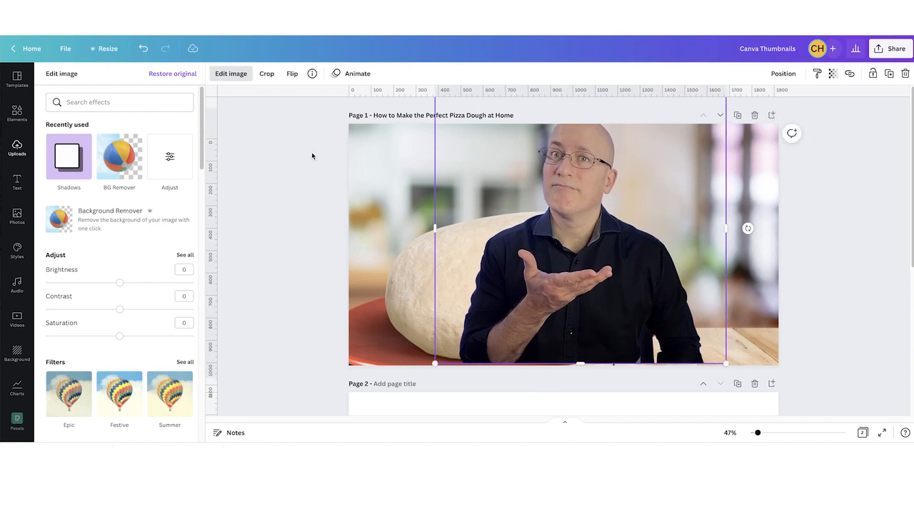
click(294, 74)
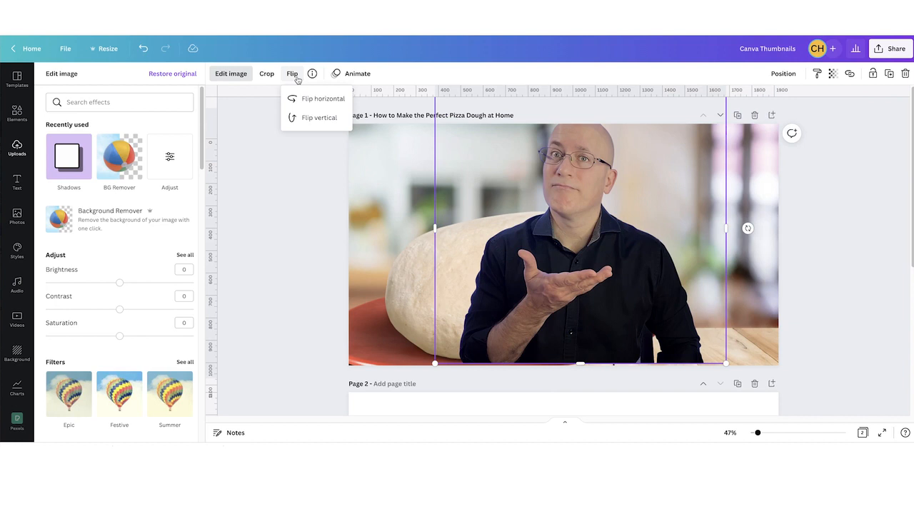
click(305, 100)
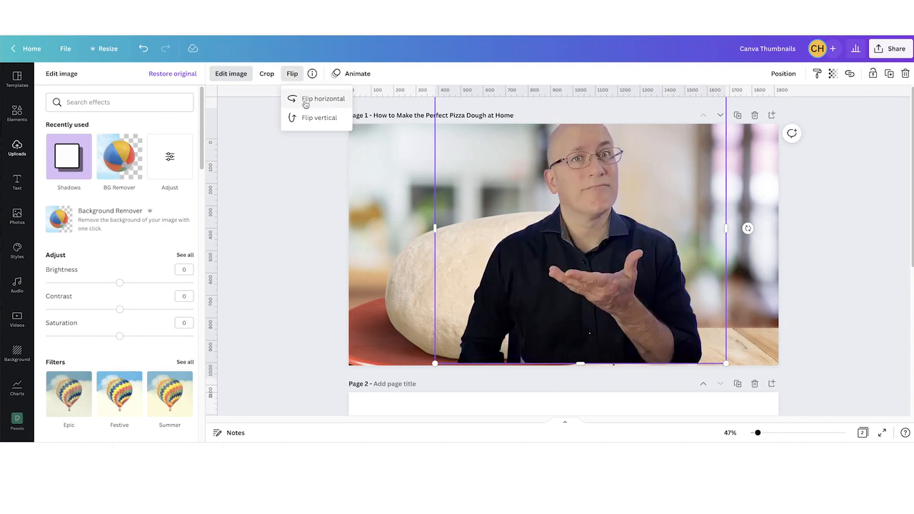
Enlarge the man's cutout to about 1460 px wide and place it at the right side of page 1, overhanging the page edge
drag(635, 266, 685, 266)
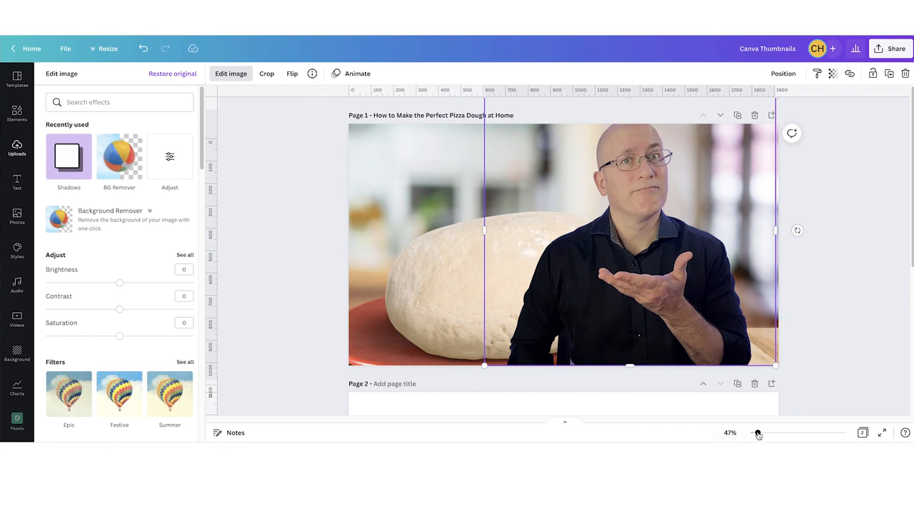
drag(758, 434, 754, 433)
drag(512, 279, 473, 315)
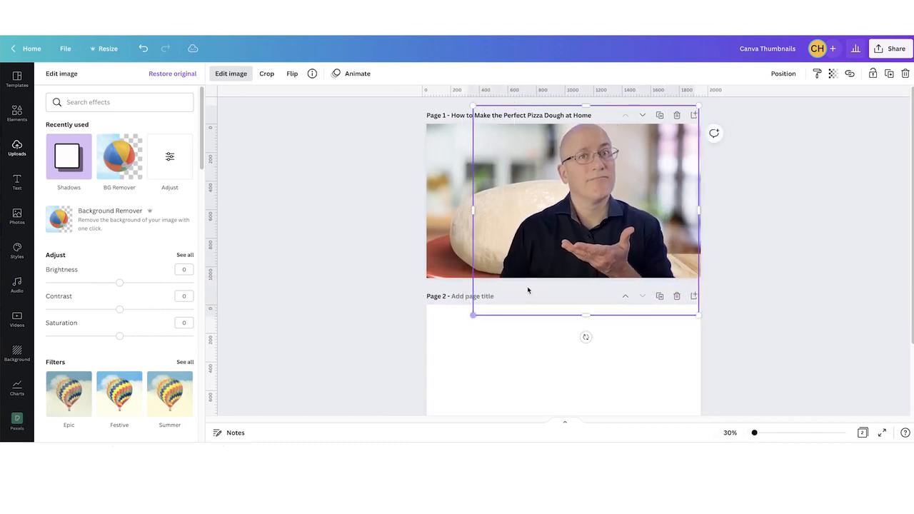
drag(606, 242, 627, 215)
Send the man's cutout backward behind the dough and plate, and shift it slightly left and up
click(783, 74)
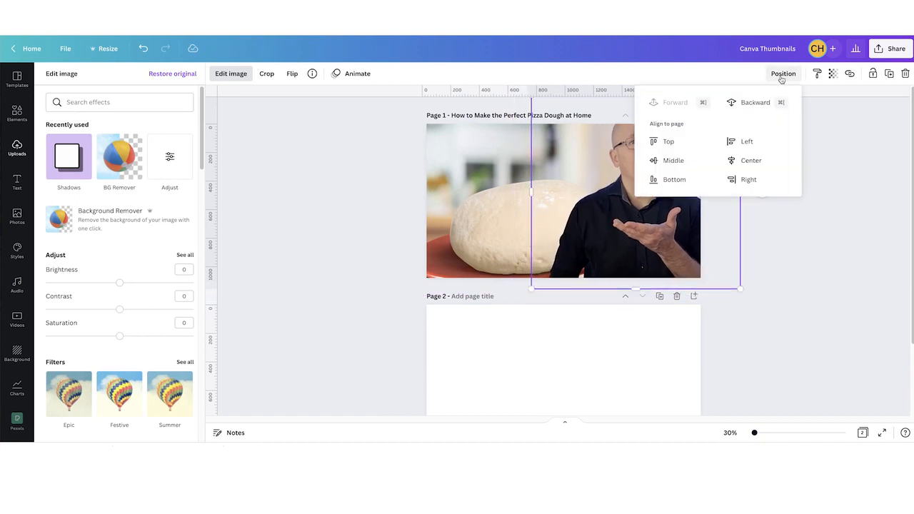
click(757, 102)
mouse_move(667, 223)
mouse_down()
mouse_move(655, 210)
mouse_move(688, 187)
mouse_move(678, 191)
mouse_move(666, 230)
mouse_move(654, 202)
mouse_move(645, 212)
mouse_move(655, 220)
mouse_up()
click(442, 150)
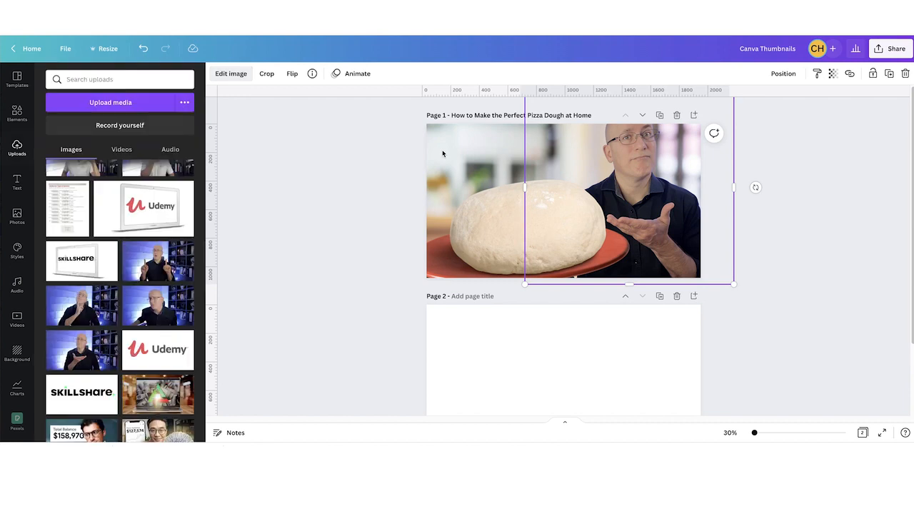
click(442, 146)
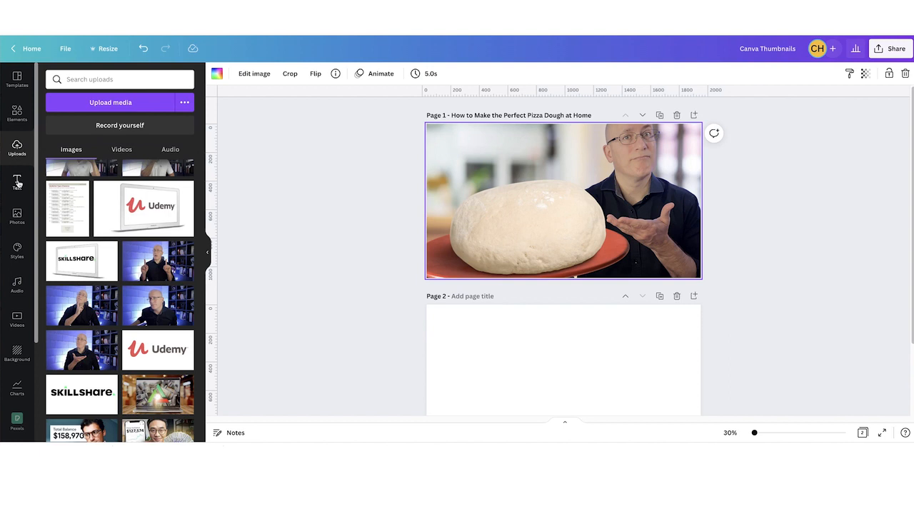
Add the restaurant photo again, crop it to the wooden tabletop, enlarge it to about 2100 px wide and place it along page 1's lower edge
click(19, 218)
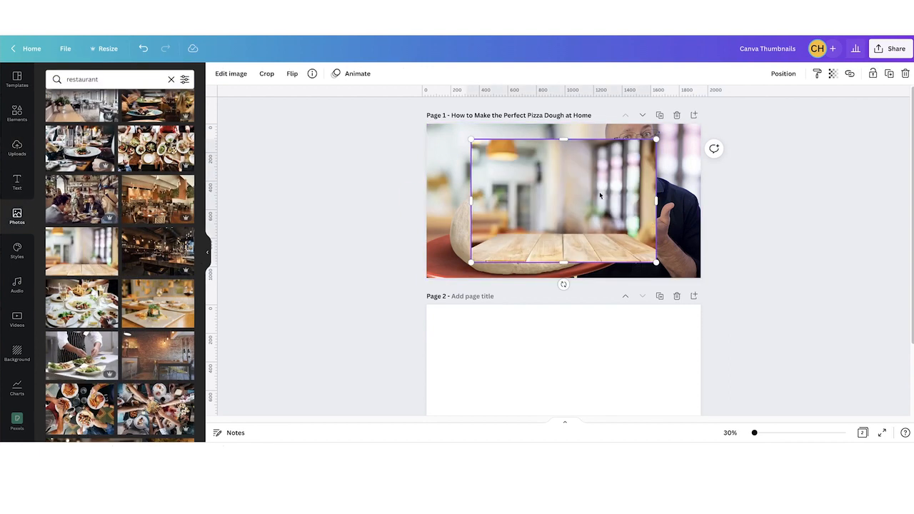
drag(566, 140, 568, 235)
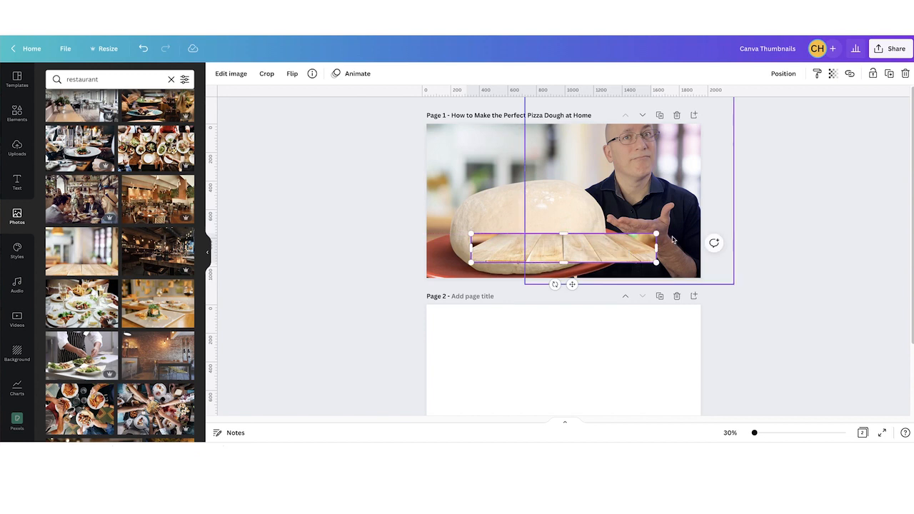
drag(656, 234, 773, 160)
drag(650, 248, 635, 277)
Send the cropped wooden tabletop backward behind the dough and plate, keeping it in front of the man
click(781, 74)
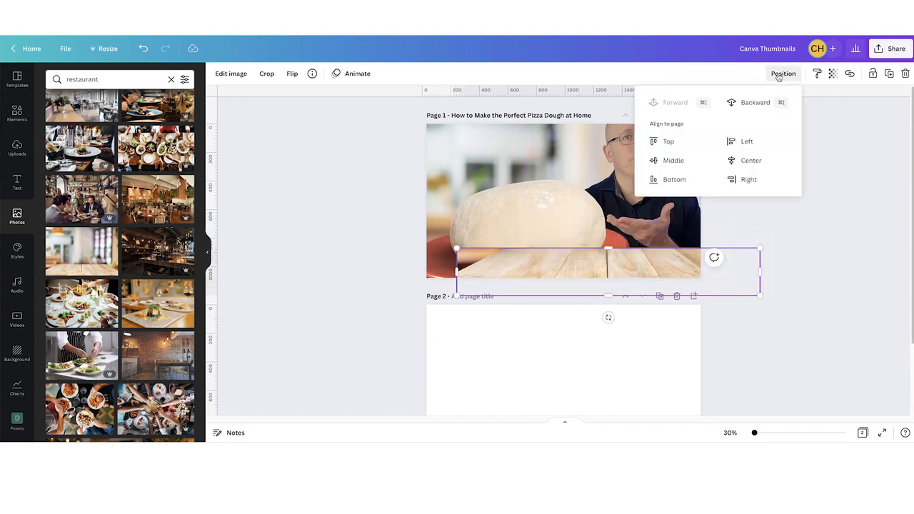
click(755, 104)
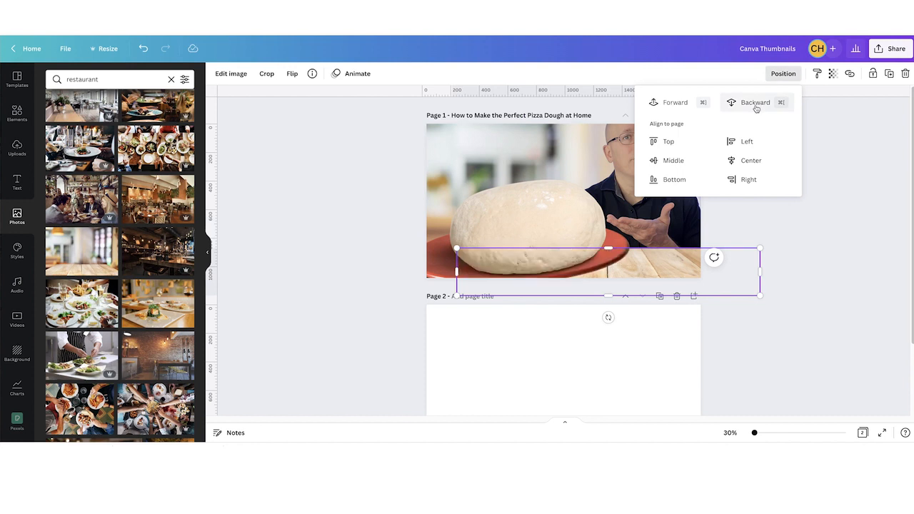
click(790, 237)
click(799, 242)
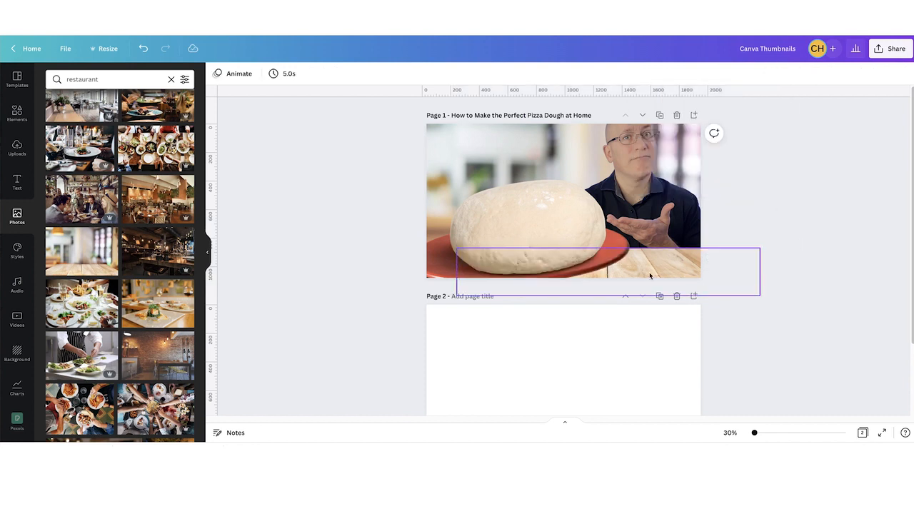
Shift the dough and plate slightly left, and set the blur of the man's cutout to 4
click(550, 243)
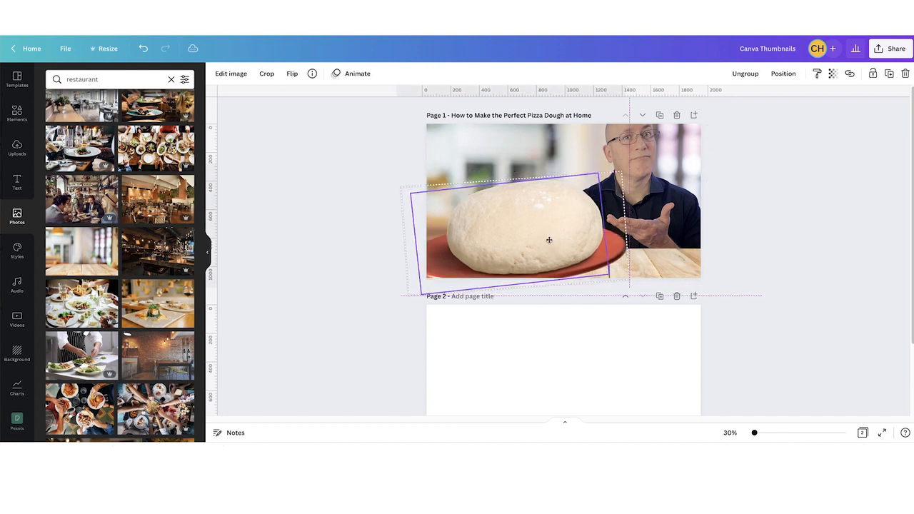
click(643, 152)
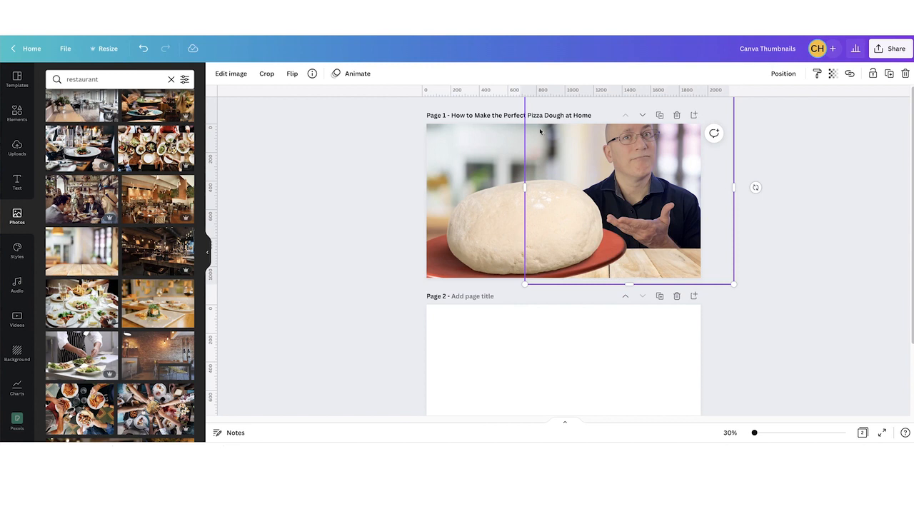
click(236, 75)
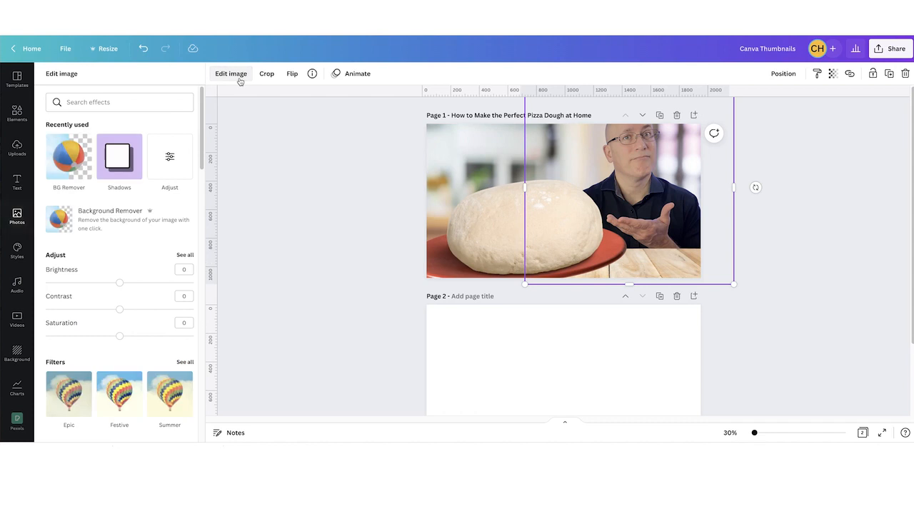
click(173, 175)
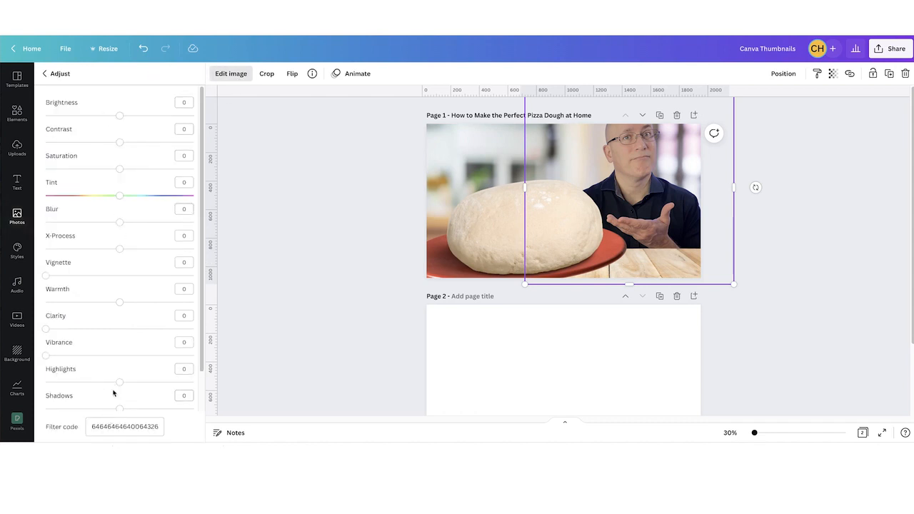
drag(121, 226, 122, 225)
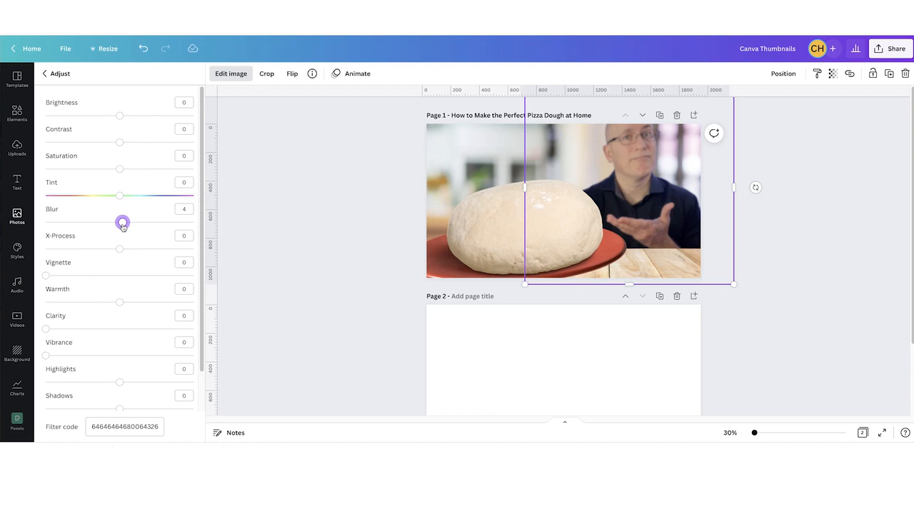
click(376, 214)
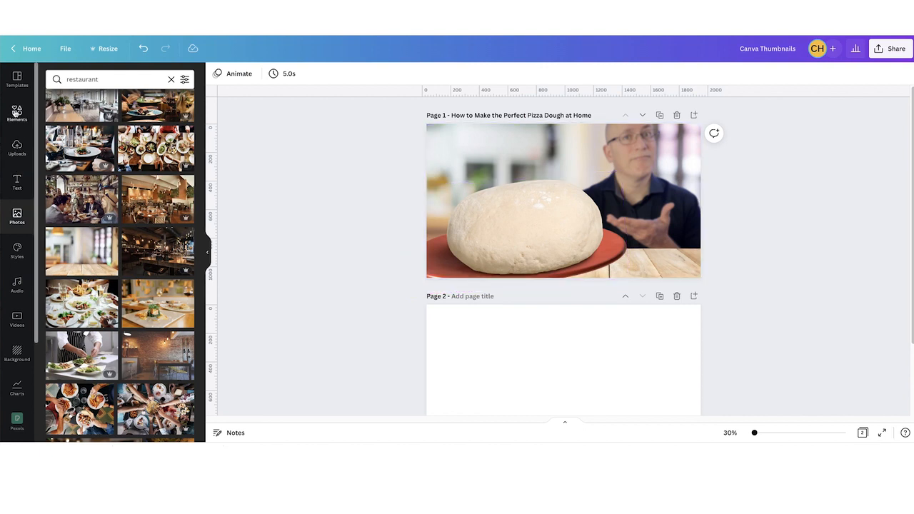
Search the elements for "shadows" and add the soft, elongated black shadow to page 1
click(16, 113)
click(126, 80)
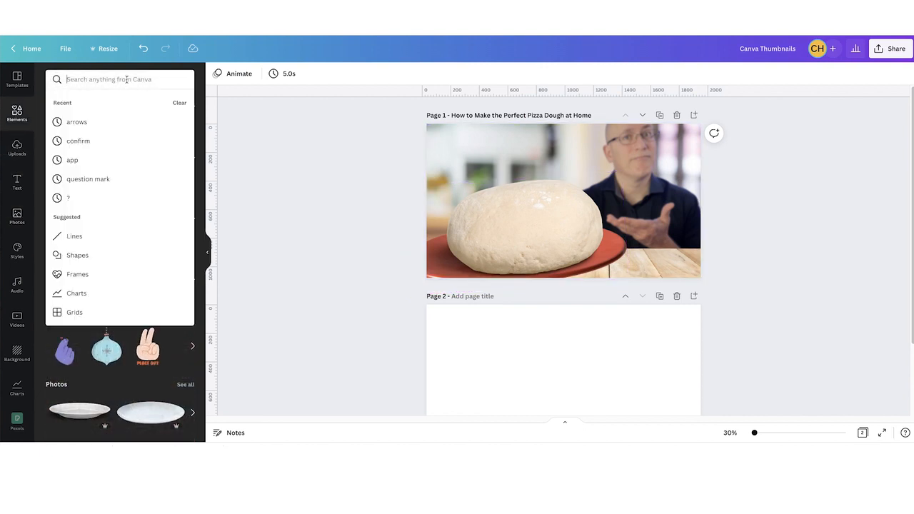
text(sh)
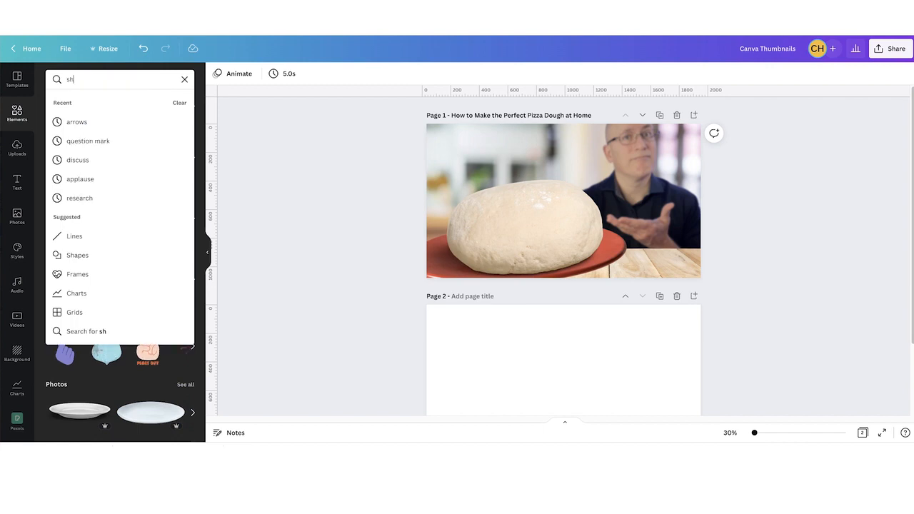
text(adows)
key(Return)
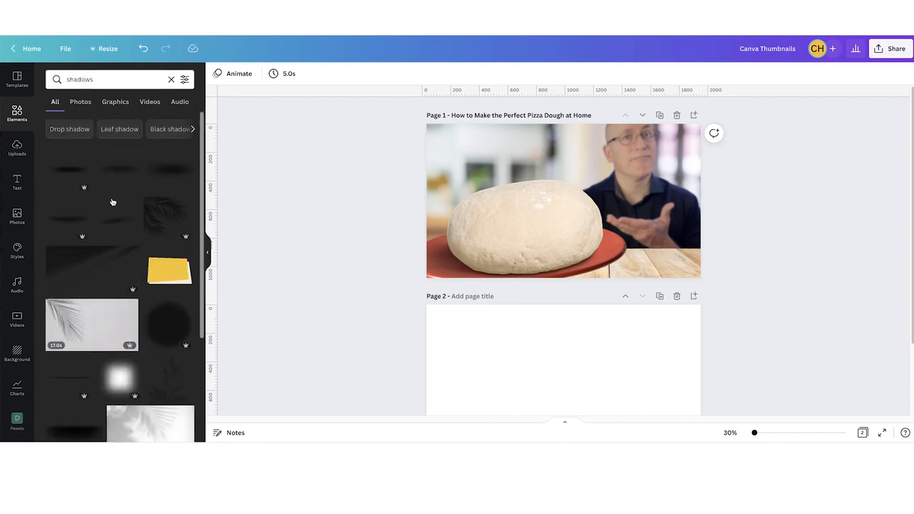
click(69, 171)
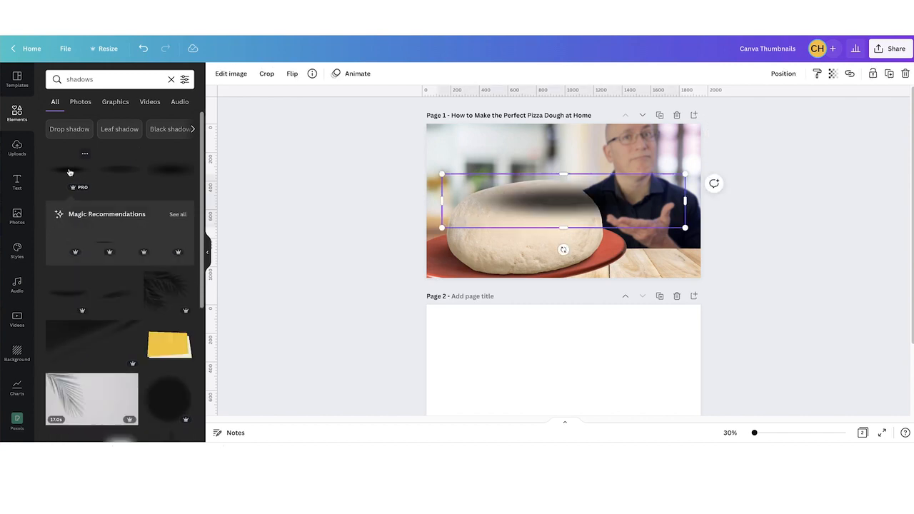
Resize the shadow to about 1670 px wide, tilt it about 9° counter-clockwise and place it over the lower part of the dough and plate
drag(454, 228, 478, 237)
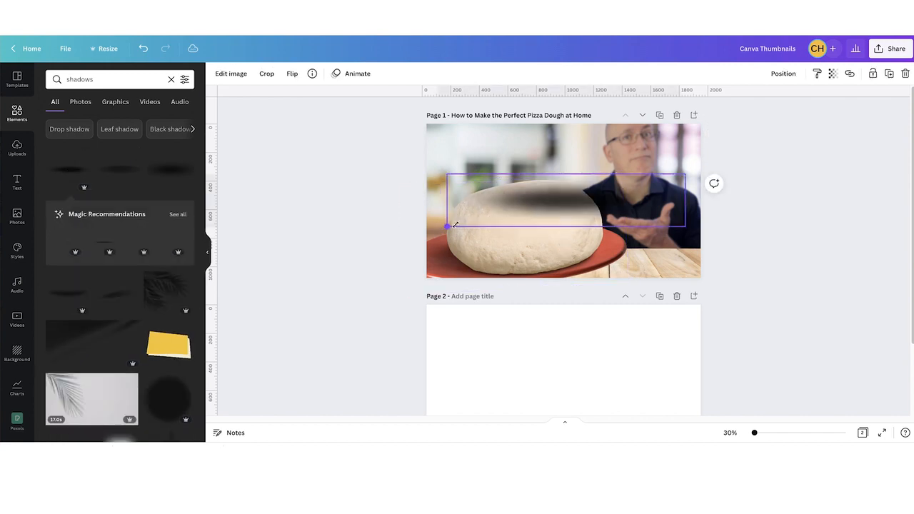
drag(347, 288, 384, 282)
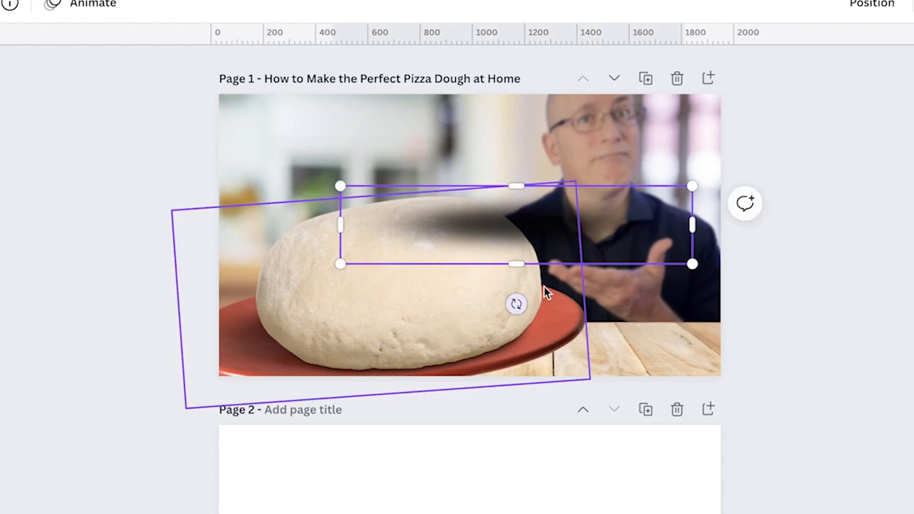
drag(543, 230, 447, 358)
drag(422, 417, 441, 411)
drag(485, 338, 499, 343)
drag(620, 352, 713, 388)
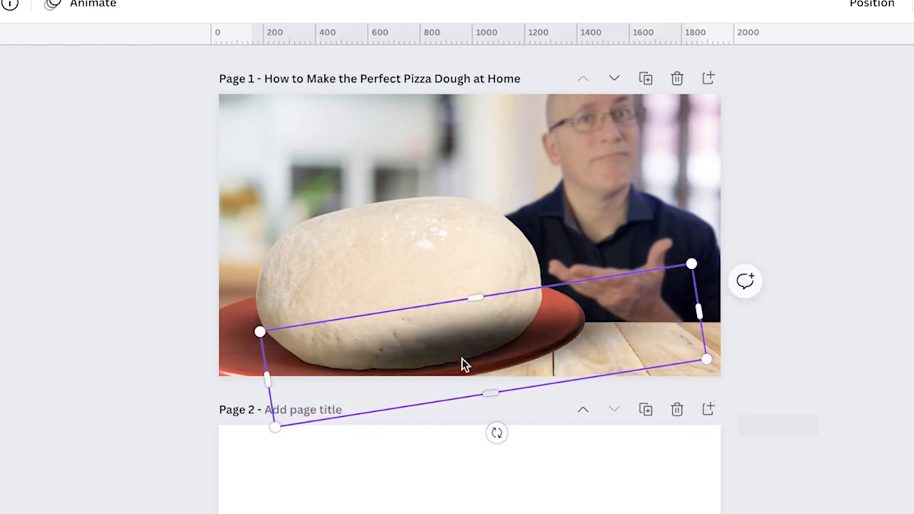
mouse_move(438, 356)
mouse_down()
mouse_move(430, 363)
mouse_move(435, 357)
mouse_up()
Send the shadow backward behind the dough and plate, and shift it slightly left beneath the plate's edge
click(873, 5)
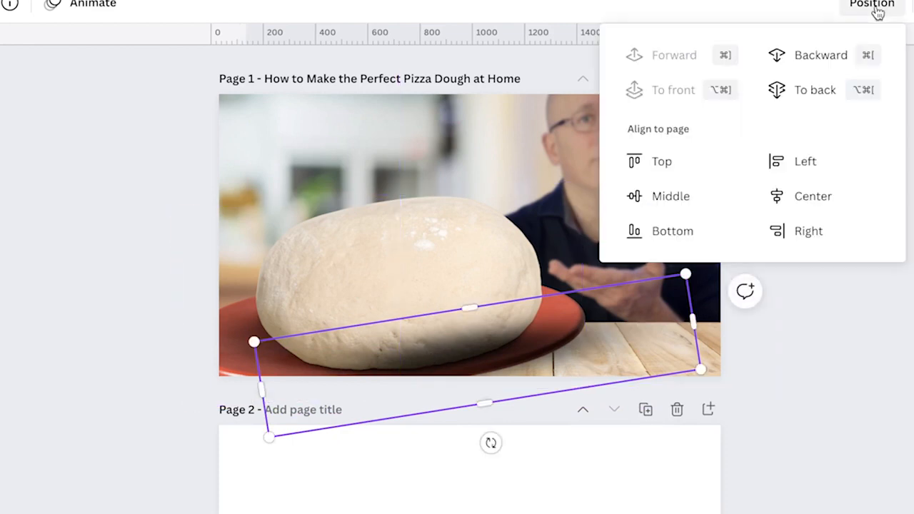
click(821, 55)
click(872, 5)
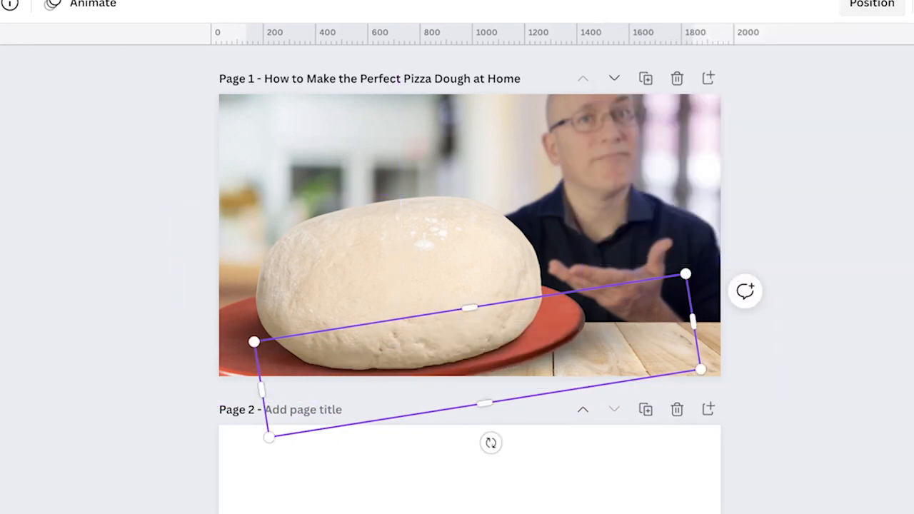
click(913, 439)
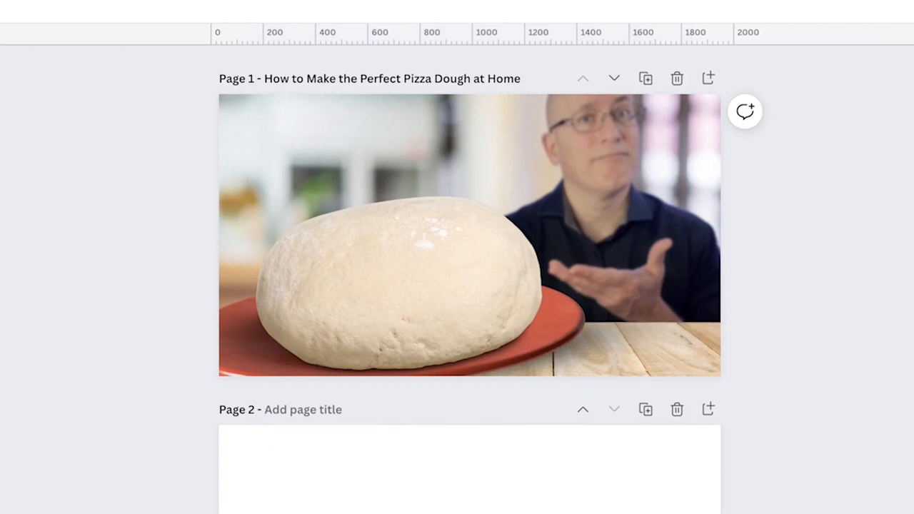
drag(604, 350, 586, 353)
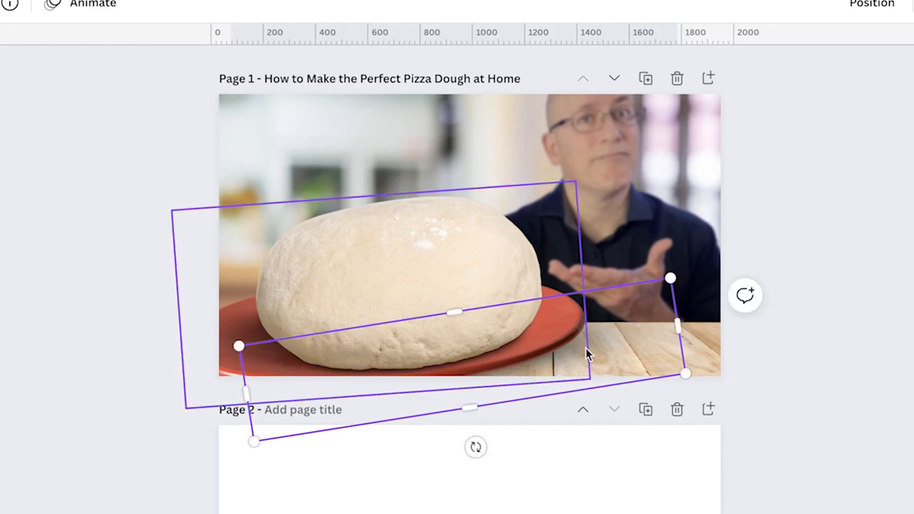
key(Up)
key(Up)
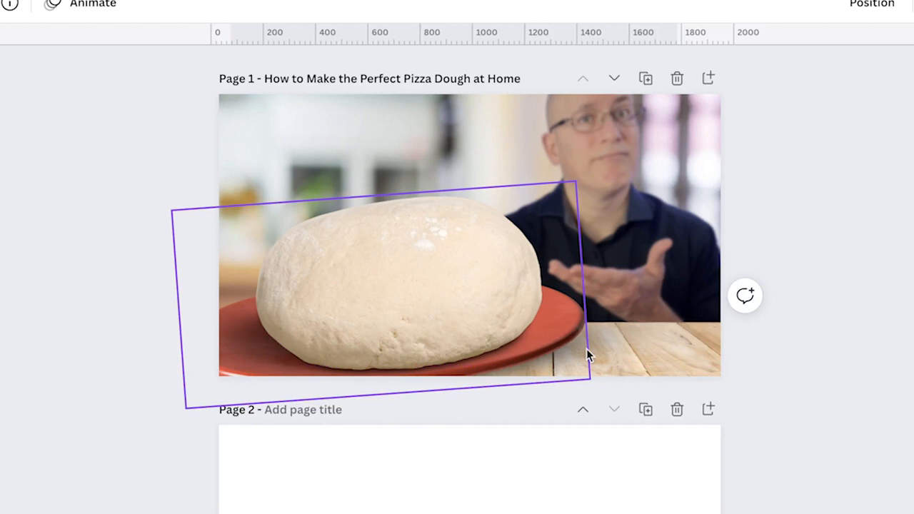
click(892, 422)
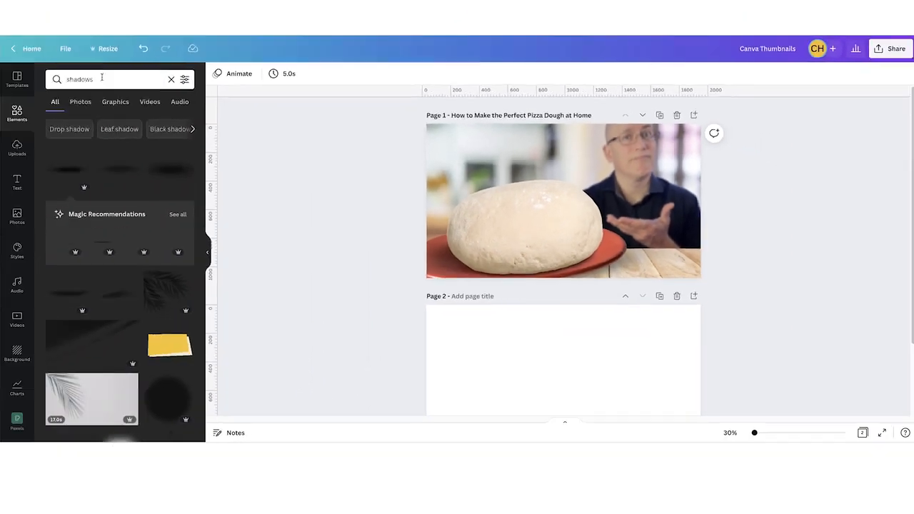
Search the elements for "glow" and add the soft white glow with a bright centre to page 1
click(67, 81)
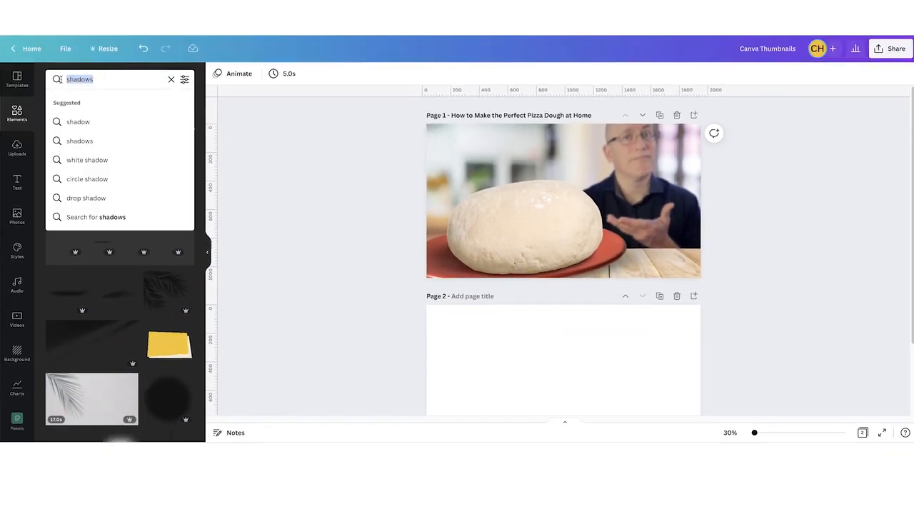
text(glow)
key(Return)
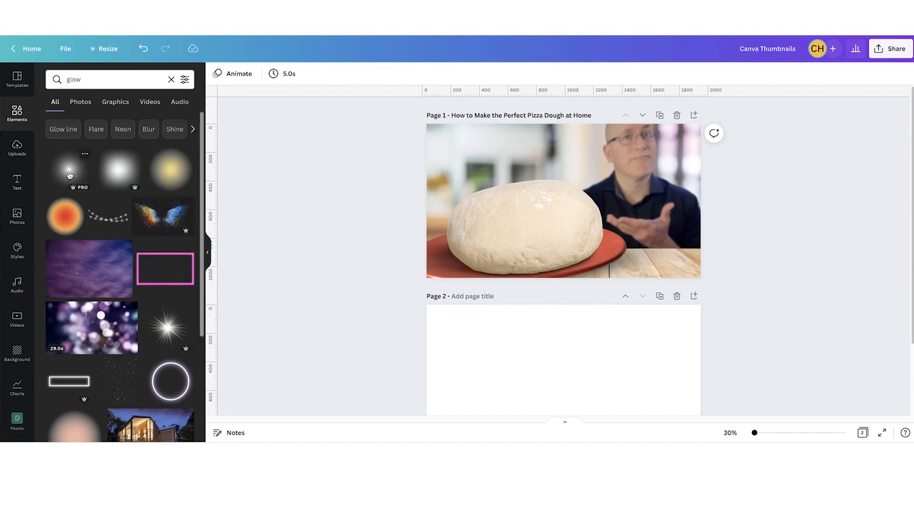
click(69, 175)
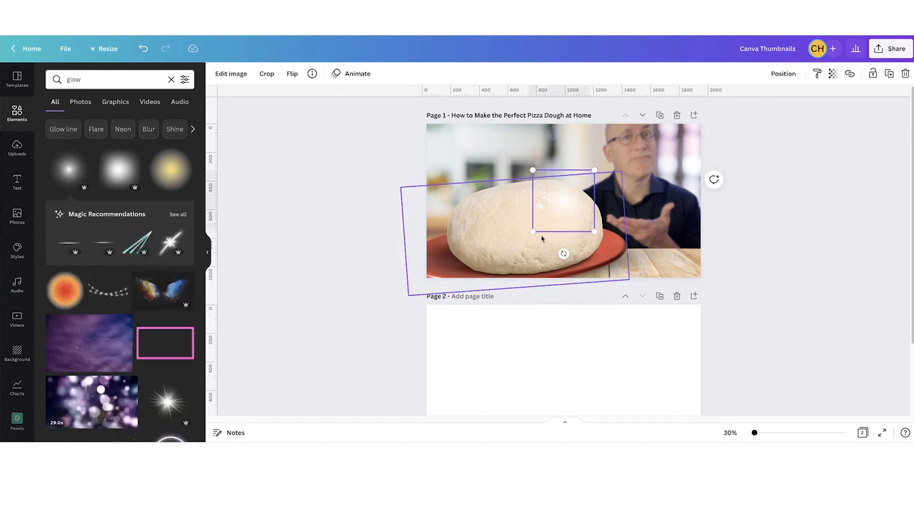
Enlarge the white glow to about 850 px wide and centre it where the man's torso meets the wooden tabletop
drag(534, 230, 504, 259)
drag(549, 216, 645, 253)
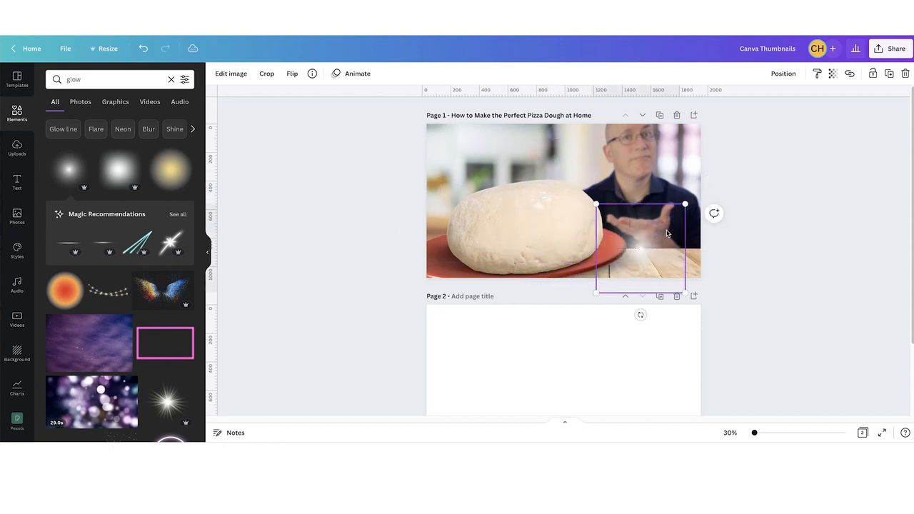
drag(687, 205, 722, 175)
drag(656, 233, 655, 254)
Send the white glow backward behind the wooden tabletop, keeping it in front of the man
click(784, 74)
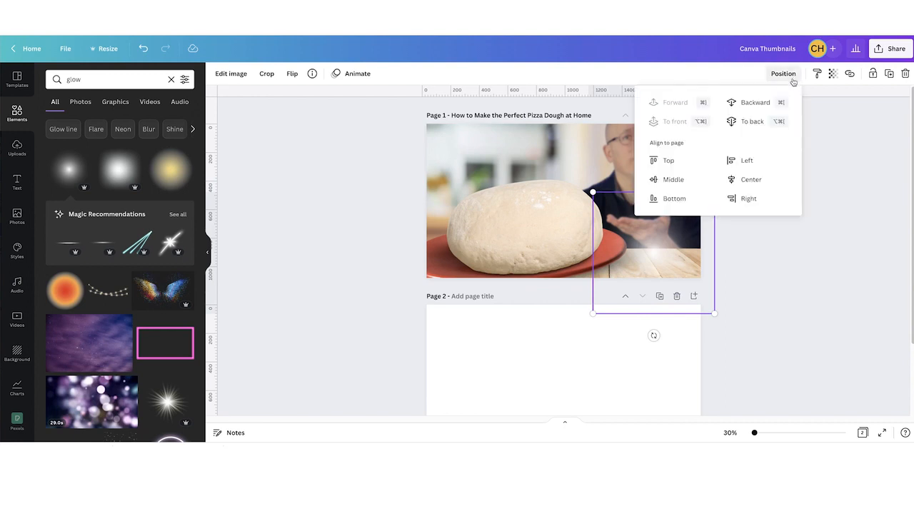
click(766, 105)
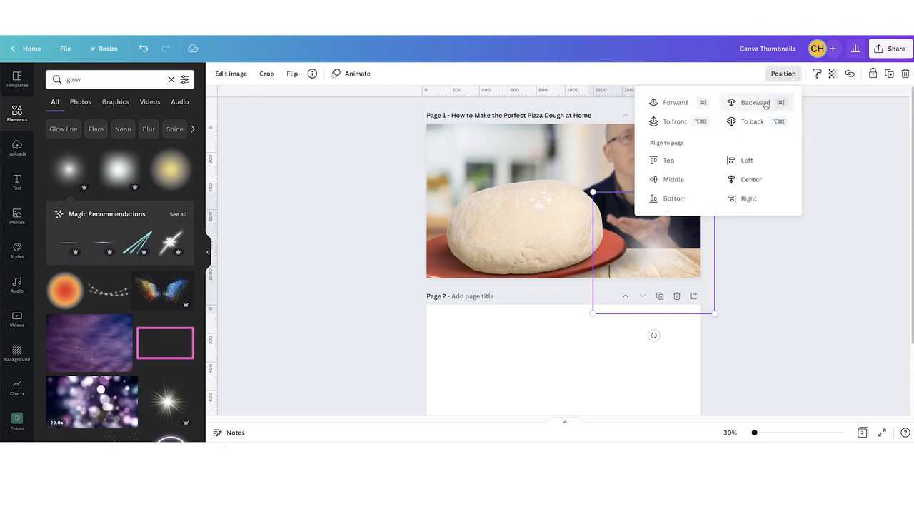
click(766, 104)
click(810, 349)
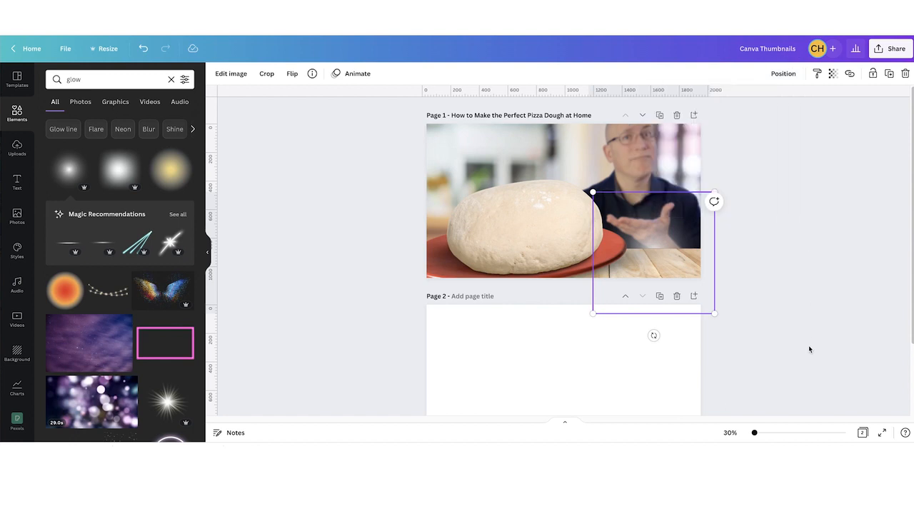
drag(692, 206, 781, 306)
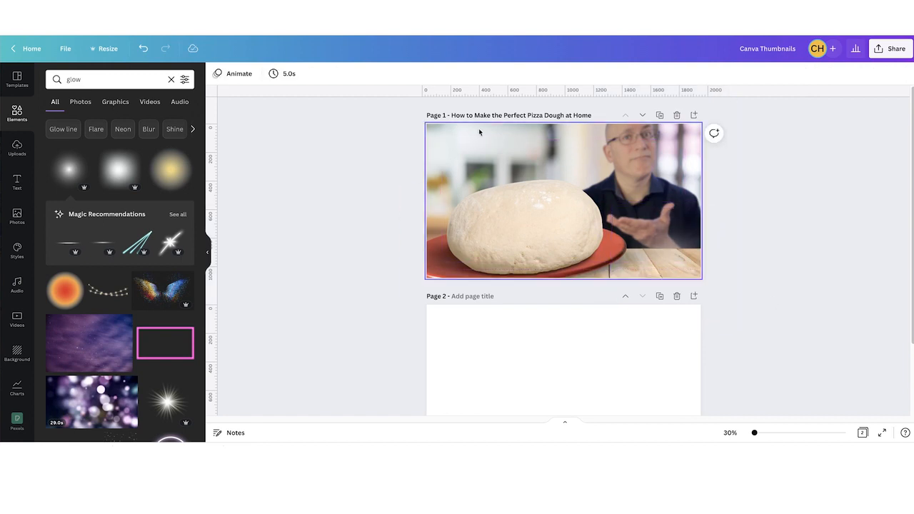
Add a heading text box to page 1 and set its font to Anton
click(16, 182)
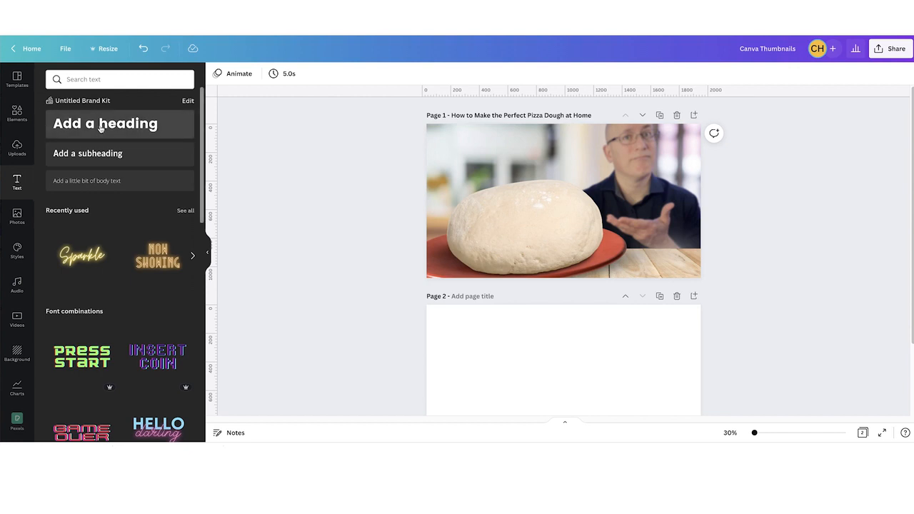
click(100, 129)
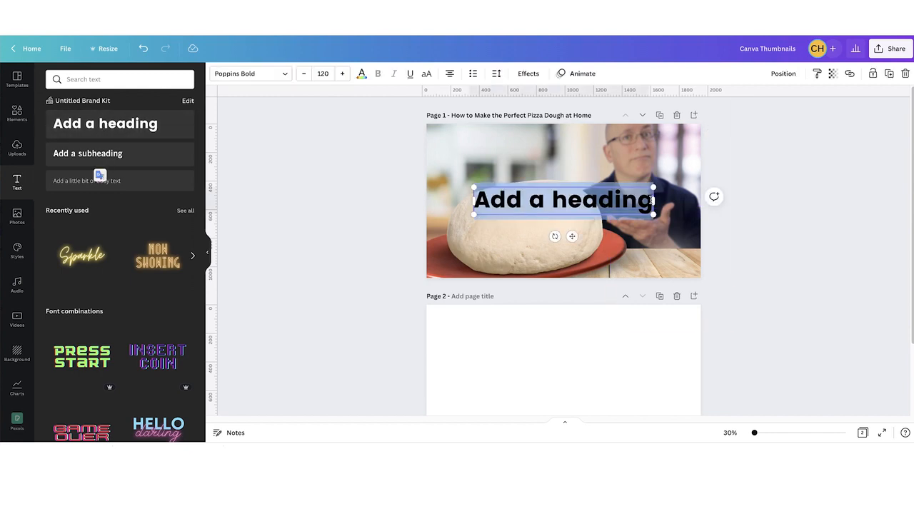
click(249, 74)
scroll(128, 182, down, 2)
scroll(130, 184, down, 15)
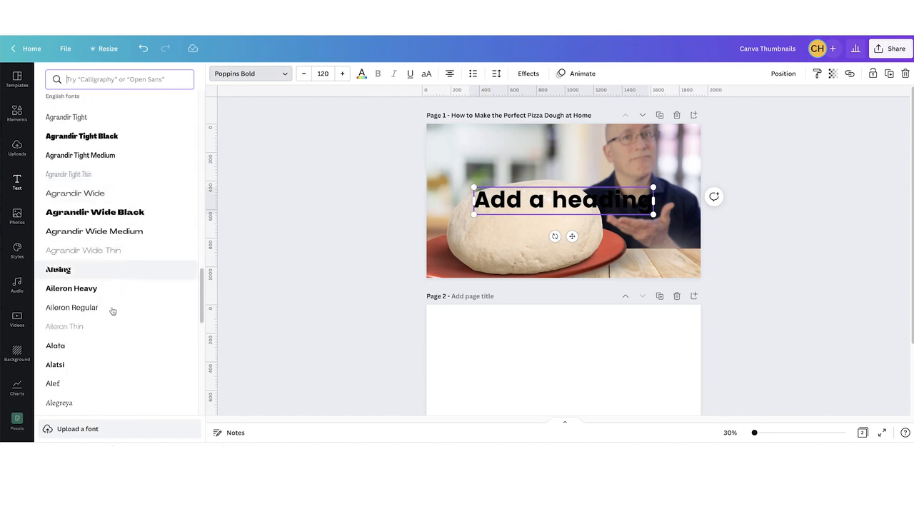
scroll(114, 312, down, 5)
scroll(116, 317, down, 5)
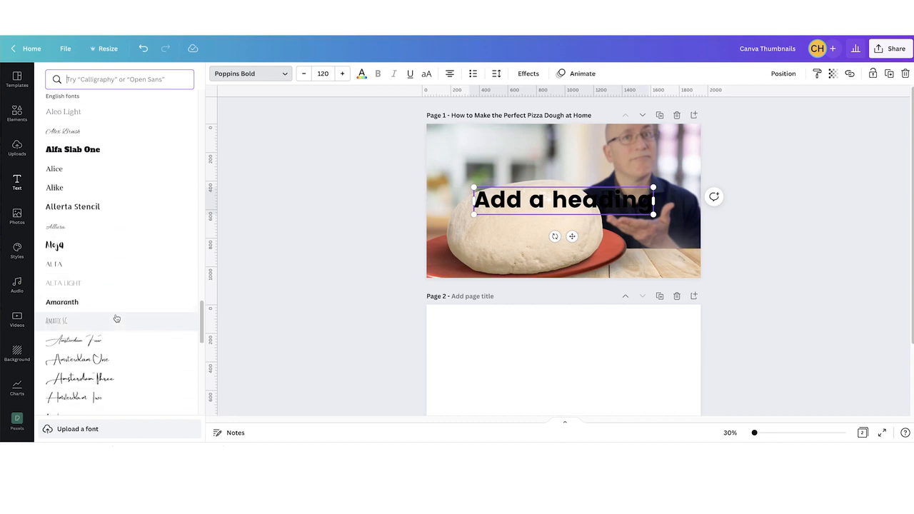
scroll(116, 318, up, 4)
click(108, 80)
text(ant)
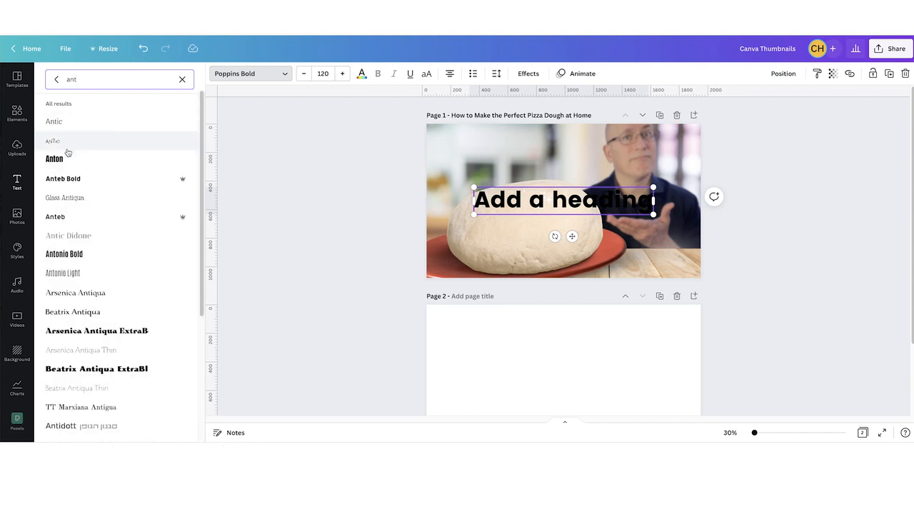
click(64, 161)
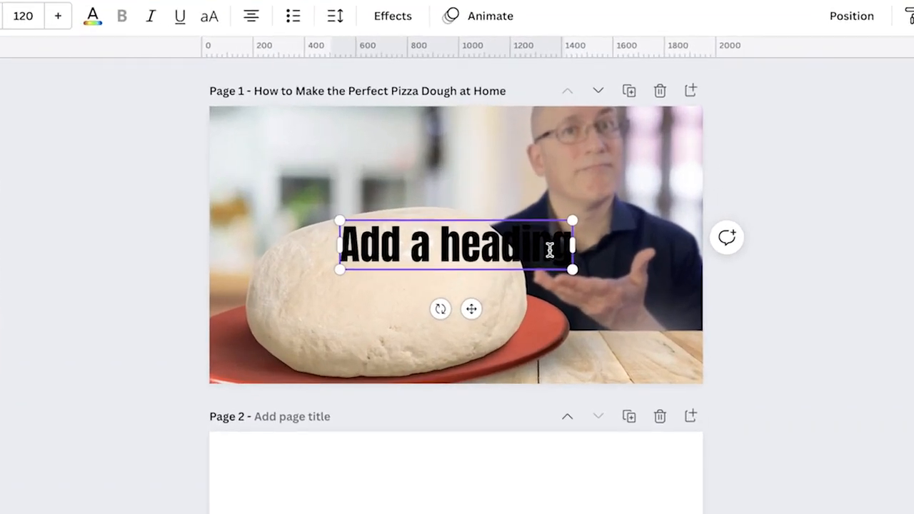
Replace the heading text with "3 Steps" and move it above the dough over the blurred background
double_click(550, 249)
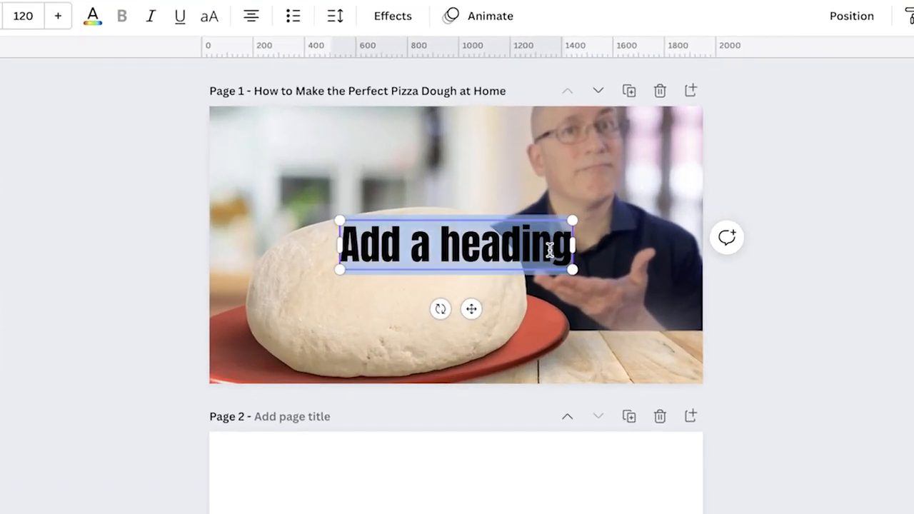
text(3 Steps)
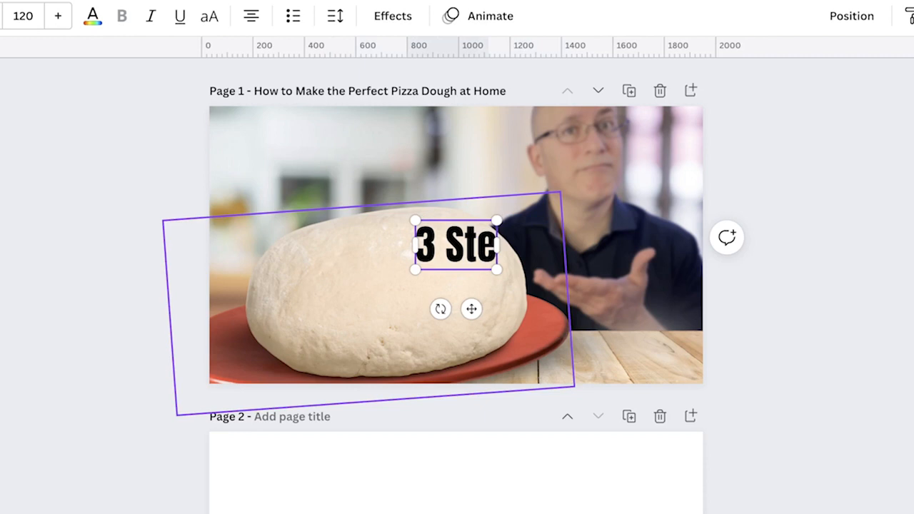
key(Return)
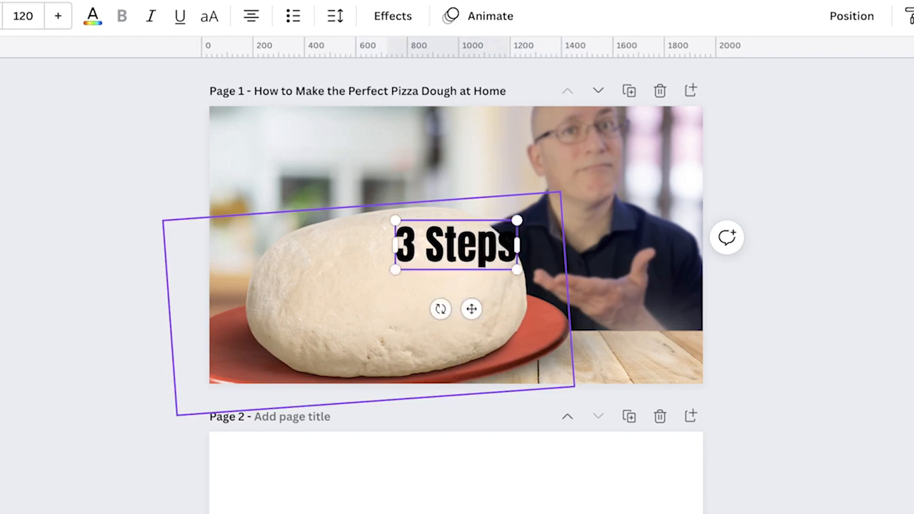
drag(424, 250, 287, 183)
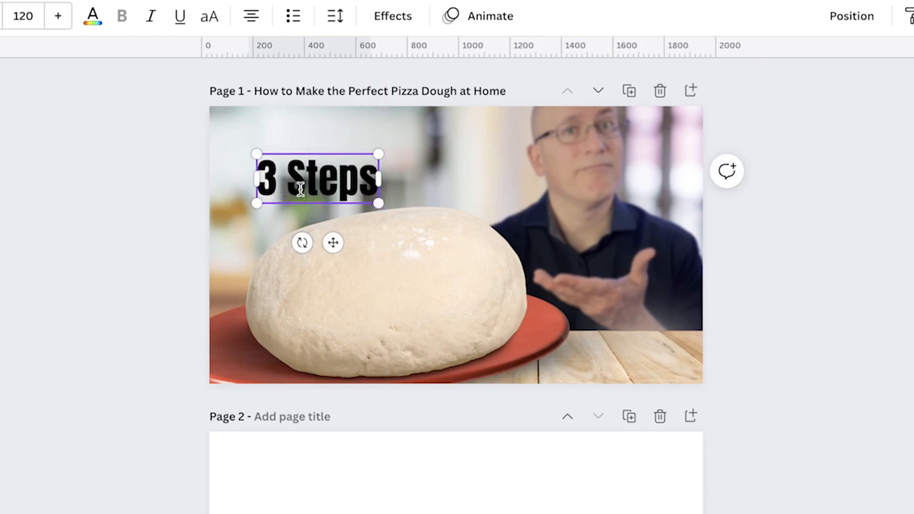
Shorten the heading text to just "3" and enlarge it to font size 389
drag(288, 187, 369, 189)
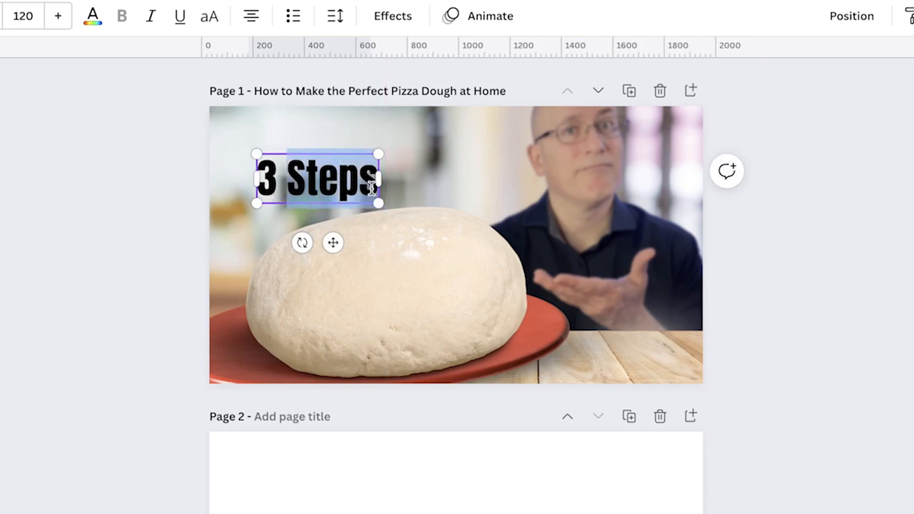
key(BackSpace)
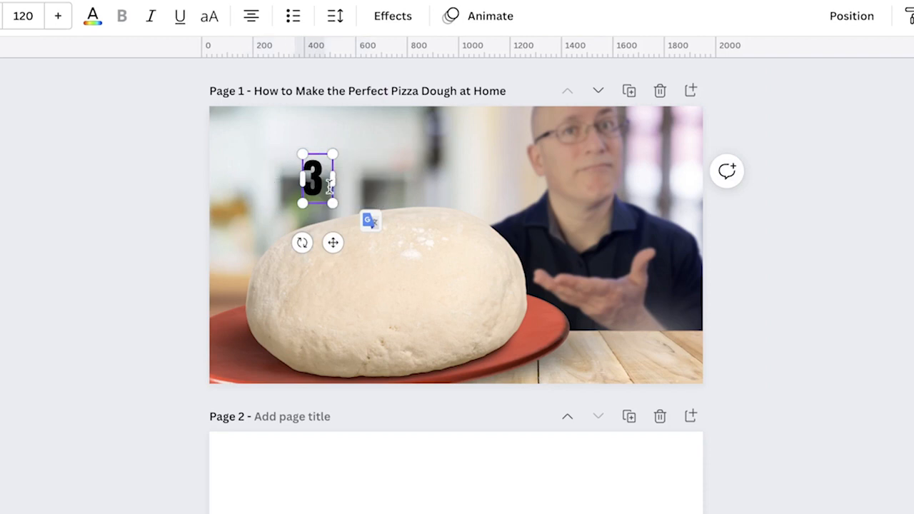
key(BackSpace)
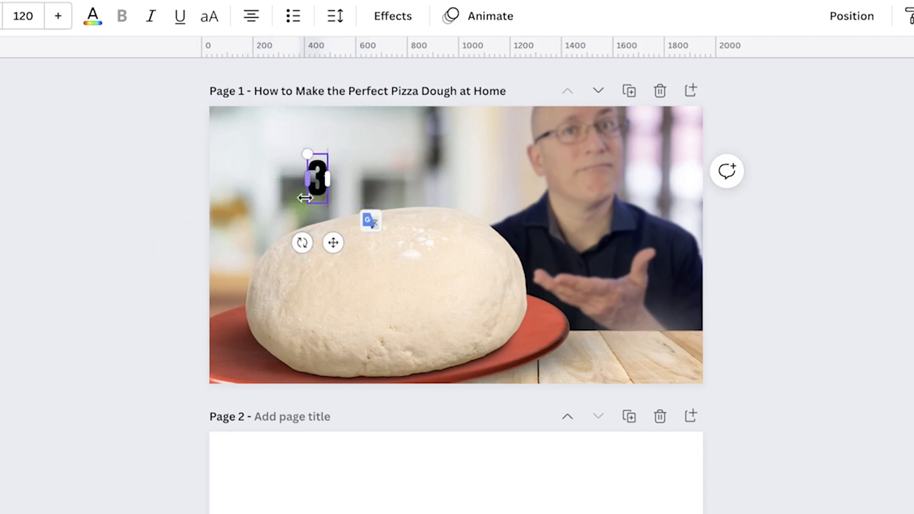
click(313, 175)
click(317, 176)
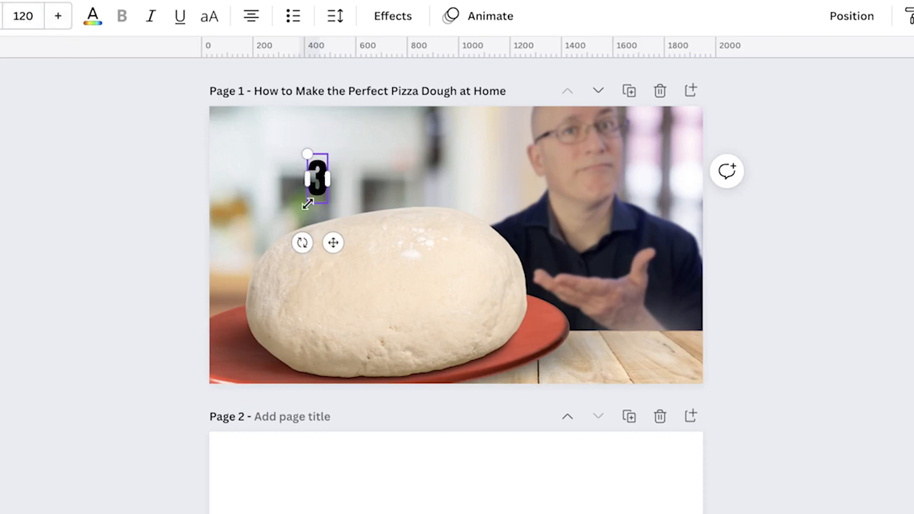
drag(307, 204, 207, 297)
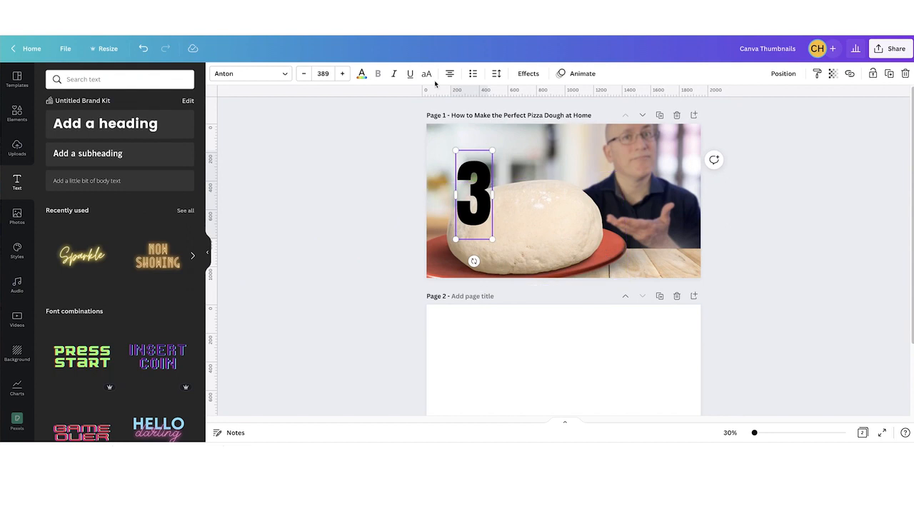
Recolour the "3" with the plate's red, #E45640, sampled from the image
click(361, 74)
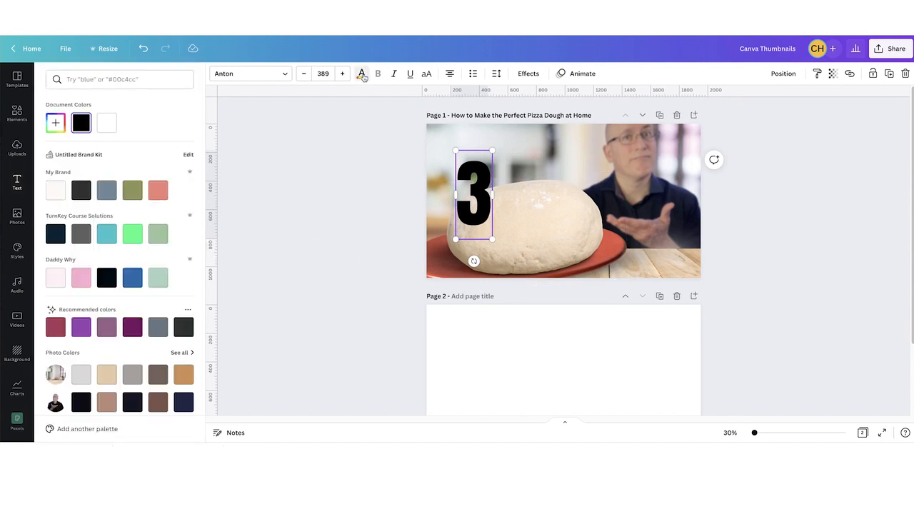
click(55, 124)
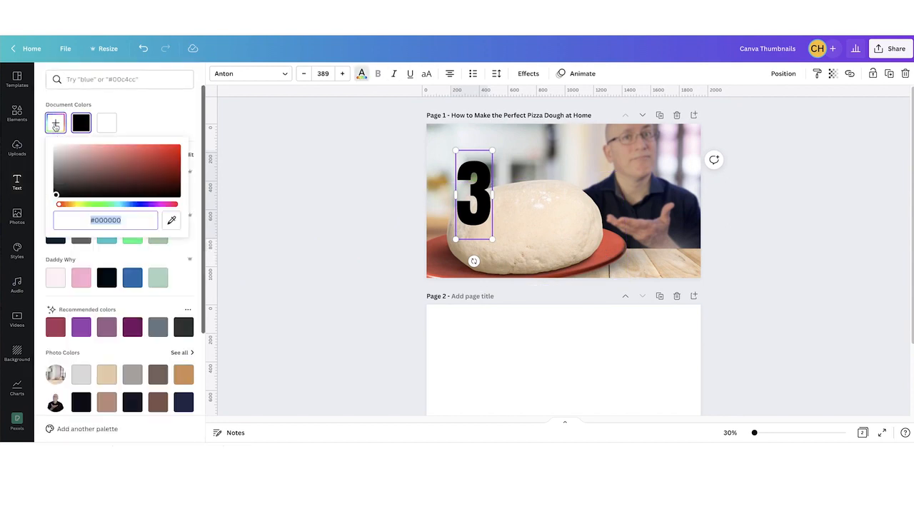
click(172, 221)
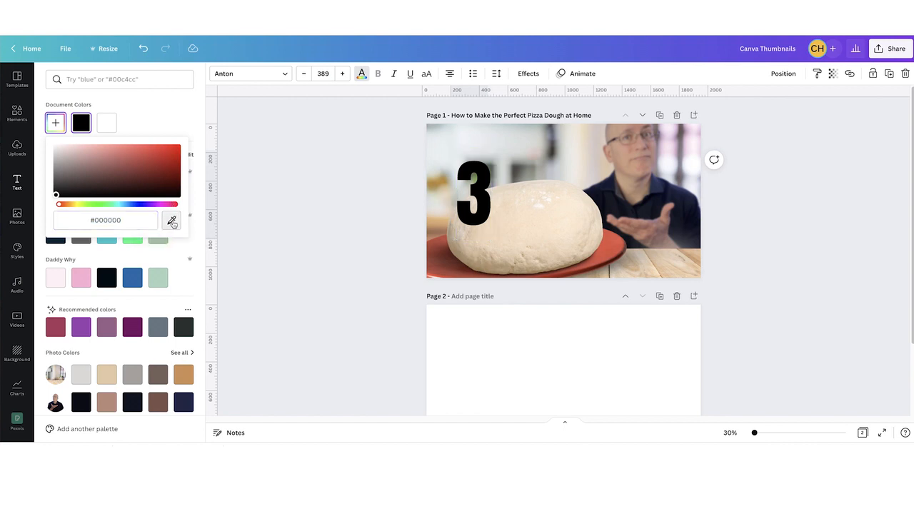
click(603, 245)
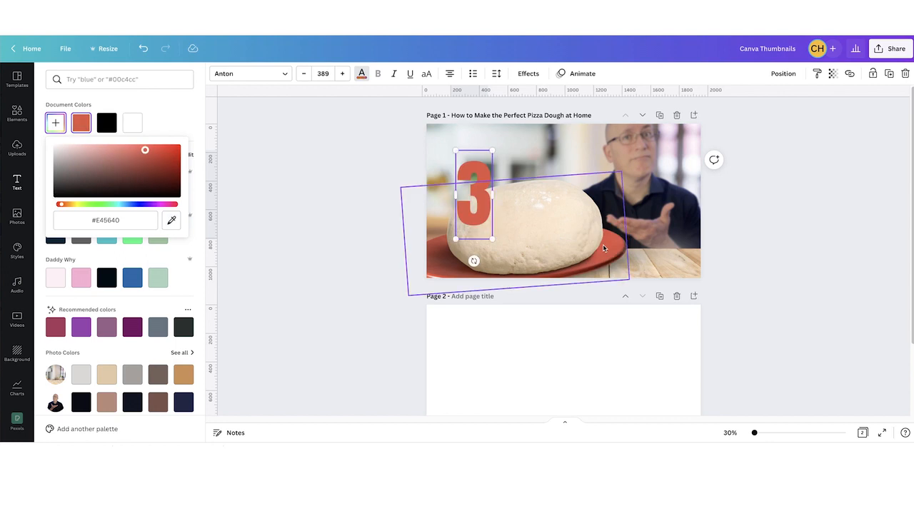
click(474, 200)
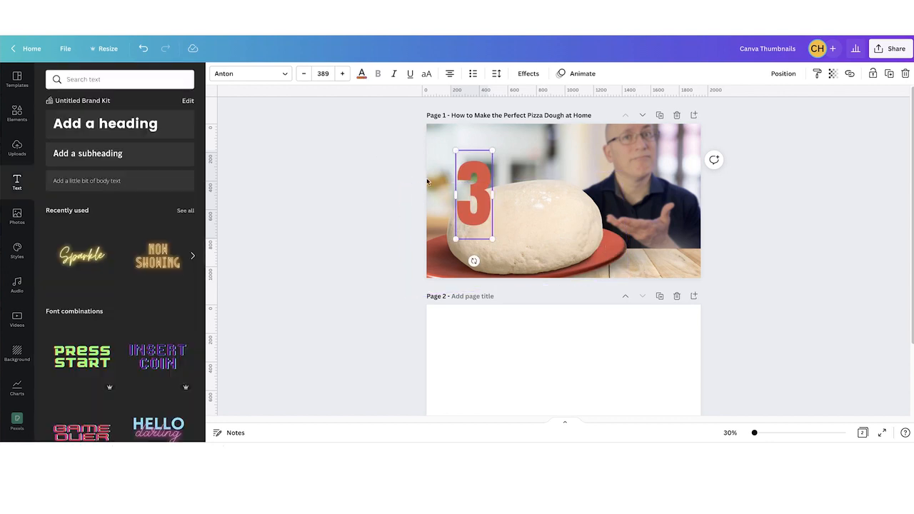
Move the red "3" up to the thumbnail's top-left area and enlarge it to font size 418
drag(434, 217, 417, 176)
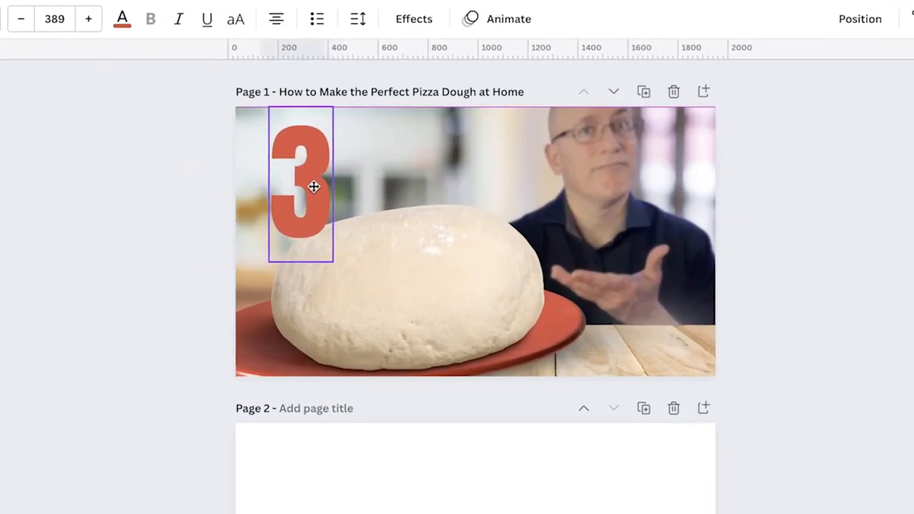
drag(311, 188, 310, 190)
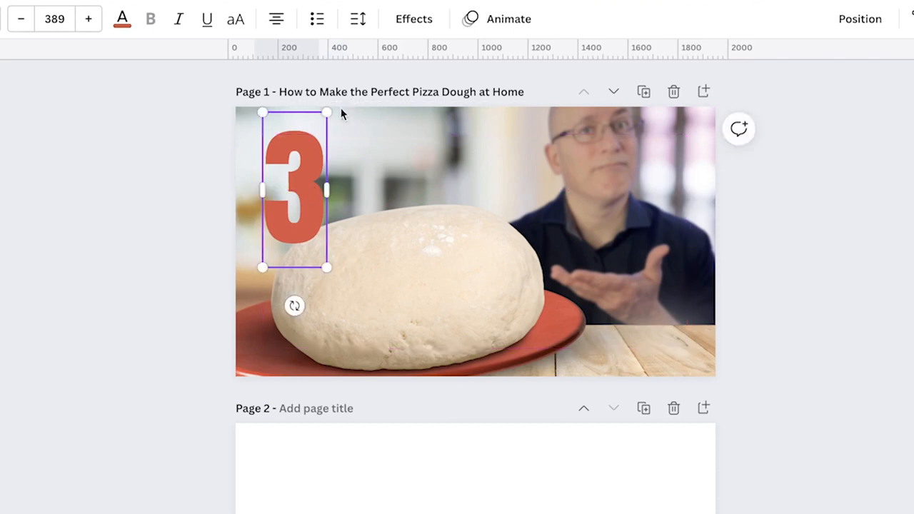
drag(327, 107, 333, 100)
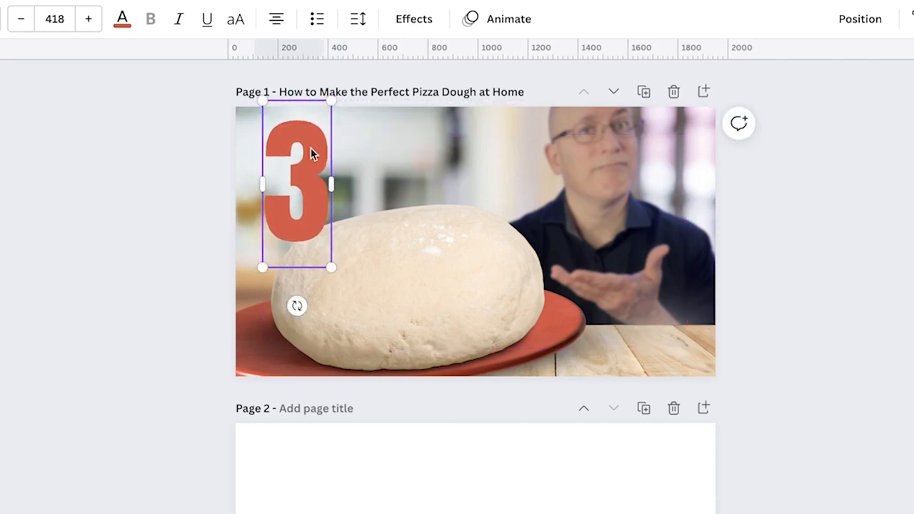
Send the red "3" backward behind the dough
click(881, 26)
click(816, 76)
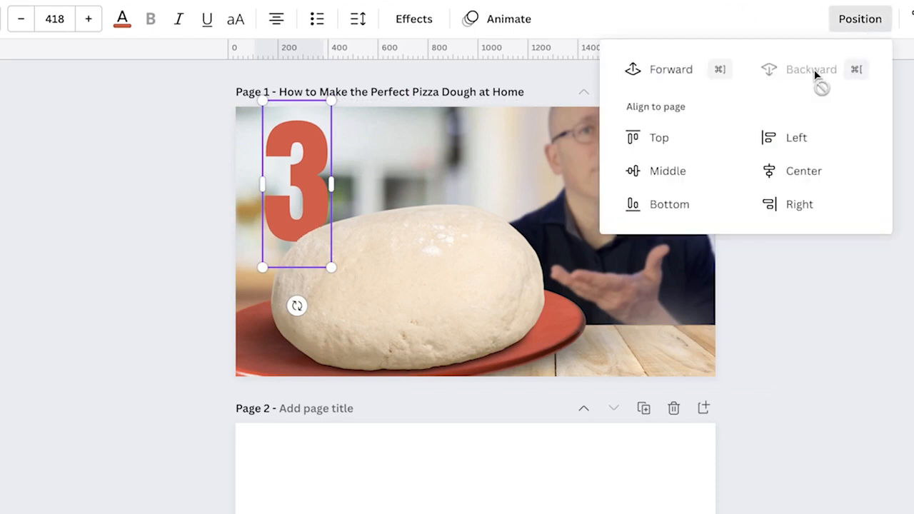
click(307, 170)
Duplicate the red "3" beside the original at font size 355 and change the copy's text to "Steps"
drag(307, 169, 381, 164)
drag(407, 101, 397, 127)
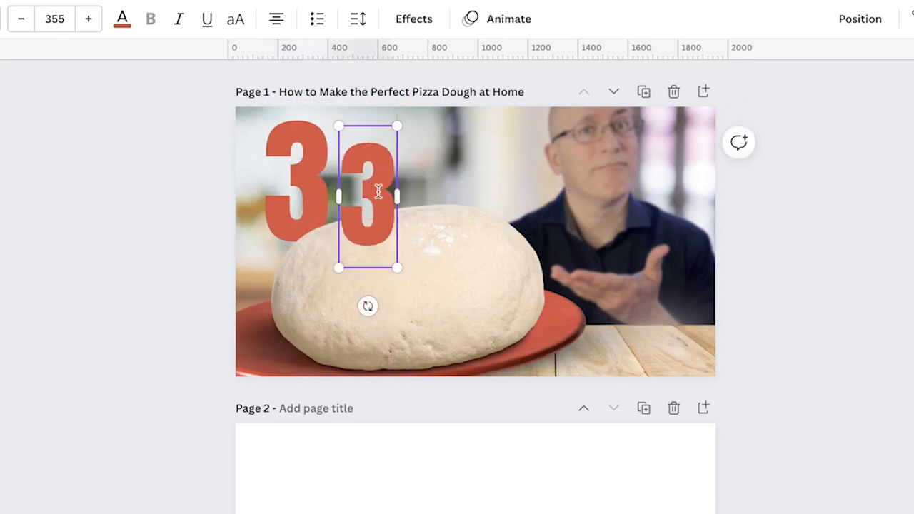
double_click(378, 192)
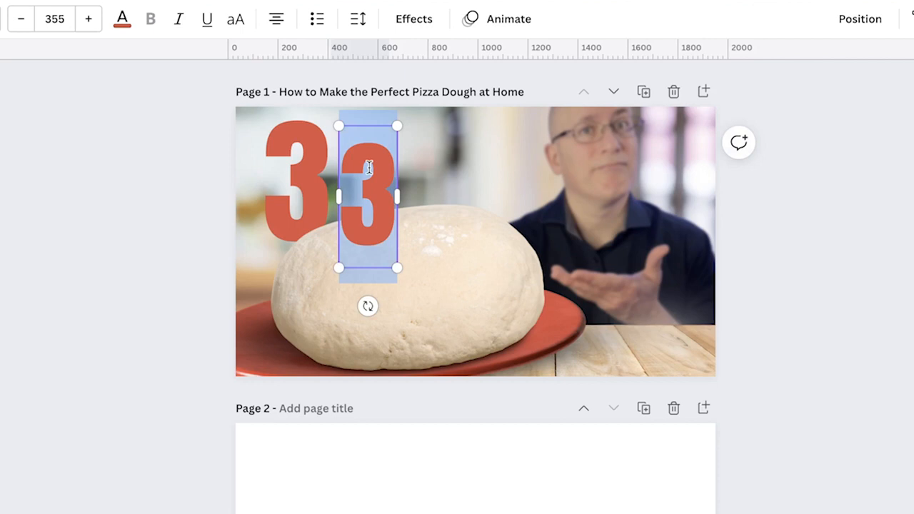
text(Steps)
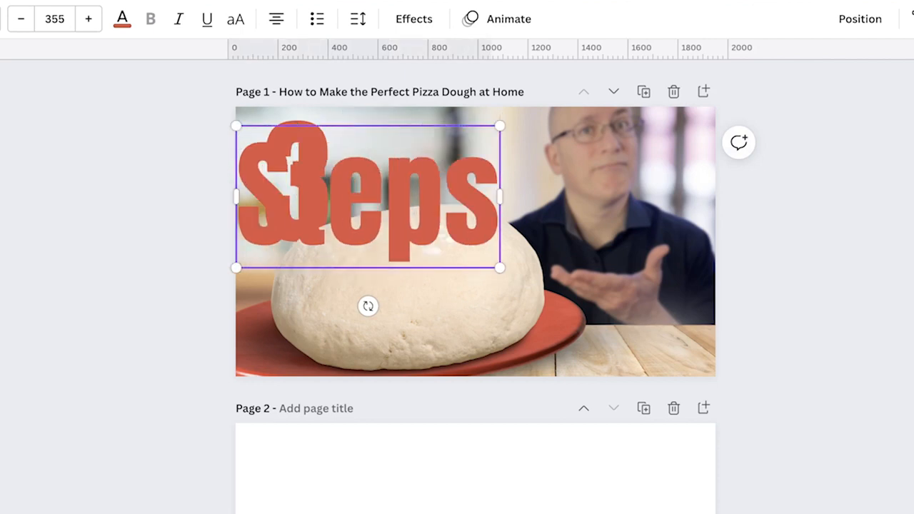
Scale "Steps" down to font size 242 and place it directly to the right of the "3", near its upper edge
click(565, 190)
click(370, 199)
drag(368, 199, 477, 186)
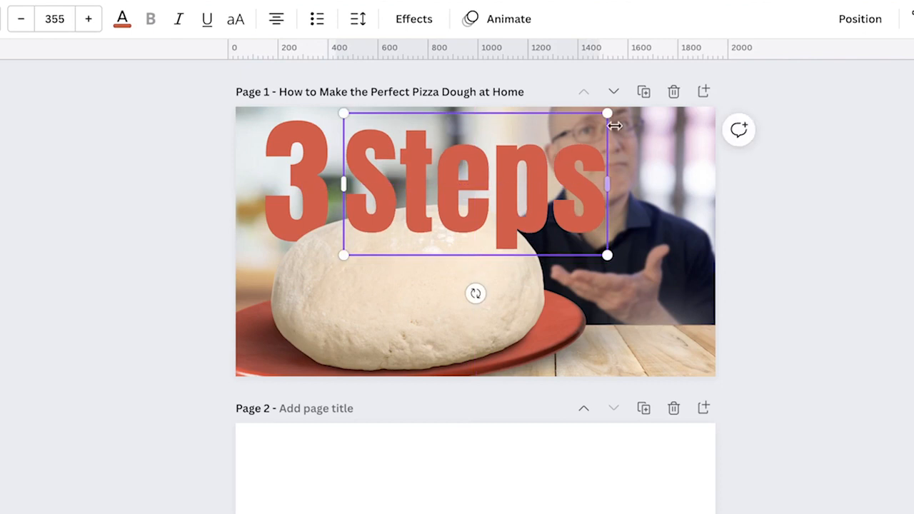
drag(607, 113, 547, 146)
drag(462, 196, 445, 173)
drag(533, 117, 512, 122)
drag(456, 190, 463, 185)
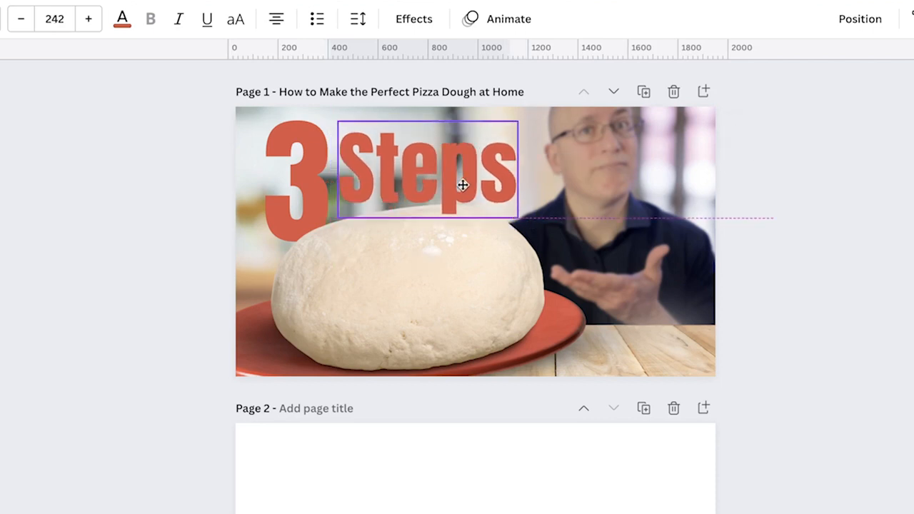
drag(462, 185, 462, 187)
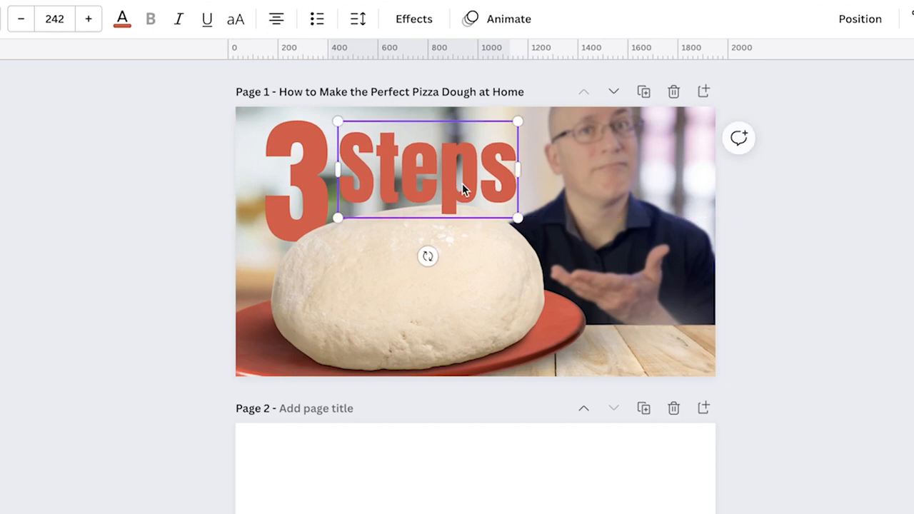
Send the "Steps" text backward behind the dough
click(859, 20)
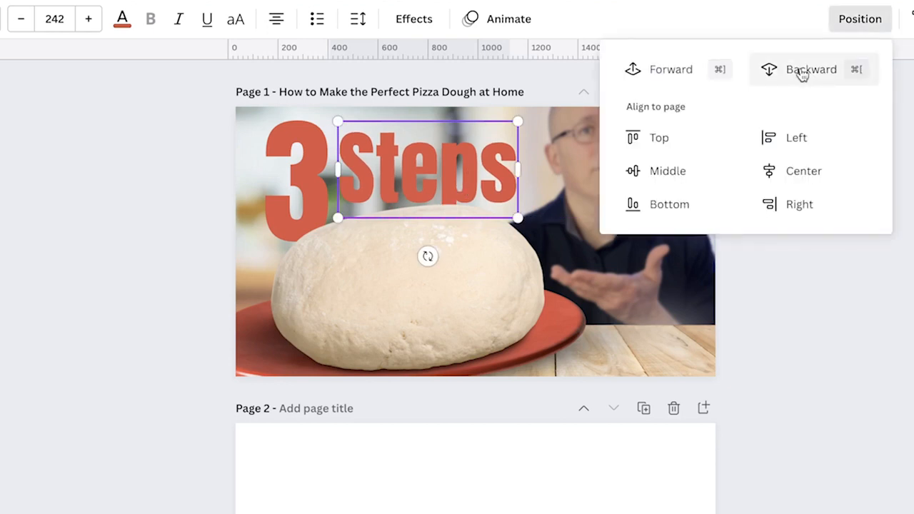
click(891, 372)
click(682, 370)
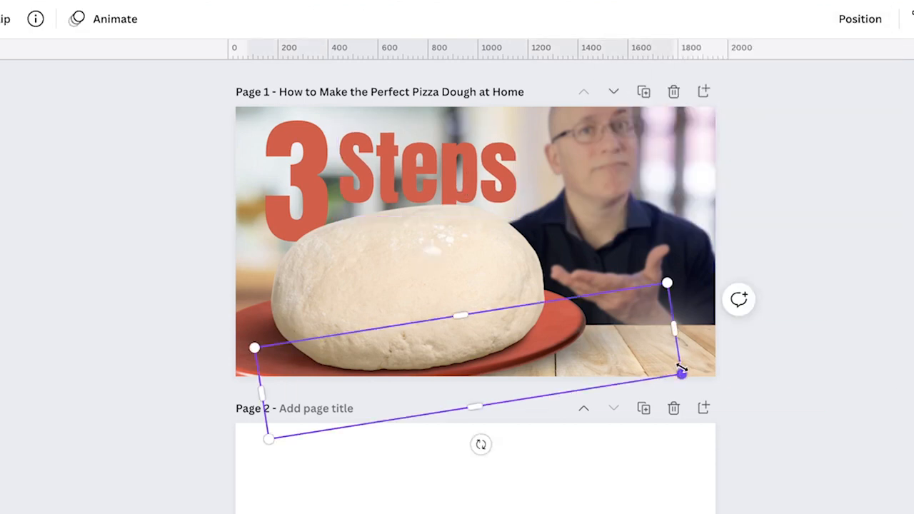
click(489, 284)
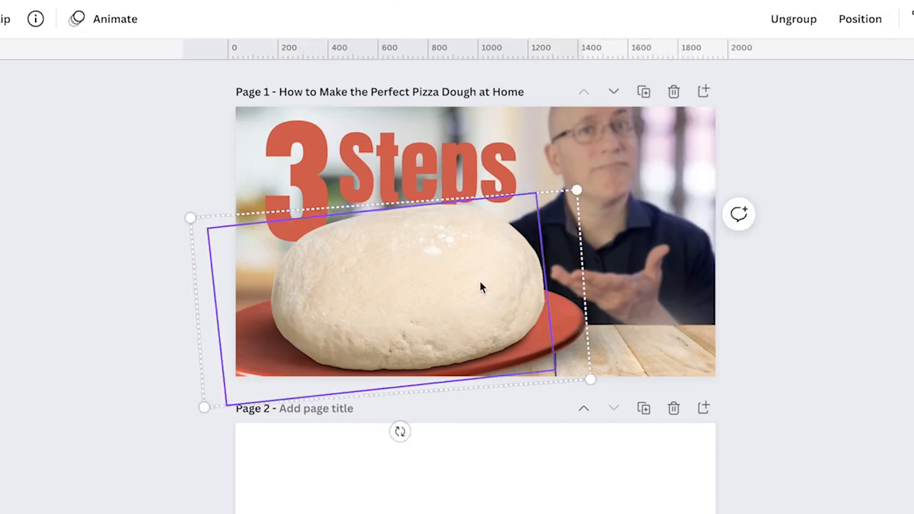
click(83, 188)
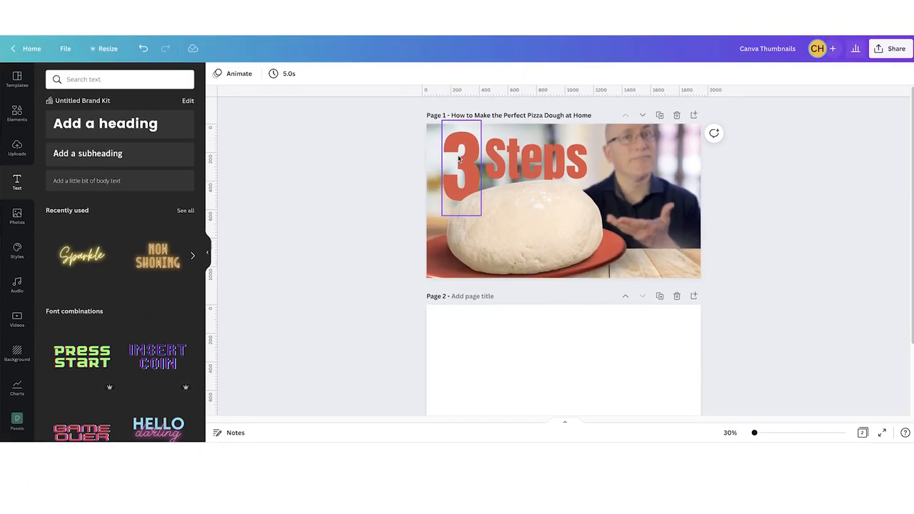
click(266, 162)
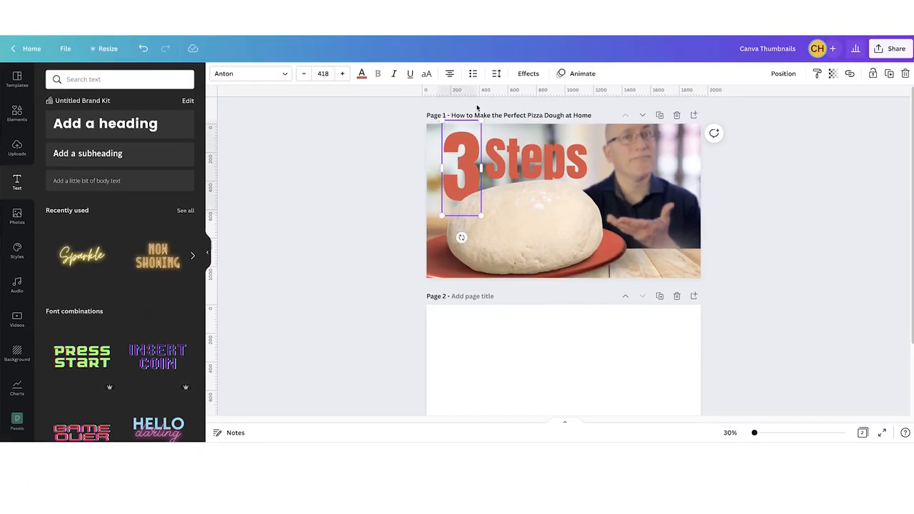
click(533, 74)
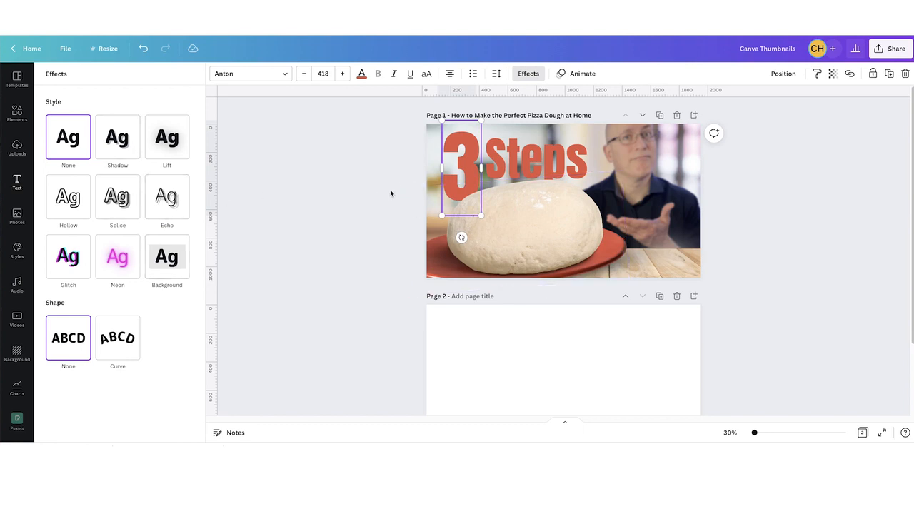
click(466, 168)
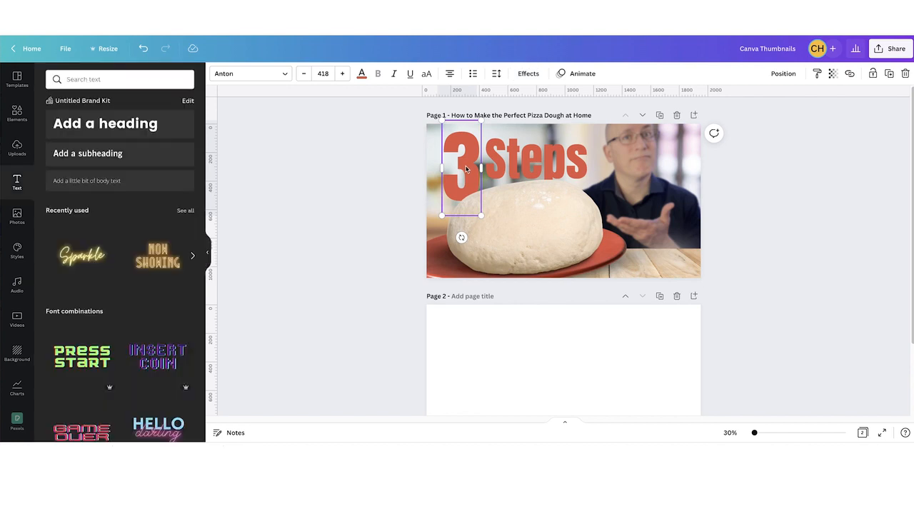
Duplicate the red "3" onto the front of the dough and colour the copy white
drag(464, 168, 502, 215)
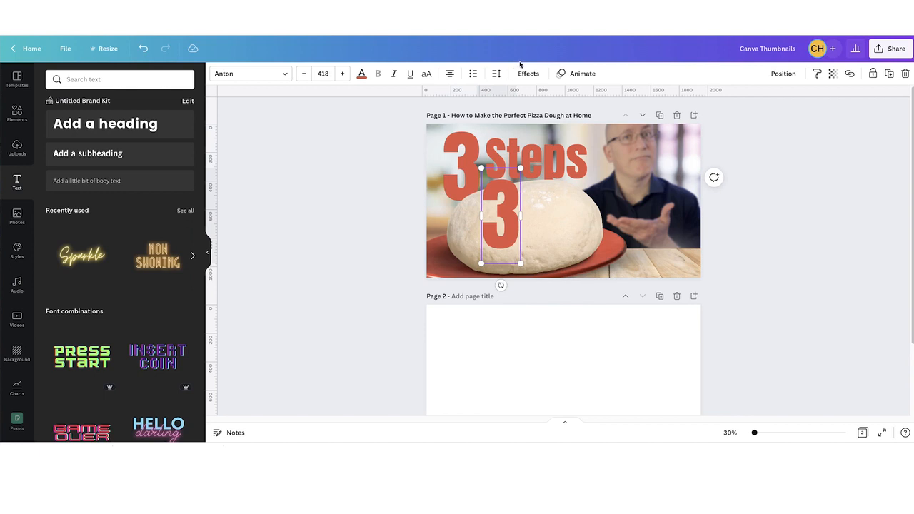
click(361, 74)
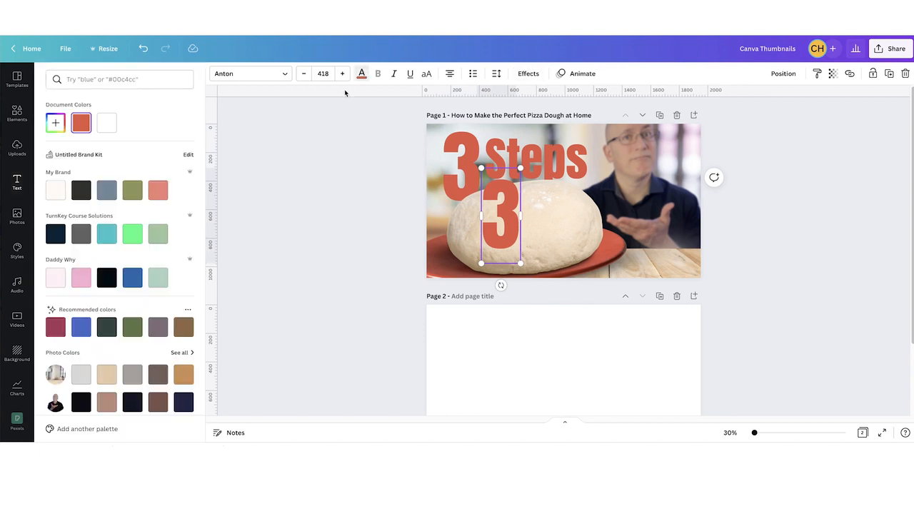
click(107, 125)
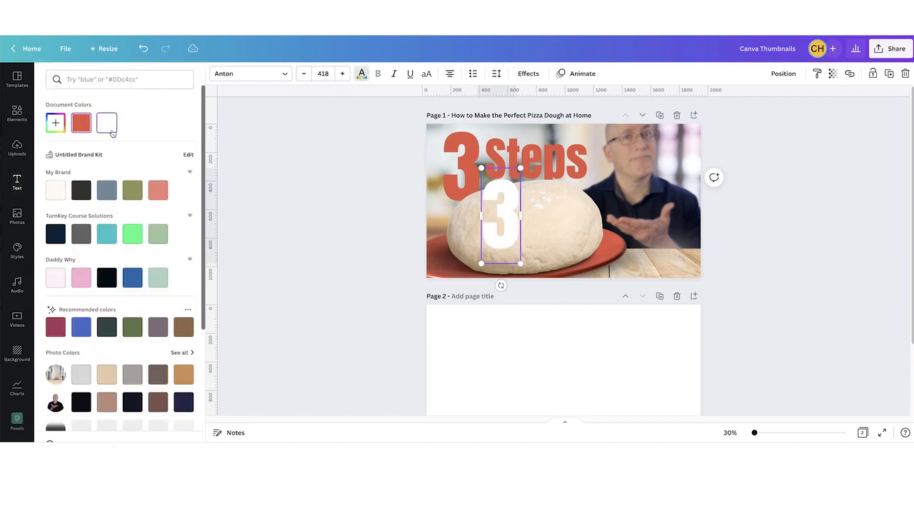
Try the Hollow effect on the white "3" and lay it over the red "3" as an outline
click(529, 74)
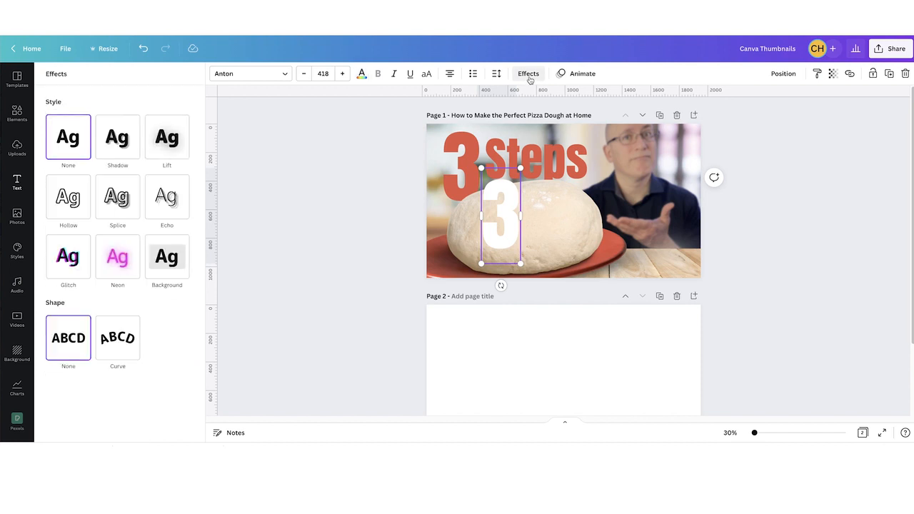
click(74, 198)
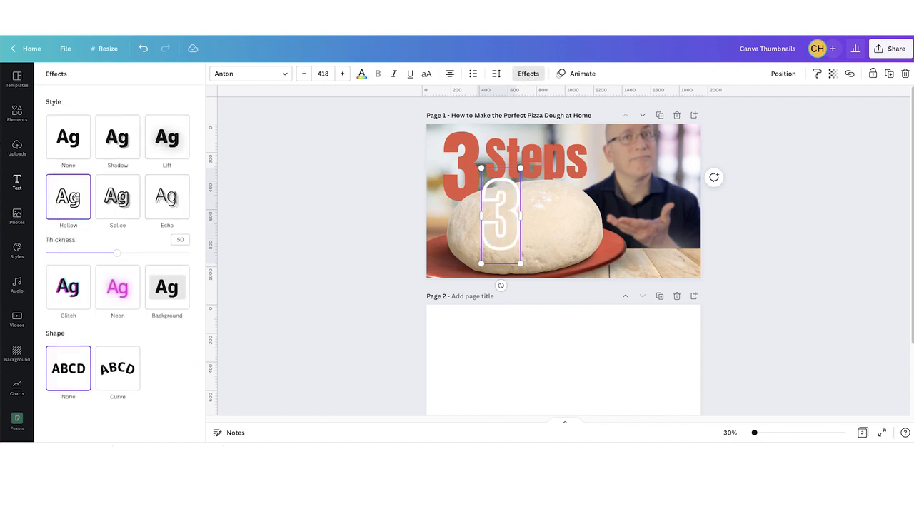
drag(495, 212, 455, 162)
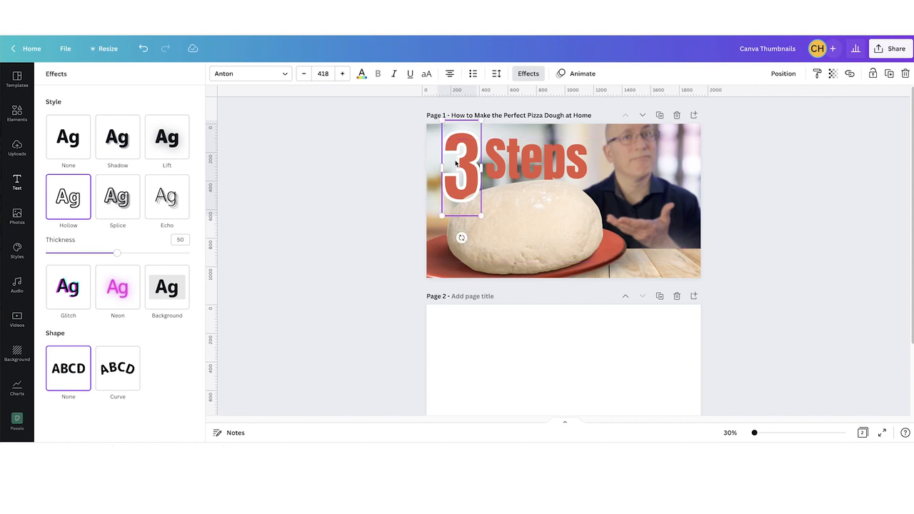
Send the hollow white "3" one level backward and deselect it
click(790, 75)
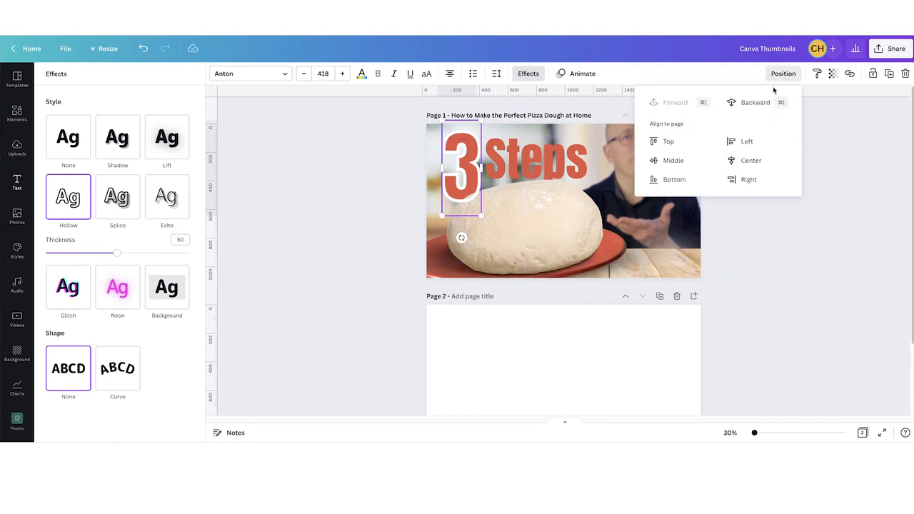
click(761, 102)
click(823, 303)
click(824, 304)
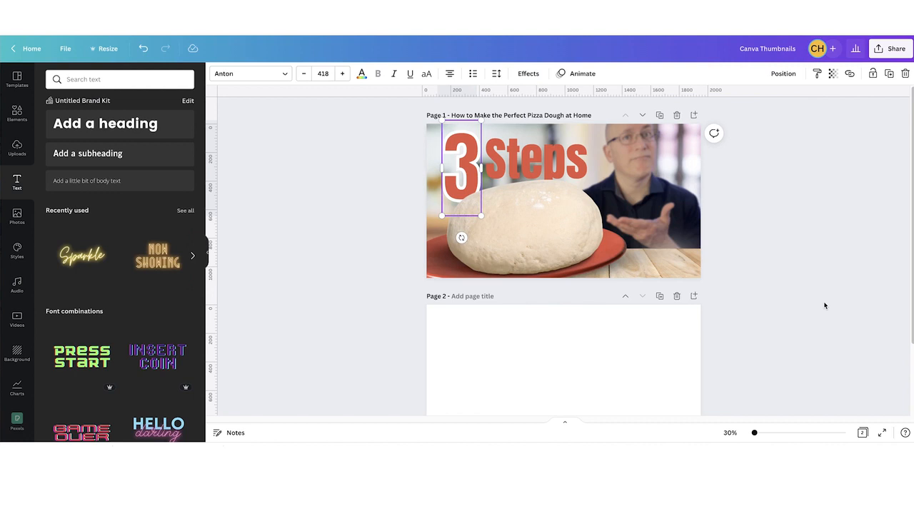
click(824, 304)
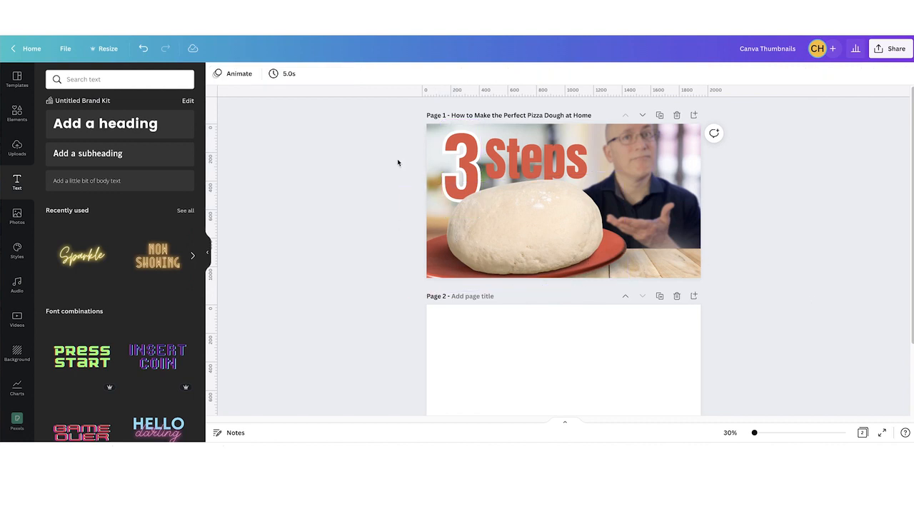
Pull the hollow white "3" off the red "3" and delete it
click(461, 180)
drag(461, 180, 634, 210)
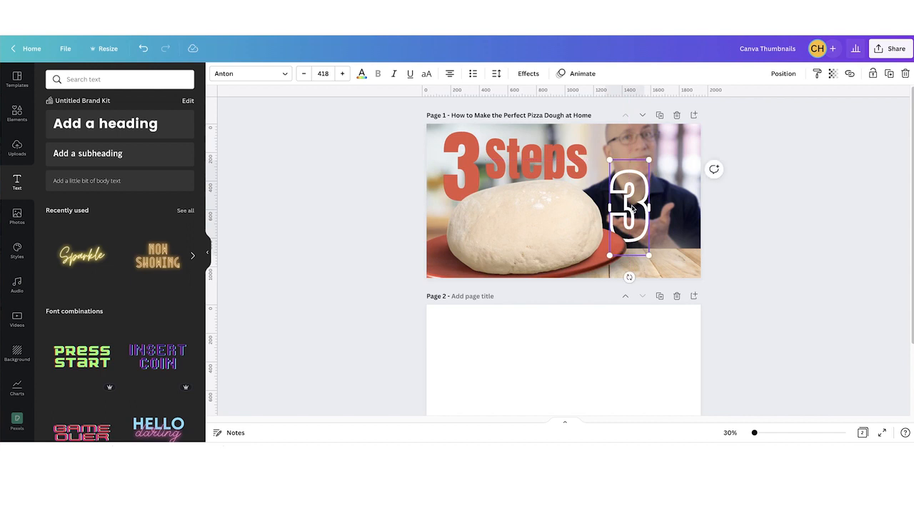
key(Delete)
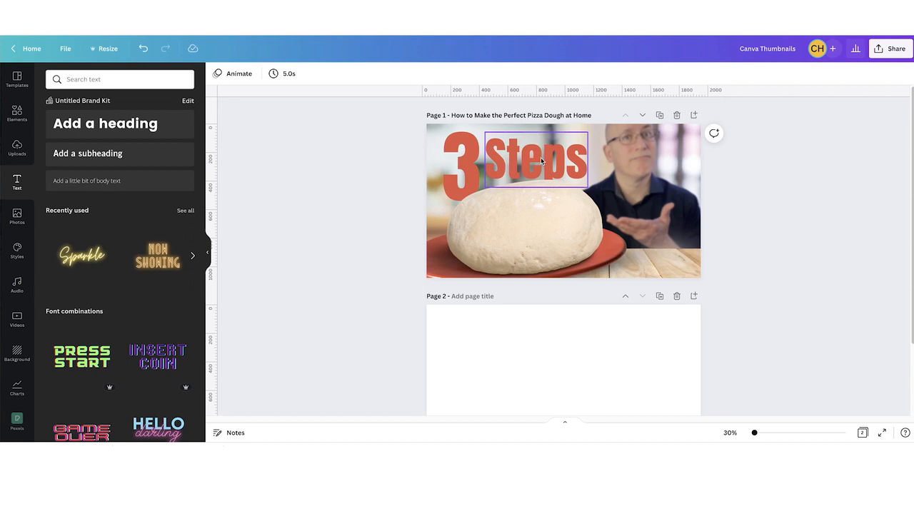
Place an enlarged white glow over the red "3" and send it to the back, behind the text
click(683, 242)
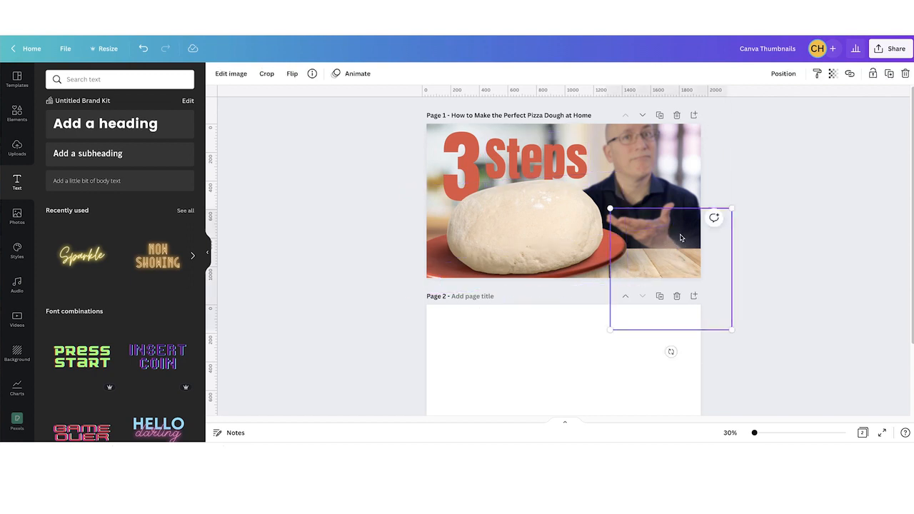
drag(681, 238, 455, 160)
drag(536, 122, 594, 85)
drag(503, 166, 470, 163)
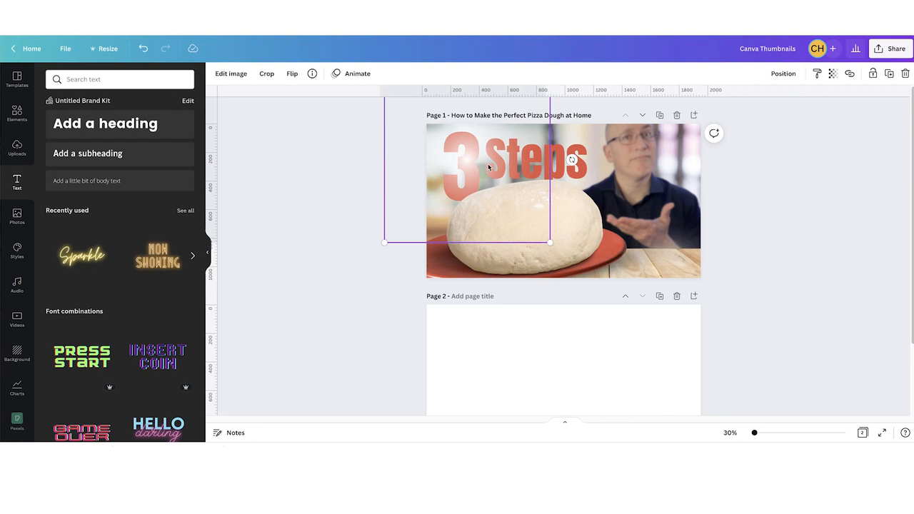
click(791, 77)
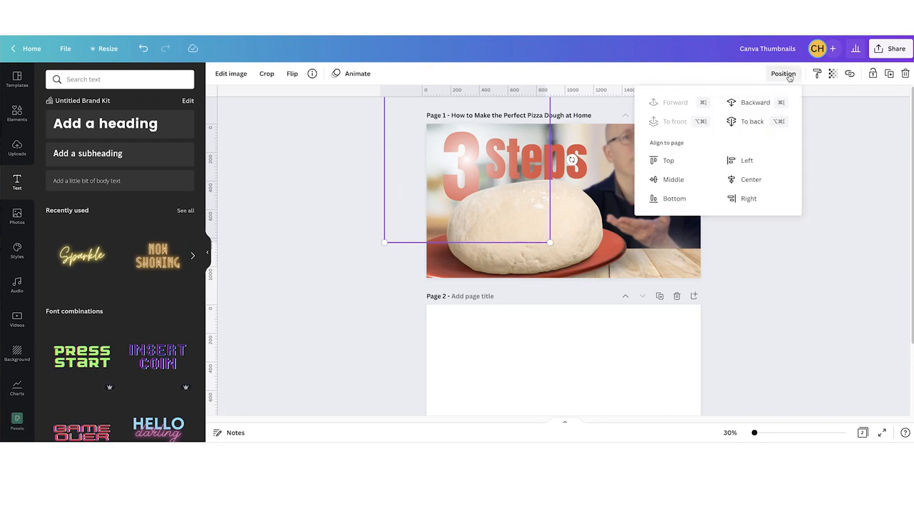
click(763, 105)
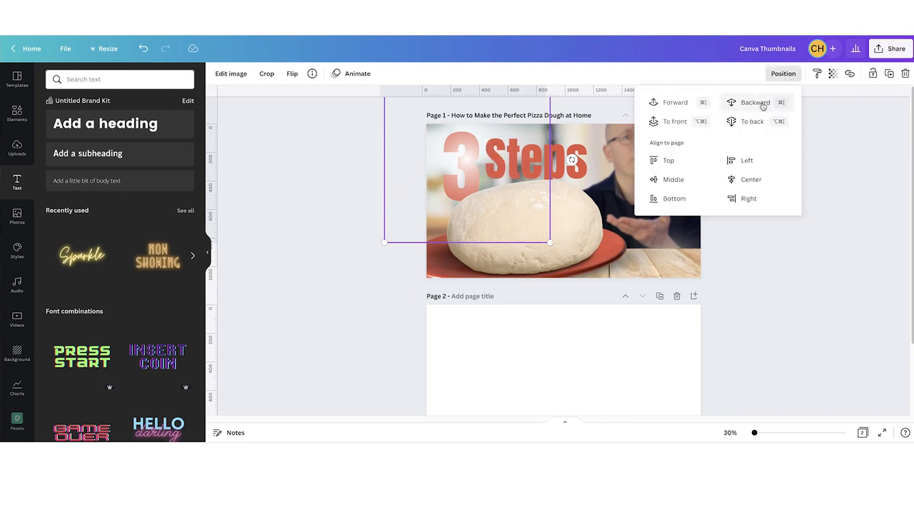
click(752, 122)
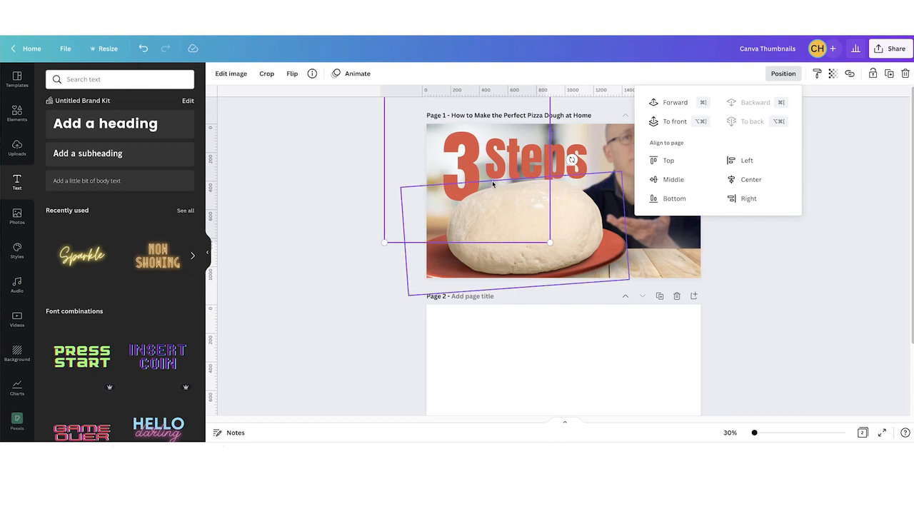
Paste another white glow between the "3" and the start of "Steps" and send it to the back
key(super+v)
drag(472, 167, 516, 163)
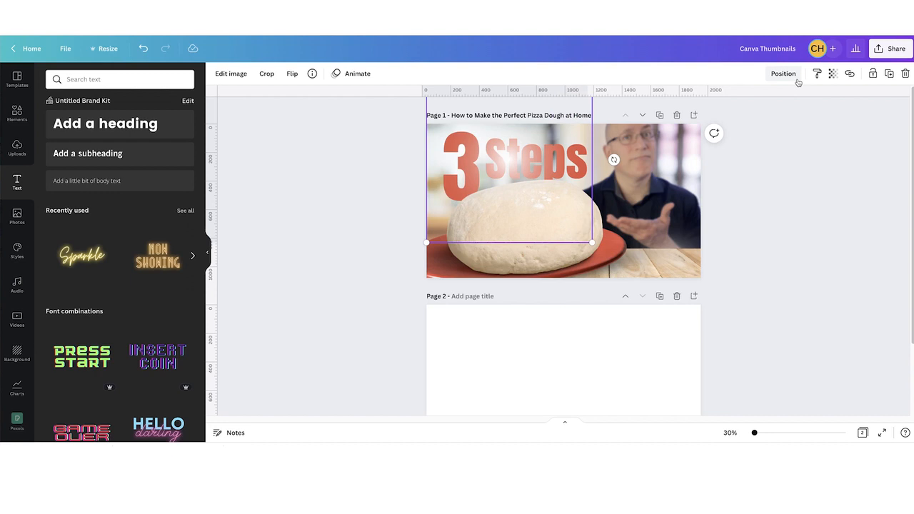
click(798, 75)
click(747, 123)
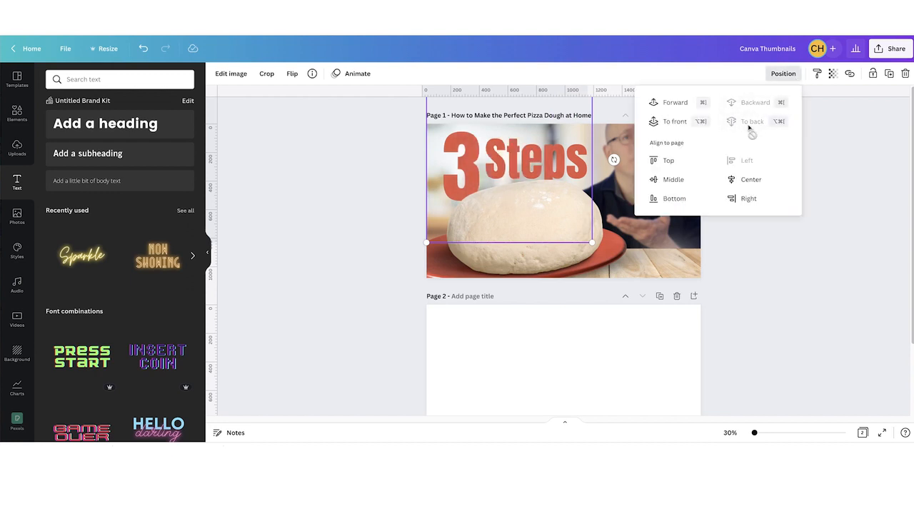
click(813, 323)
click(813, 323)
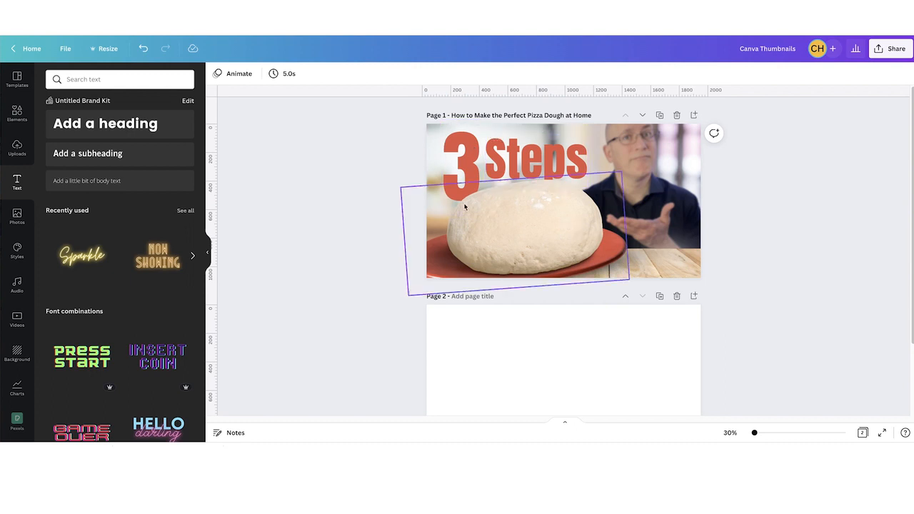
Position one more white glow over the "p" of "Steps" and send it to the back
click(556, 162)
drag(472, 166, 556, 154)
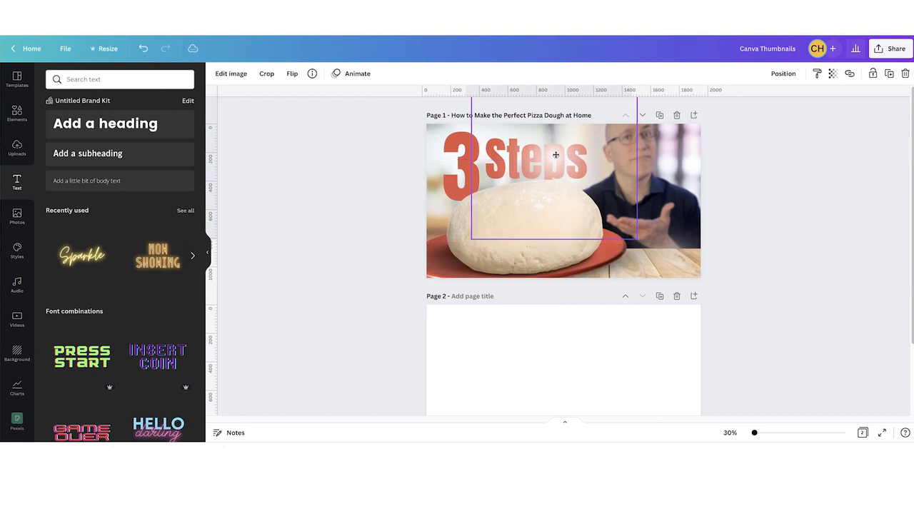
click(783, 74)
click(757, 123)
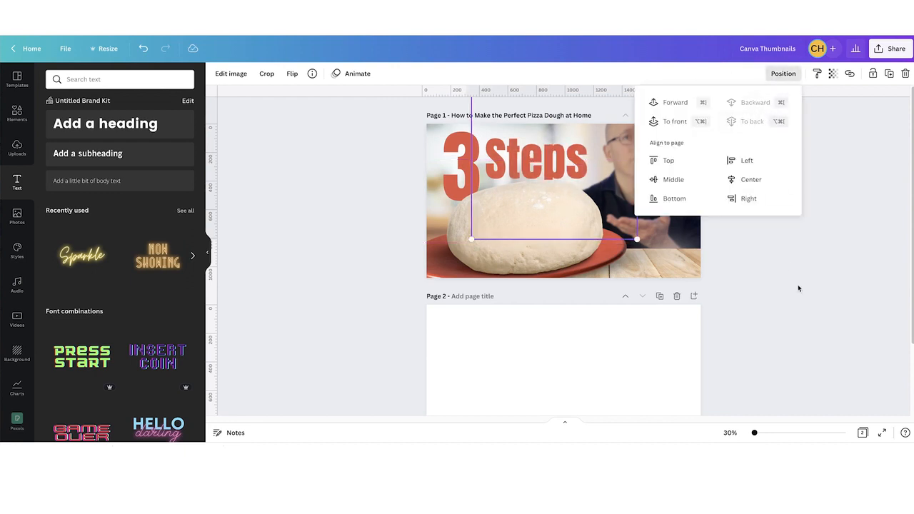
click(798, 285)
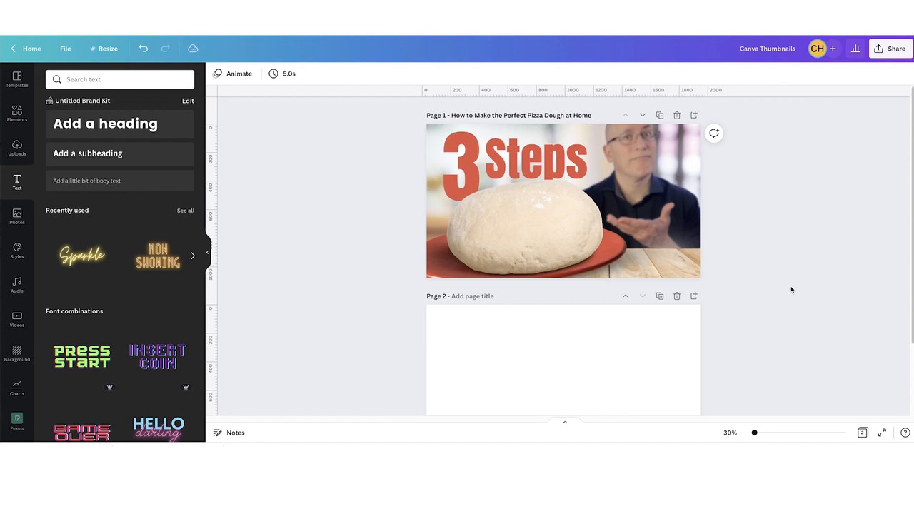
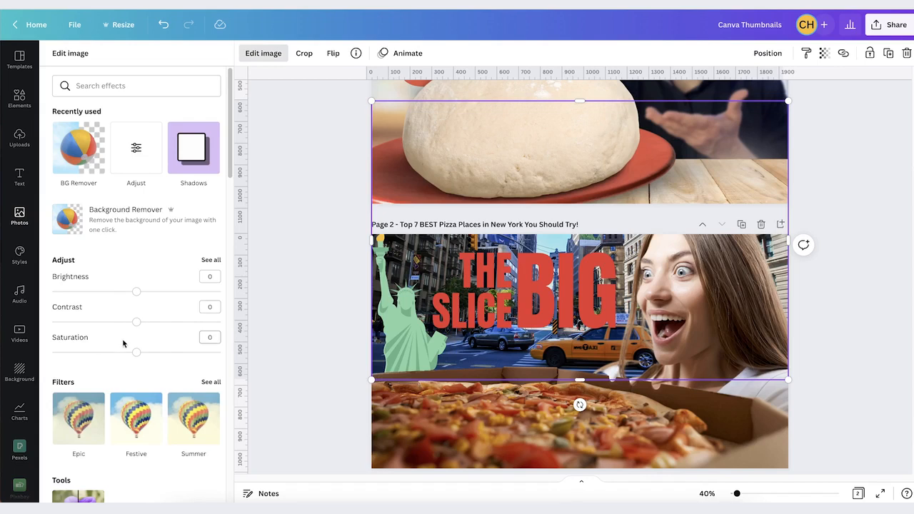
Set the New York street photo's saturation to -100 and its blur to 9 on page 2
drag(137, 356, 49, 364)
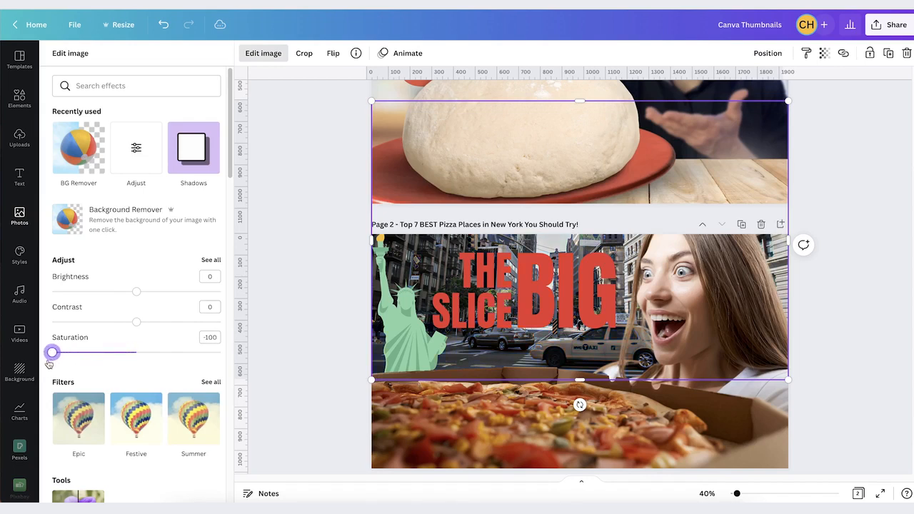
click(136, 150)
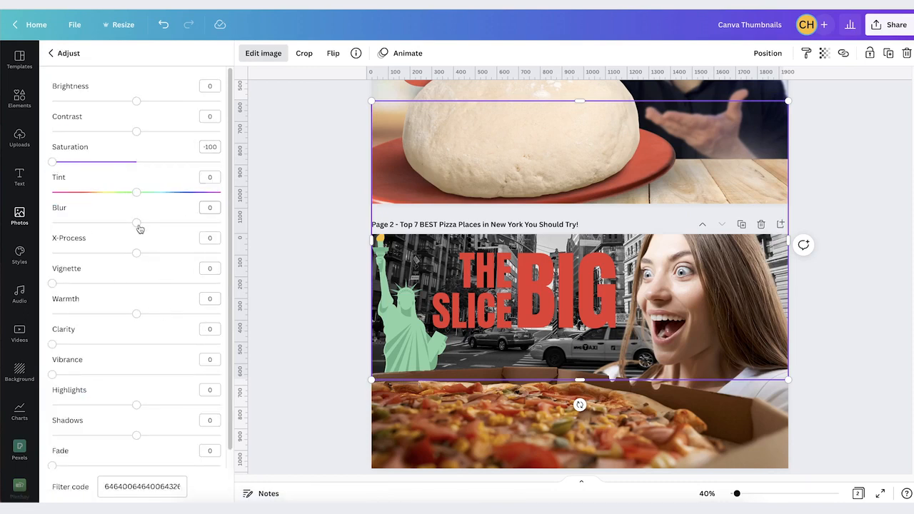
drag(140, 226, 144, 227)
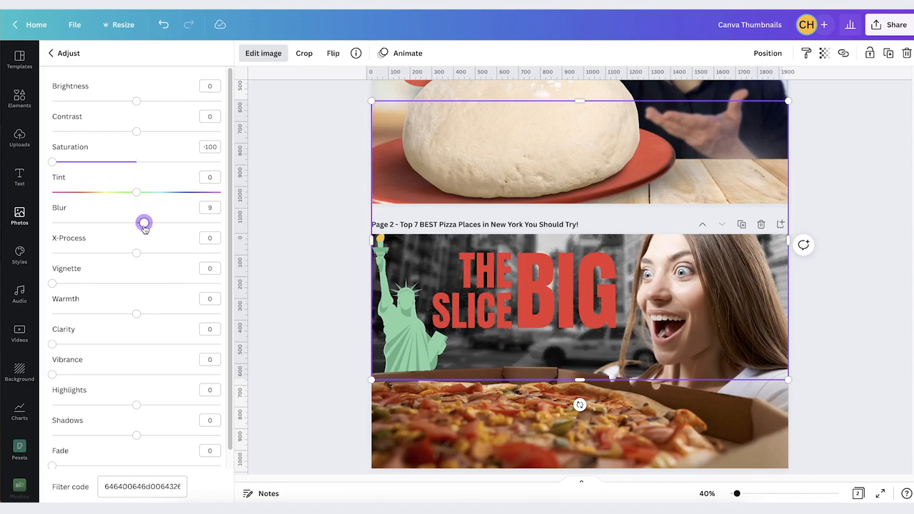
drag(145, 227, 145, 227)
click(278, 260)
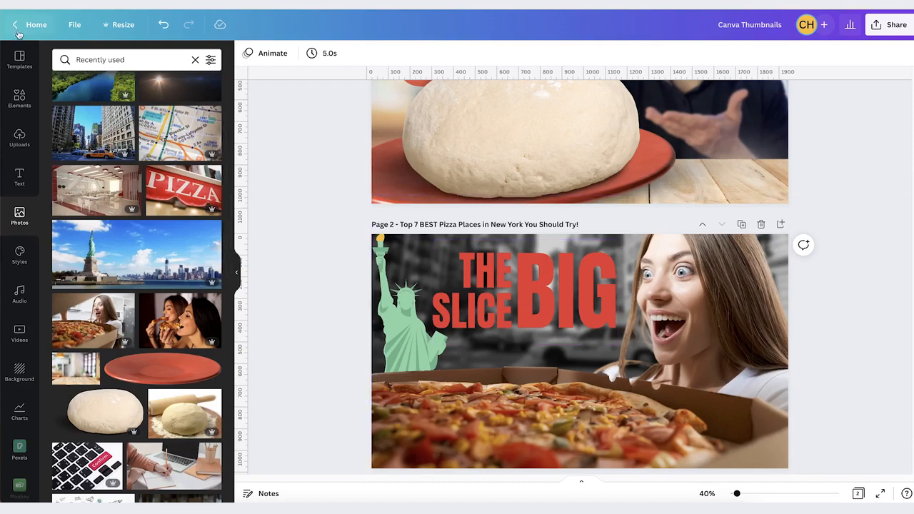
Clear the elements search and add a square shape to the middle of page 2
click(19, 98)
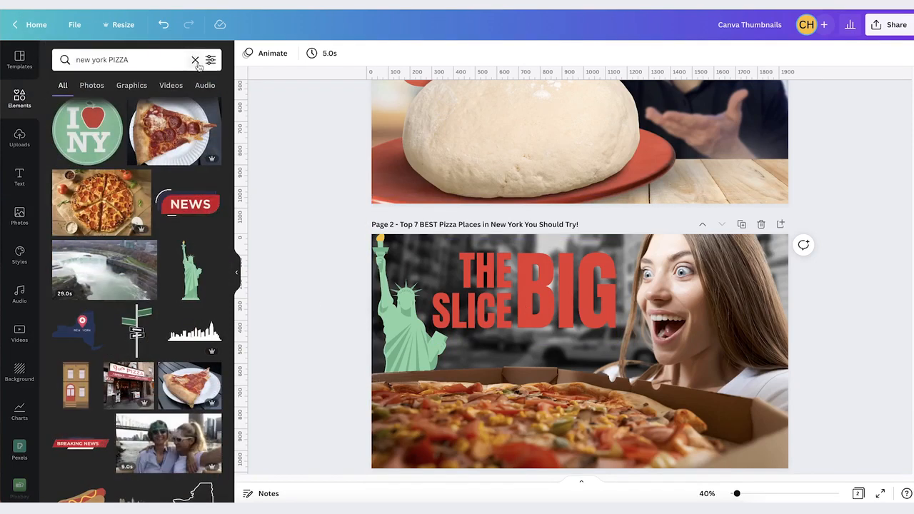
click(195, 60)
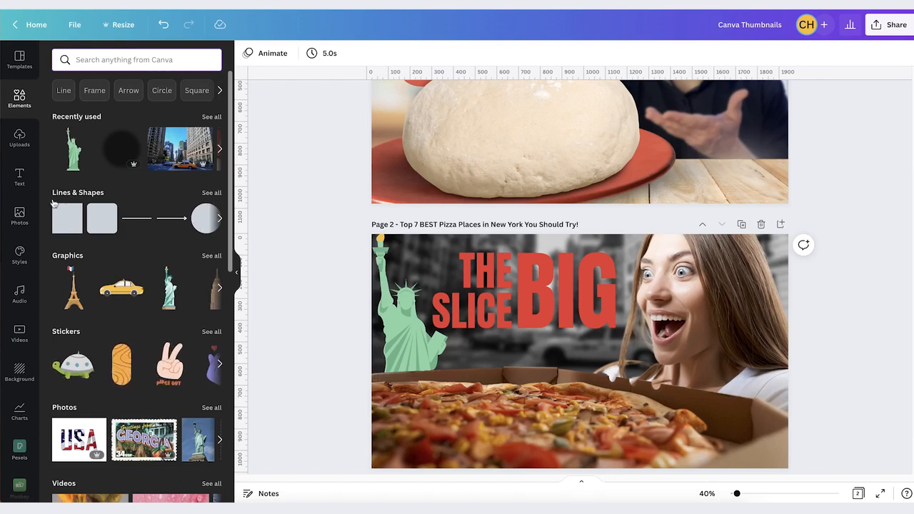
click(520, 353)
click(582, 370)
key(r)
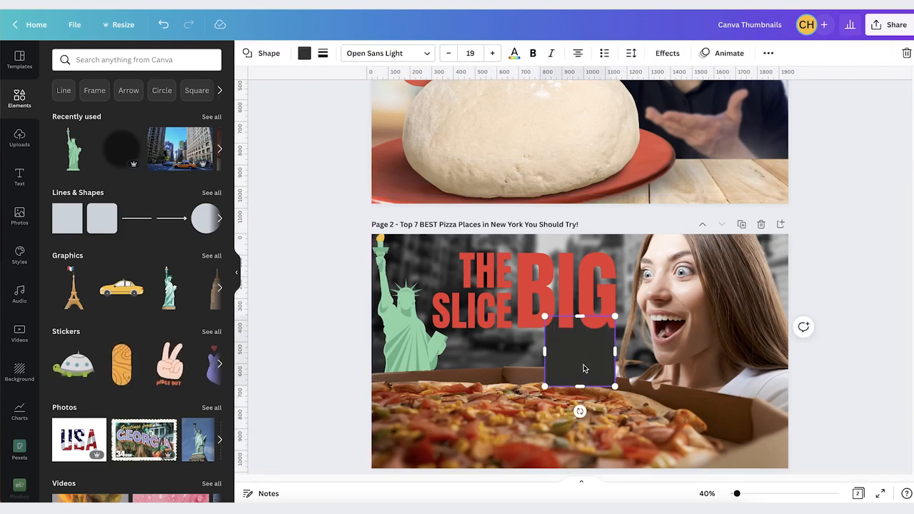
Try adding a circle shape, move it over the woman's chin and delete it
text(c)
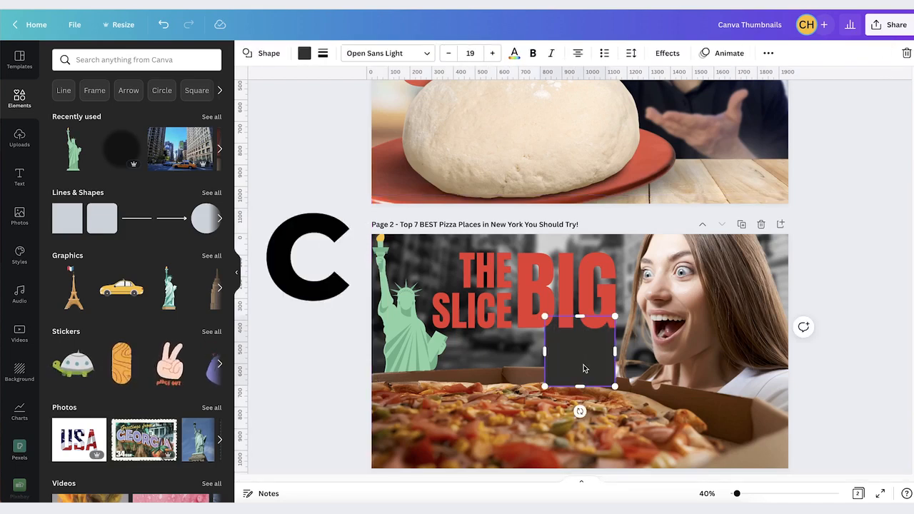
click(734, 342)
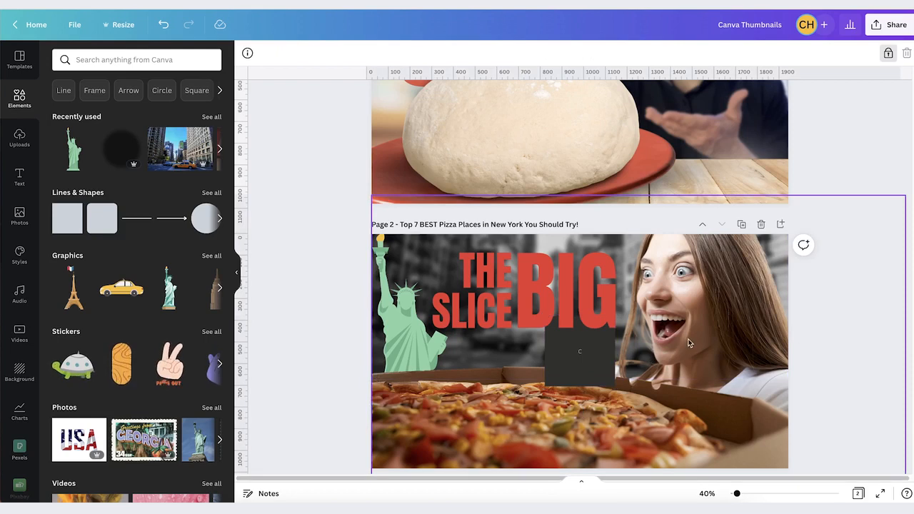
key(c)
drag(566, 359, 660, 354)
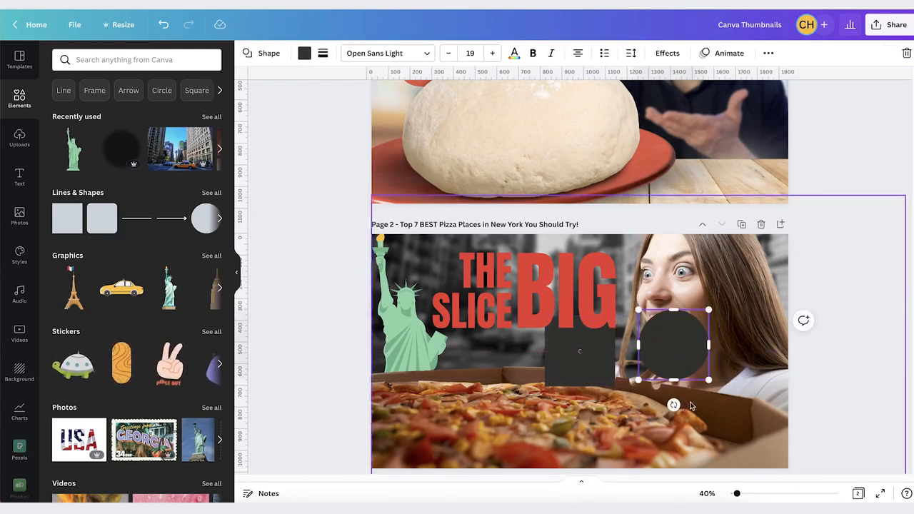
key(Delete)
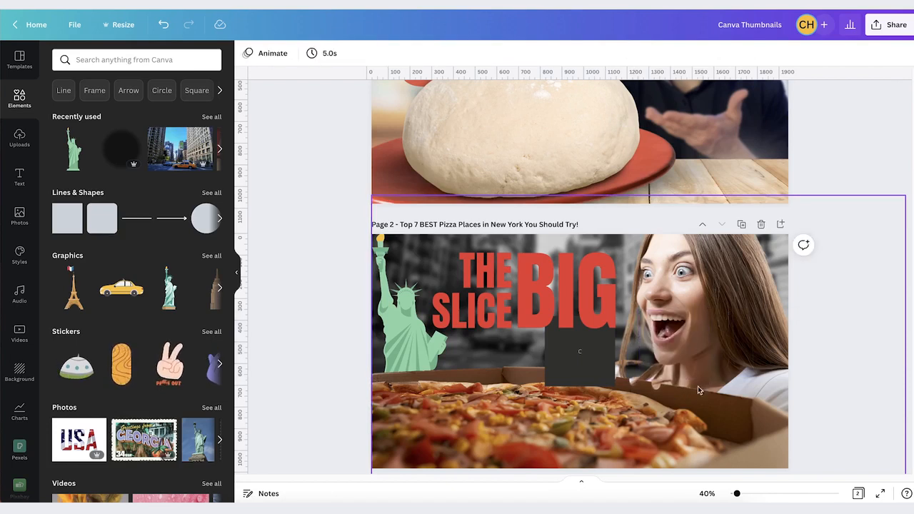
Fill the dark square on page 2 with white from the document colours
click(580, 357)
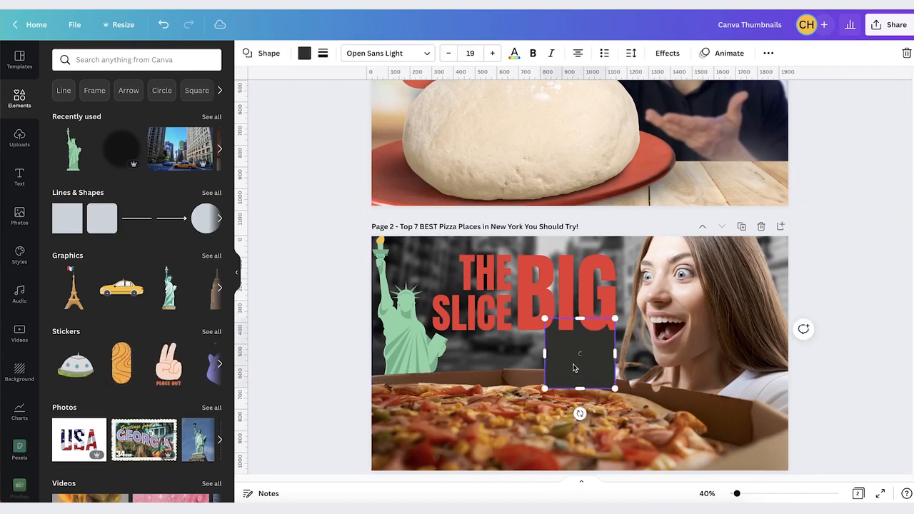
click(305, 53)
click(121, 139)
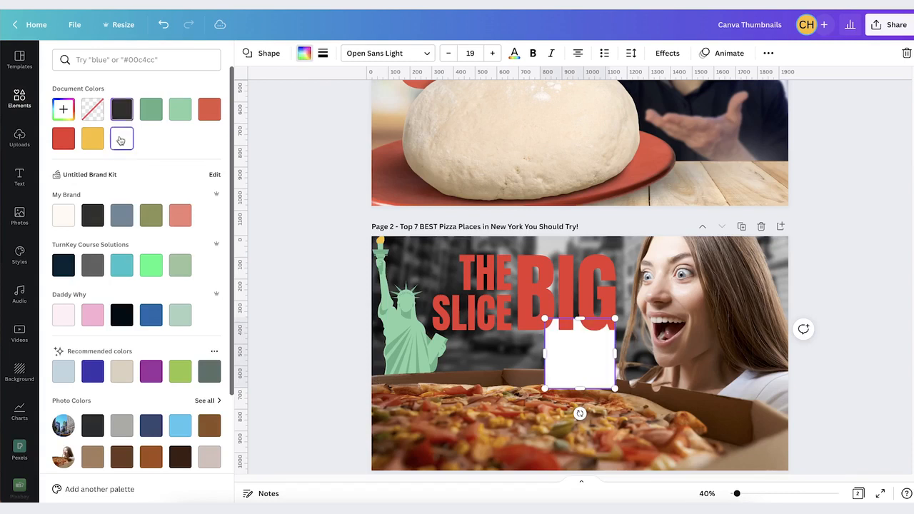
Move the white square over the red title and stretch it into a band past both side edges of page 2
click(521, 337)
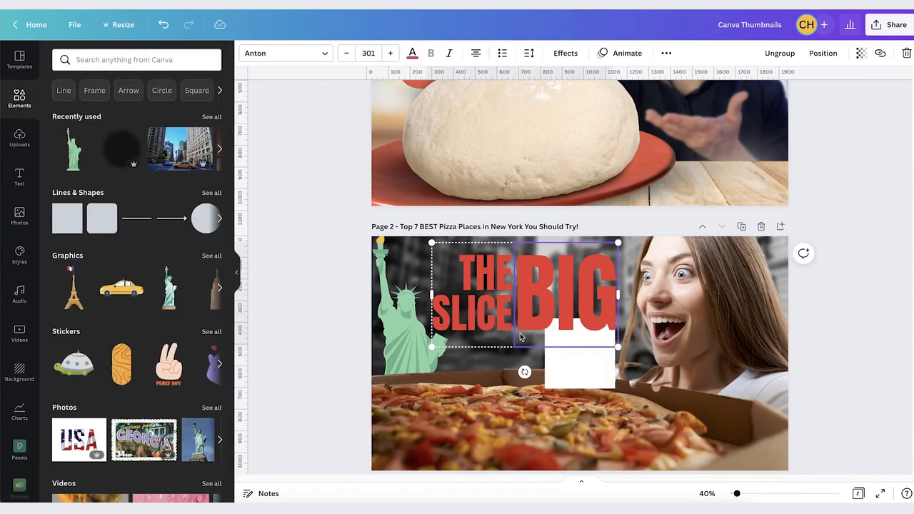
click(567, 369)
drag(563, 367, 488, 337)
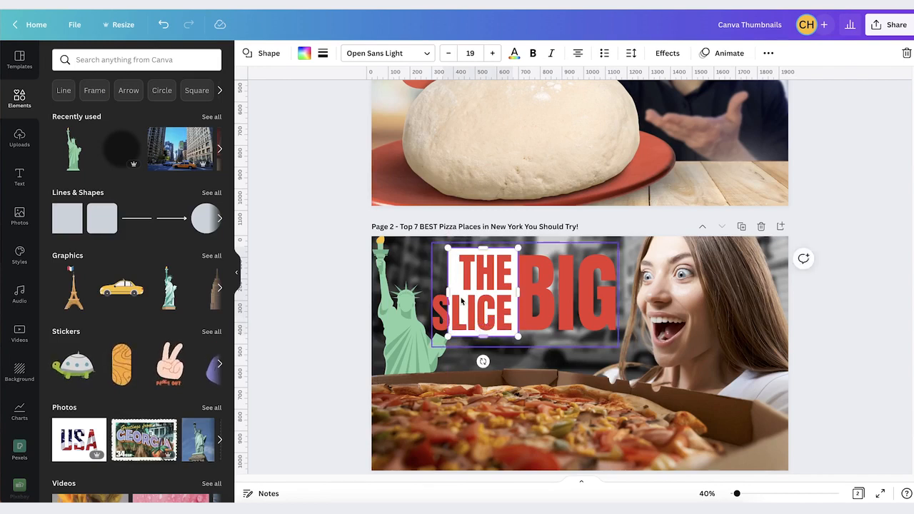
drag(448, 292, 360, 292)
drag(518, 301, 800, 301)
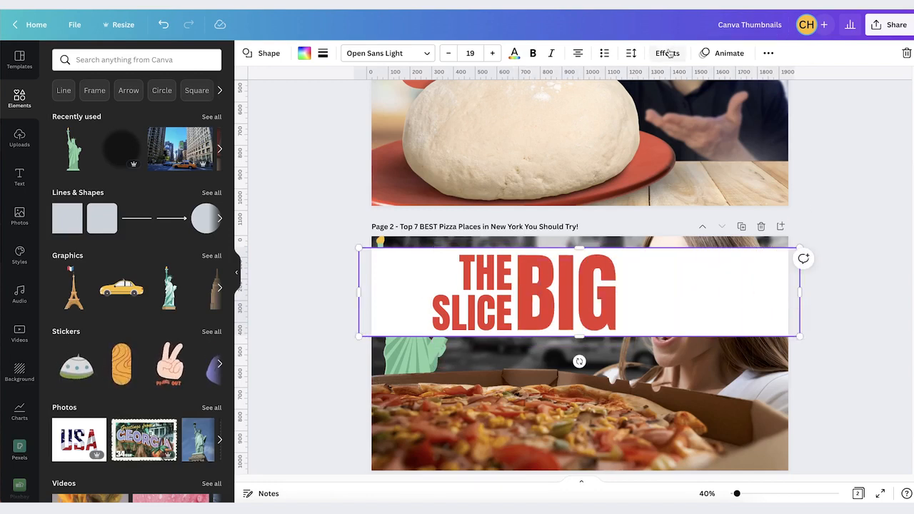
Layer the white band behind the title, statue and woman but above the street photo, and shorten its end behind the woman
click(769, 53)
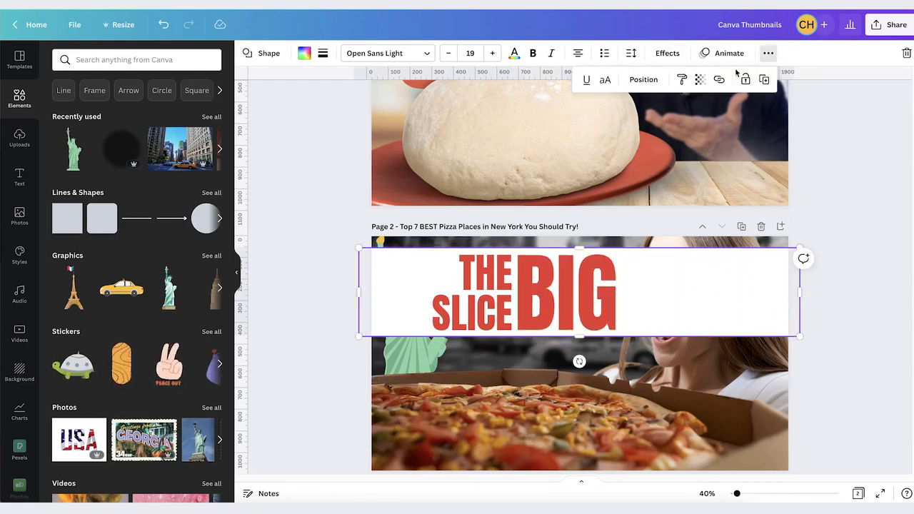
click(644, 80)
click(606, 135)
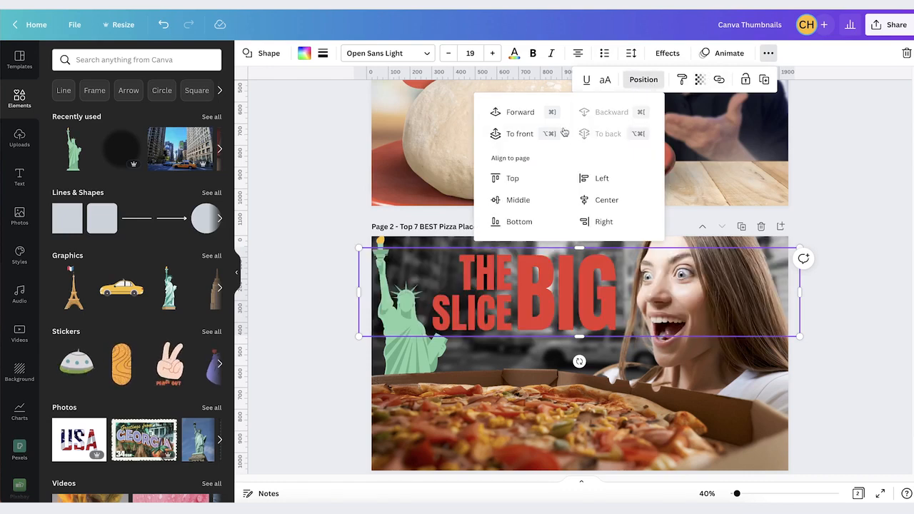
click(522, 117)
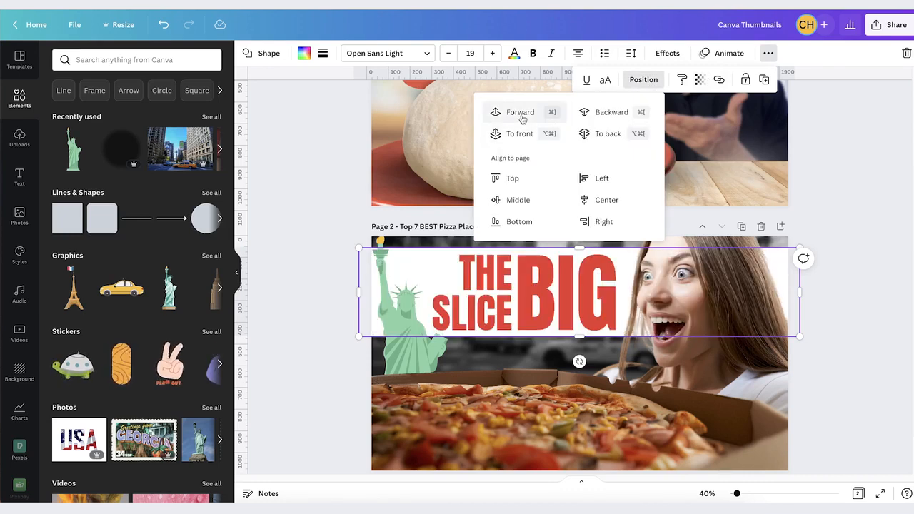
drag(800, 292, 751, 288)
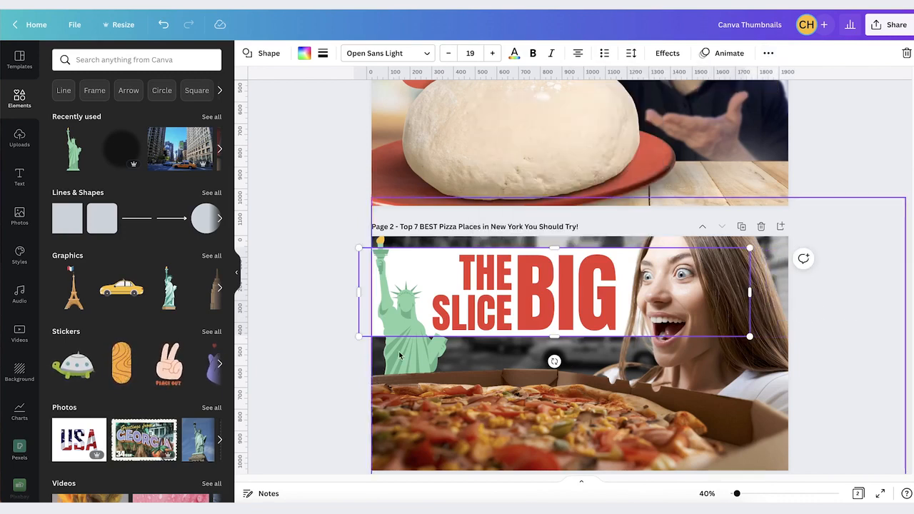
click(321, 312)
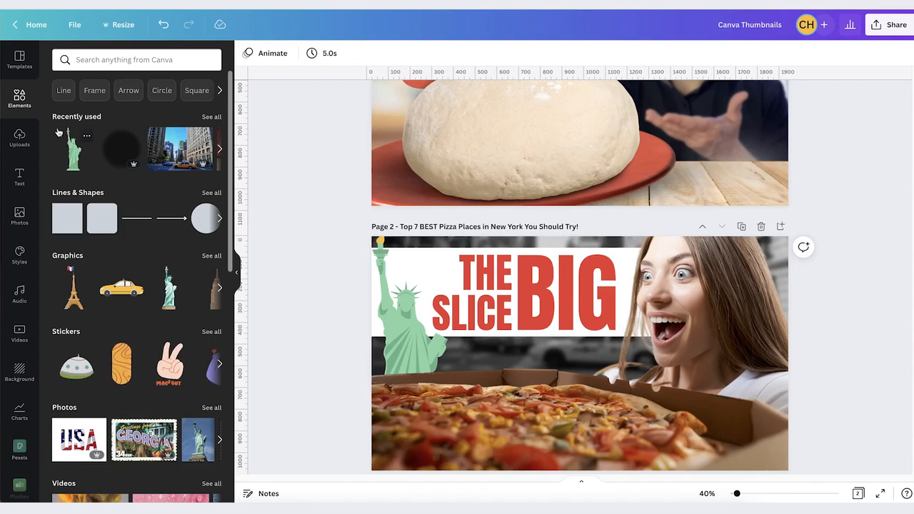
Search the elements for "PIZZA" and add the dripping cheese pizza slice graphic to page 2
click(107, 61)
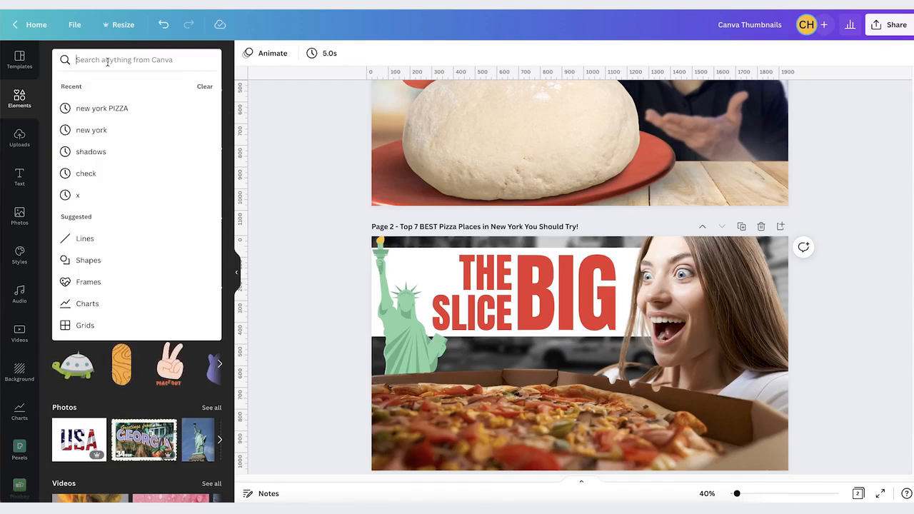
text(PIZZA)
key(Return)
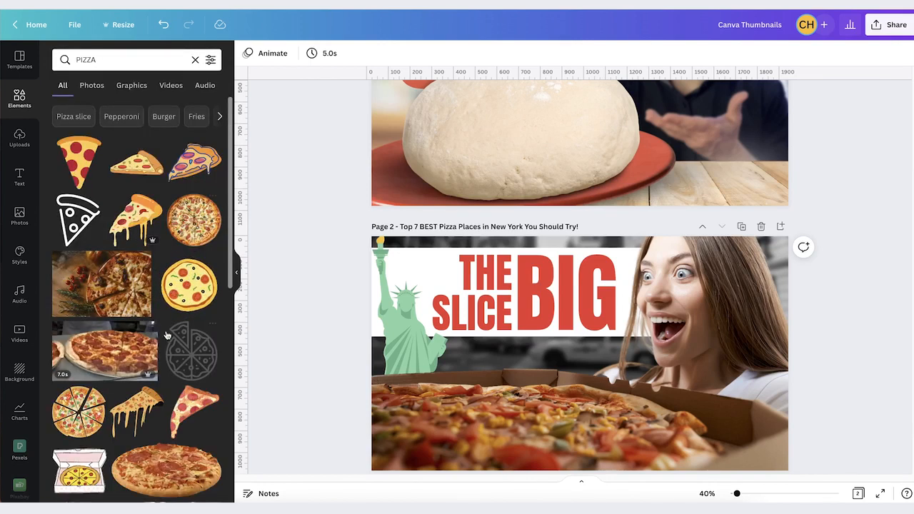
scroll(143, 289, down, 3)
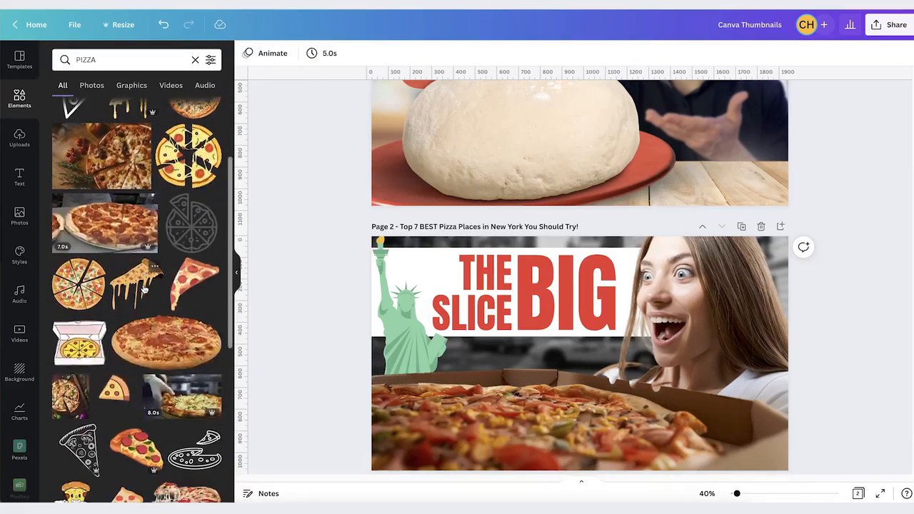
scroll(143, 290, down, 5)
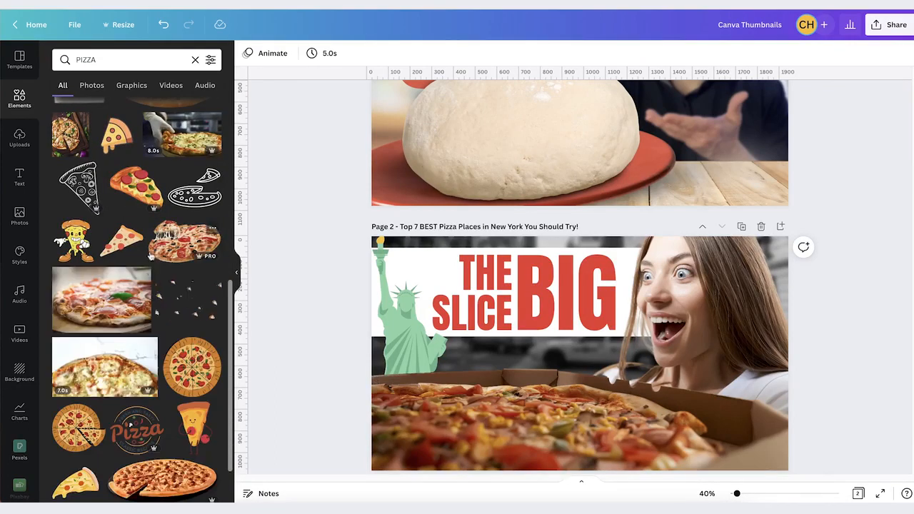
scroll(150, 257, down, 4)
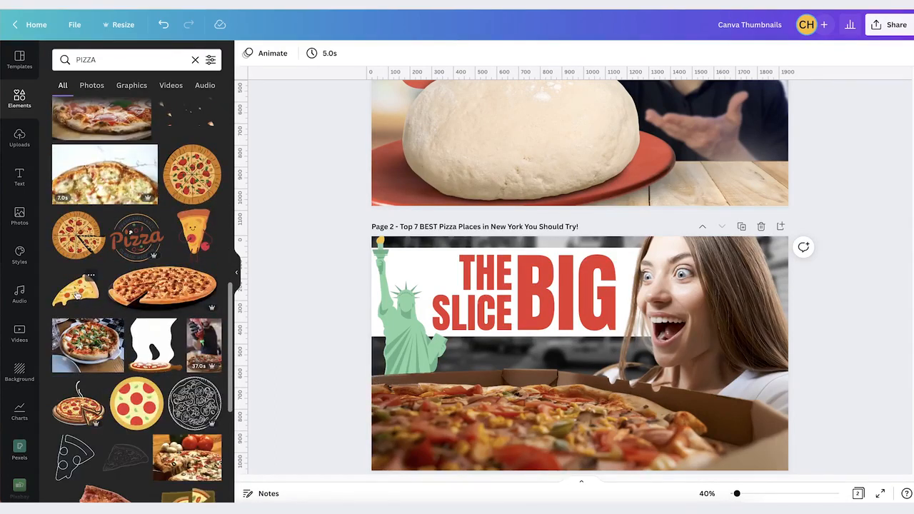
click(77, 294)
Move the pizza slice over the Statue of Liberty and bring it to the front
drag(570, 369, 431, 287)
click(768, 52)
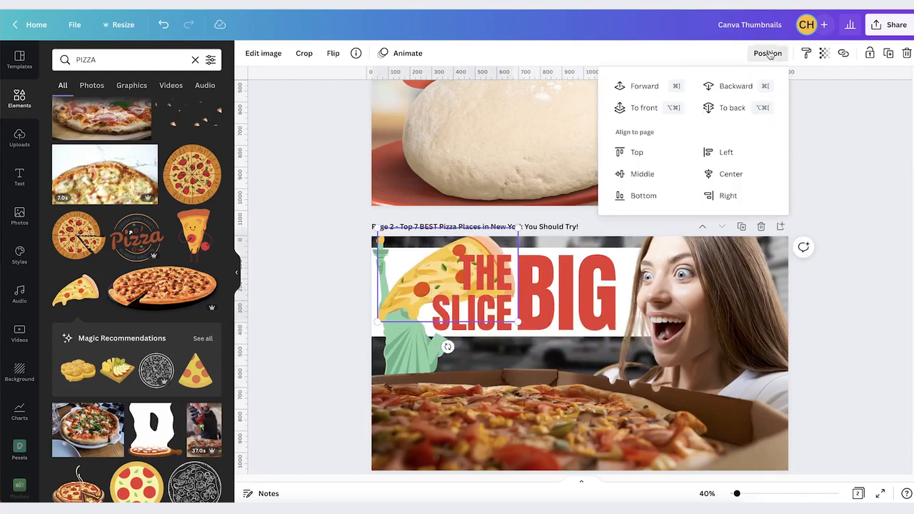
click(641, 110)
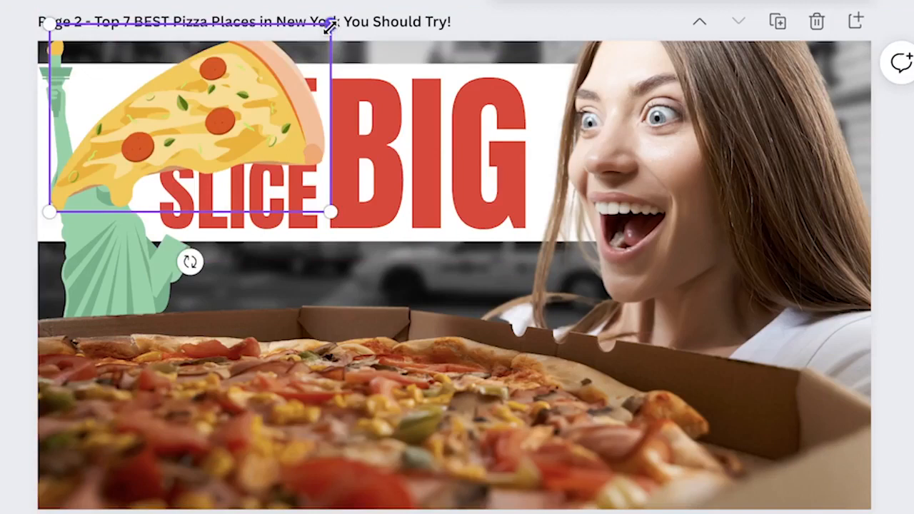
Shrink the pizza slice and place it above the statue's crown, between the torch and the word THE
drag(519, 231, 460, 276)
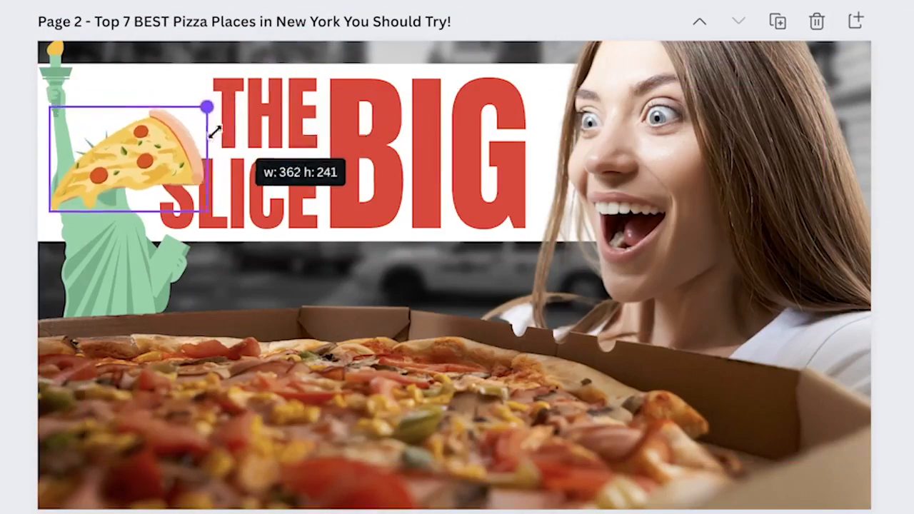
drag(216, 128, 194, 143)
drag(120, 179, 147, 126)
drag(208, 63, 184, 77)
drag(157, 119, 172, 107)
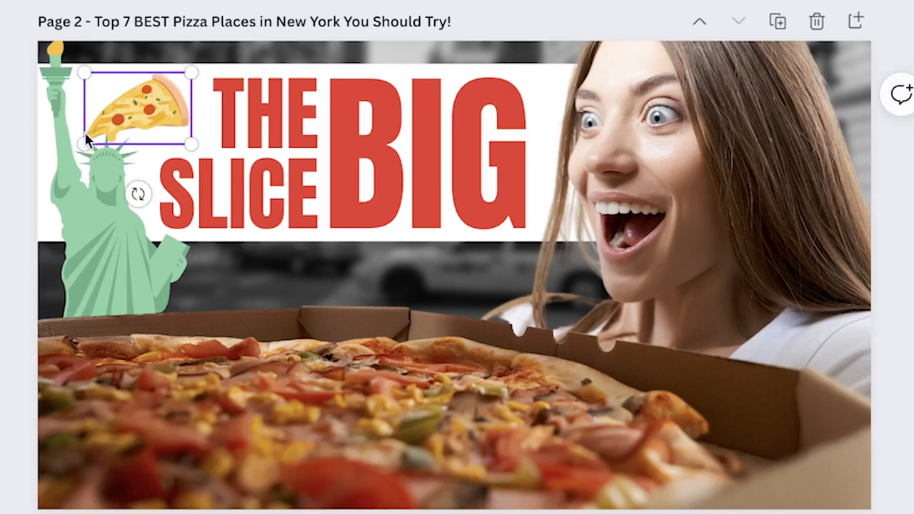
click(13, 146)
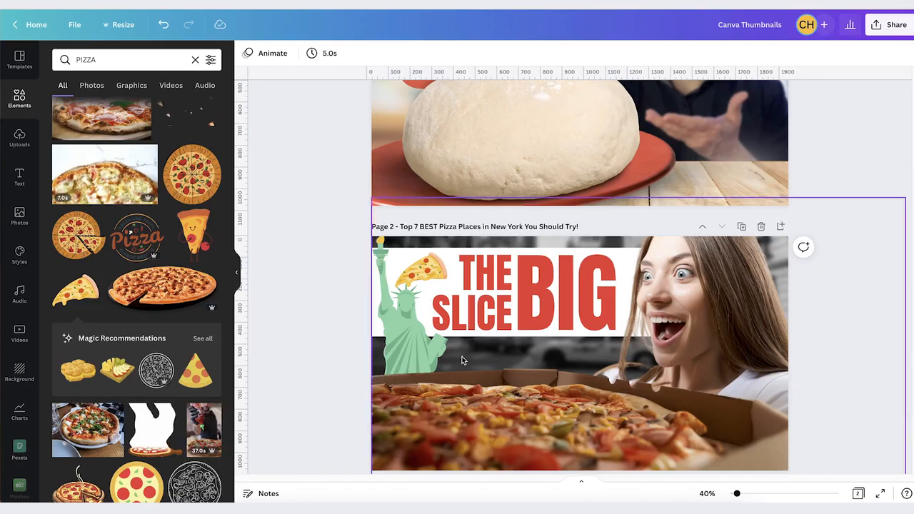
Add a circle shape to page 2 and move it just below the word BIG
drag(738, 493, 742, 493)
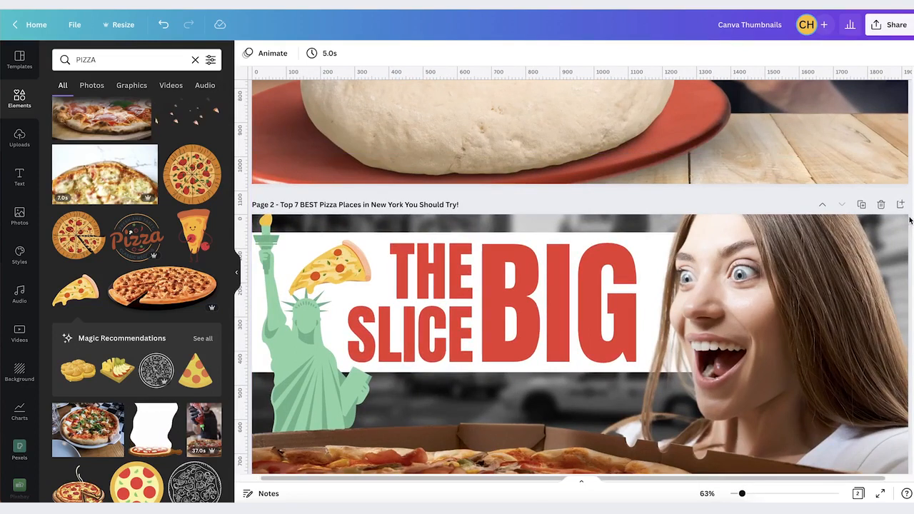
scroll(633, 295, down, 3)
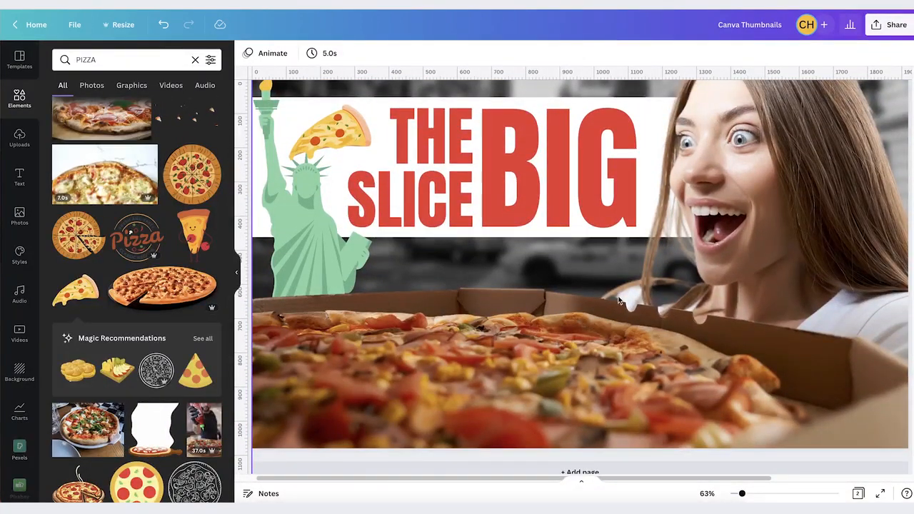
click(512, 325)
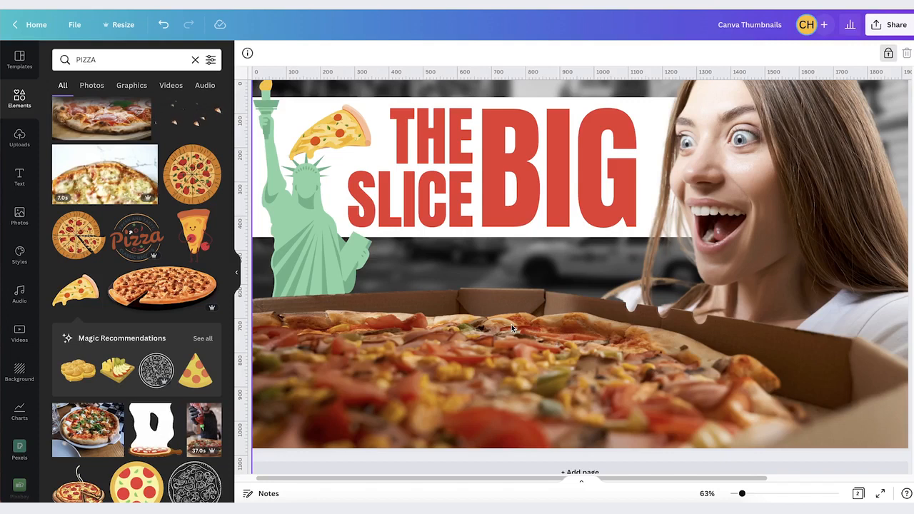
key(c)
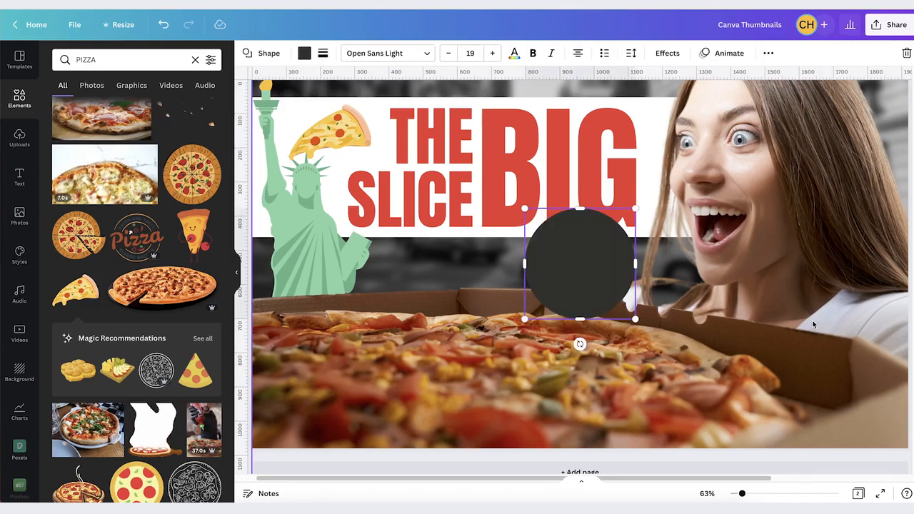
drag(572, 286, 520, 282)
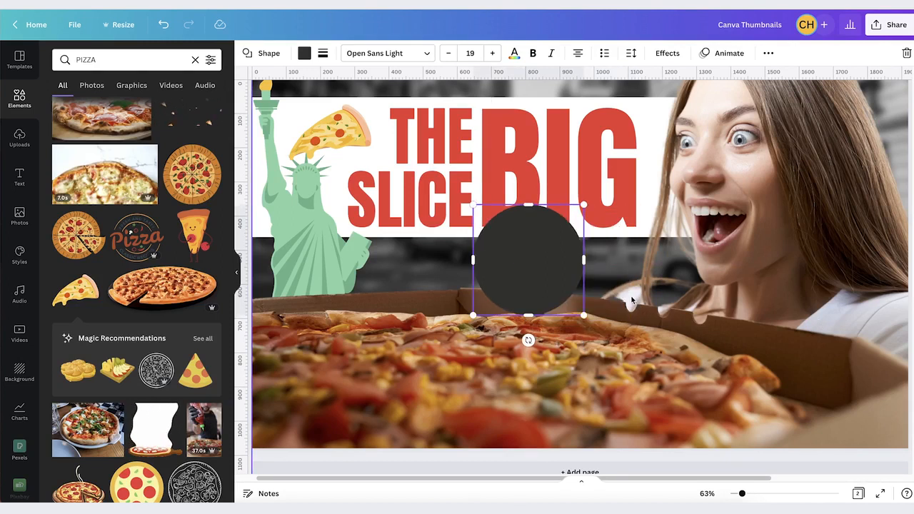
Fill the dark circle with the off-white colour sampled from the notch in the pizza box's back edge
click(305, 55)
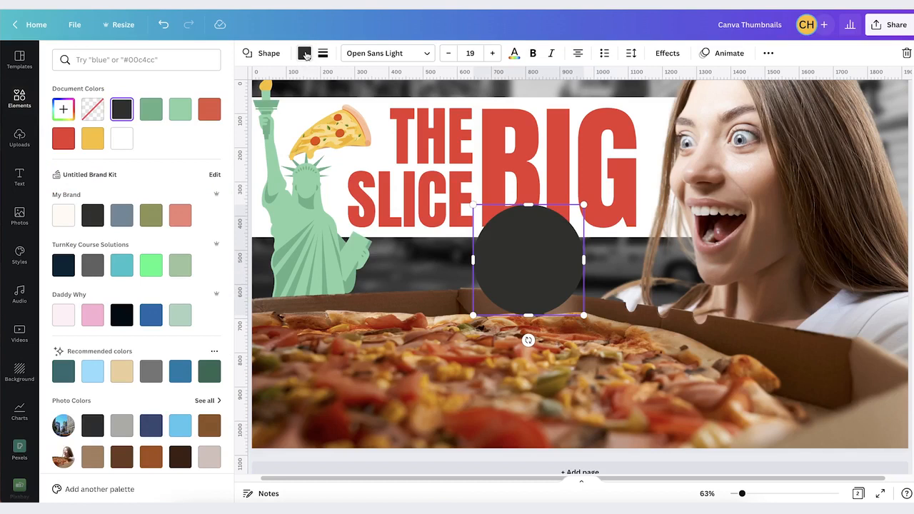
click(63, 110)
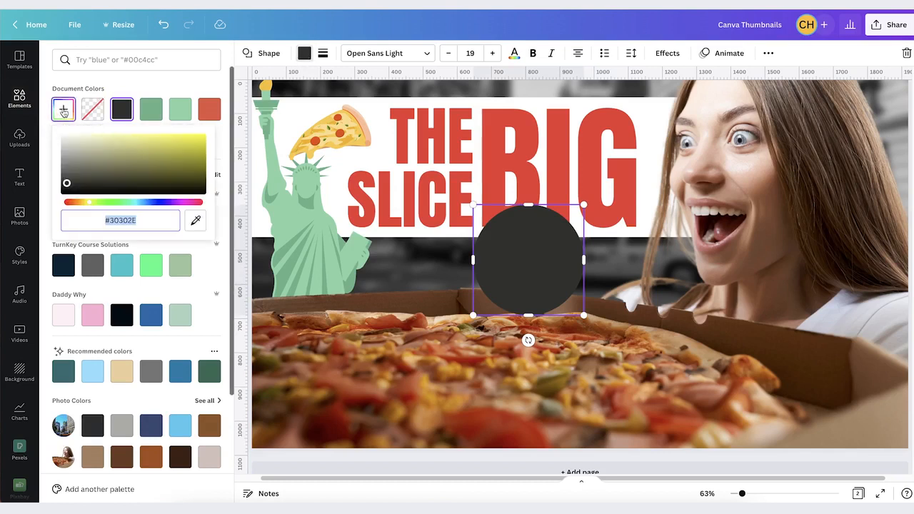
click(195, 220)
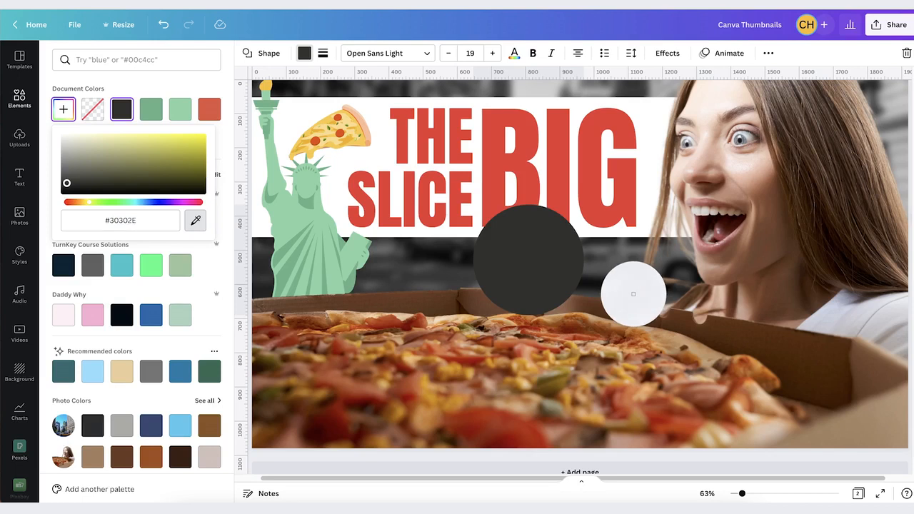
click(633, 293)
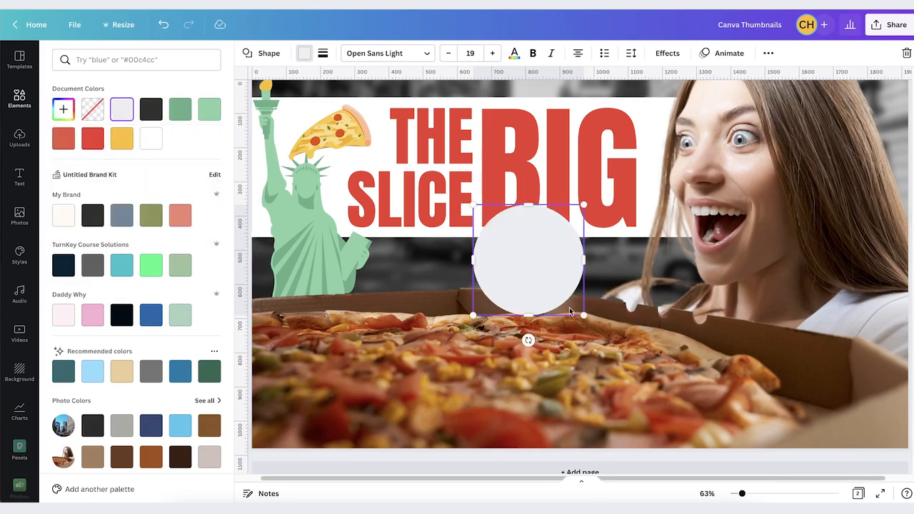
Enlarge the off-white circle slightly and position it over the notches in the pizza box's back edge
drag(557, 296, 652, 361)
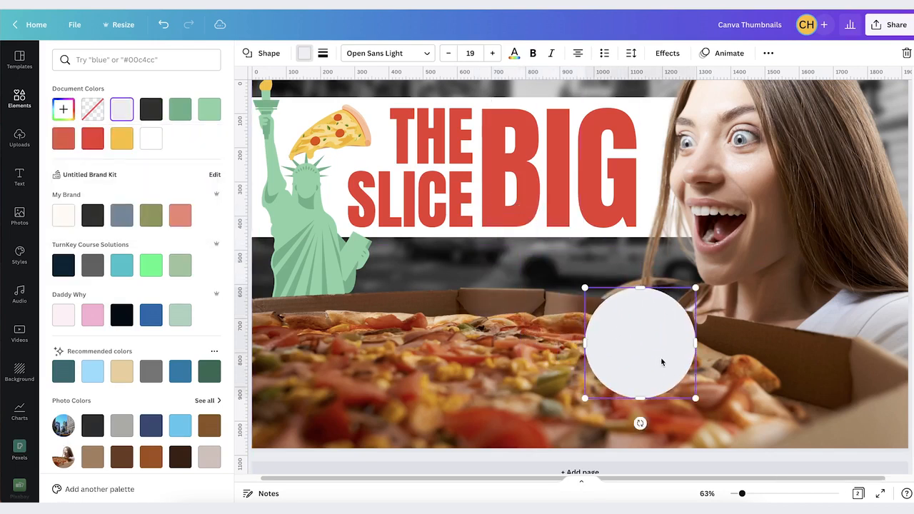
drag(700, 286, 708, 275)
mouse_move(653, 323)
mouse_down()
mouse_move(672, 347)
mouse_move(659, 329)
mouse_up()
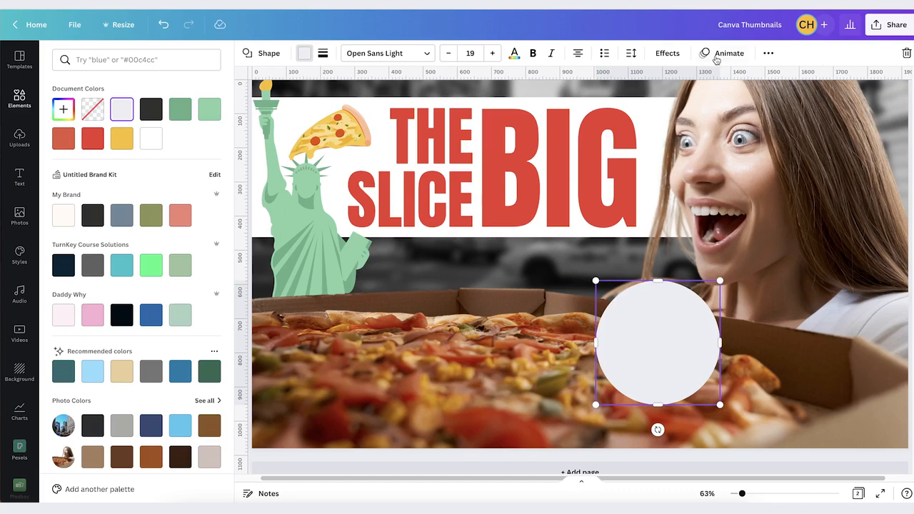
Send the off-white circle behind the pizza photo and widen it into an oval that fills the notches in the box edge
click(770, 54)
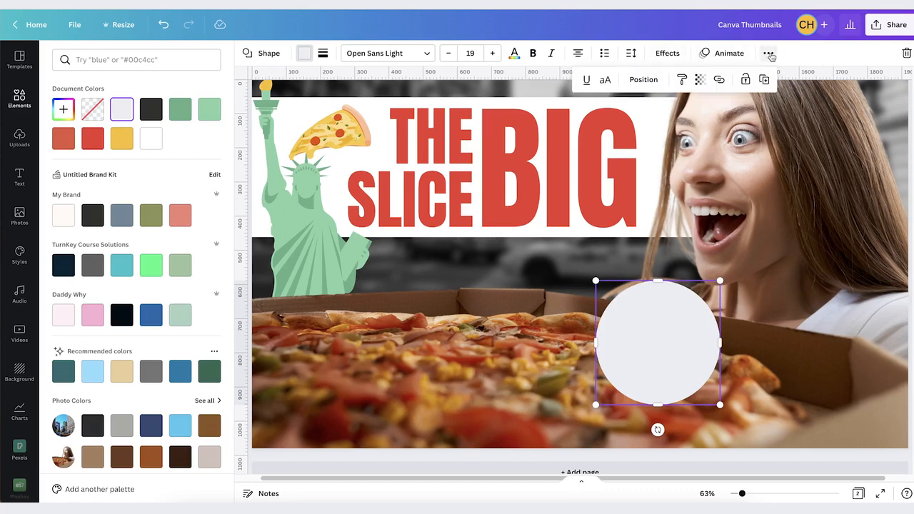
click(649, 83)
click(619, 117)
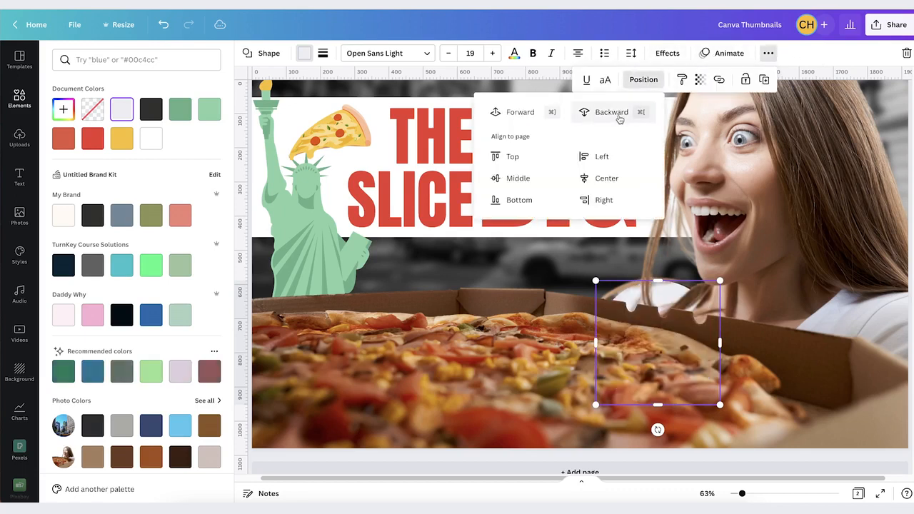
drag(720, 343, 749, 352)
drag(757, 356, 756, 356)
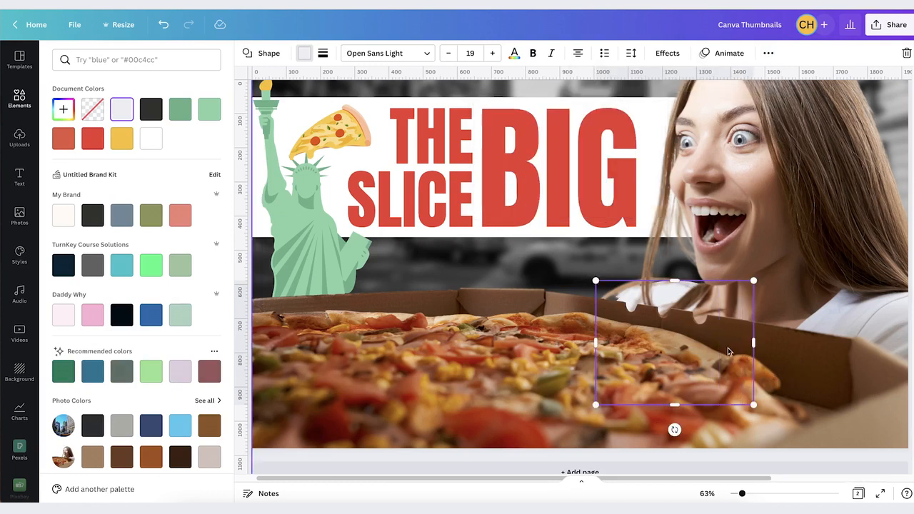
drag(732, 392, 718, 393)
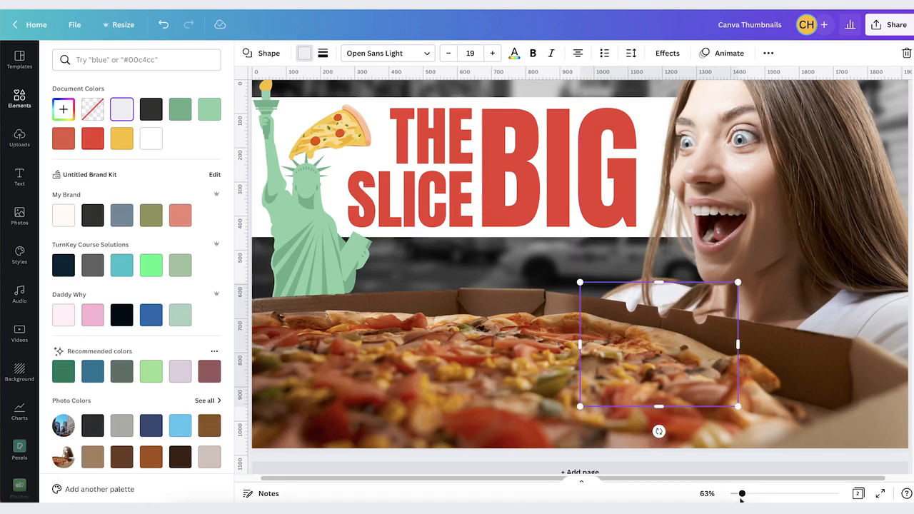
drag(743, 494, 731, 494)
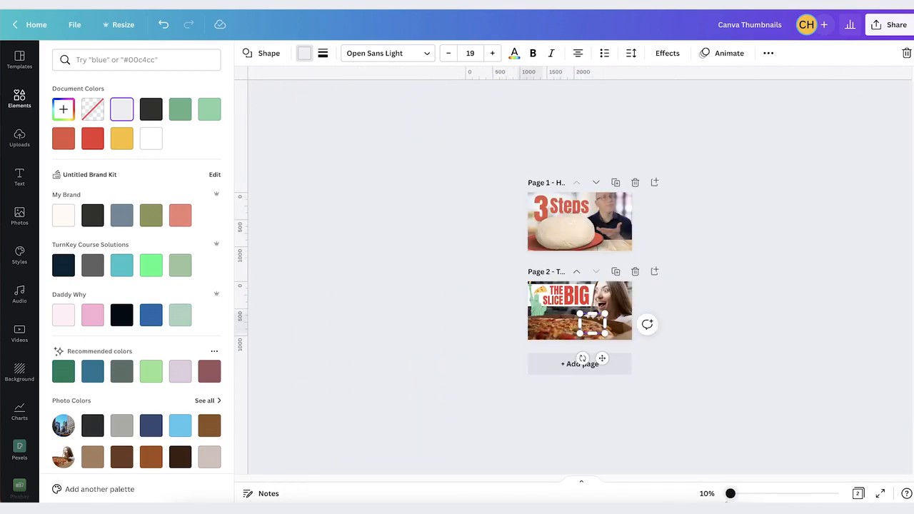
click(732, 446)
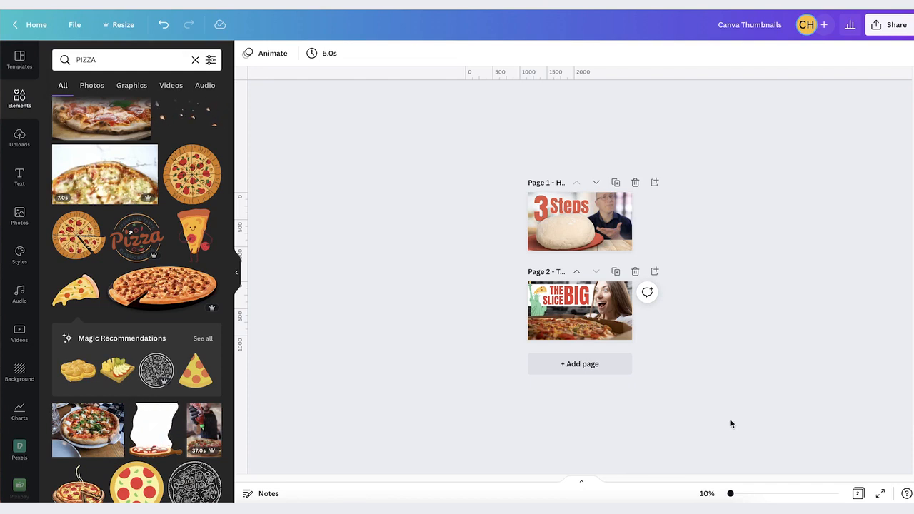
Select the locked pizza box photo on page 2 and unlock it for editing
drag(731, 494, 735, 494)
scroll(810, 385, down, 1)
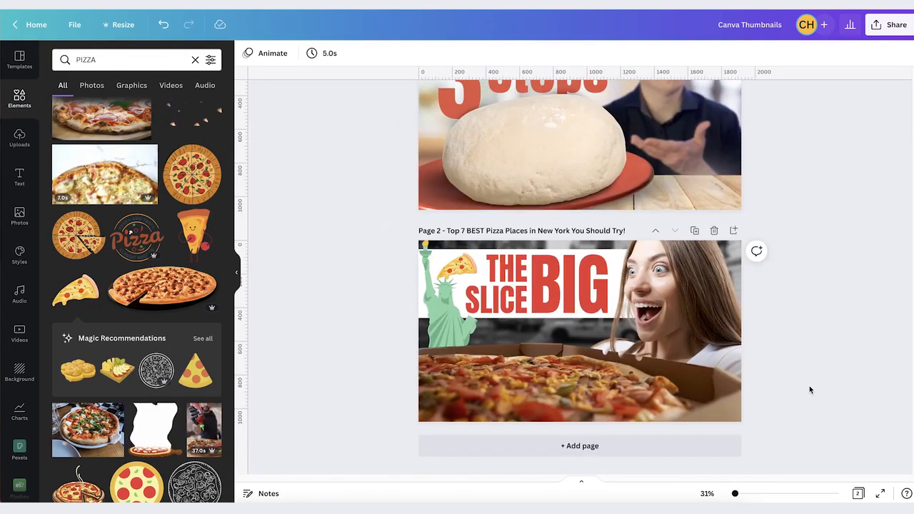
click(810, 373)
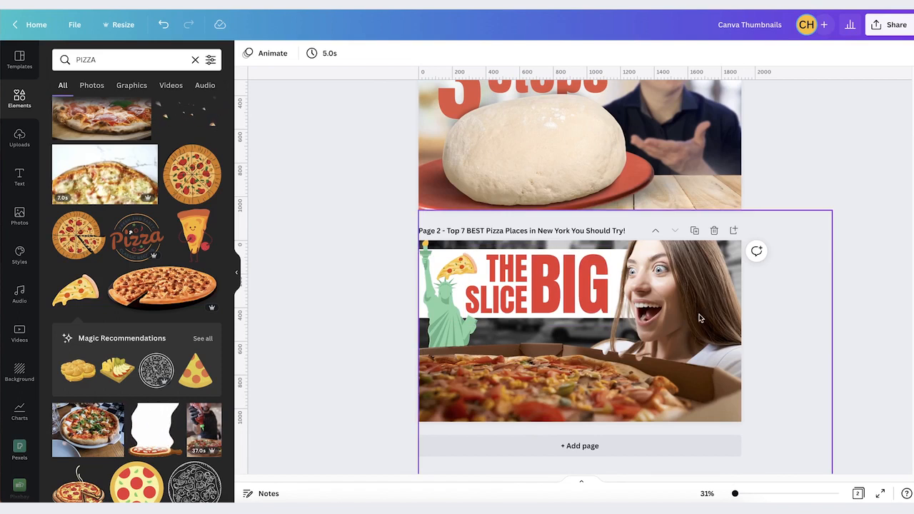
click(573, 388)
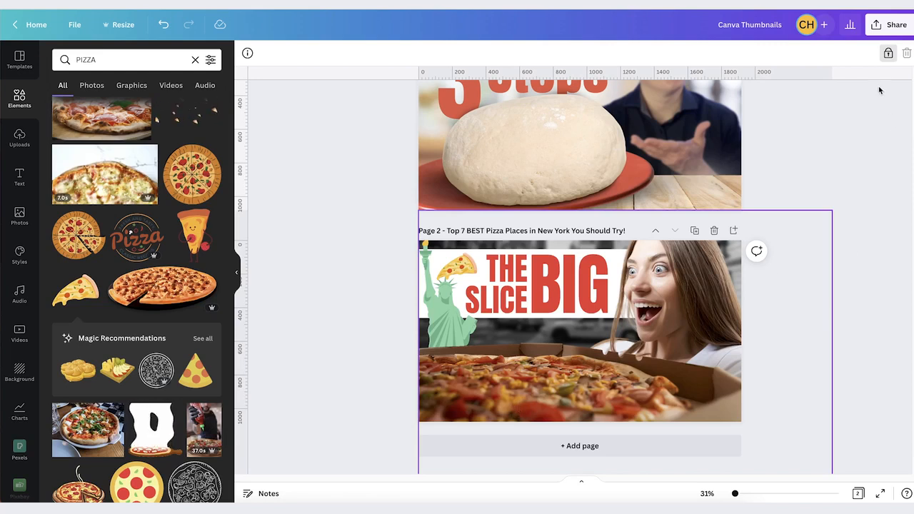
click(888, 55)
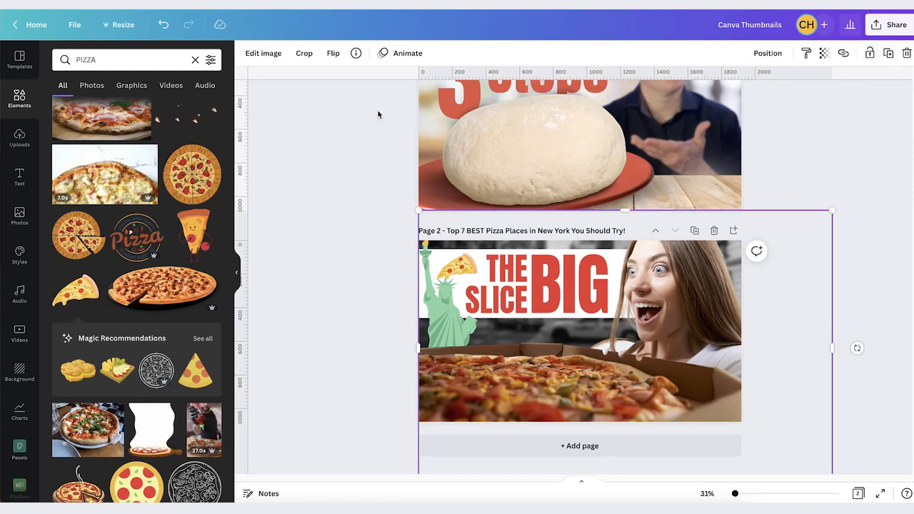
Set the pizza box photo's brightness to 26 and raise its saturation slightly
click(269, 57)
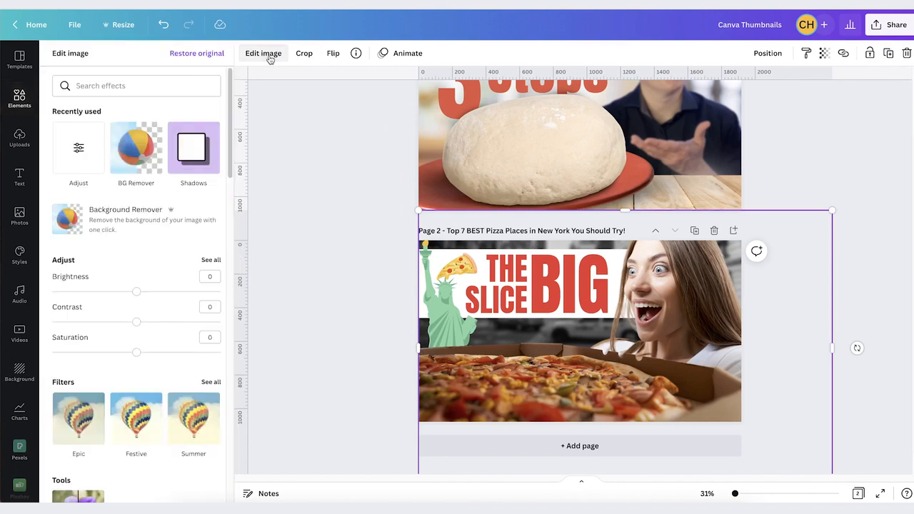
click(92, 150)
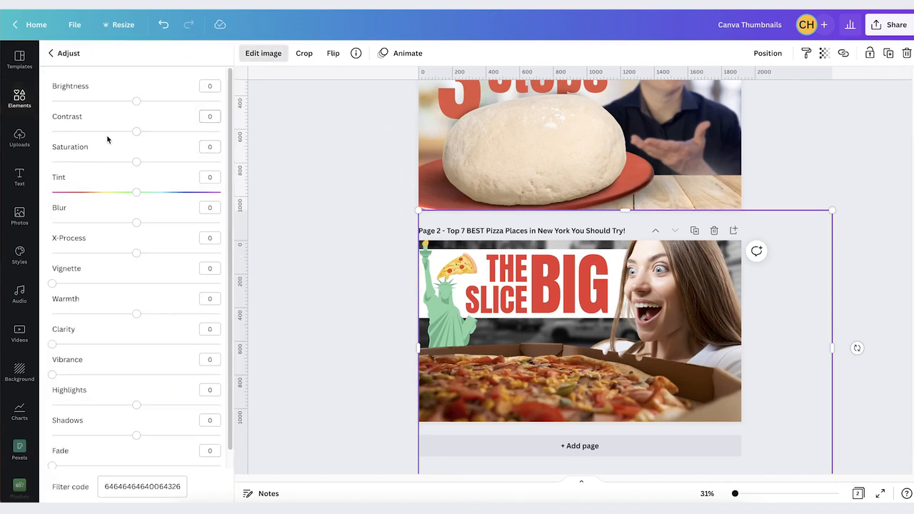
drag(137, 103, 159, 107)
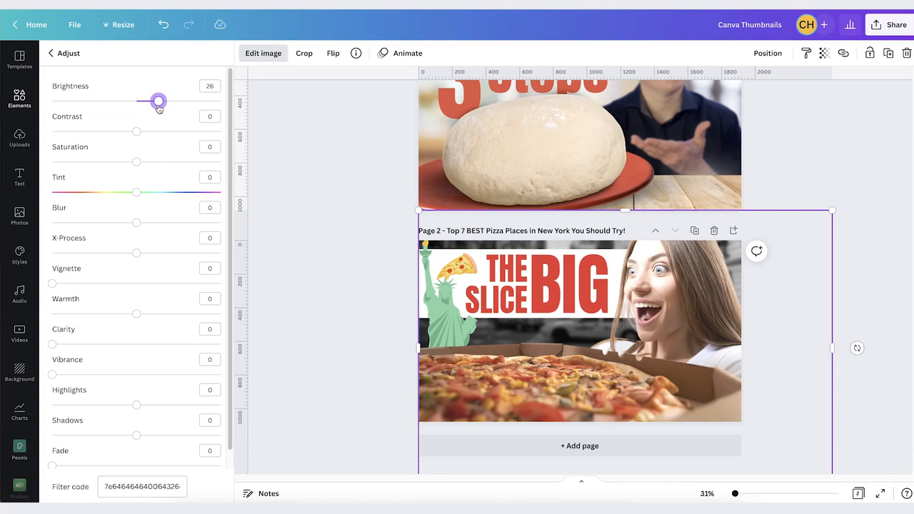
click(138, 164)
drag(137, 164, 147, 164)
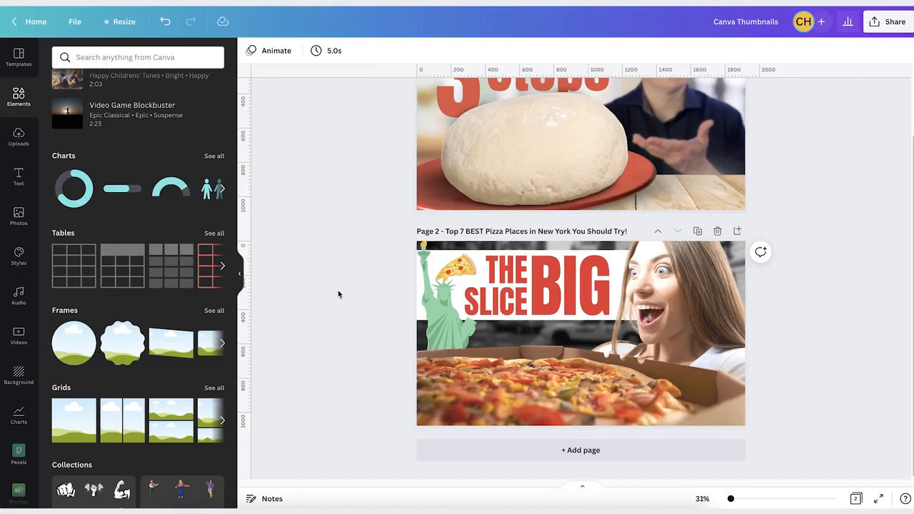
Examine the "3 Steps" and "THE BIG SLICE" thumbnails by comparing page 1 and page 2
scroll(337, 281, up, 2)
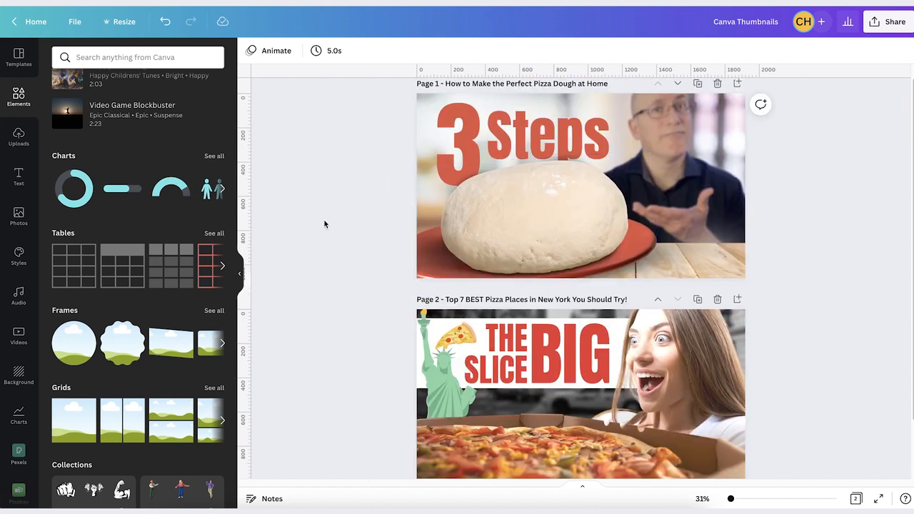
scroll(363, 220, down, 2)
scroll(363, 220, up, 2)
scroll(362, 220, down, 2)
scroll(362, 223, up, 2)
scroll(362, 224, down, 2)
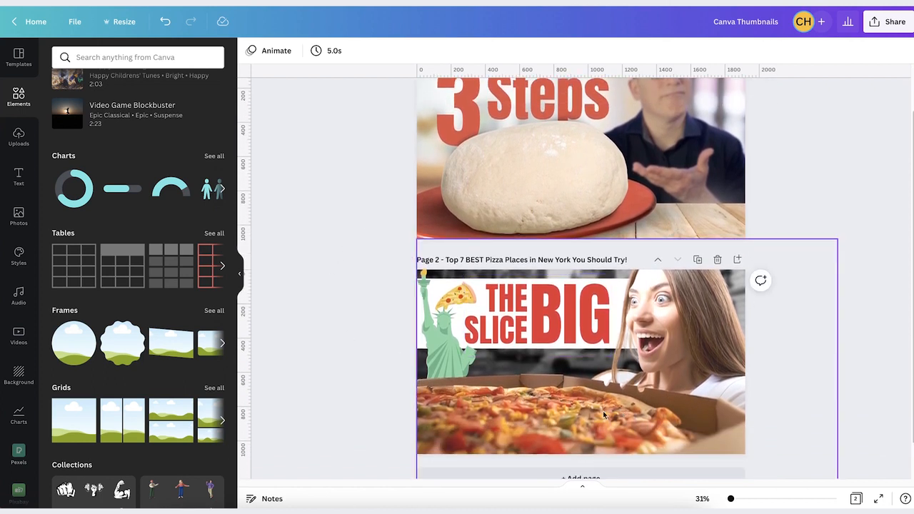
scroll(420, 304, up, 2)
scroll(420, 304, down, 2)
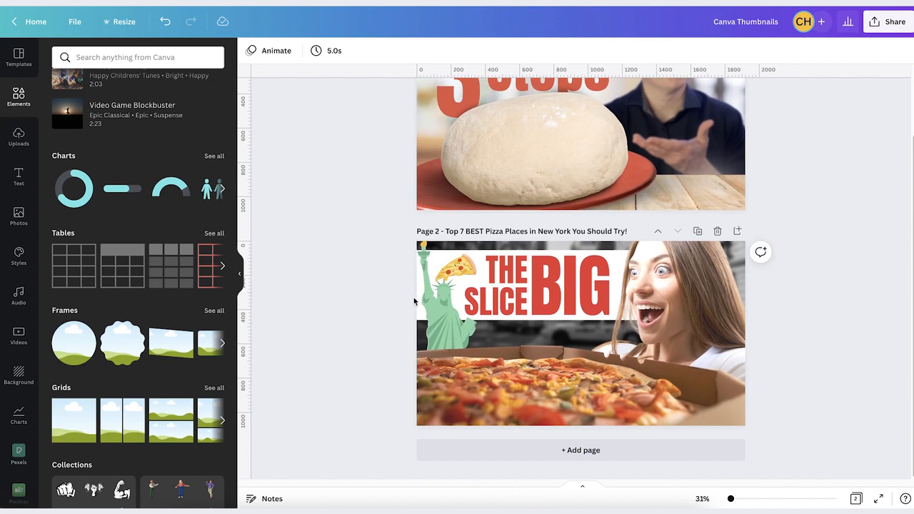
Add a blank page at the end of the design and delete it again
click(568, 451)
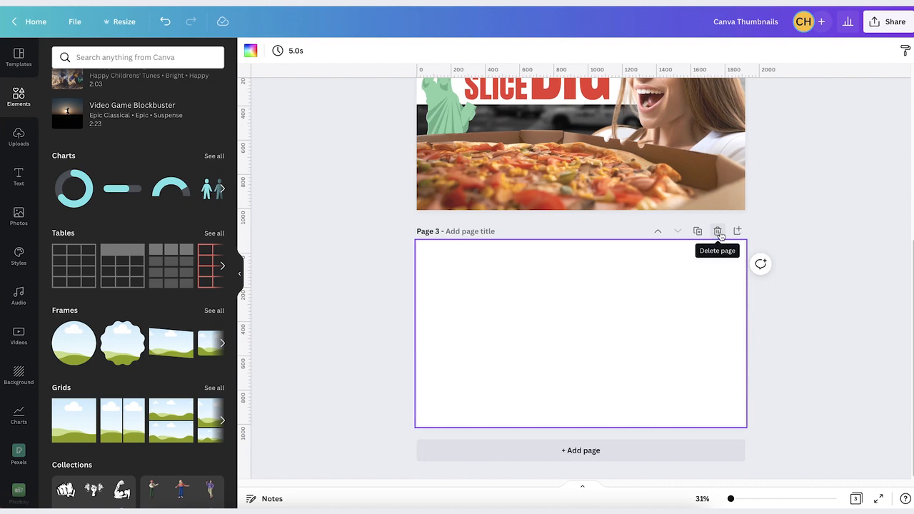
click(717, 232)
click(372, 303)
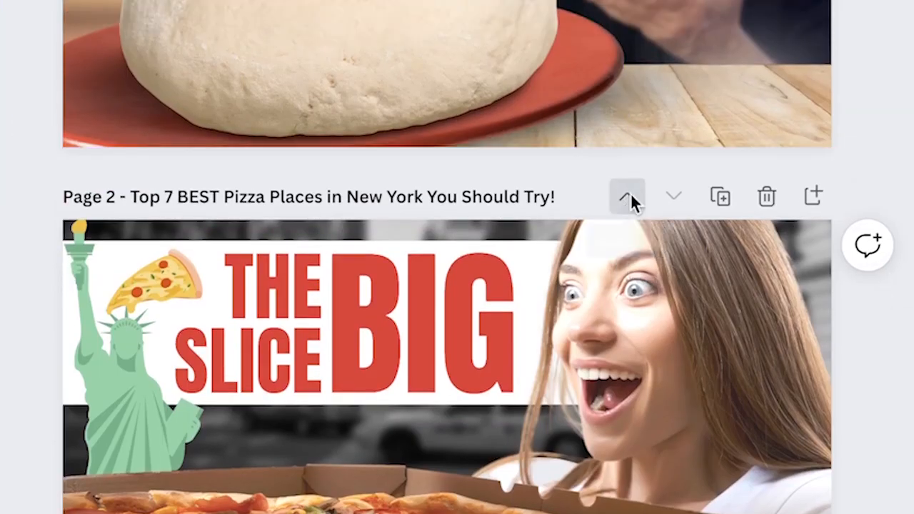
Reorder the "THE BIG SLICE" page above the "3 Steps" page and add a blank page as the new first page
click(631, 196)
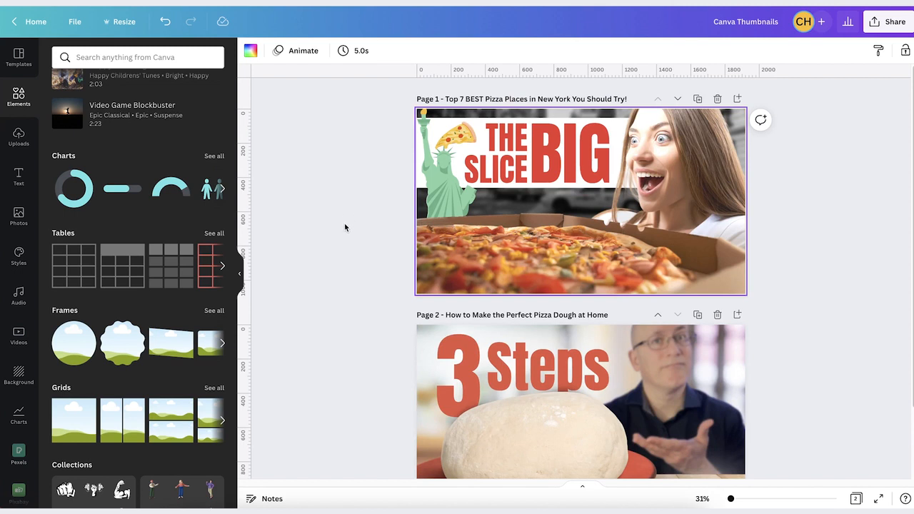
click(739, 99)
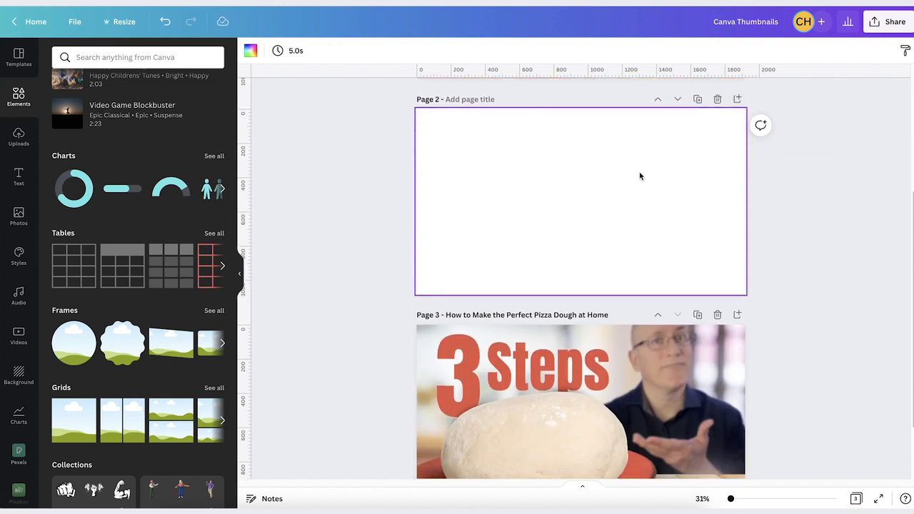
click(658, 99)
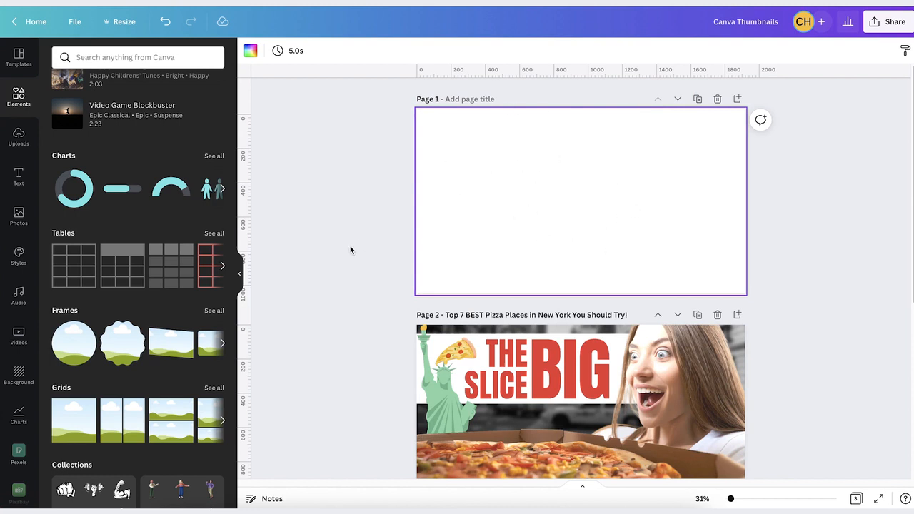
Title the blank first page "US vs Italy | Pizza Wars"
click(458, 99)
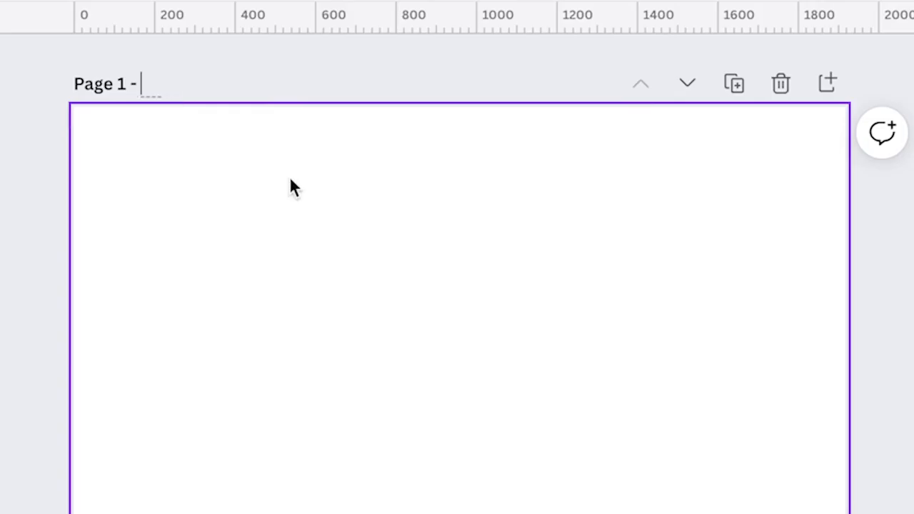
text(US vs Italy | Pizza Wars)
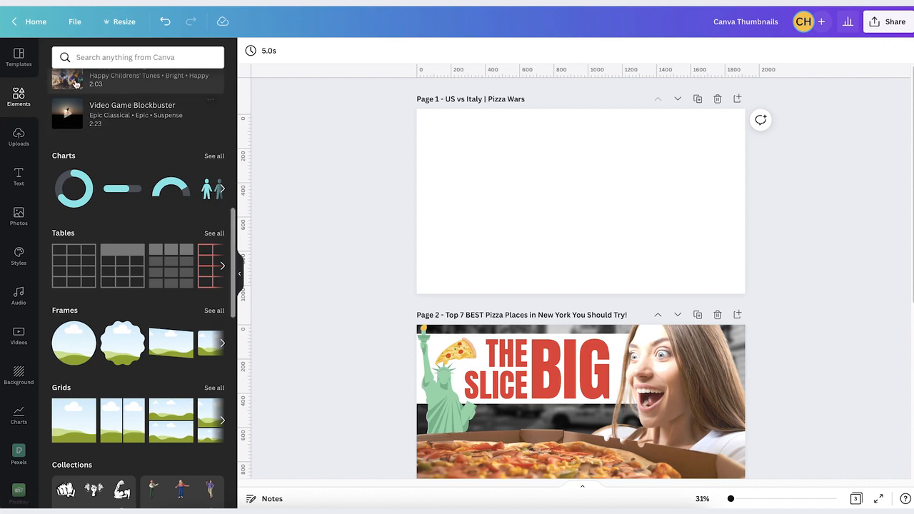
Search the templates for "versus" and apply the blue and red VS gaming template to page 1
click(20, 61)
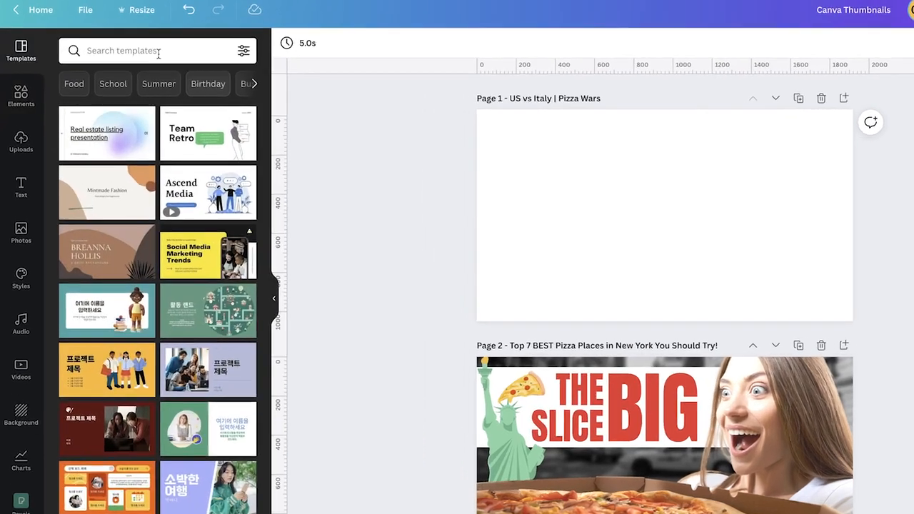
click(136, 58)
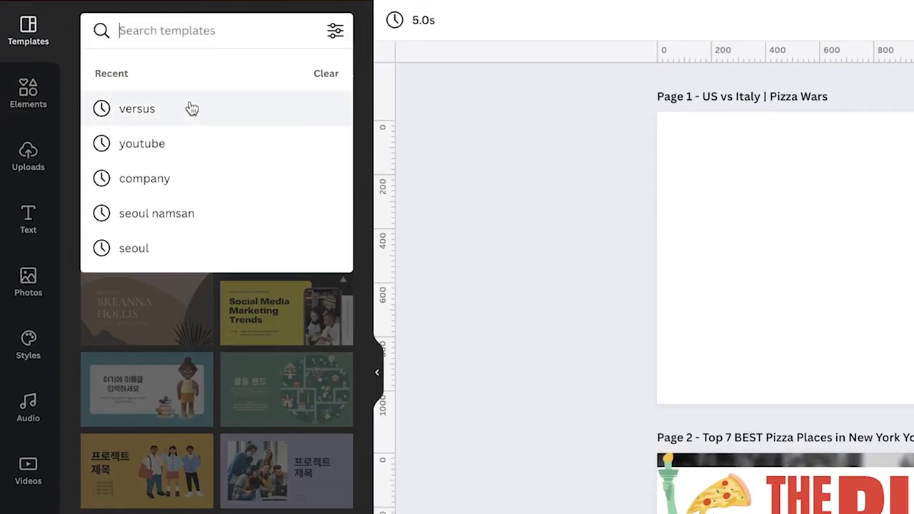
click(139, 116)
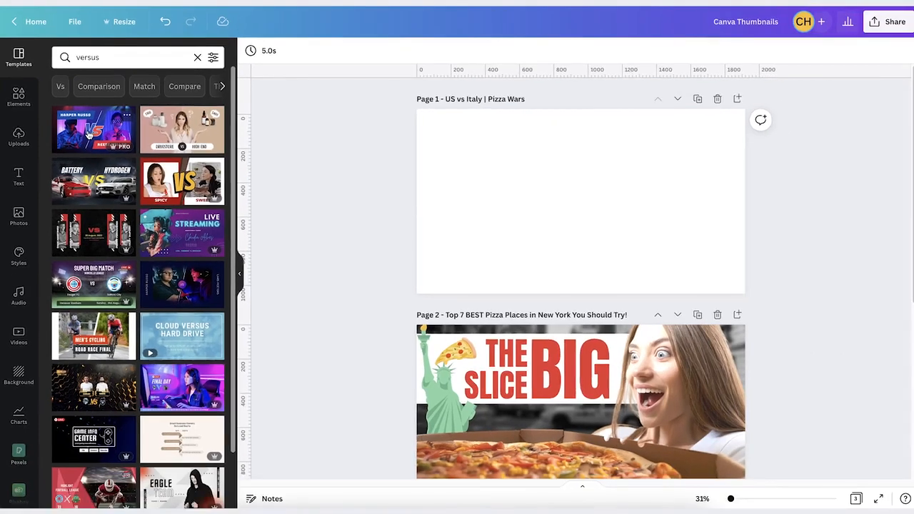
click(140, 153)
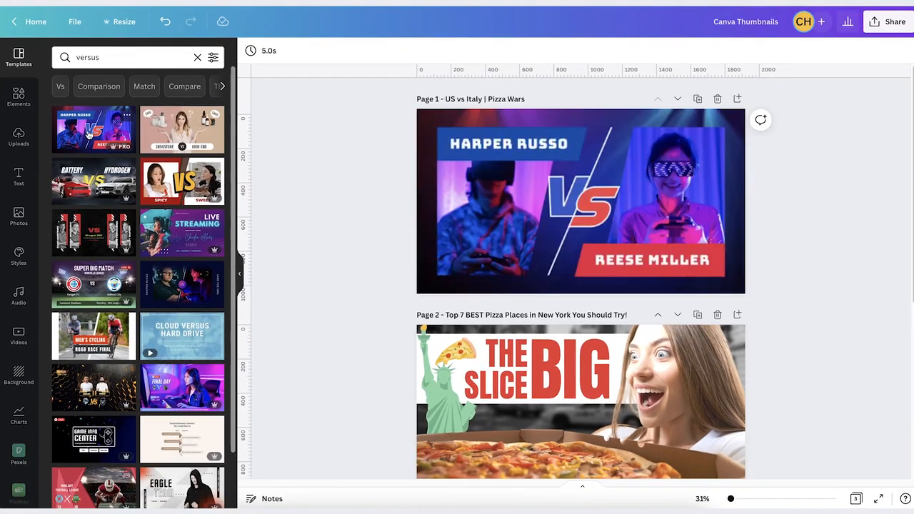
Try rearranging the template's VS lettering and the two player photos, deleting one element from page 1
drag(584, 203, 672, 210)
click(675, 207)
key(Delete)
drag(469, 204, 551, 237)
drag(678, 209, 620, 208)
drag(559, 239, 485, 221)
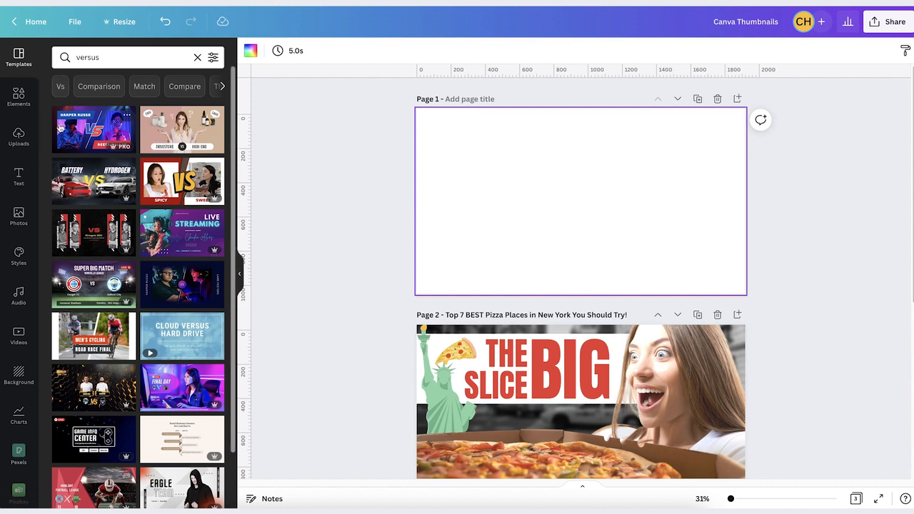
Add the recently used pizza photo with basil and olives to page 1, try it smaller and larger, and delete it
click(19, 216)
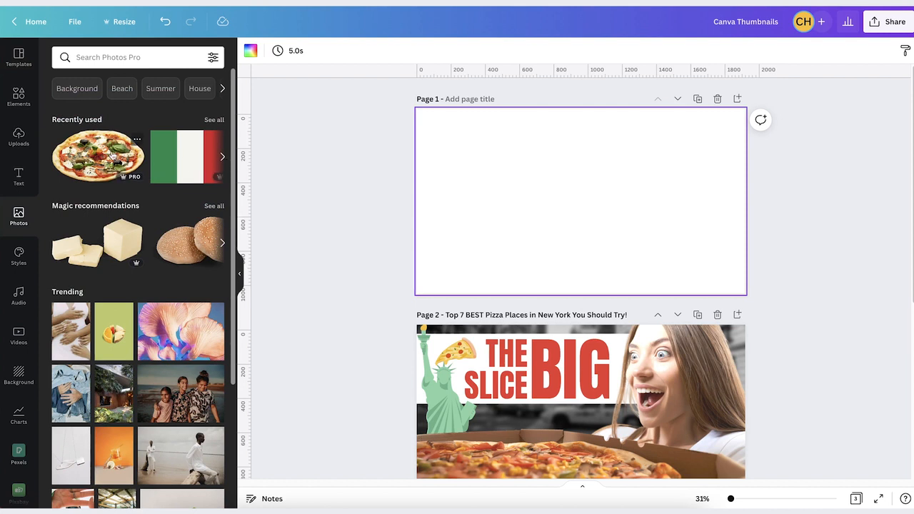
click(104, 159)
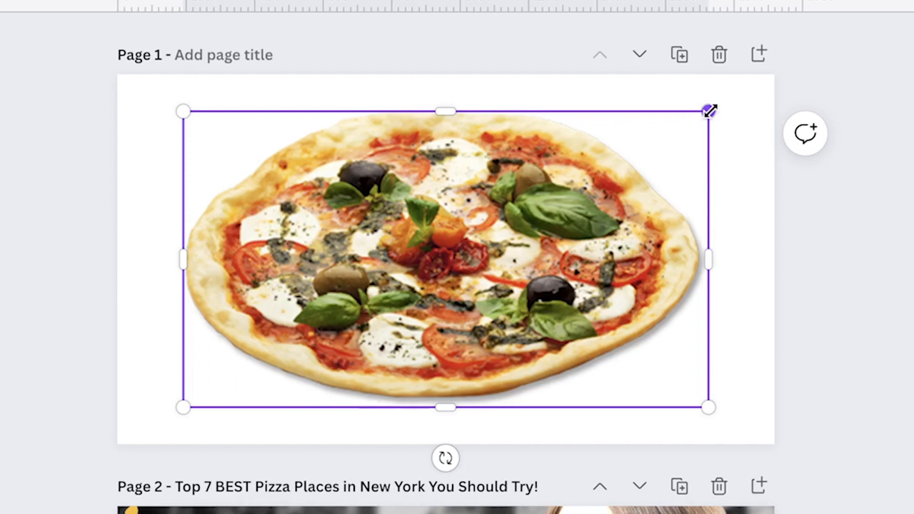
drag(710, 111, 357, 318)
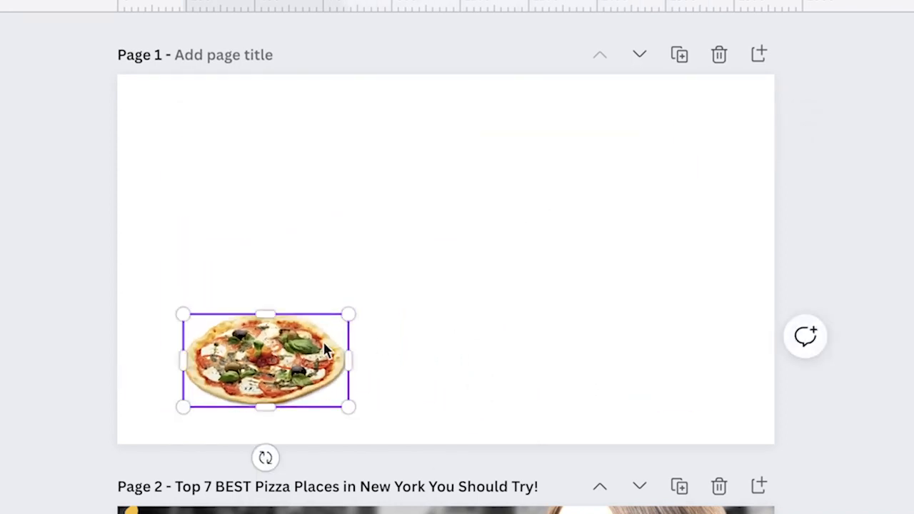
drag(350, 311, 571, 226)
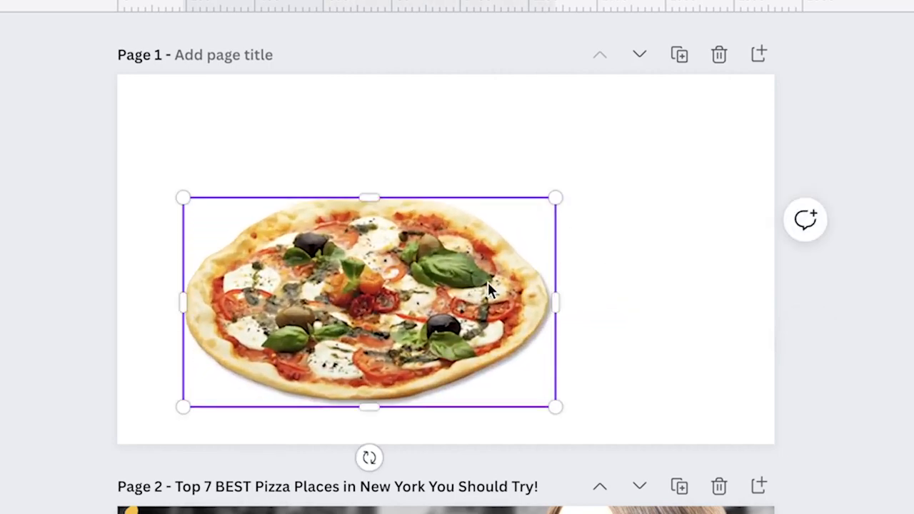
key(Delete)
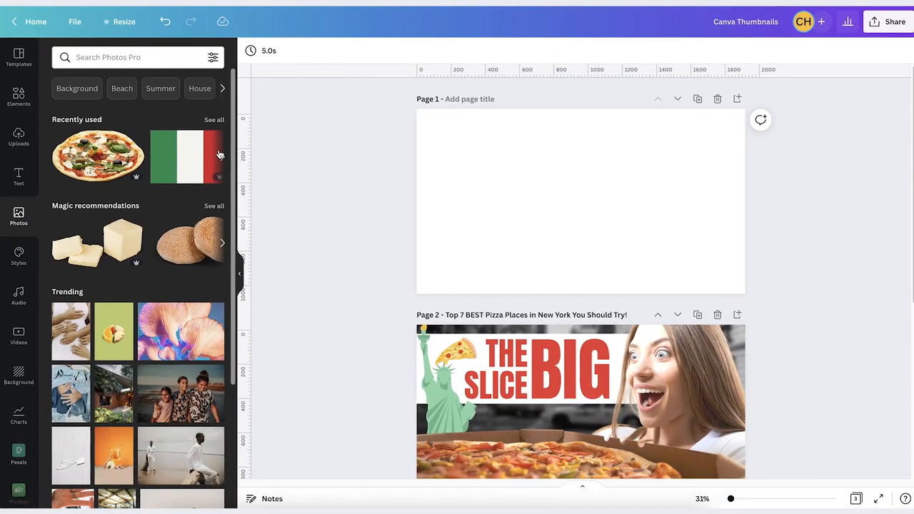
Add the tilted salami and black olive pizza from the full list of recently used photos to page 1
click(214, 121)
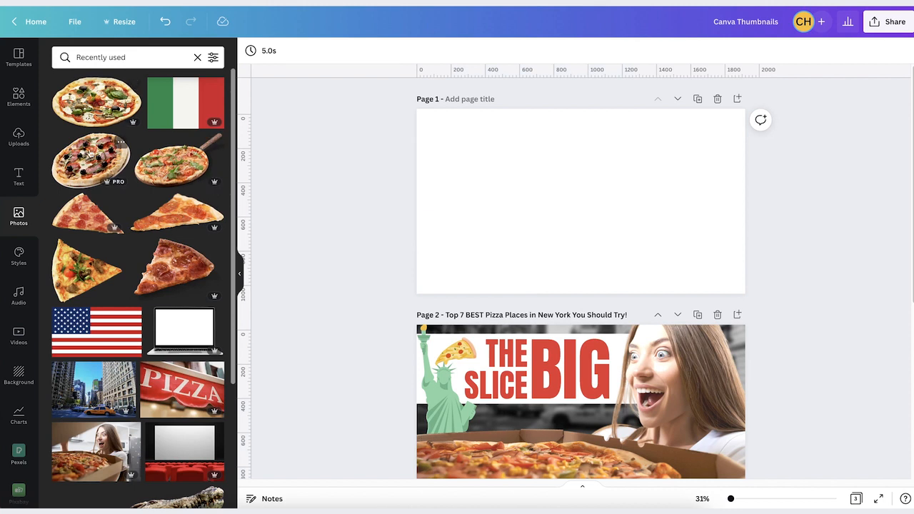
click(109, 165)
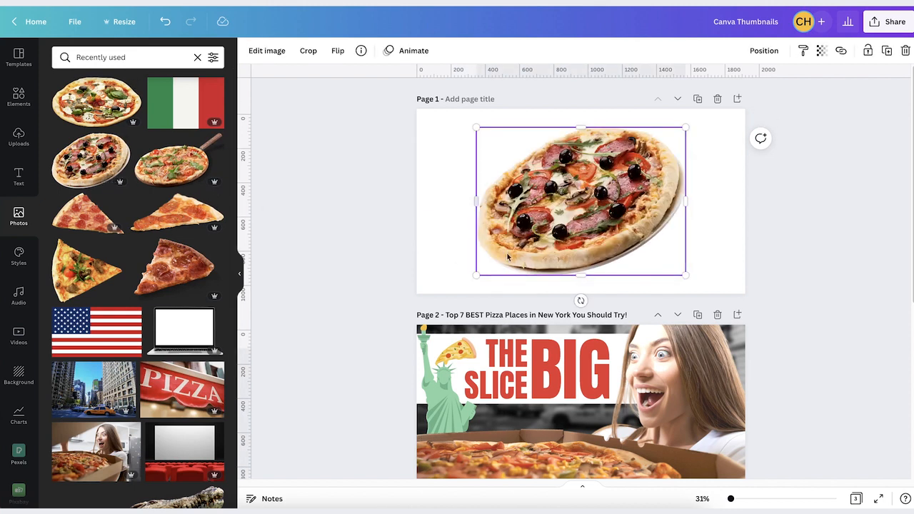
Rotate the olive pizza to about 31°, enlarge it slightly and place it in the lower-left corner of page 1
drag(581, 300, 515, 286)
drag(559, 216, 493, 252)
drag(475, 114, 485, 143)
drag(504, 243, 501, 247)
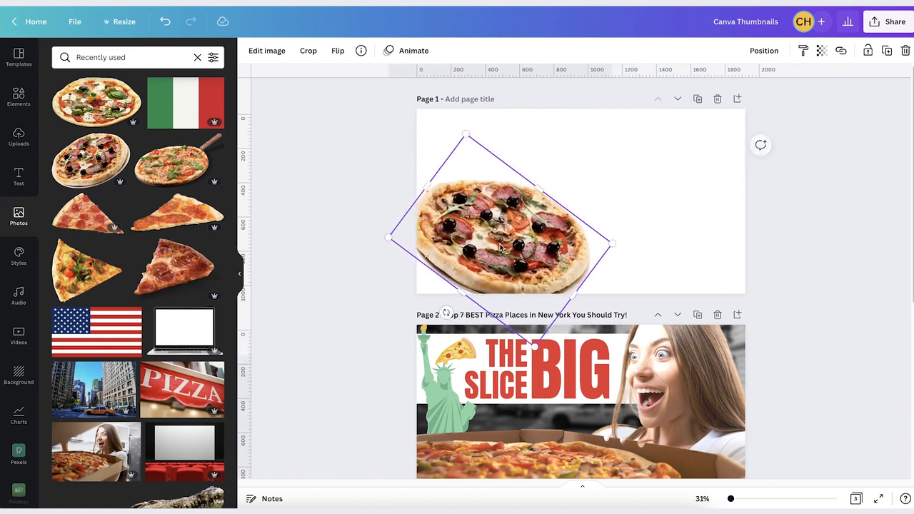
mouse_move(389, 237)
mouse_down()
mouse_move(381, 226)
mouse_move(372, 238)
mouse_up()
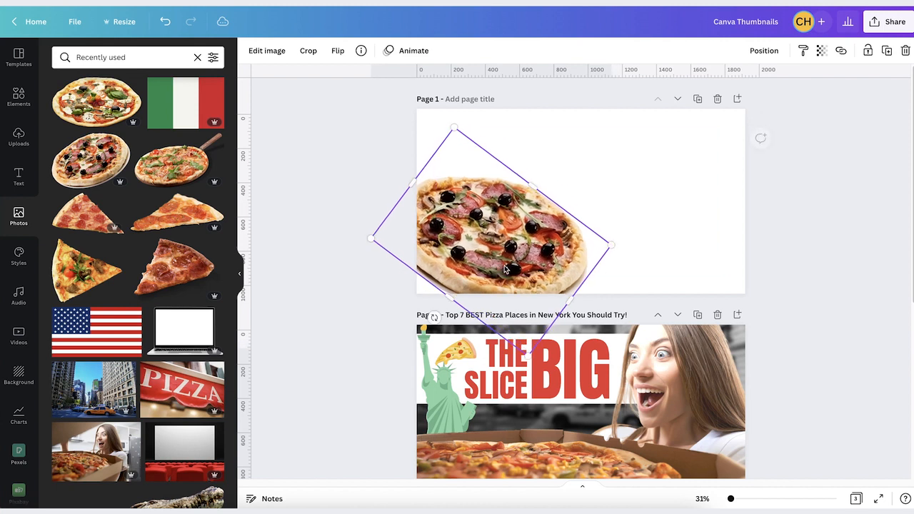
drag(435, 316, 443, 323)
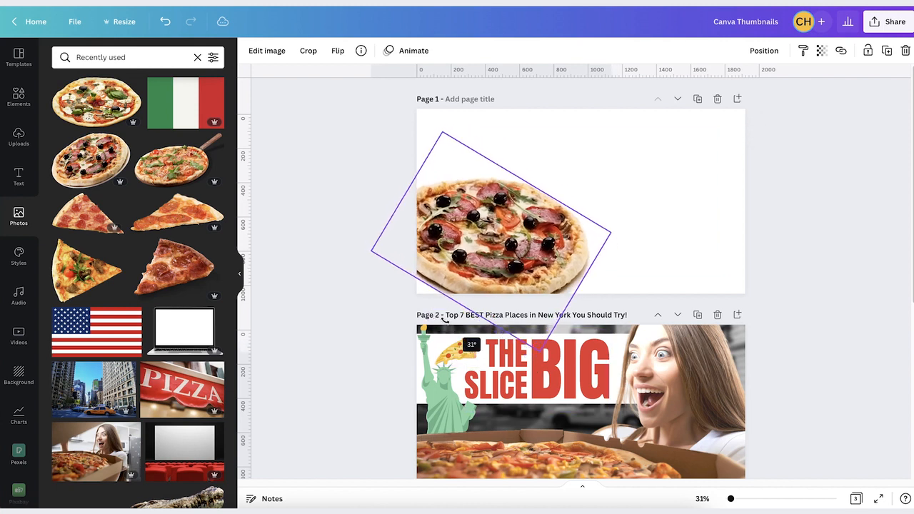
mouse_move(444, 243)
mouse_down()
mouse_move(437, 247)
mouse_move(448, 239)
mouse_up()
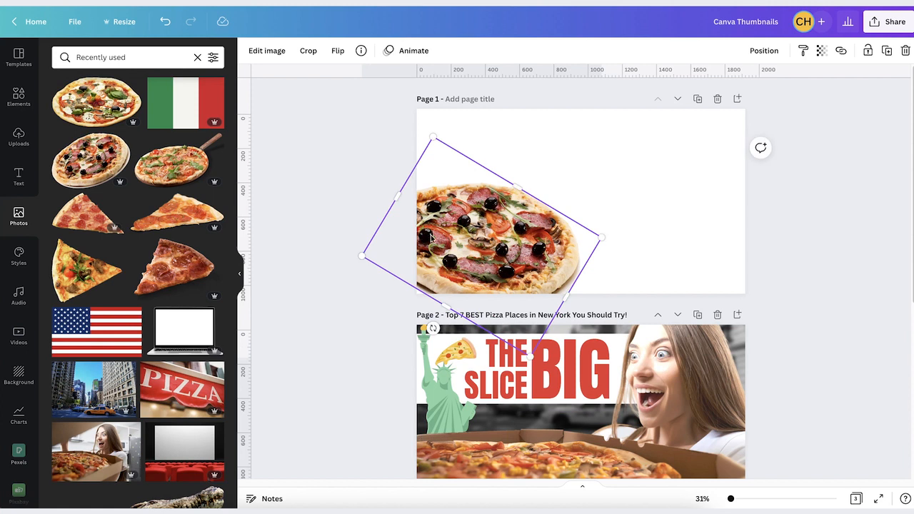
Add the pizza on the wooden paddle, enlarge it, tilt it slightly counterclockwise and place it in page 1's lower-right corner, cropping off the handle
click(163, 170)
drag(563, 217, 587, 249)
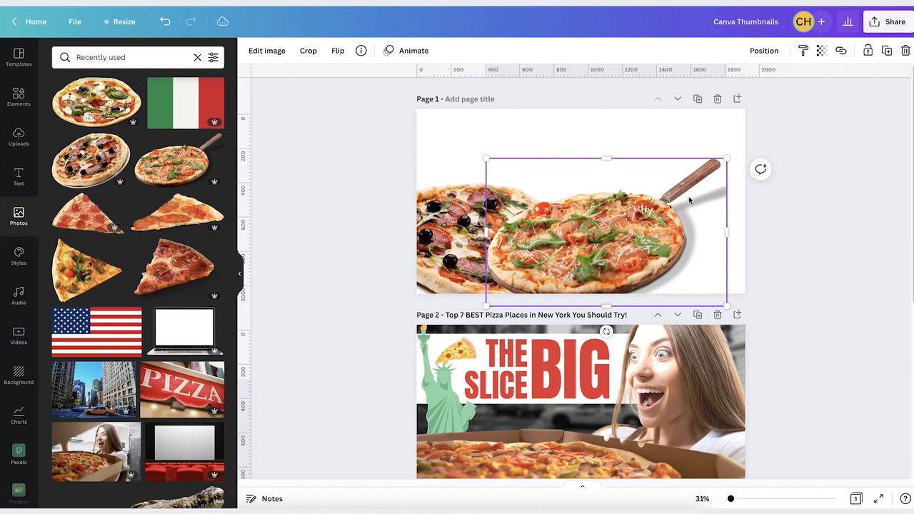
drag(727, 158, 745, 148)
drag(581, 252, 668, 257)
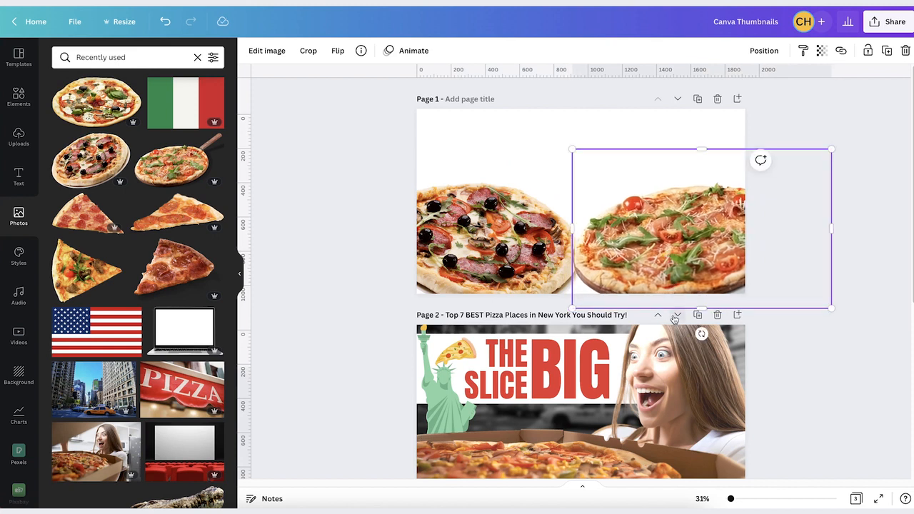
drag(702, 334, 711, 332)
drag(698, 272, 695, 270)
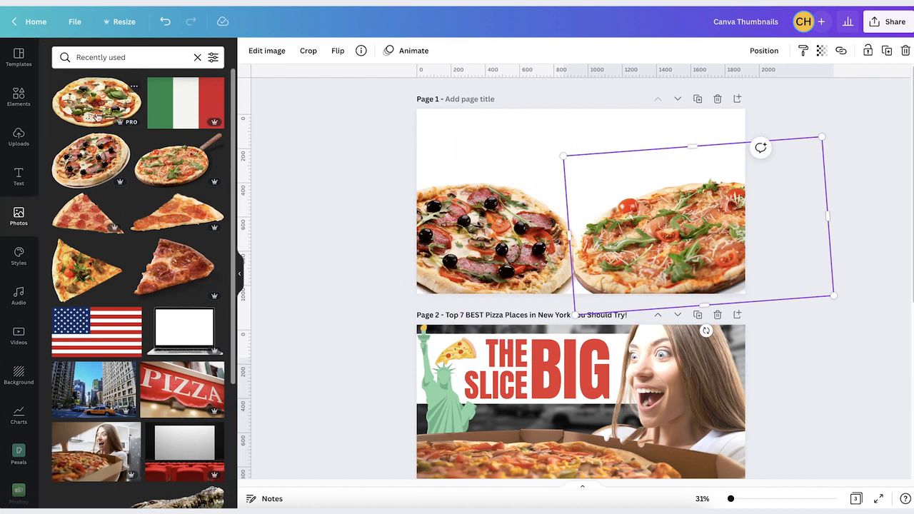
Search the elements for "vs" and add the yellow VS graphic with the red lightning bolt to page 1
click(19, 95)
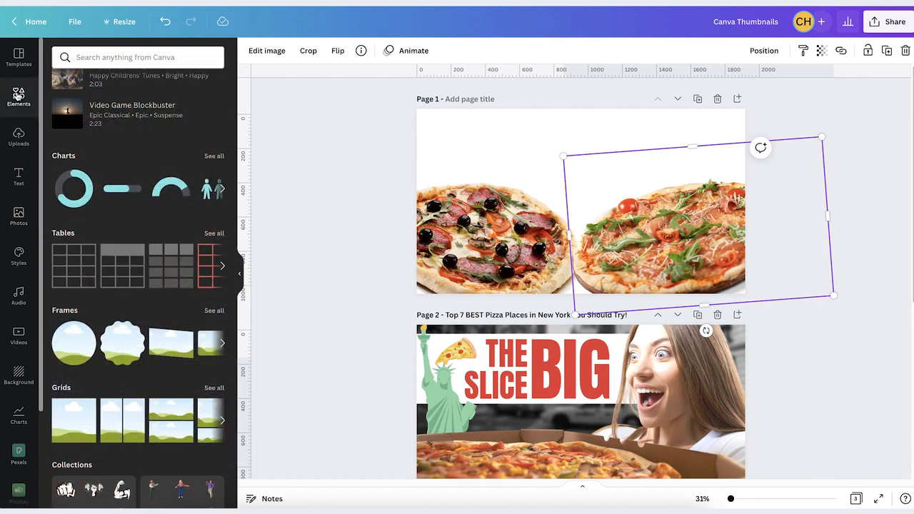
click(116, 58)
text(vs)
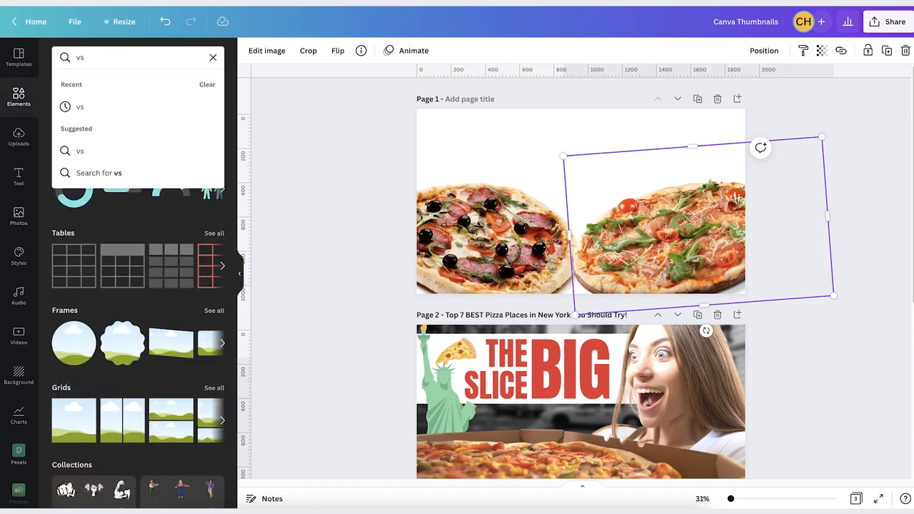
key(Return)
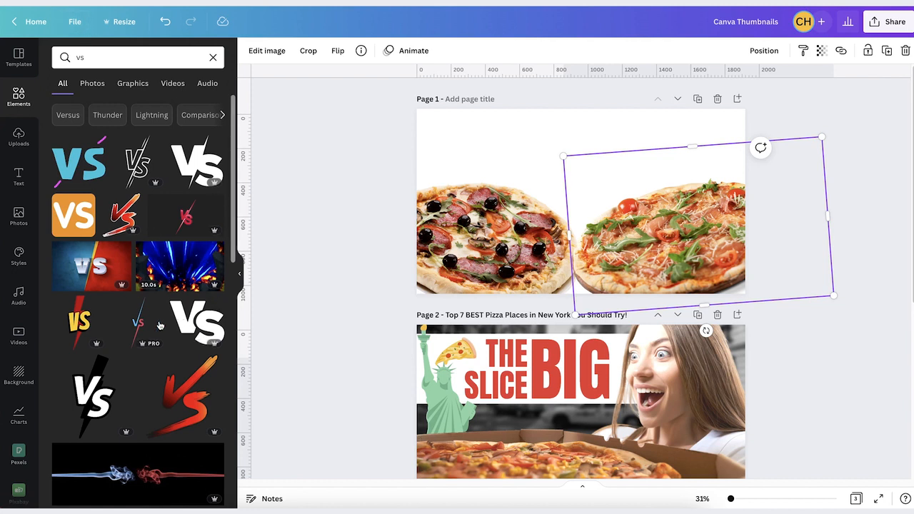
click(82, 323)
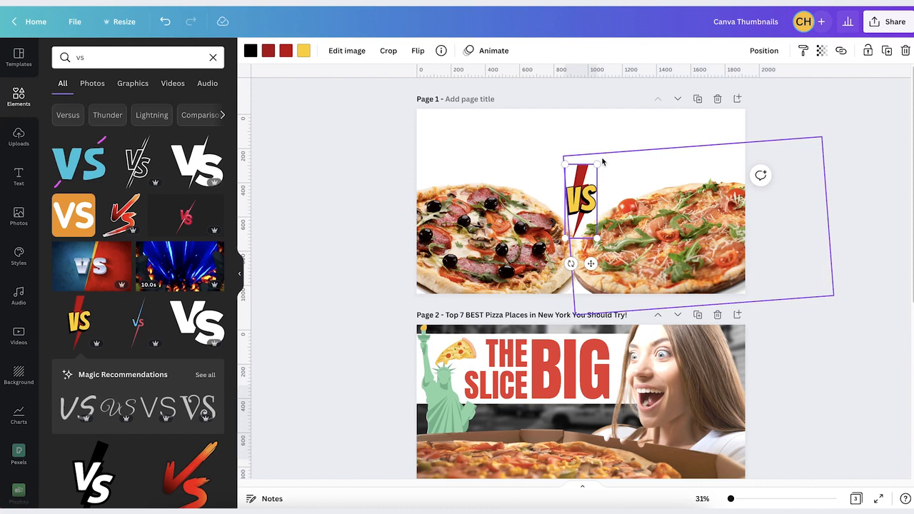
Enlarge the VS graphic to span the full page height and center it between the two pizzas
drag(597, 164, 621, 109)
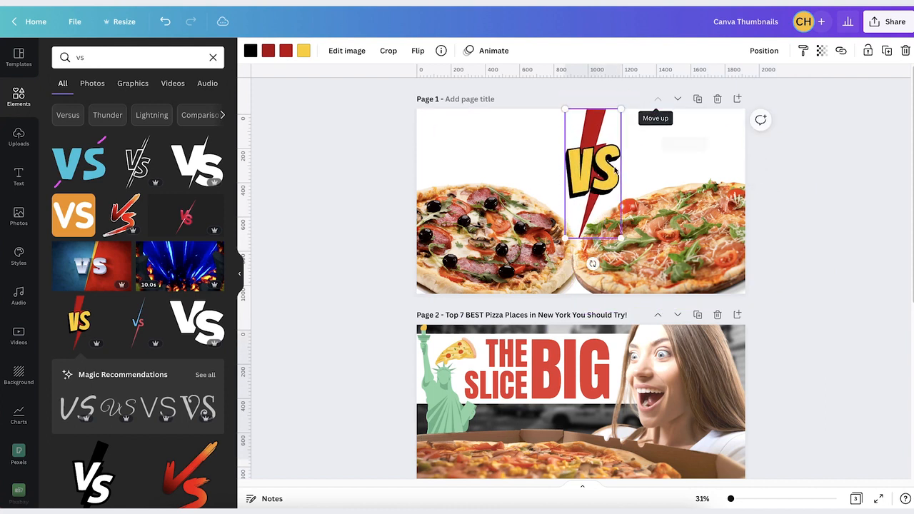
drag(566, 237, 527, 326)
drag(581, 243, 586, 242)
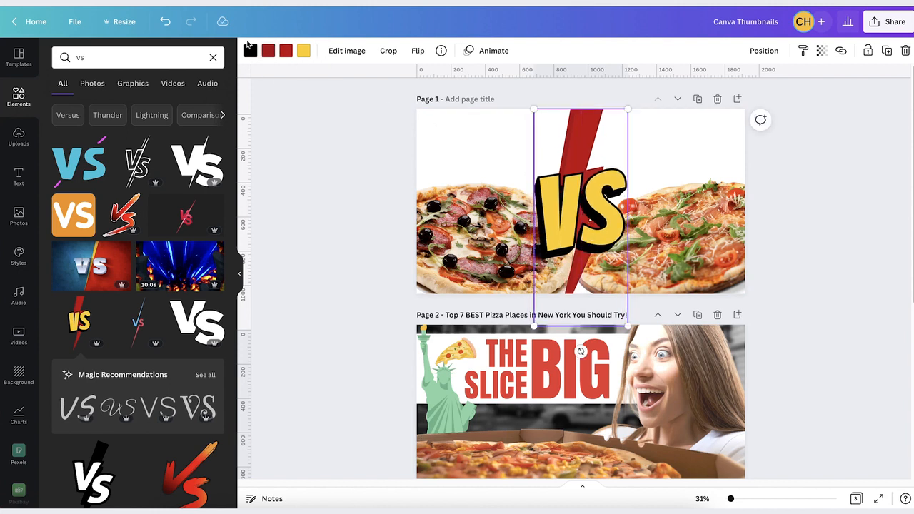
Recolor the VS graphic with light yellow letters, a bright red bolt and a black bolt edge, using the default colors
click(668, 223)
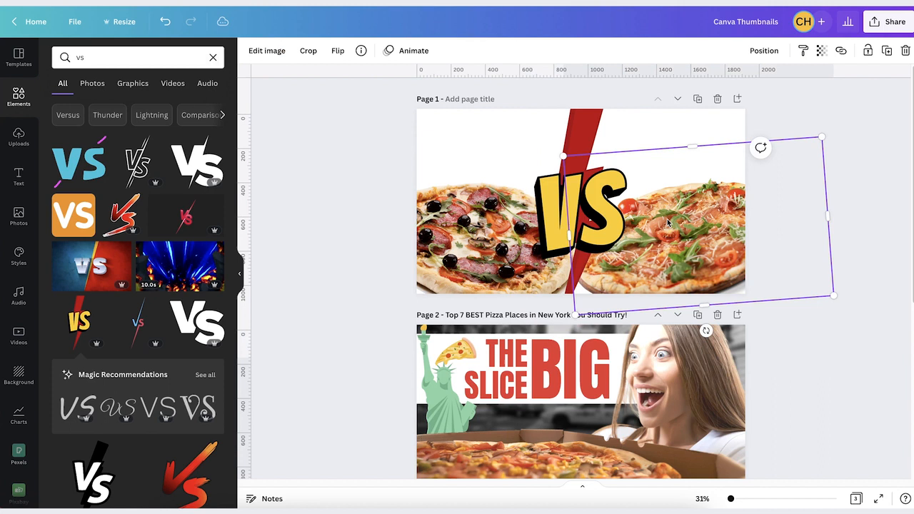
click(561, 225)
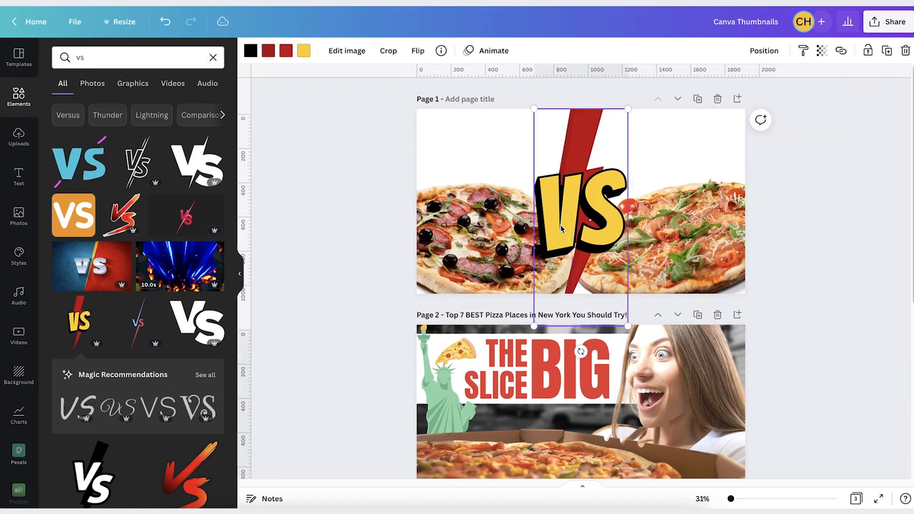
click(304, 51)
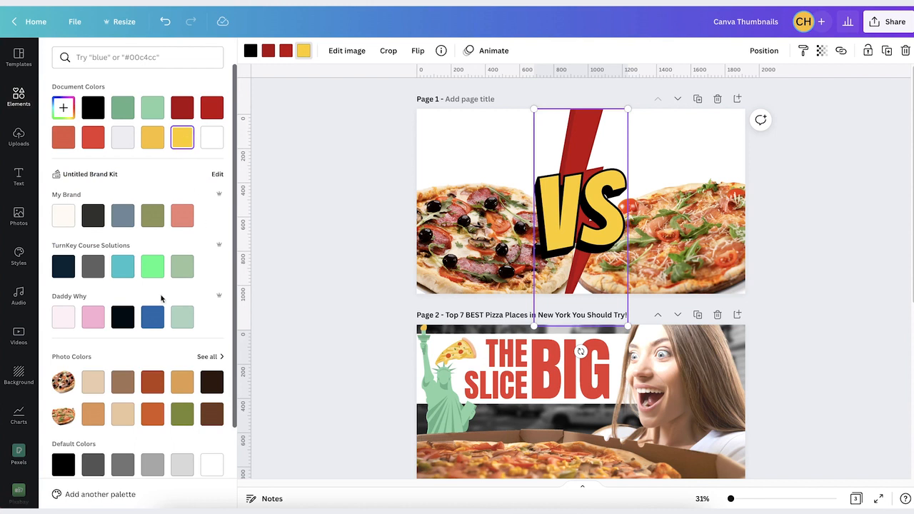
scroll(171, 286, down, 3)
click(152, 454)
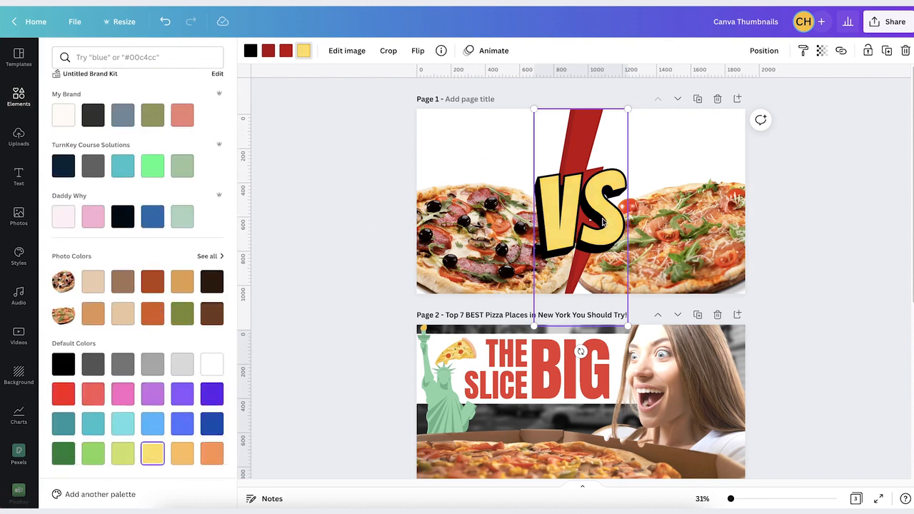
click(288, 56)
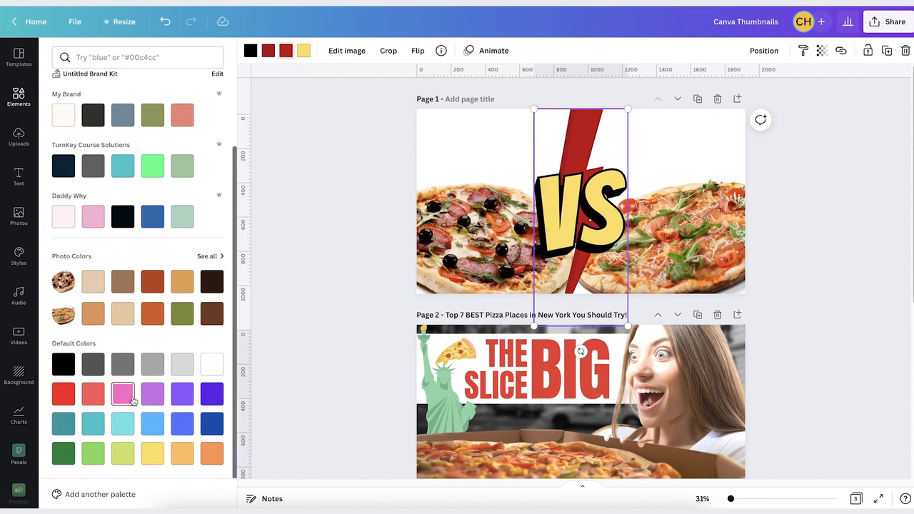
click(63, 395)
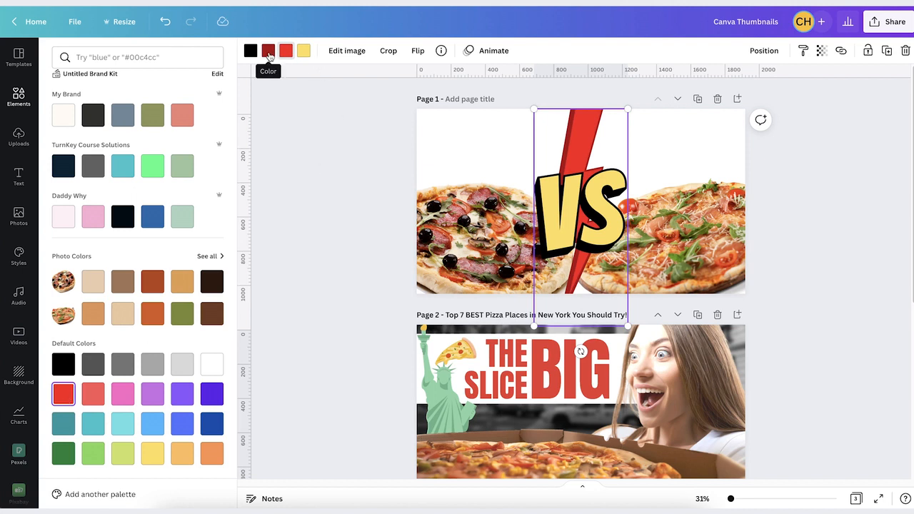
click(63, 366)
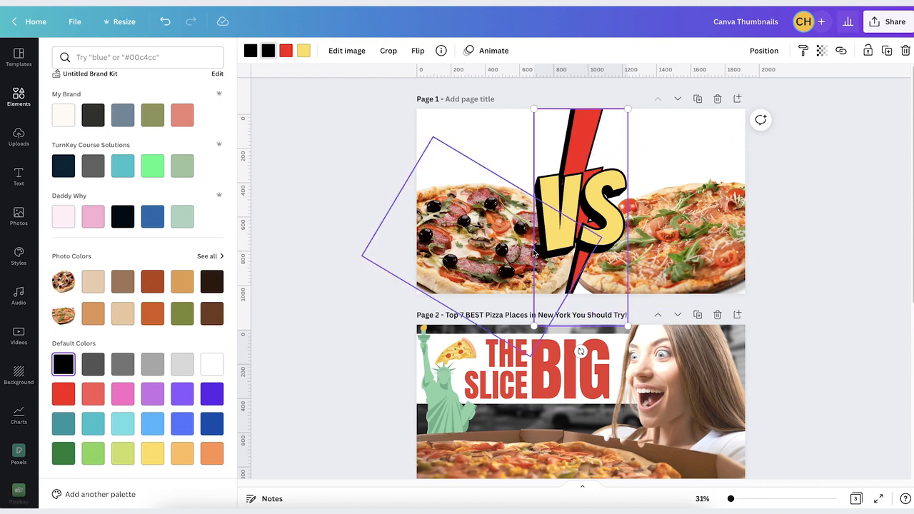
click(348, 218)
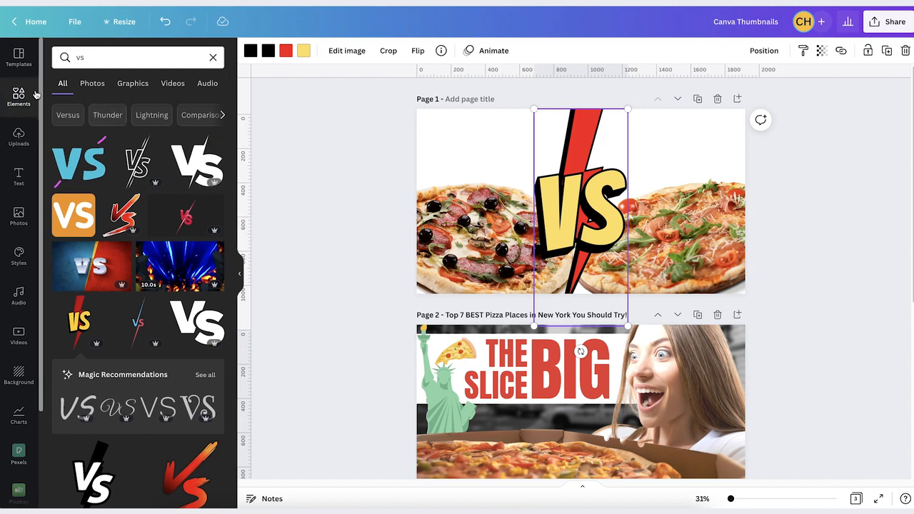
Clear the element search, add a single-cell grid behind the artwork and narrow it to the left half of page 1
click(213, 58)
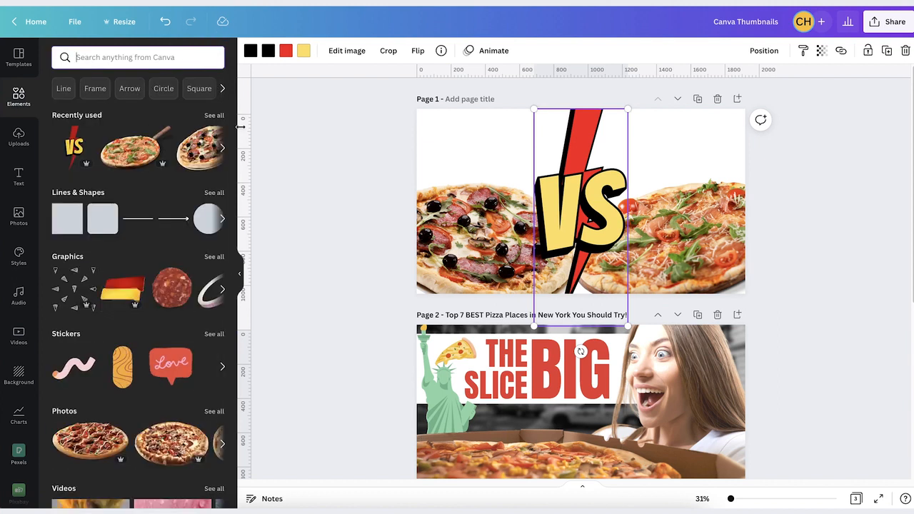
scroll(173, 226, down, 3)
scroll(172, 222, down, 7)
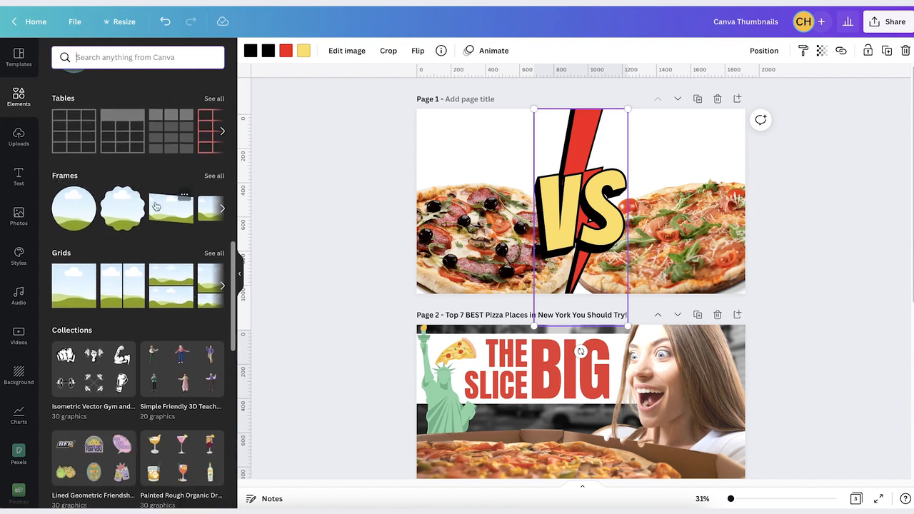
click(77, 292)
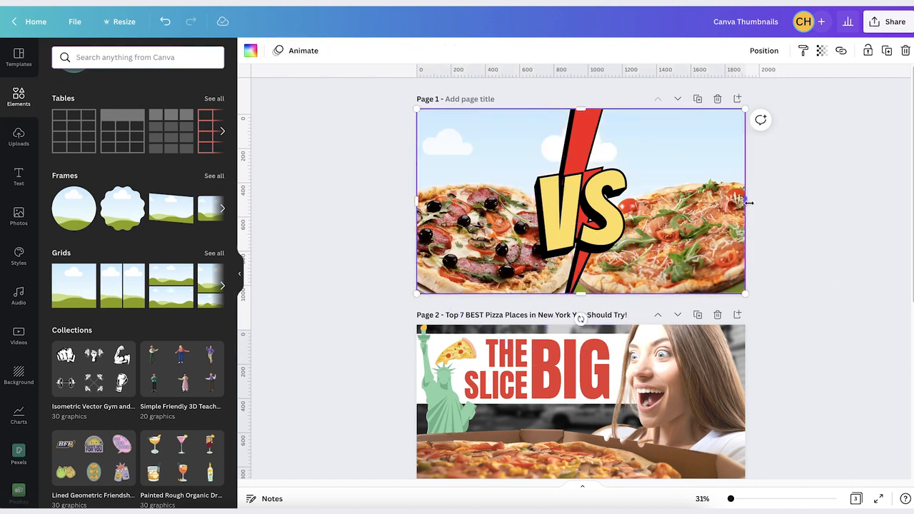
drag(747, 203, 584, 198)
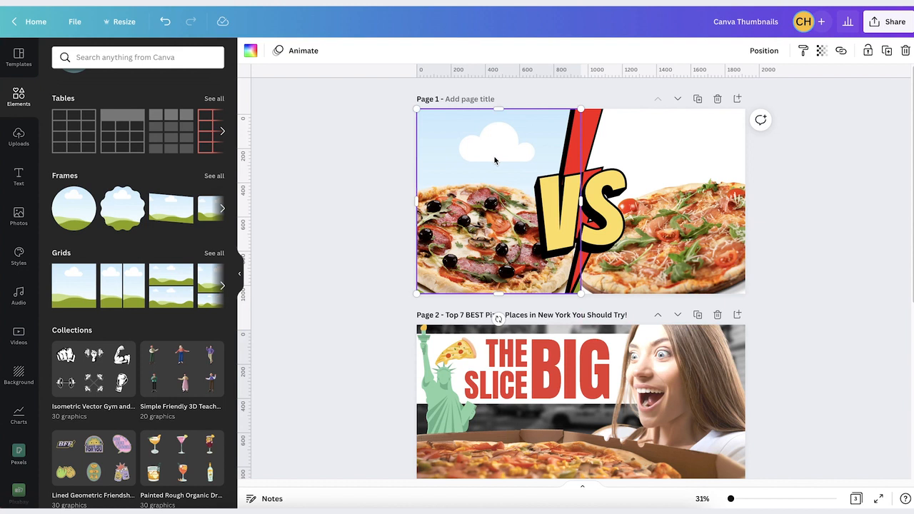
Duplicate the grid cell onto the right half of page 1 and send the copy to the back
drag(494, 160, 662, 212)
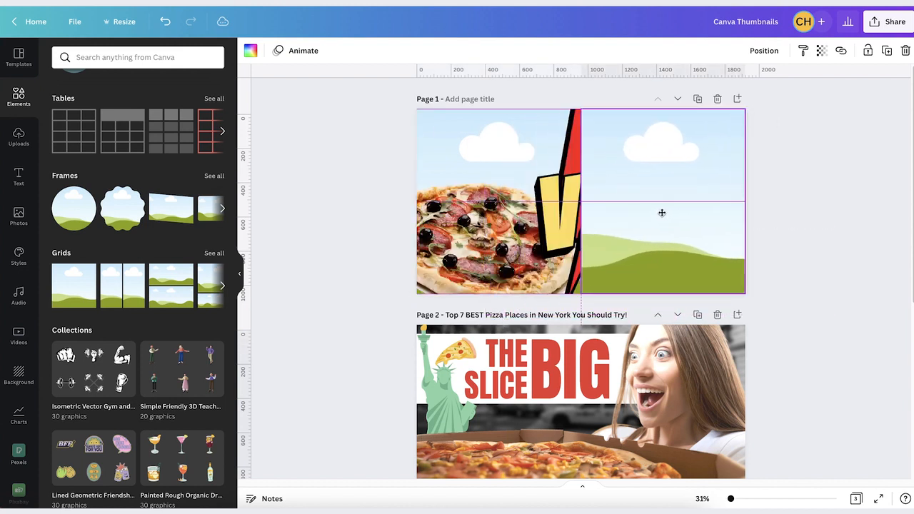
click(773, 50)
click(729, 105)
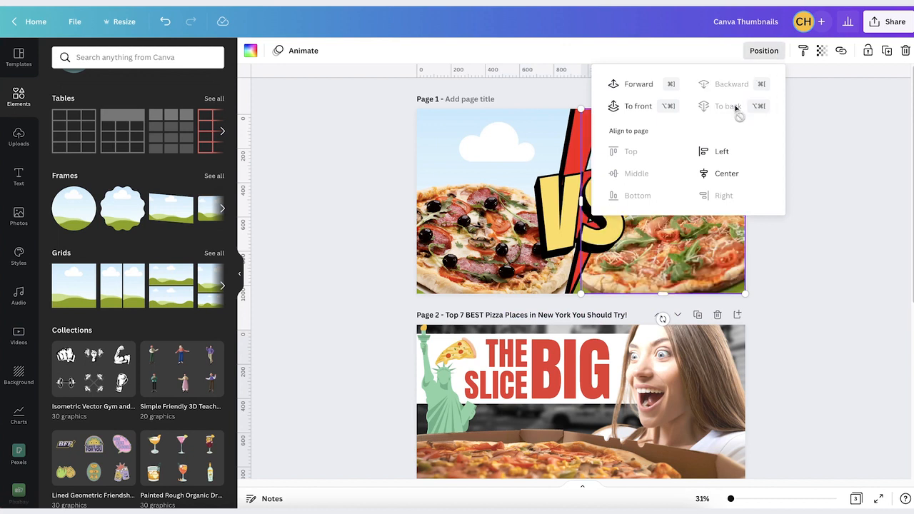
click(322, 116)
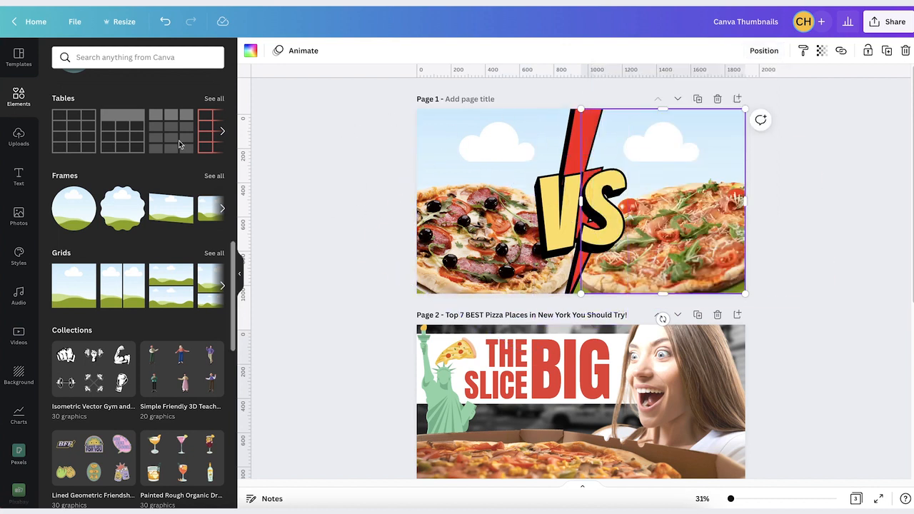
Search the elements for "us flag" and place the first flat American flag into the left grid cell
click(116, 59)
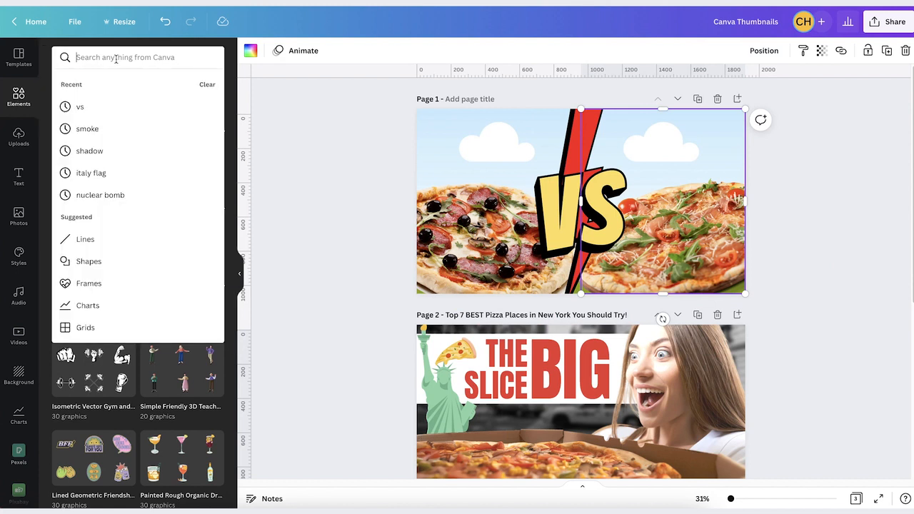
text(us flag)
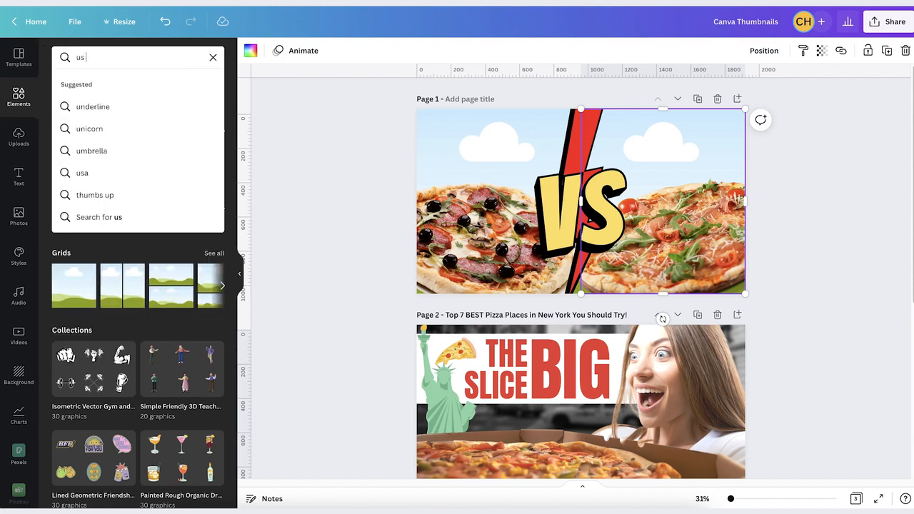
key(Return)
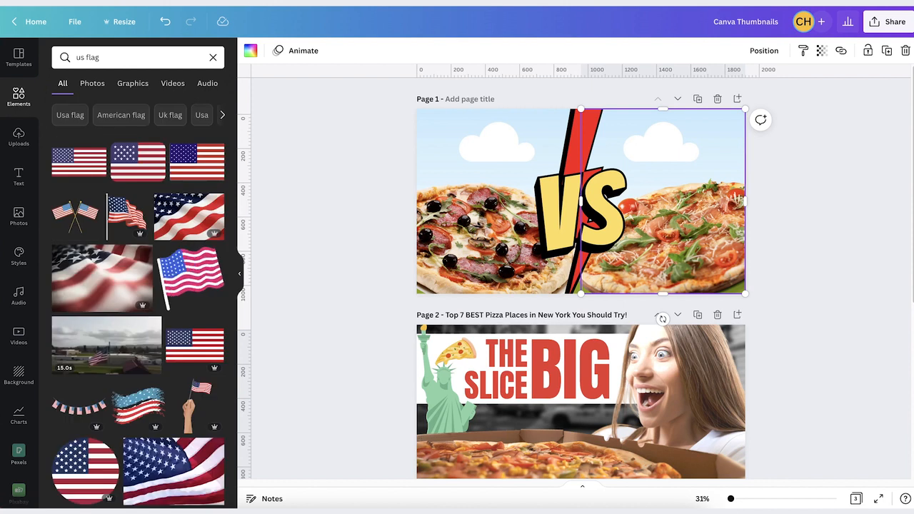
click(80, 165)
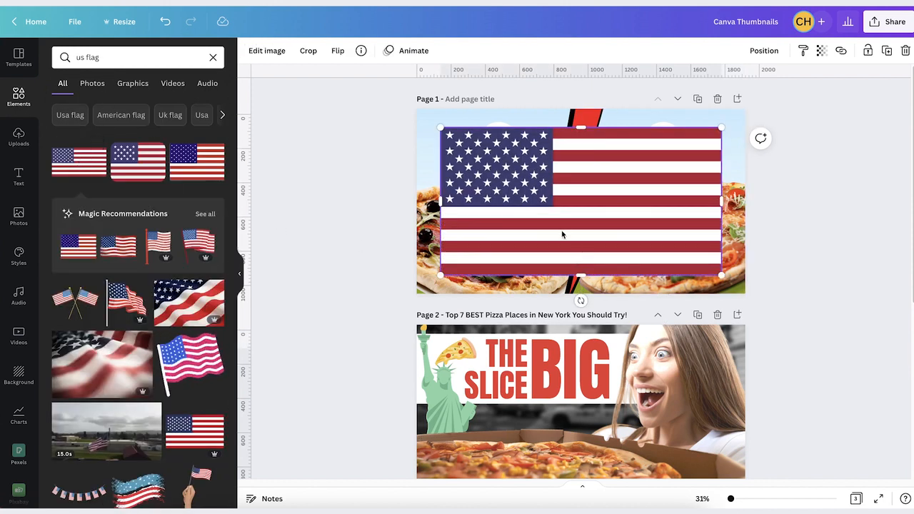
drag(562, 235, 494, 160)
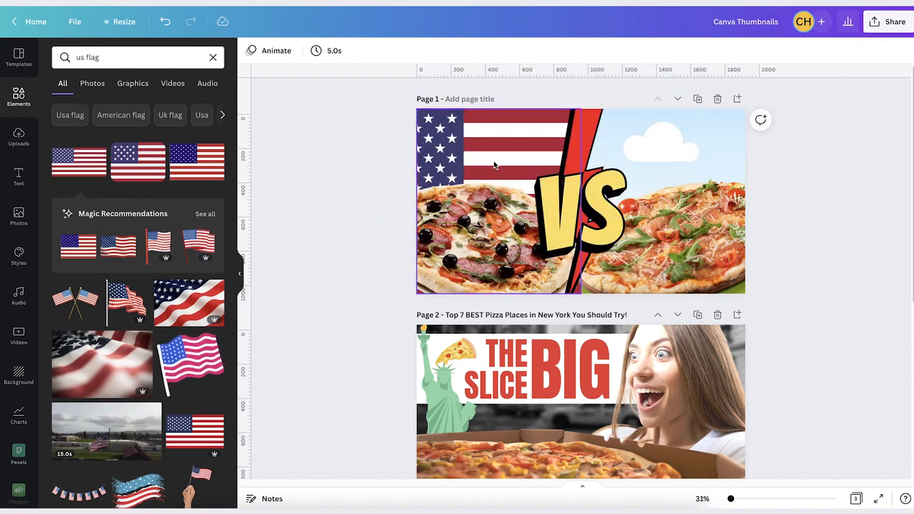
Reposition the American flag inside its grid cell so more of the star field shows above the pizza
double_click(494, 165)
drag(493, 164, 526, 179)
click(839, 321)
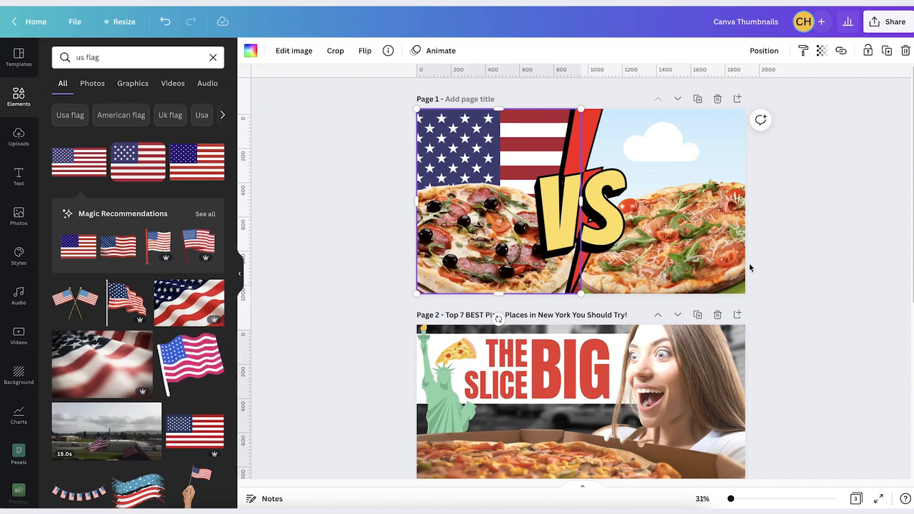
Search the elements for "italy flag" and place an Italian flag into the right grid cell of page 1
double_click(87, 58)
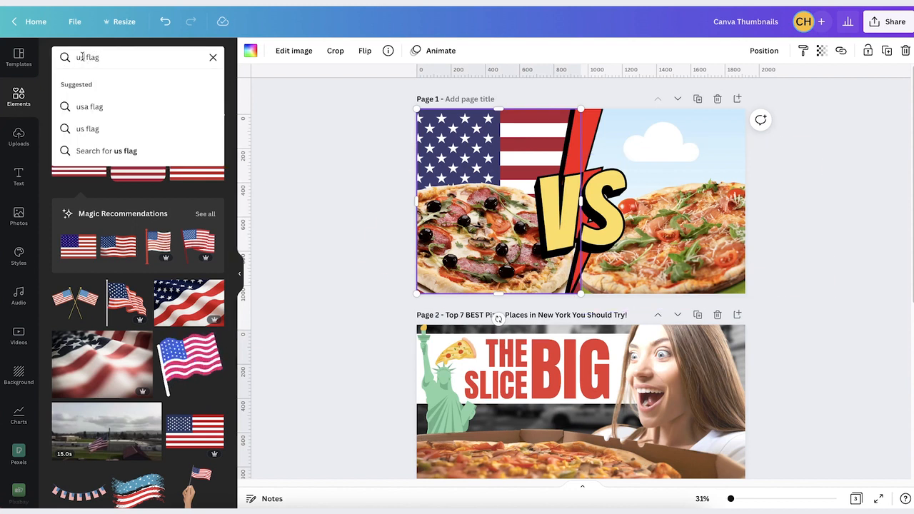
text(italy)
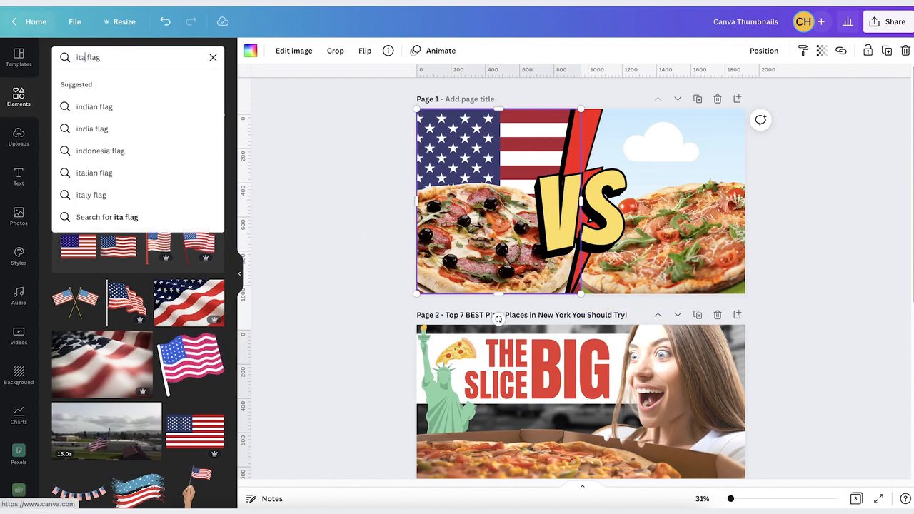
key(Return)
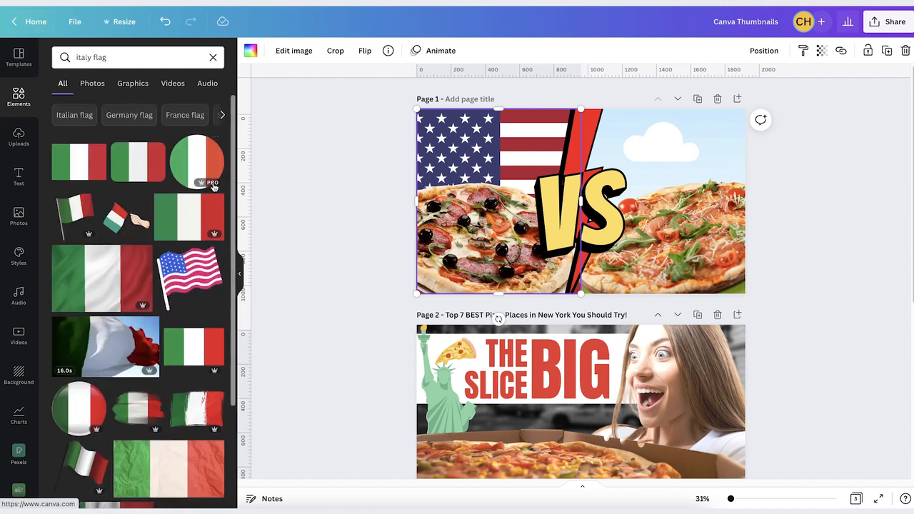
click(80, 175)
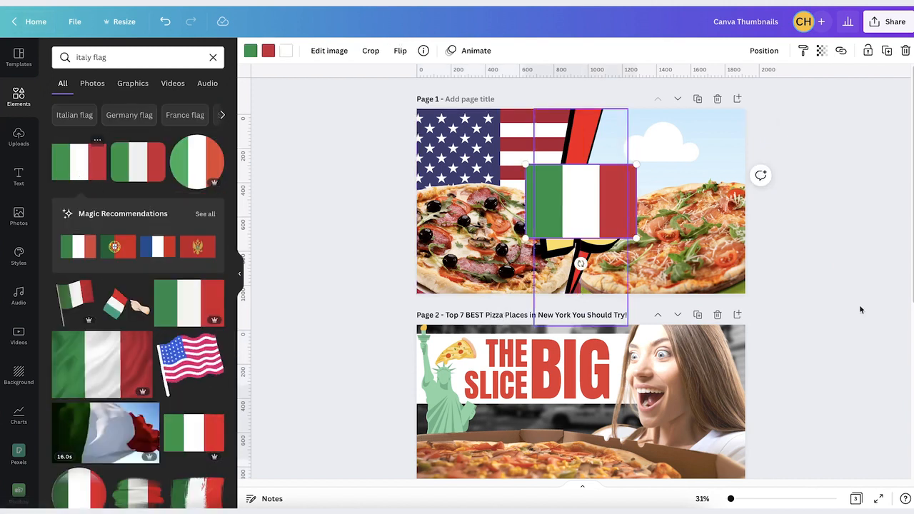
drag(566, 210, 647, 152)
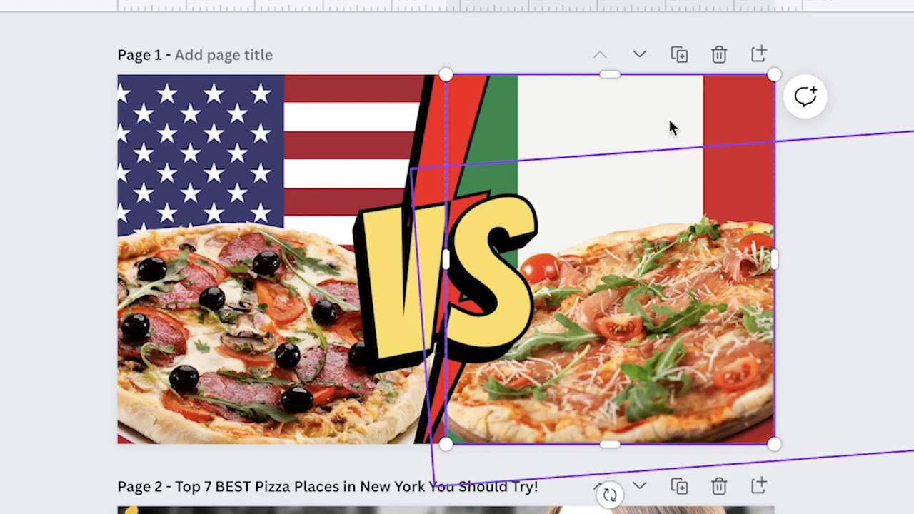
Shorten the Italian flag's grid cell from its lower edge to a height of about 634, leaving the top in place
drag(609, 445, 625, 289)
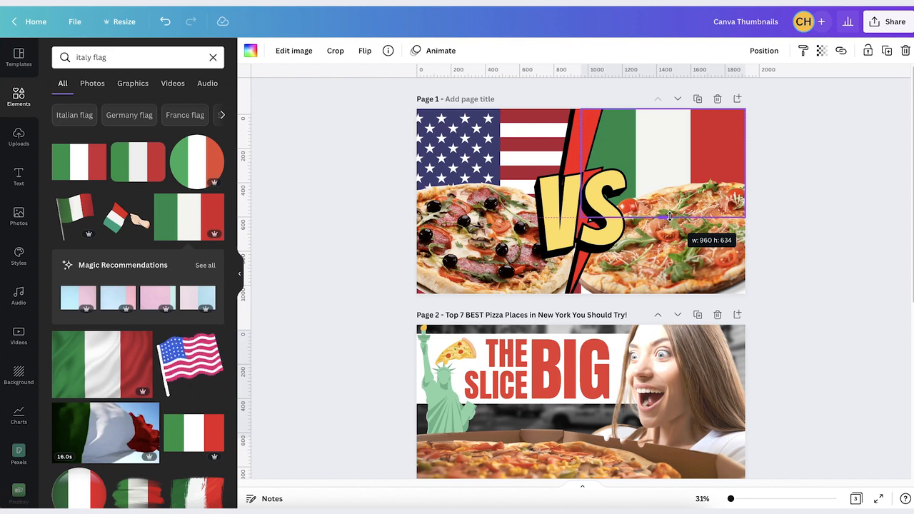
drag(670, 216, 670, 217)
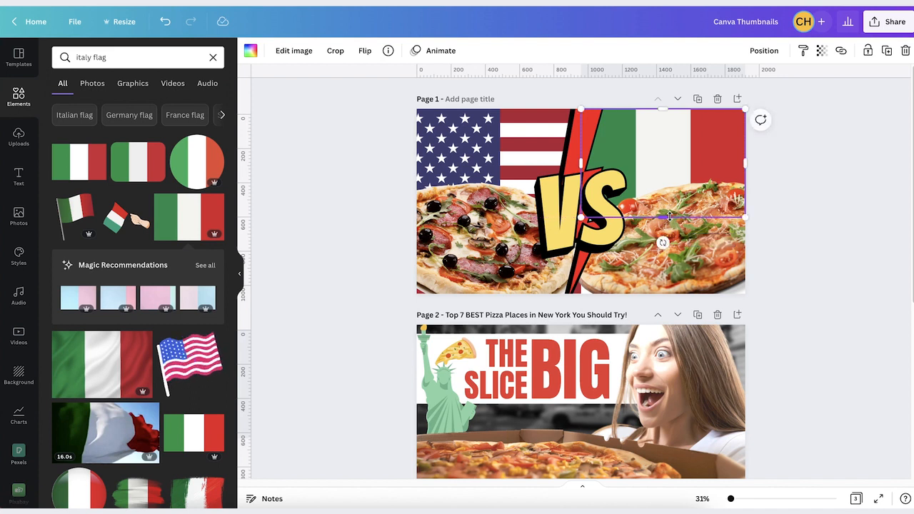
click(809, 306)
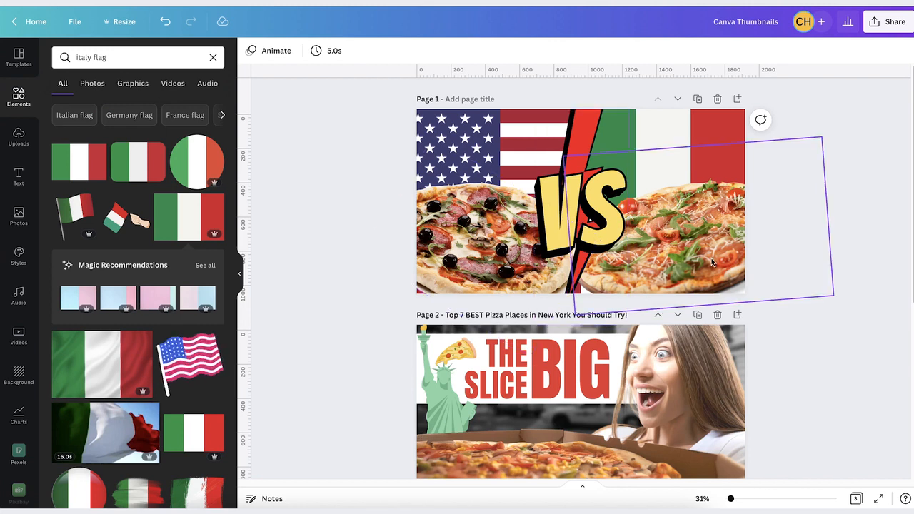
Title page 1 "US vs Italy | Pizza Wars"
click(461, 100)
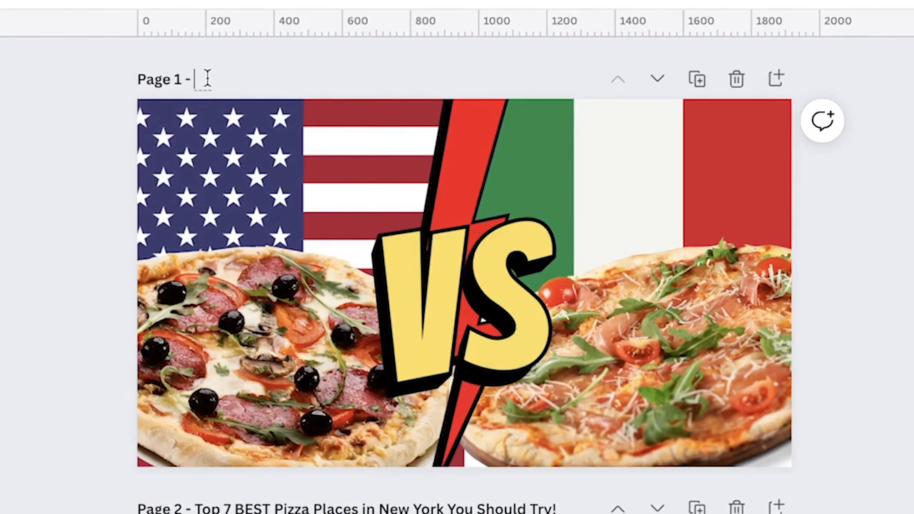
text(US vs Italy | Pizza Wars)
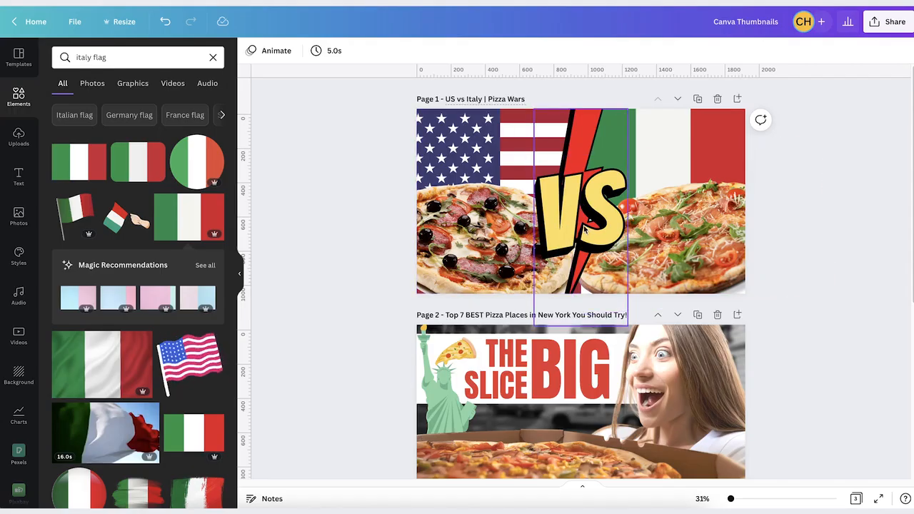
Add a heading to page 1 in the Anton font with the text "WHO"
click(18, 177)
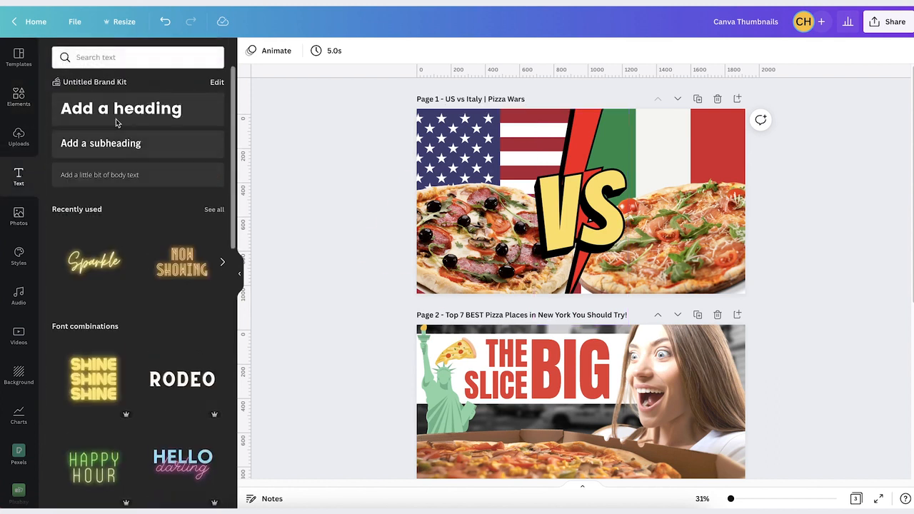
click(135, 116)
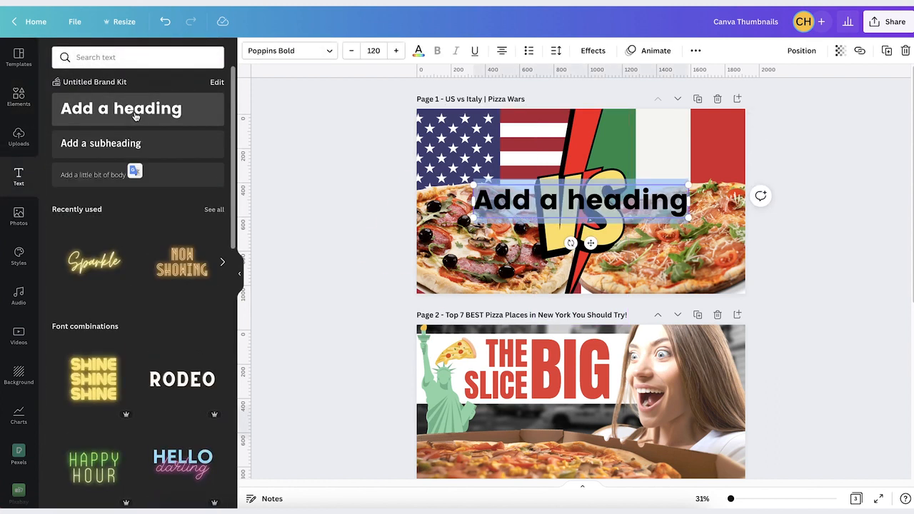
click(286, 51)
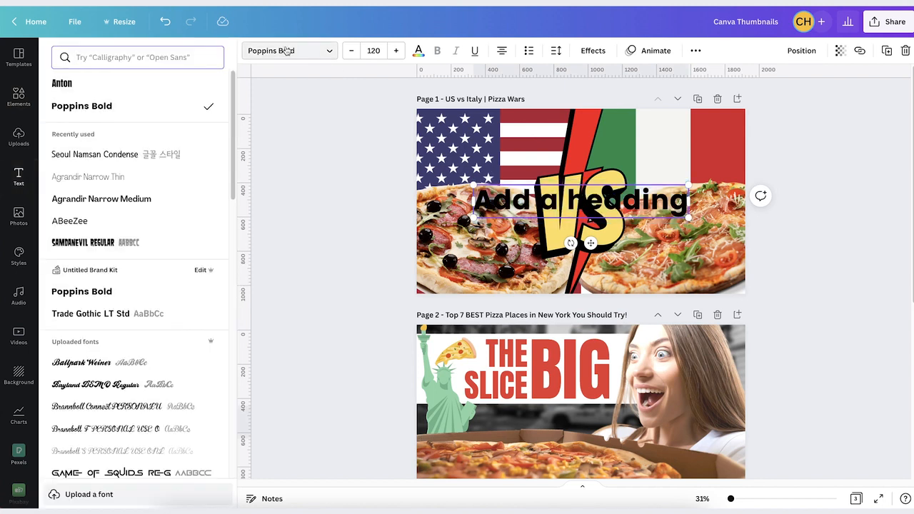
click(92, 86)
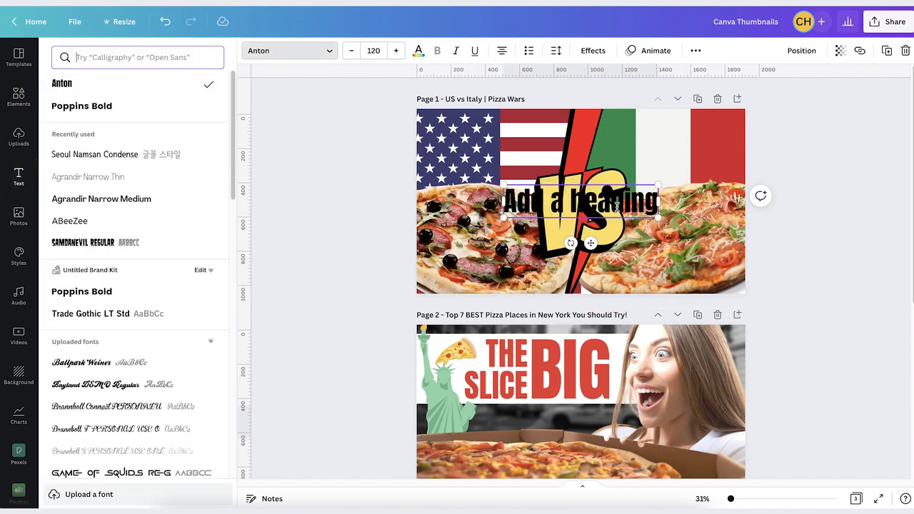
double_click(618, 207)
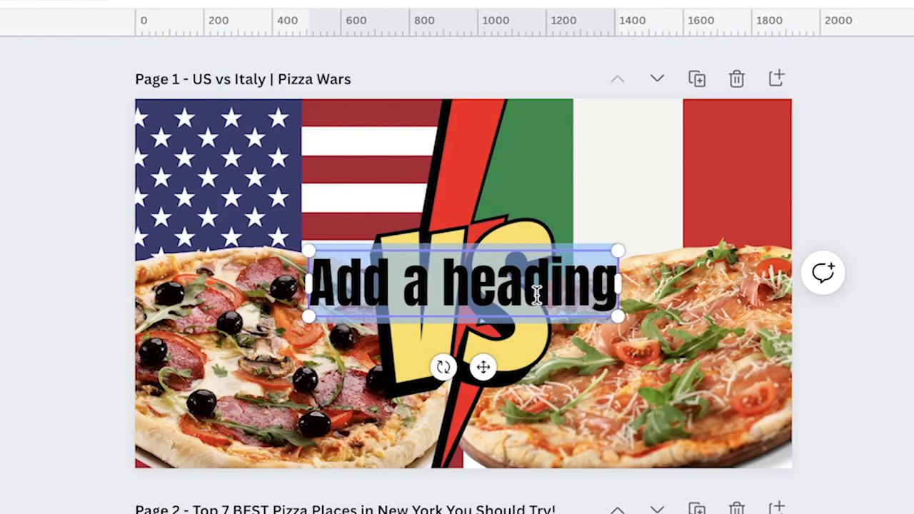
text(WHO)
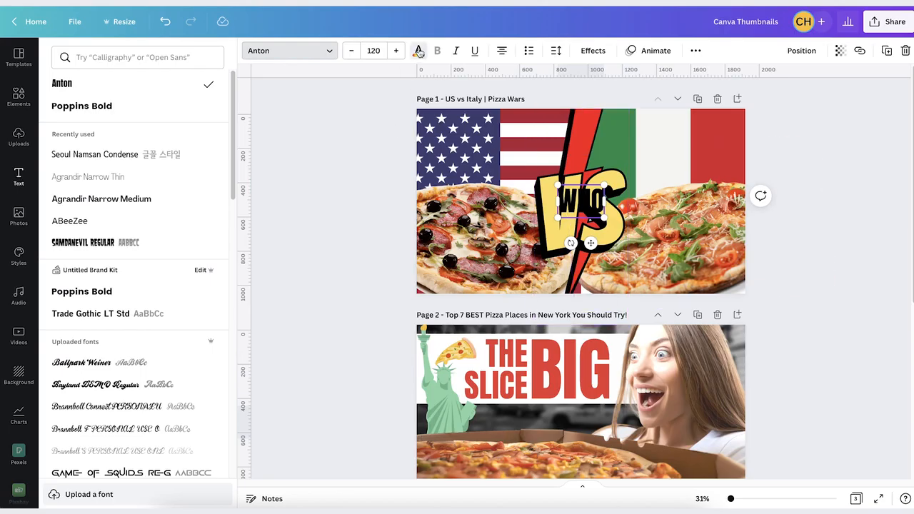
Colour the WHO text white, enlarge it to about size 172 and move it onto the American flag's stripes
click(419, 52)
click(182, 137)
drag(558, 185, 514, 165)
click(592, 241)
click(555, 195)
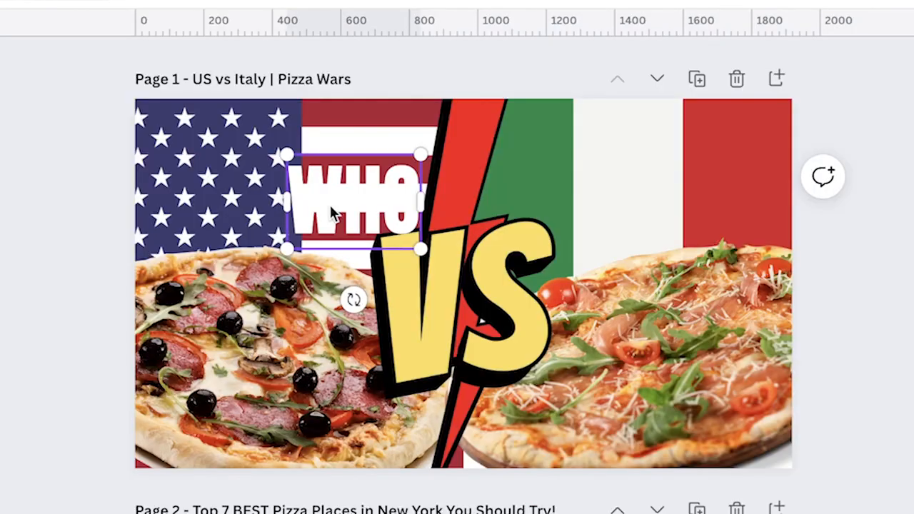
Duplicate the WHO text onto the Italian flag, change the copy to "WINS" and align it level with WHO
drag(331, 213, 540, 207)
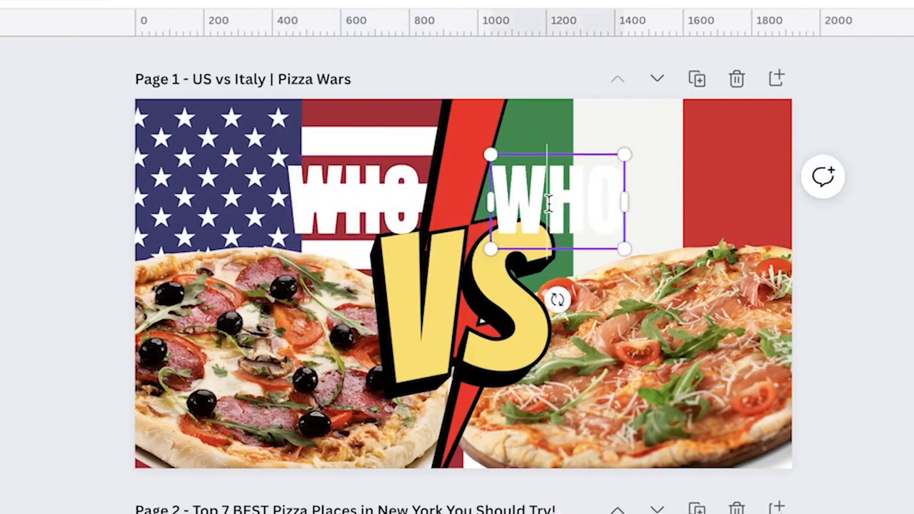
double_click(548, 204)
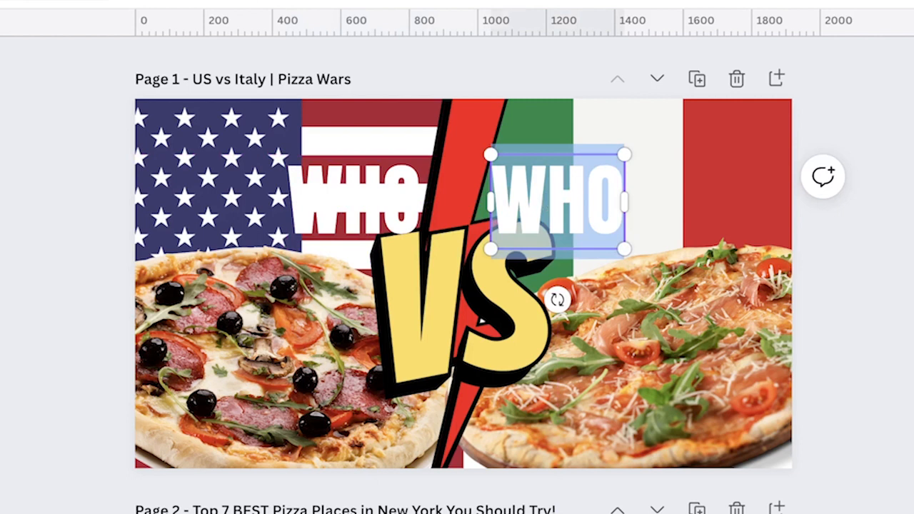
text(WINS)
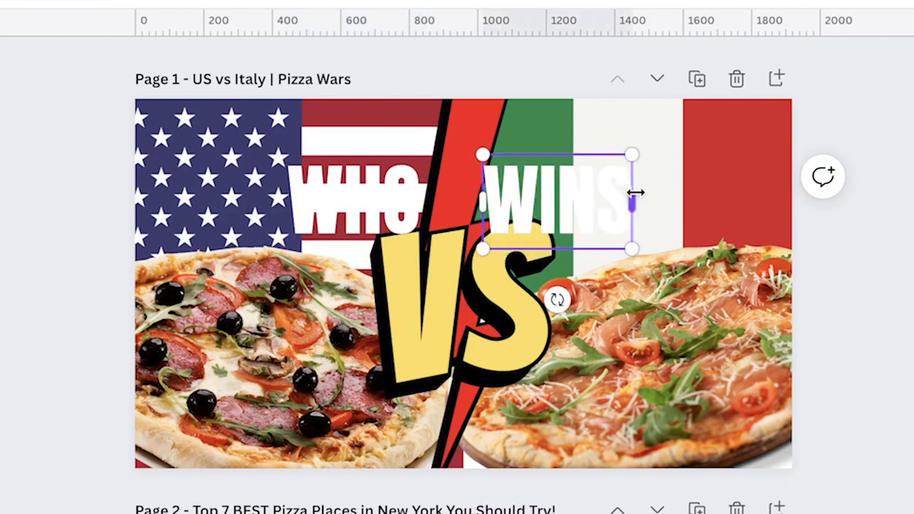
click(901, 286)
drag(571, 210, 573, 207)
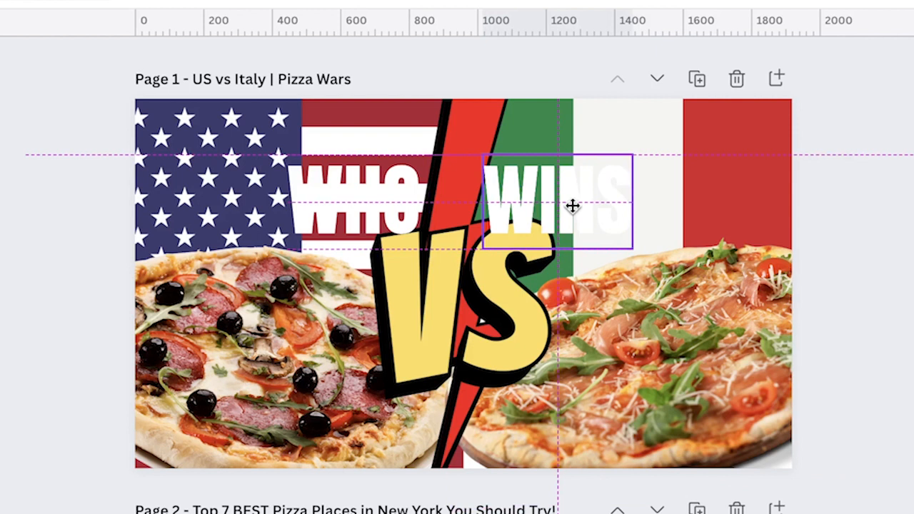
drag(573, 207, 573, 207)
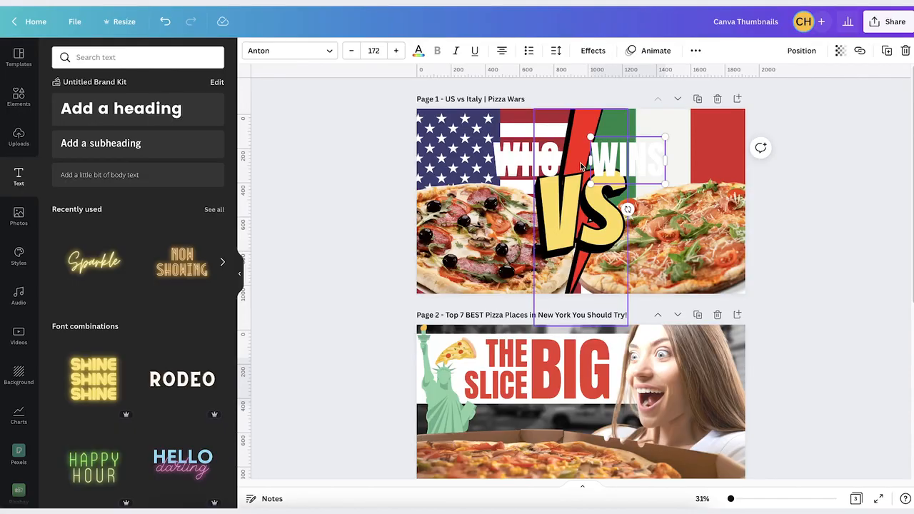
Clear the element search and open the full Lines & Shapes collection
click(19, 97)
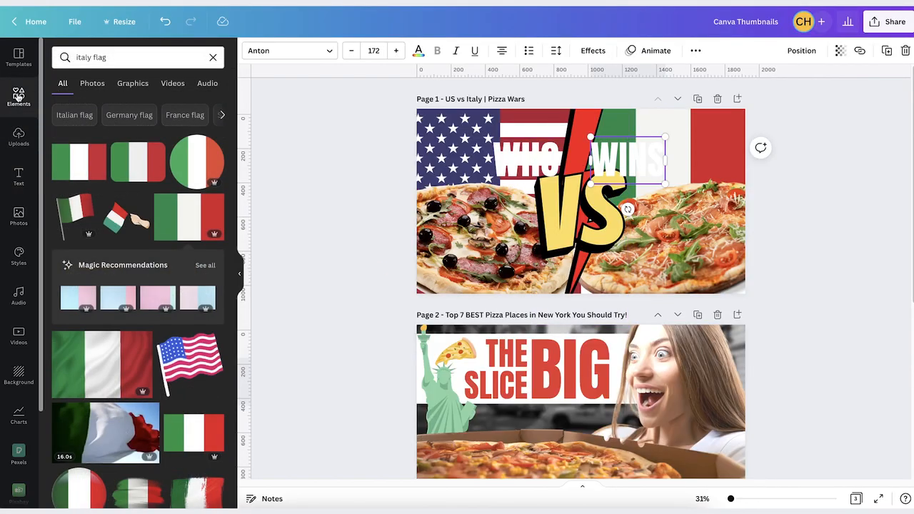
click(213, 59)
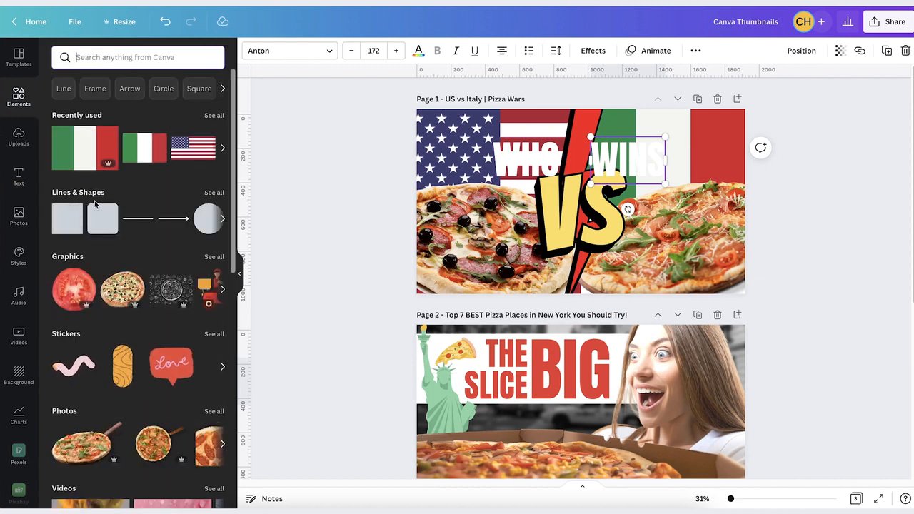
click(217, 195)
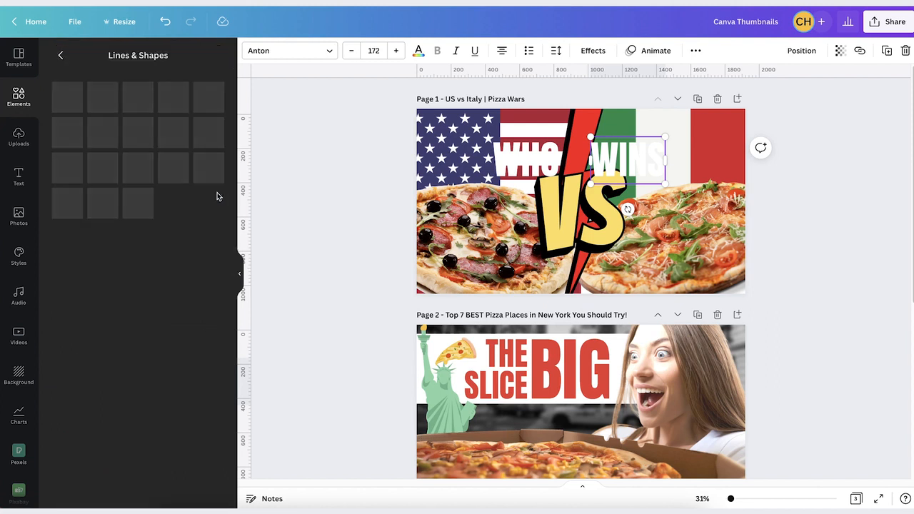
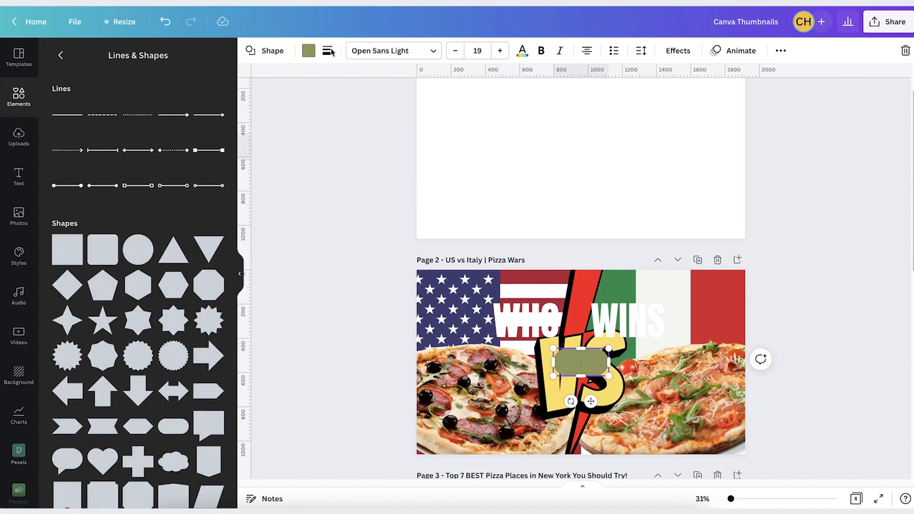
Colour the rounded shape black, then enlarge and stretch it into a pill covering the area around WHO and WINS
click(307, 52)
click(122, 107)
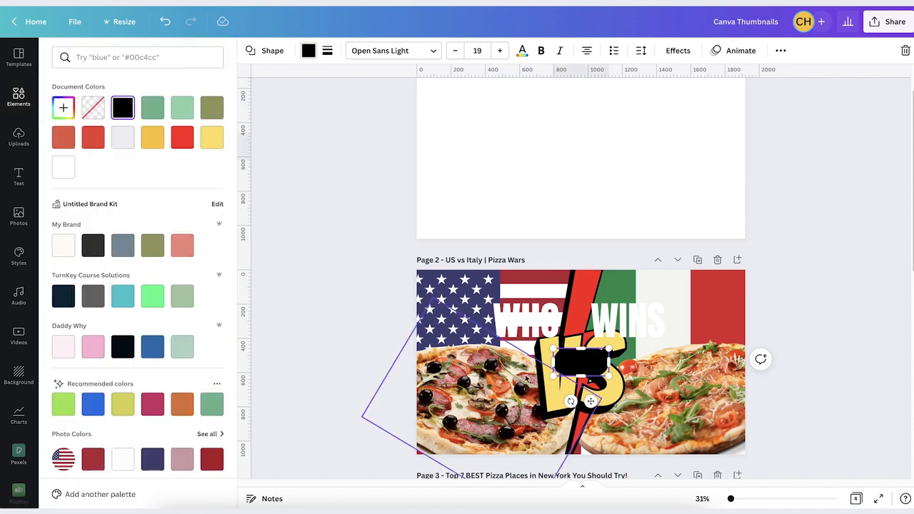
drag(552, 348, 498, 318)
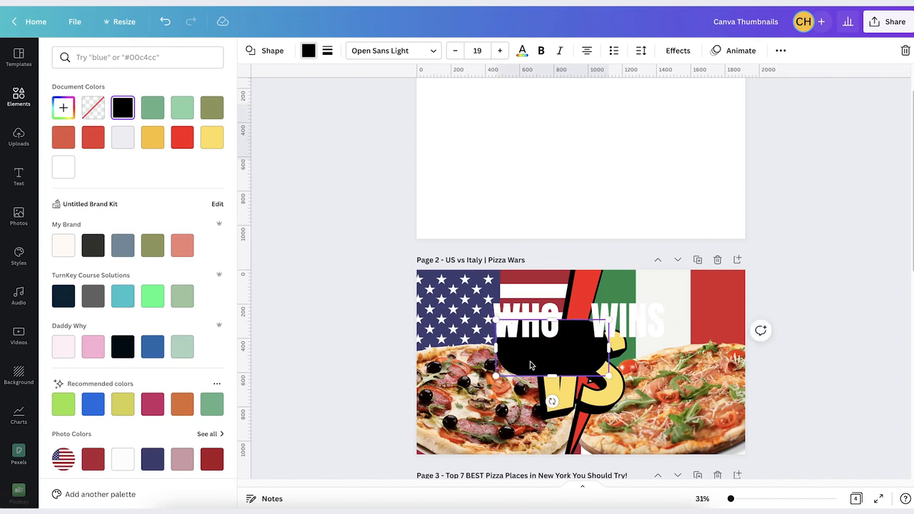
drag(525, 354, 520, 340)
drag(595, 319, 676, 316)
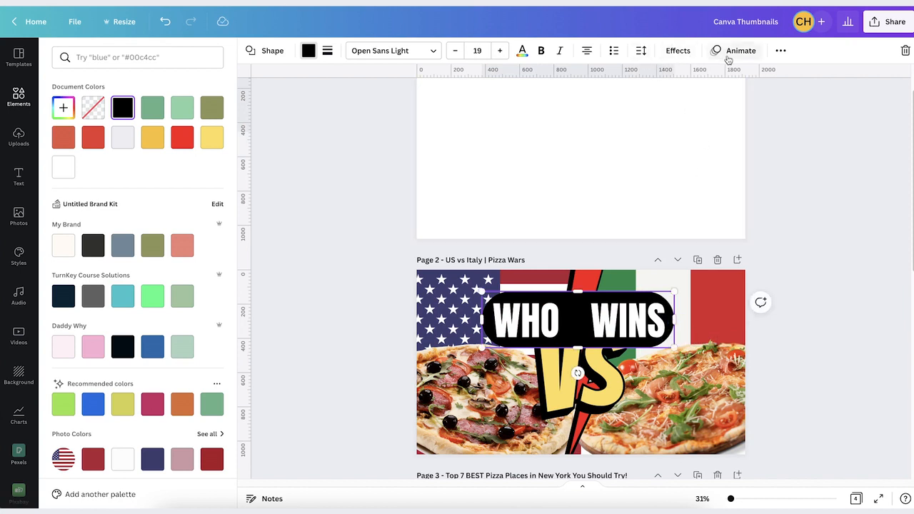
Send the black pill to the back, then bring it forward over both flags but behind the text and VS graphic
click(781, 51)
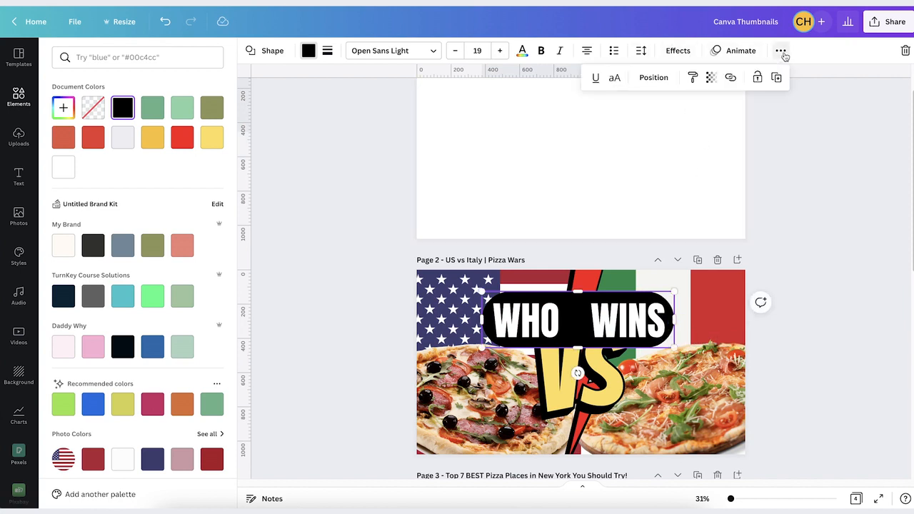
click(654, 78)
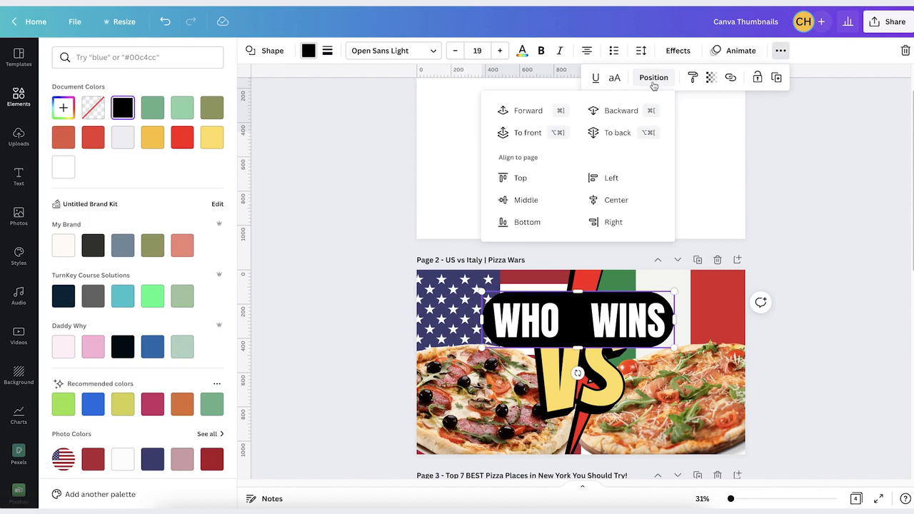
click(618, 134)
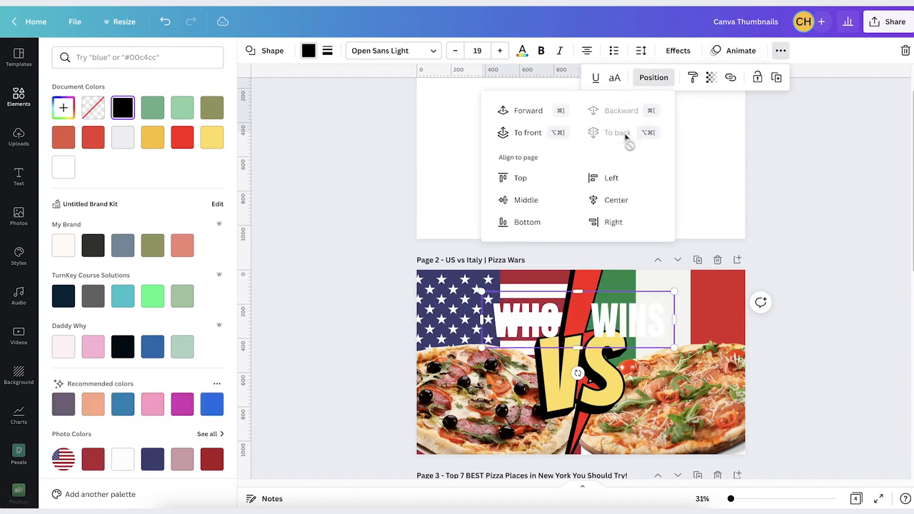
click(527, 112)
click(527, 113)
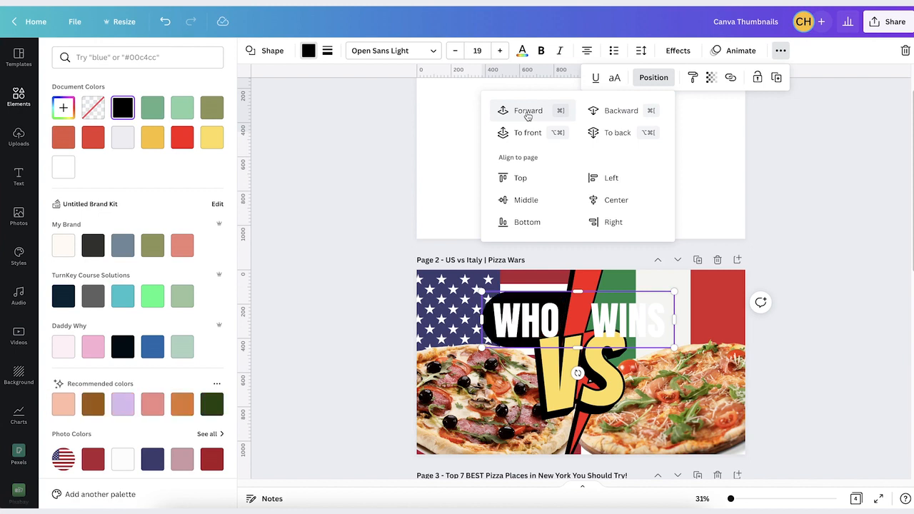
click(528, 114)
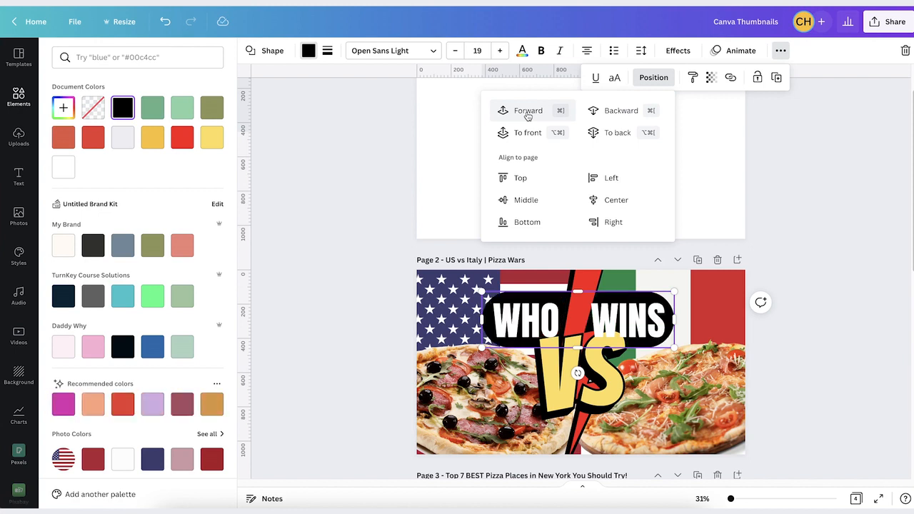
click(822, 373)
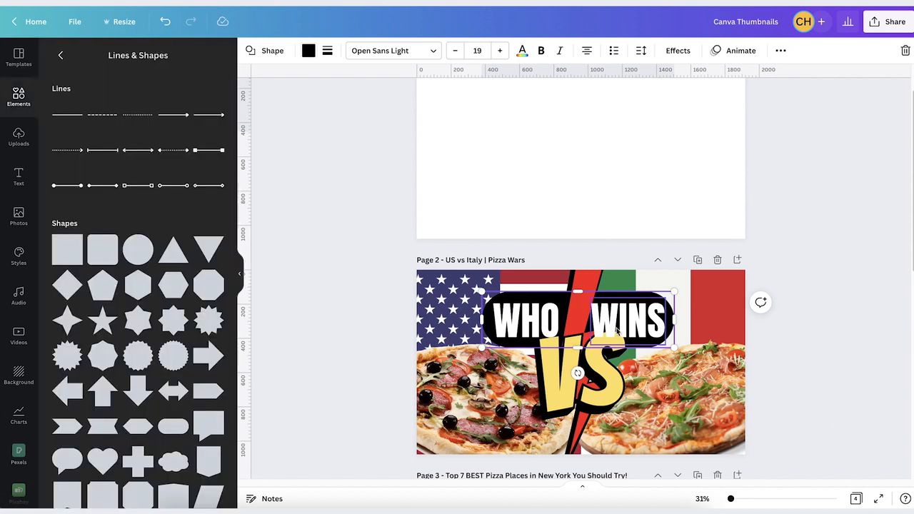
Match the WINS text to the WHO text by setting its font size to 182
click(525, 327)
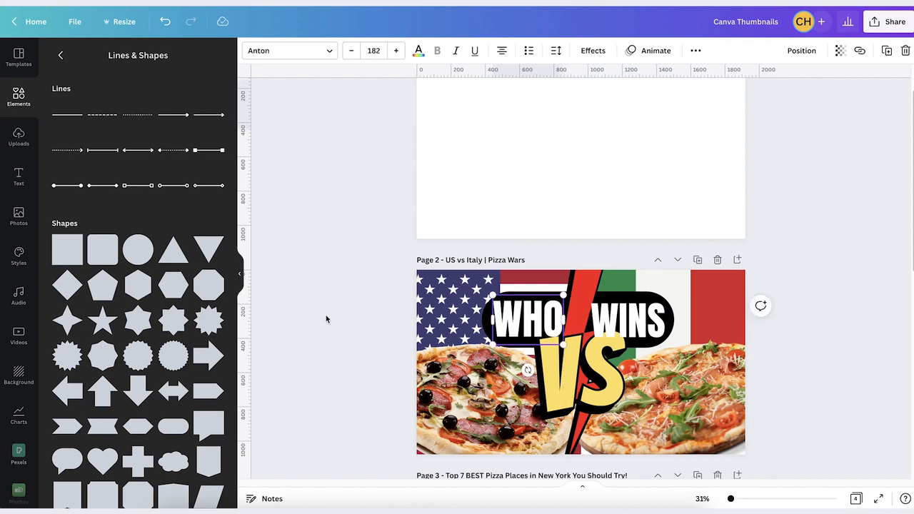
click(326, 315)
click(508, 328)
click(627, 323)
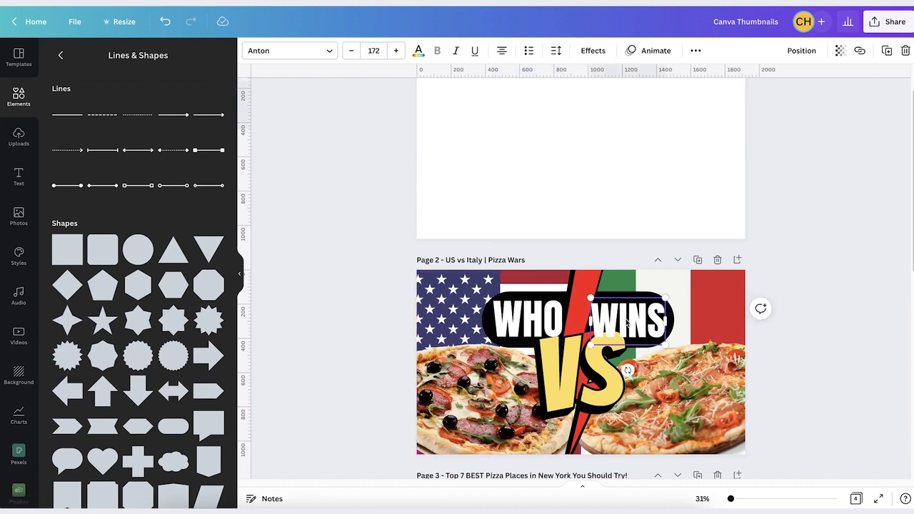
click(376, 51)
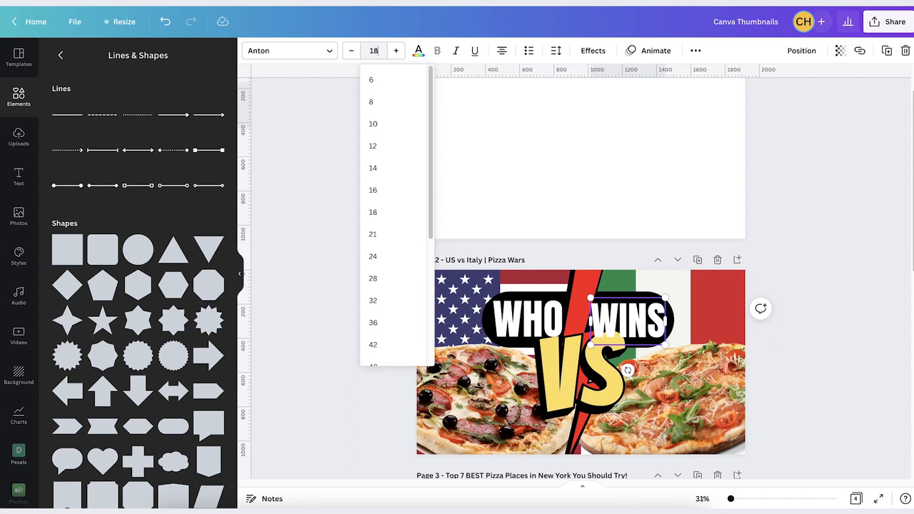
text(182)
key(Return)
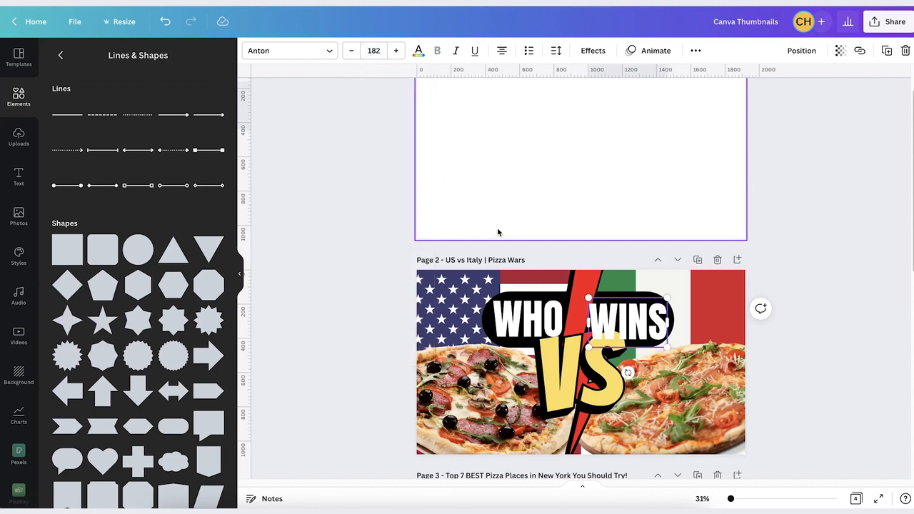
Move the WHO and WINS texts backward behind the VS graphic, keeping WINS level with WHO
click(526, 334)
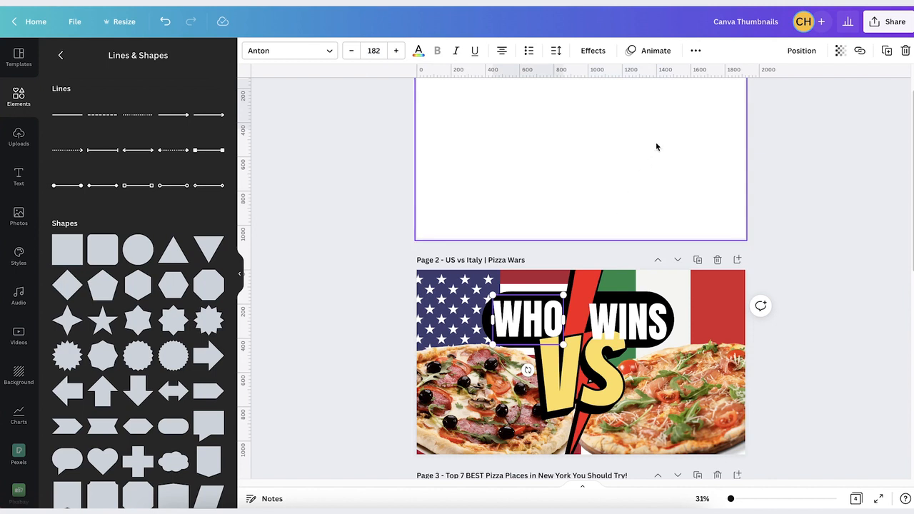
click(697, 52)
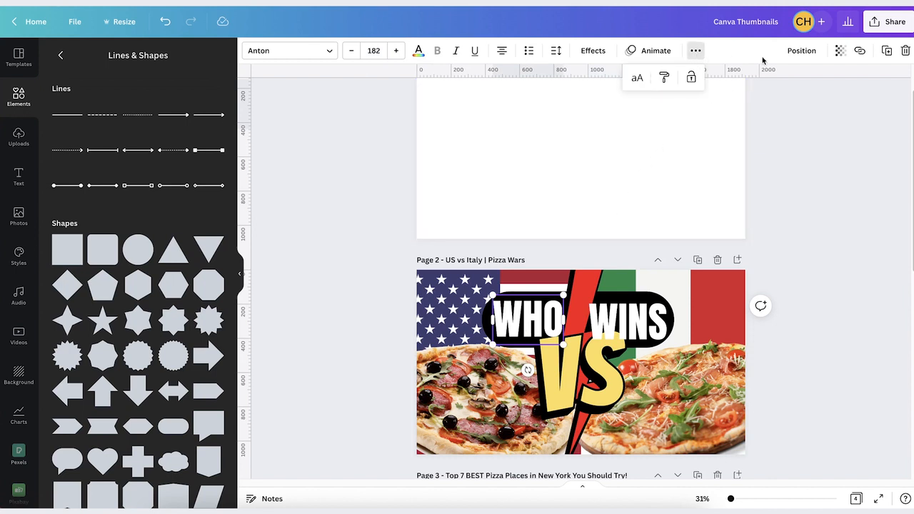
click(801, 50)
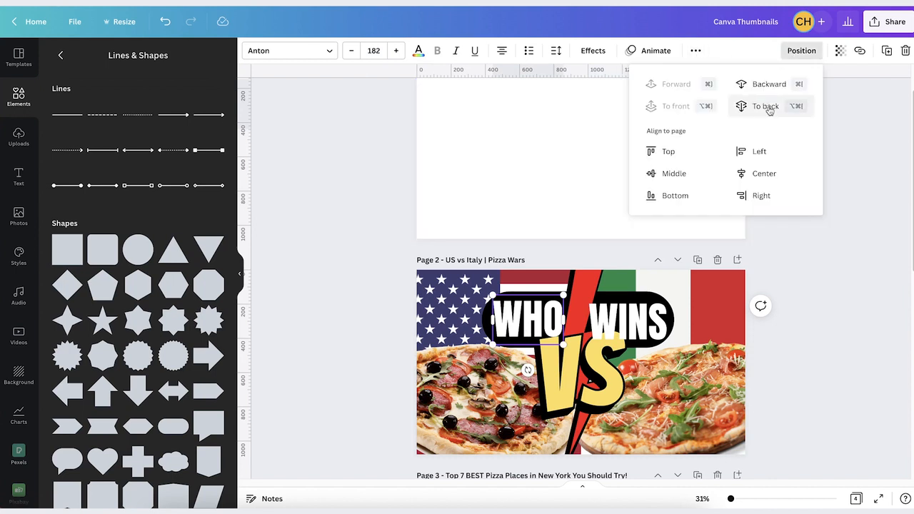
click(775, 86)
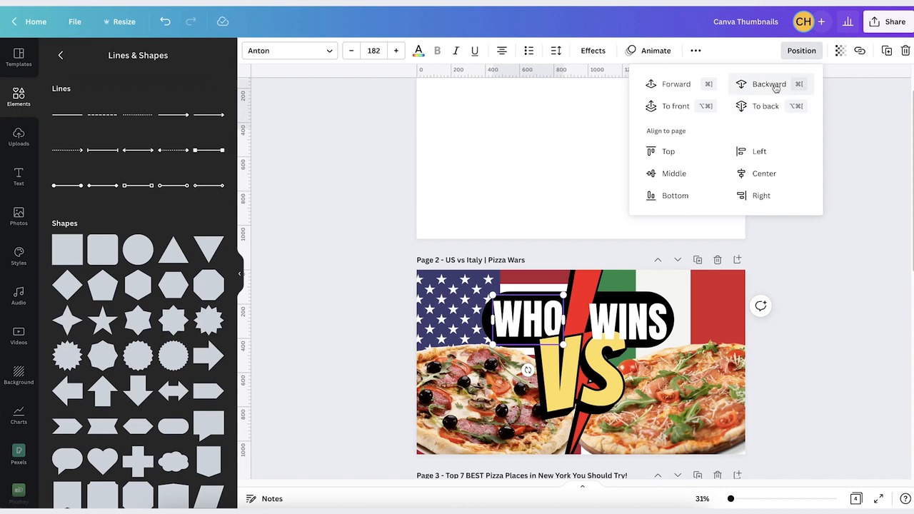
click(632, 320)
drag(631, 319, 630, 319)
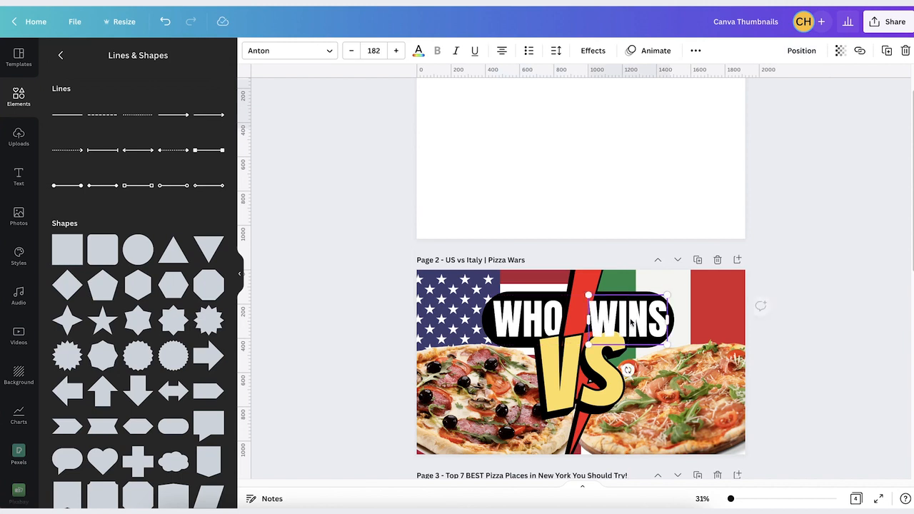
click(802, 51)
click(771, 86)
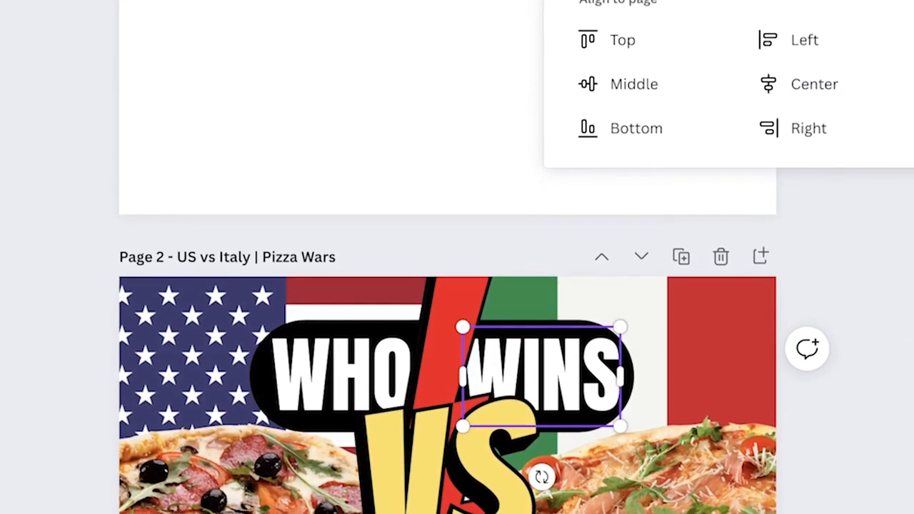
key(Escape)
key(Escape)
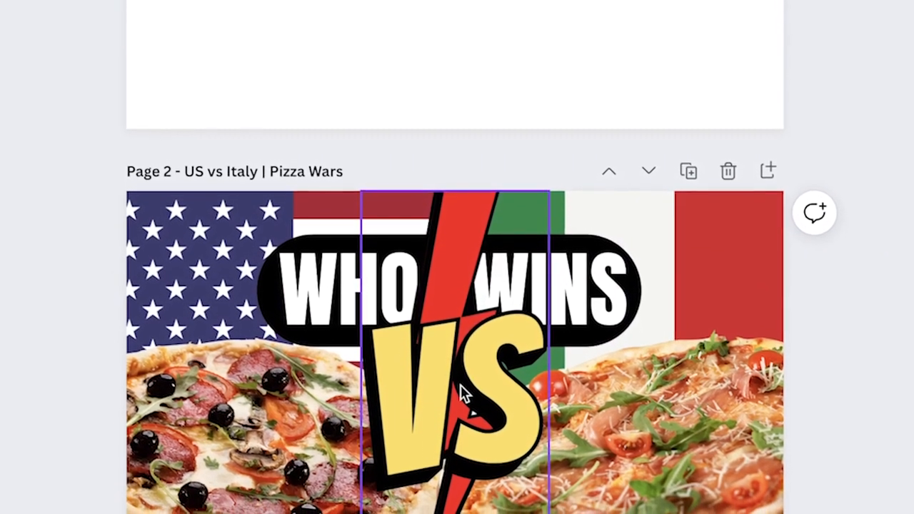
Scale the VS graphic down slightly and raise the black pill together with WHO and WINS toward the thumbnail's upper edge
click(472, 414)
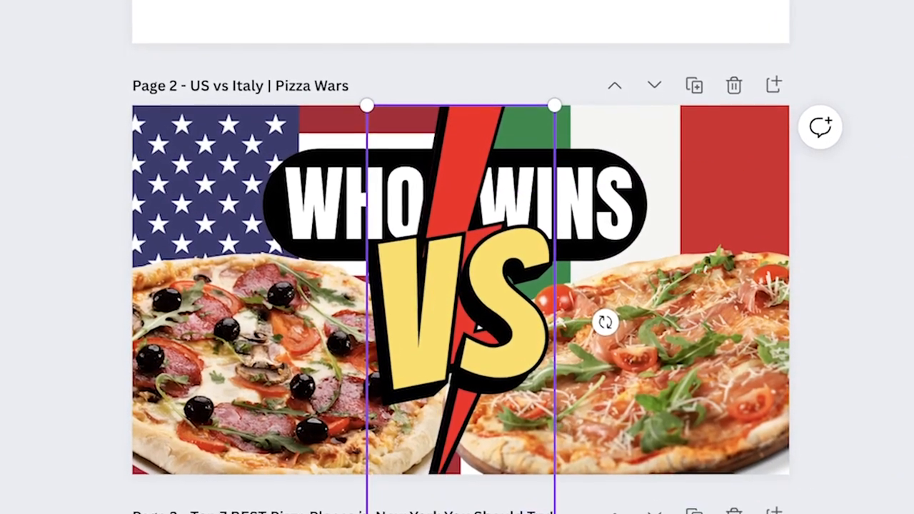
drag(555, 511, 537, 472)
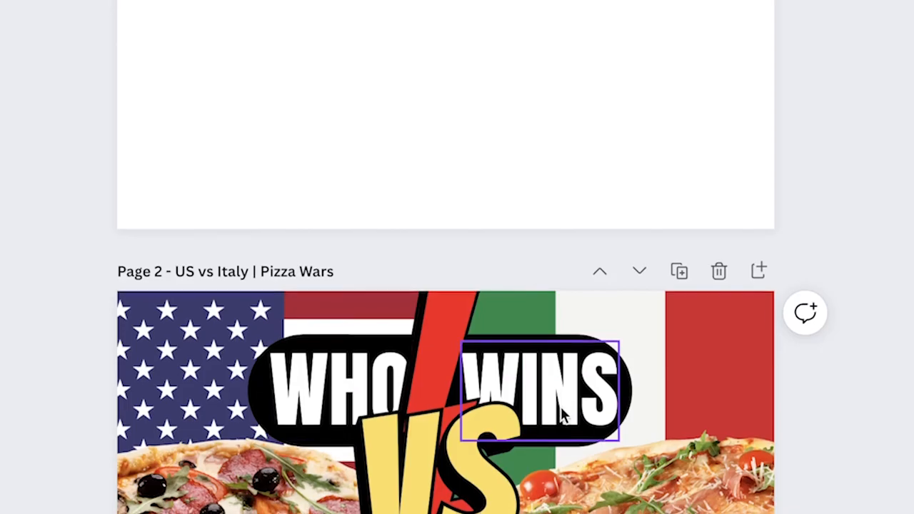
click(579, 172)
shift+click(350, 383)
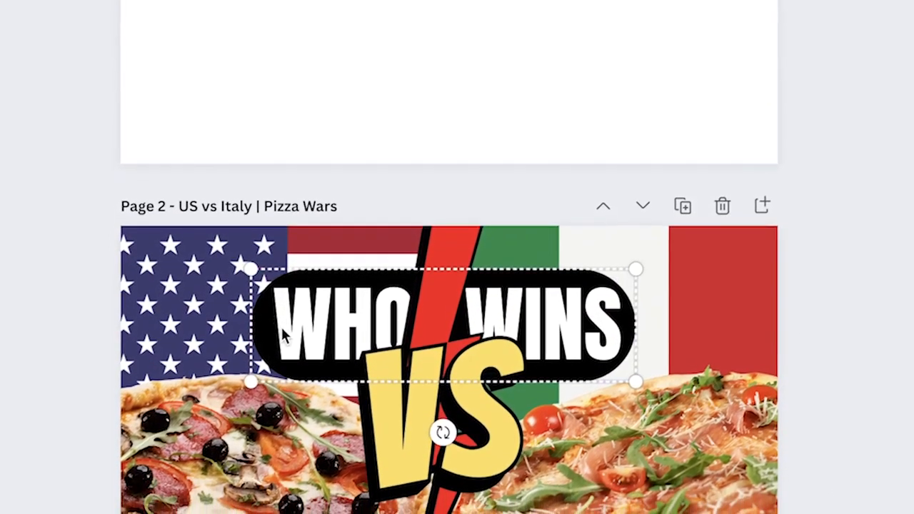
key(Escape)
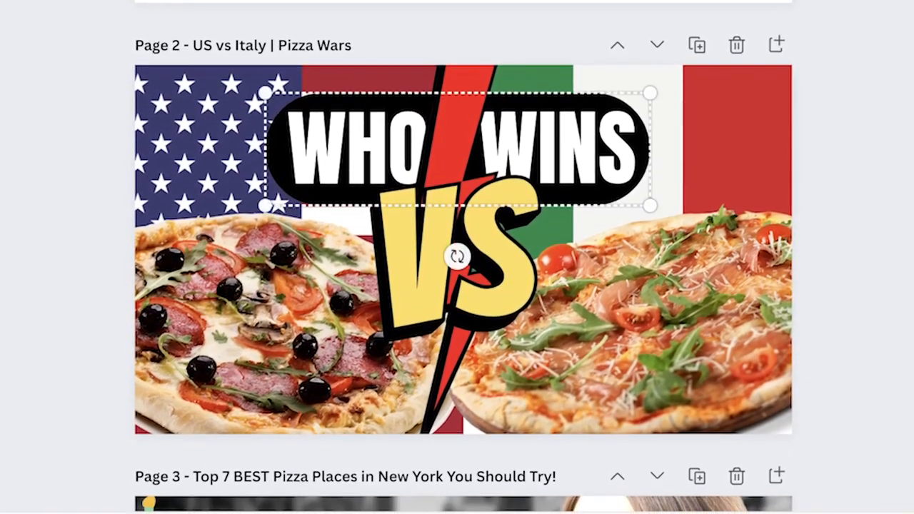
click(879, 339)
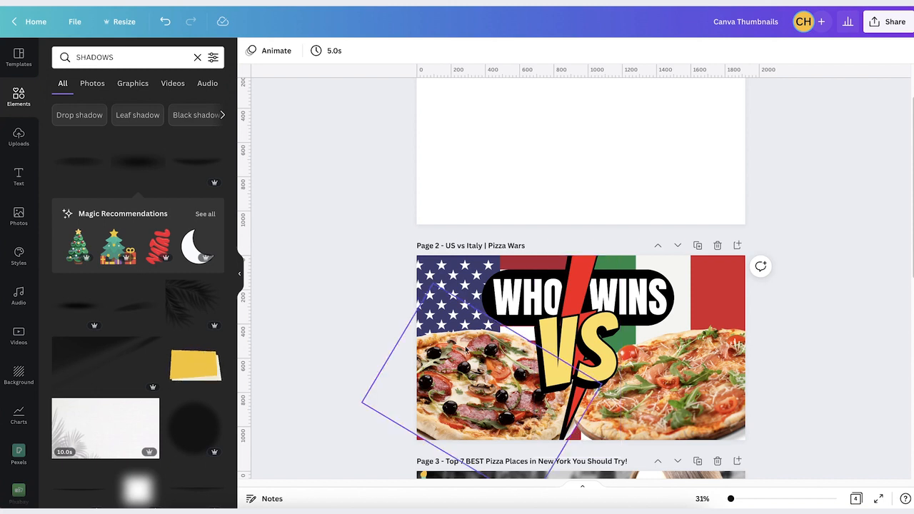
Add a circle shape to the pizza thumbnail and fill it with the bright red document color
click(500, 357)
drag(500, 357, 631, 393)
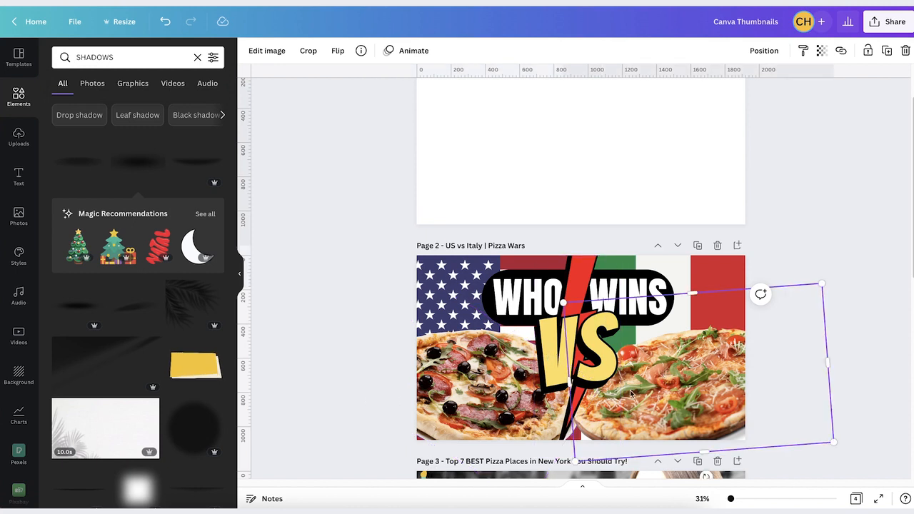
key(c)
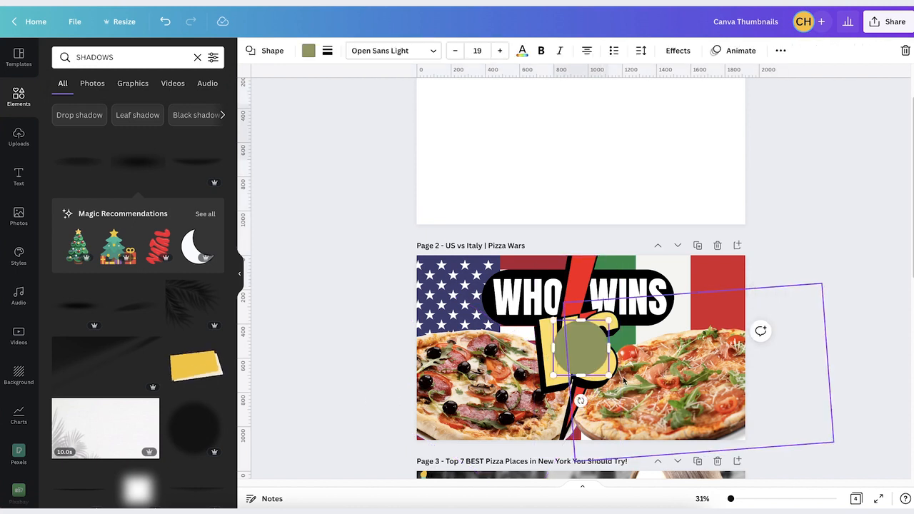
click(309, 51)
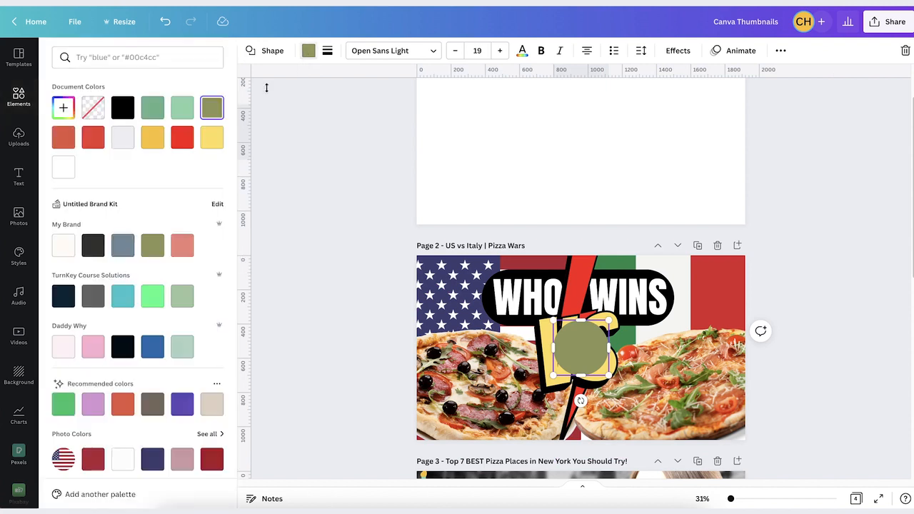
click(182, 137)
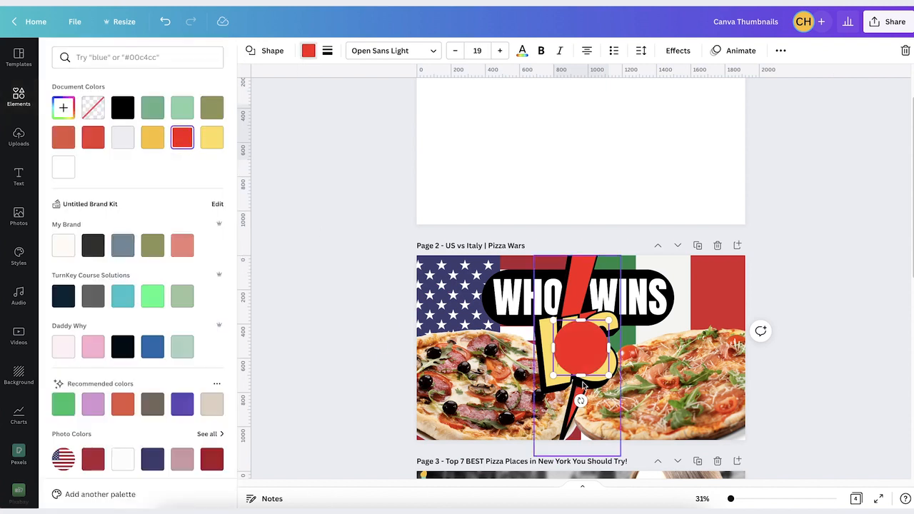
Move the red circle to the thumbnail's lower edge between the pizzas and send it backward behind them
click(528, 322)
drag(591, 352, 584, 445)
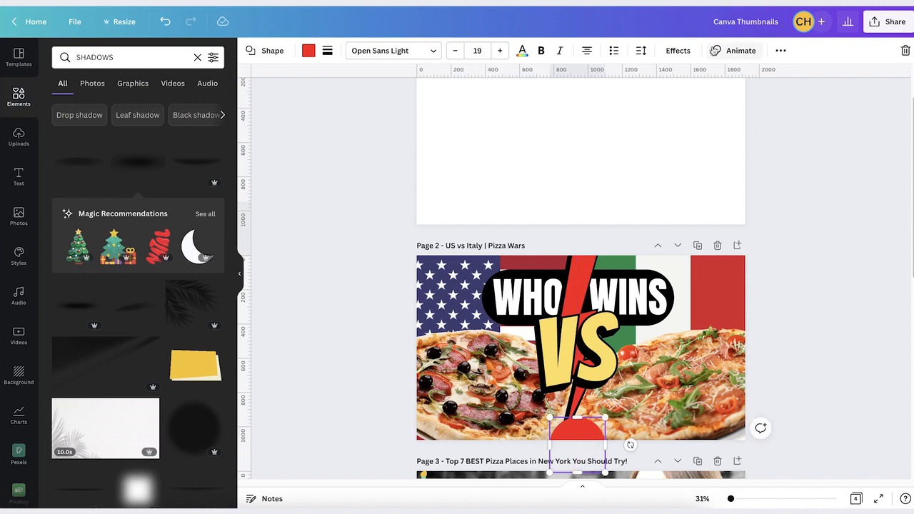
click(779, 50)
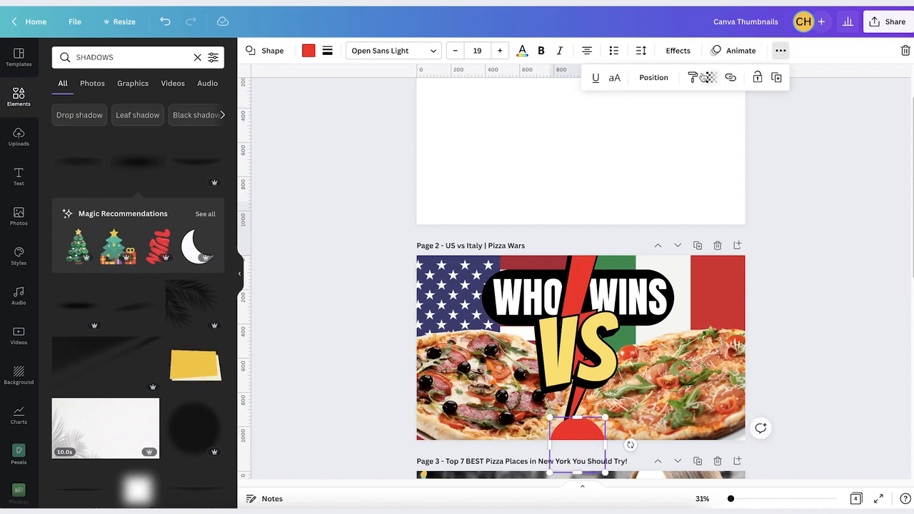
click(665, 80)
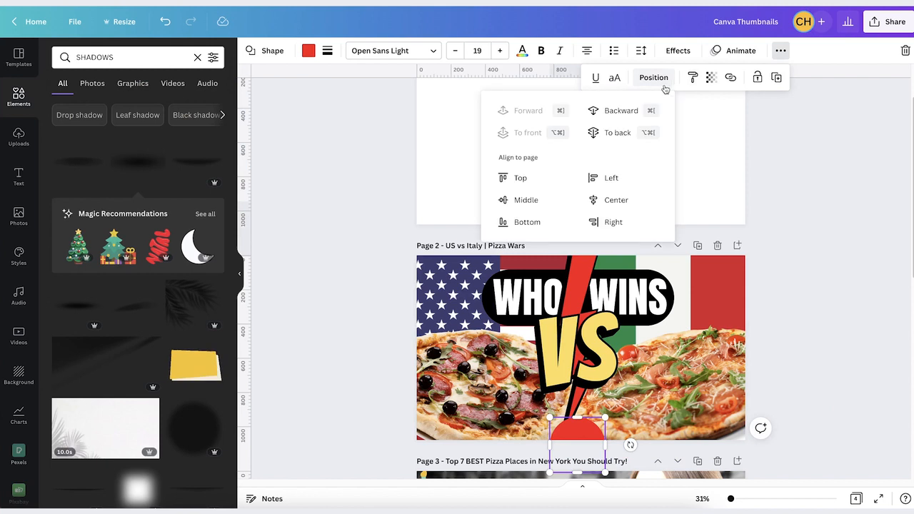
click(621, 114)
click(621, 115)
click(622, 114)
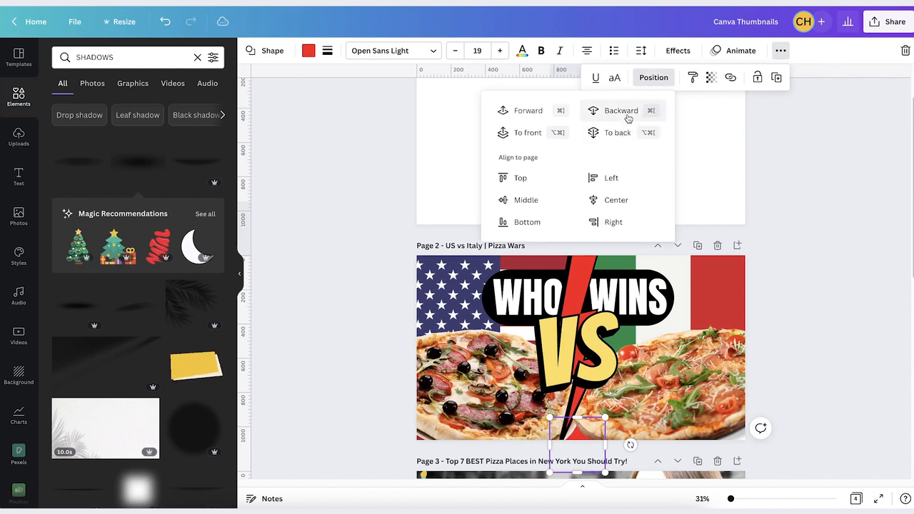
click(818, 309)
click(818, 309)
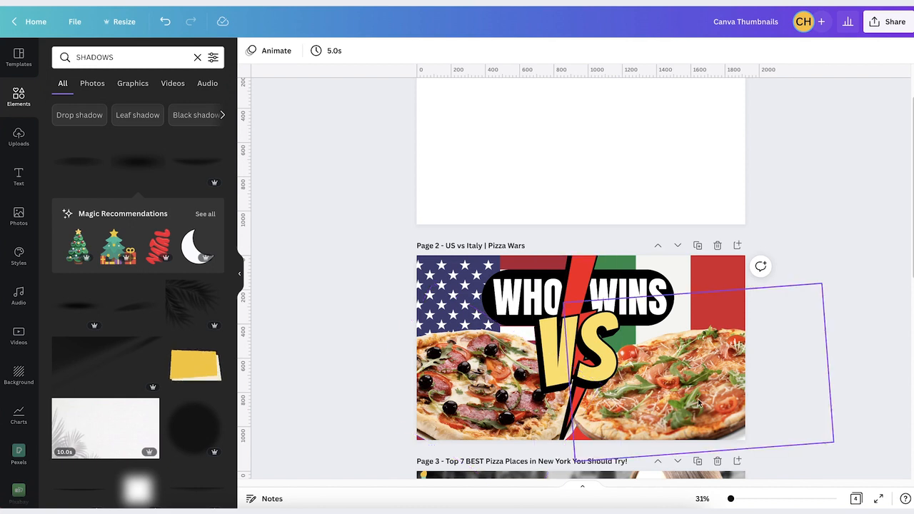
Apply a Glow shadow to the pizza on the US flag side and change the glow color to white
click(445, 372)
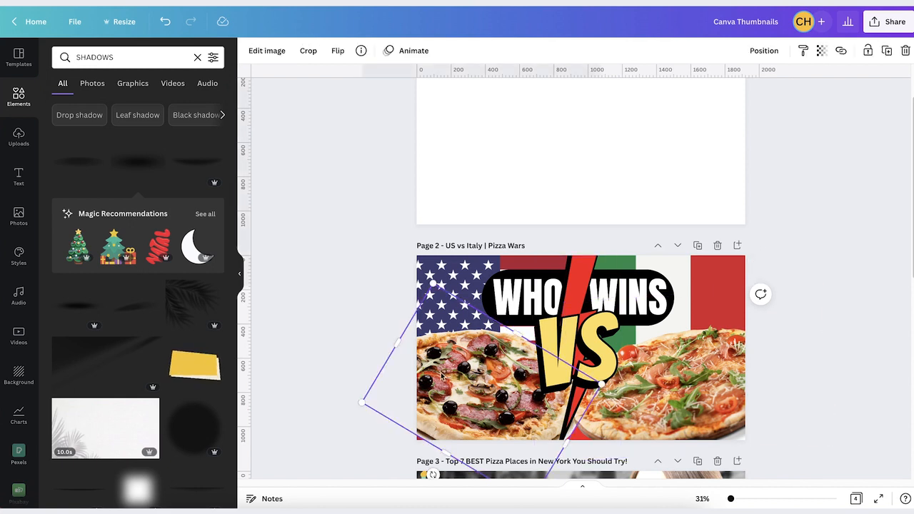
click(267, 50)
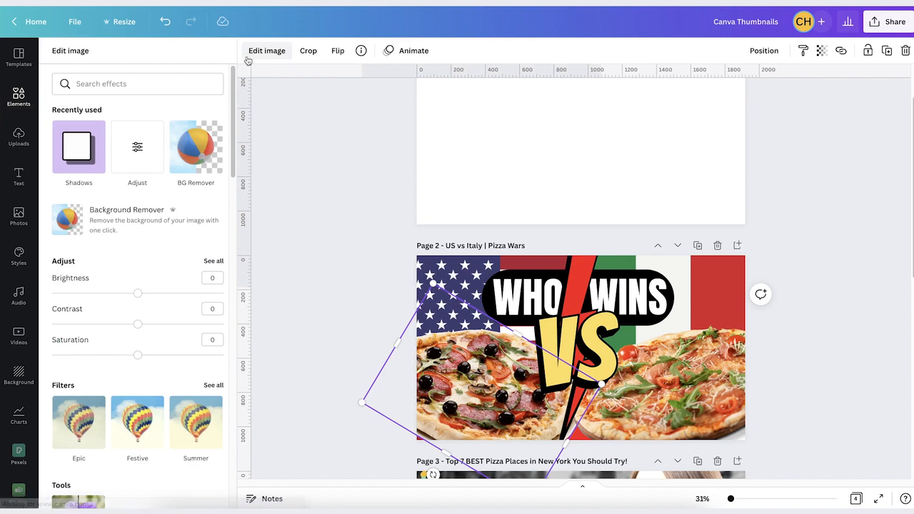
scroll(181, 233, down, 6)
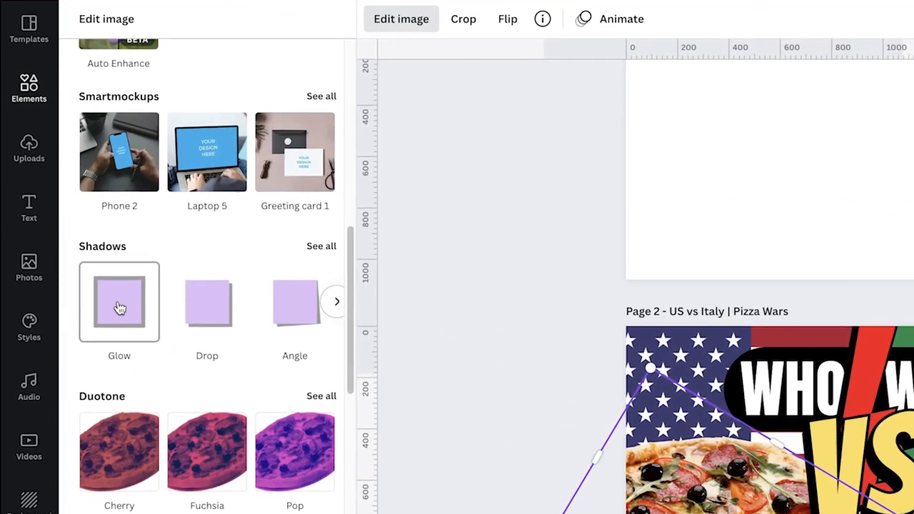
click(119, 307)
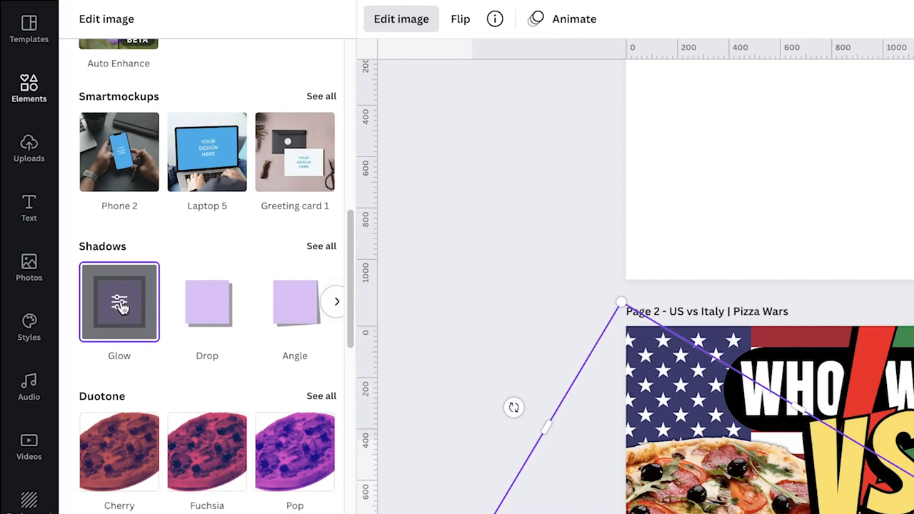
click(119, 305)
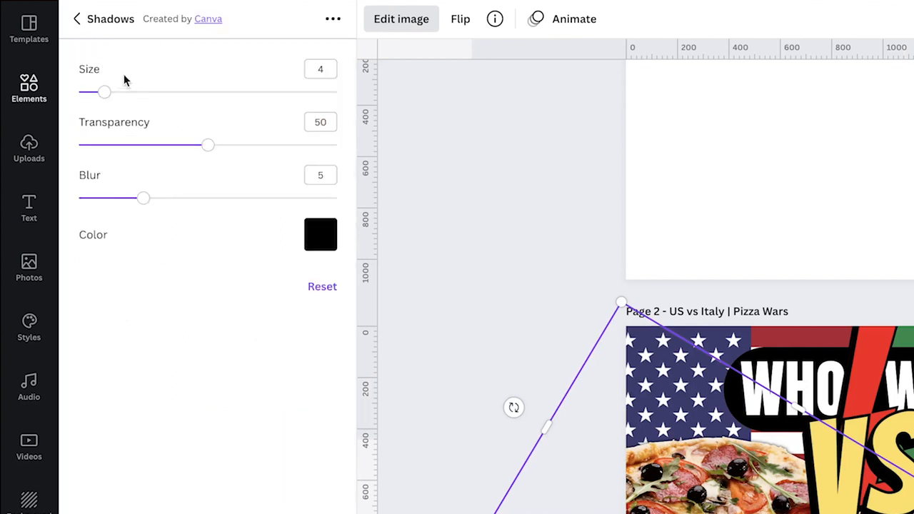
click(327, 238)
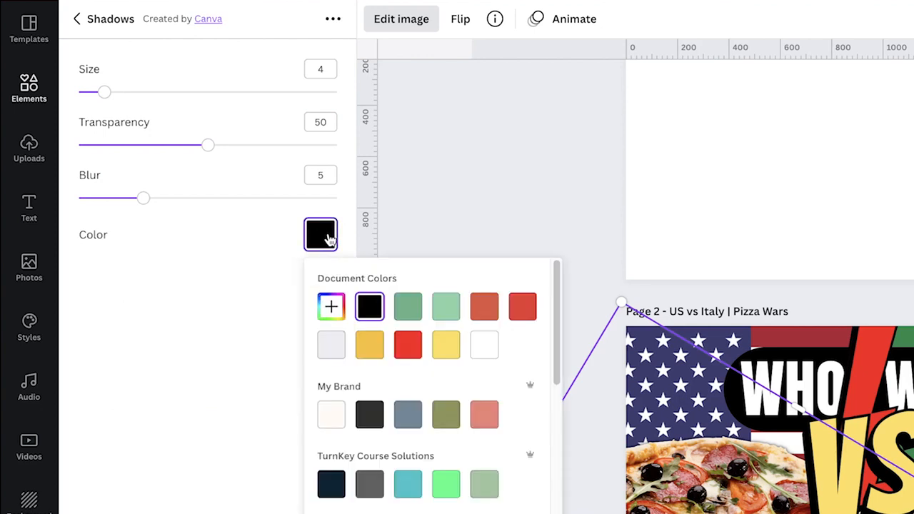
click(485, 345)
Set the US-side pizza's glow to size 12, transparency 100 and blur 2
drag(104, 92, 111, 93)
drag(206, 152, 187, 152)
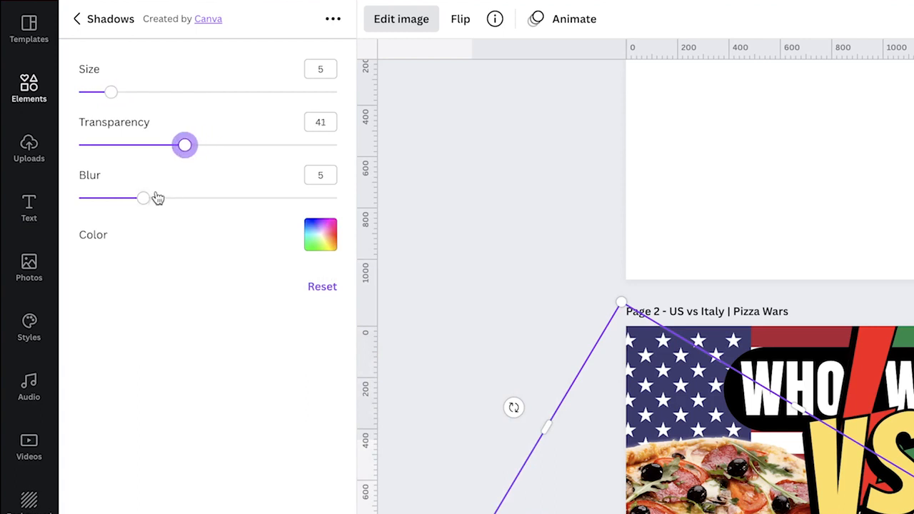
drag(145, 198, 156, 200)
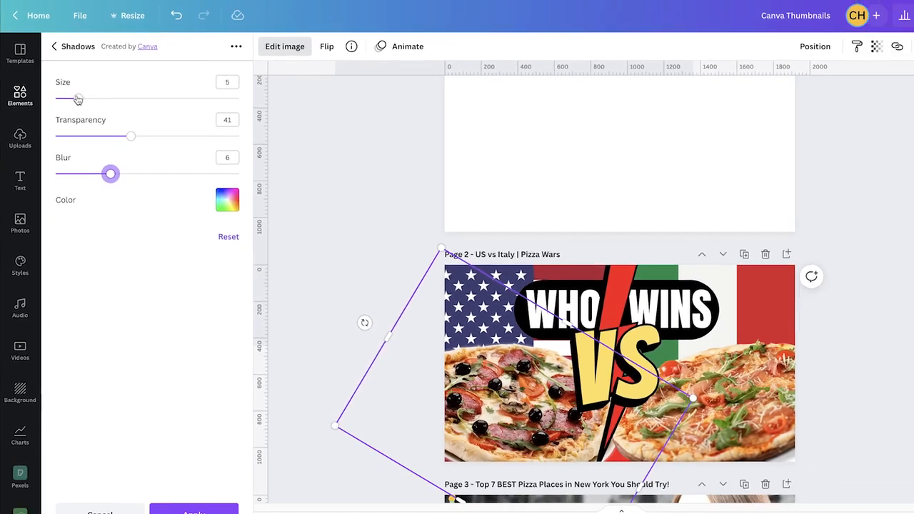
mouse_move(110, 92)
mouse_down()
mouse_move(140, 97)
mouse_move(99, 100)
mouse_up()
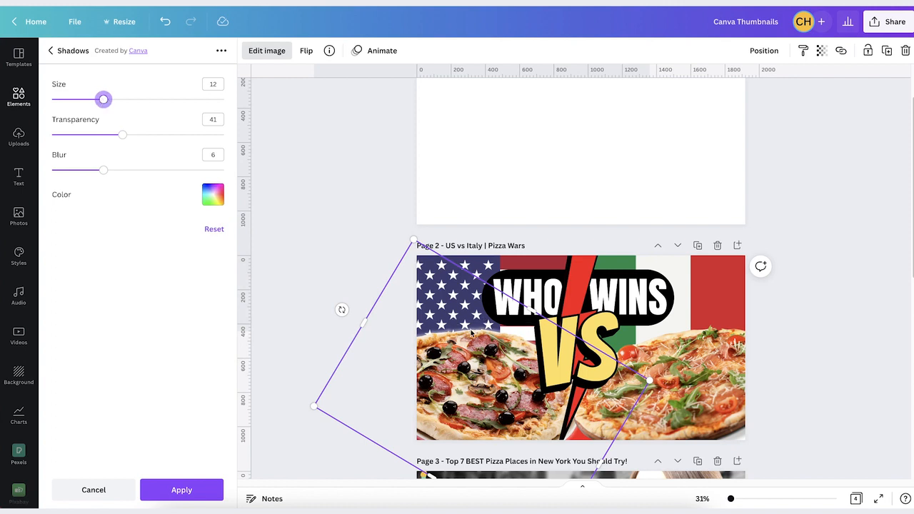
drag(125, 139, 231, 145)
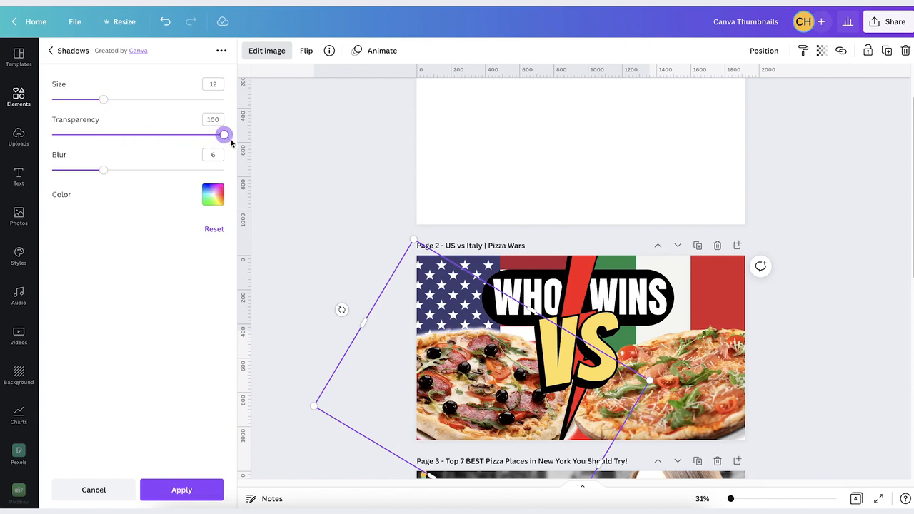
drag(103, 175, 73, 178)
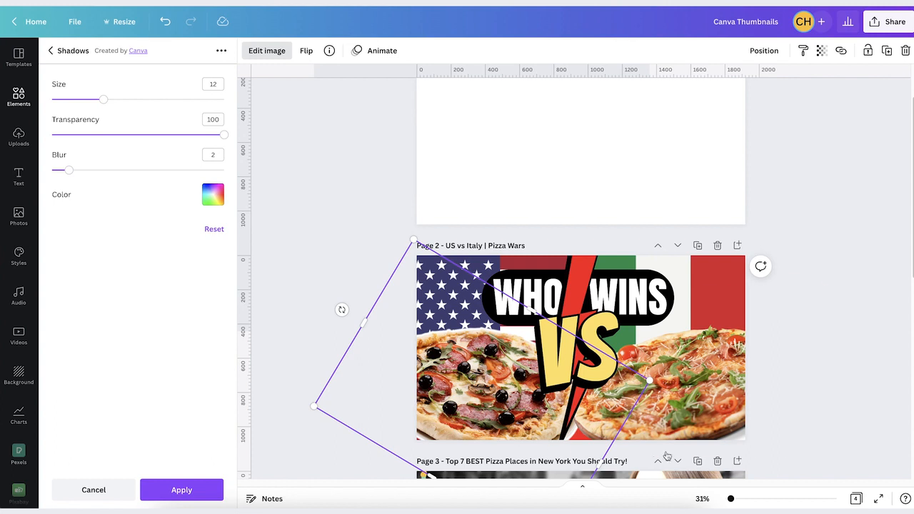
Apply a Glow shadow to the pizza on the Italian flag side with size 12, transparency 100 and blur 2
click(699, 383)
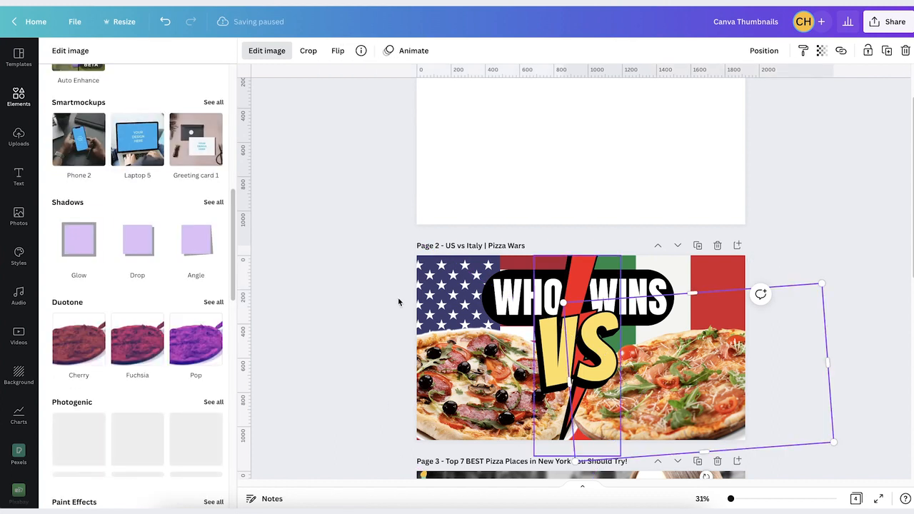
click(78, 241)
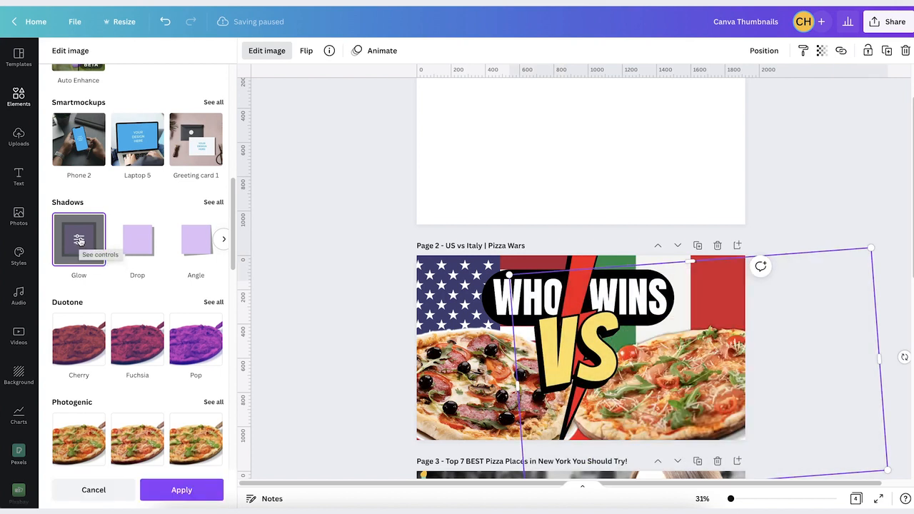
click(79, 241)
click(213, 85)
text(12)
click(214, 119)
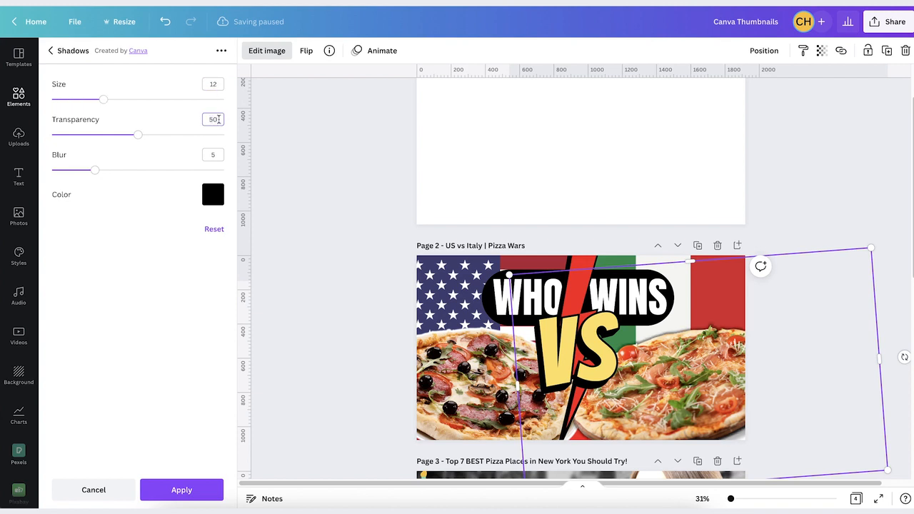
double_click(211, 120)
click(218, 156)
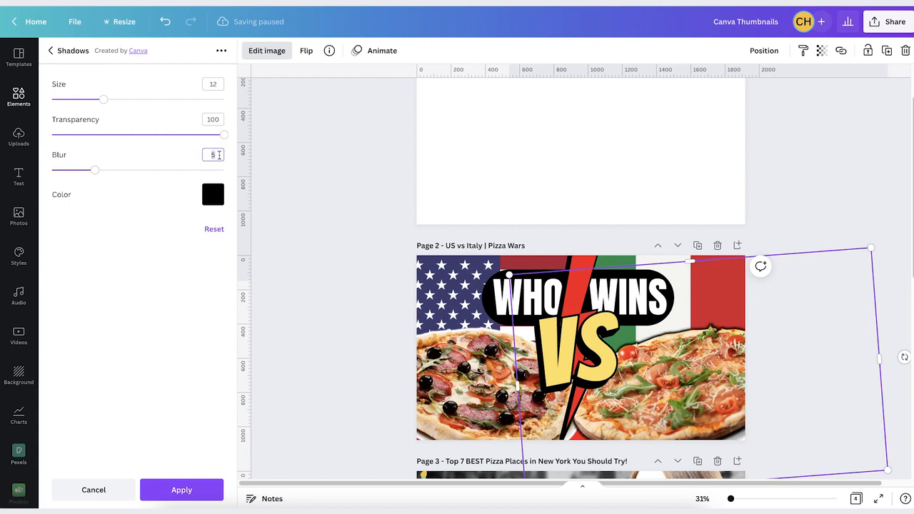
key(Return)
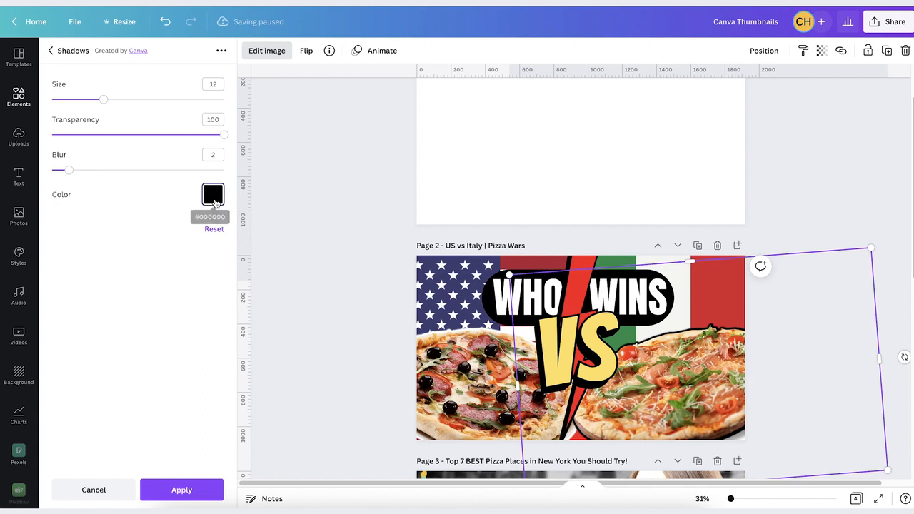
Try white, bright red and black for the Italian-side pizza's glow, and settle on white
click(213, 195)
click(321, 270)
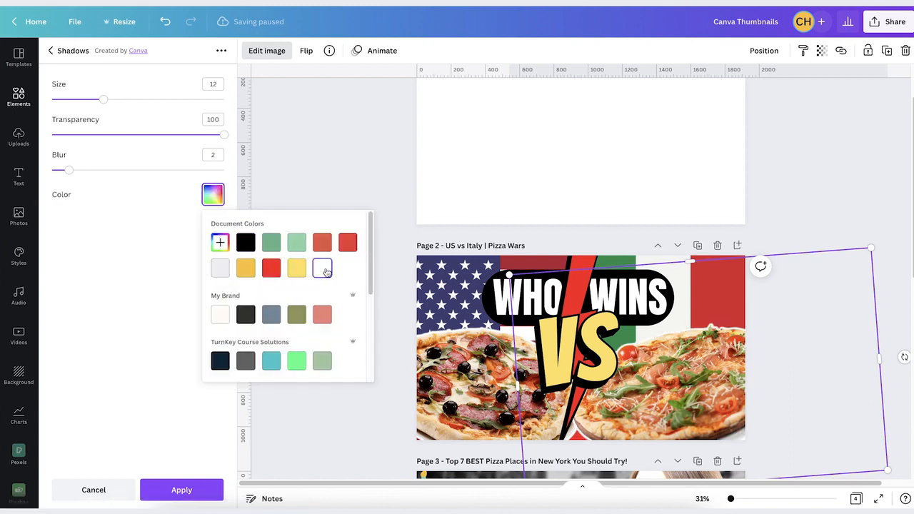
click(271, 270)
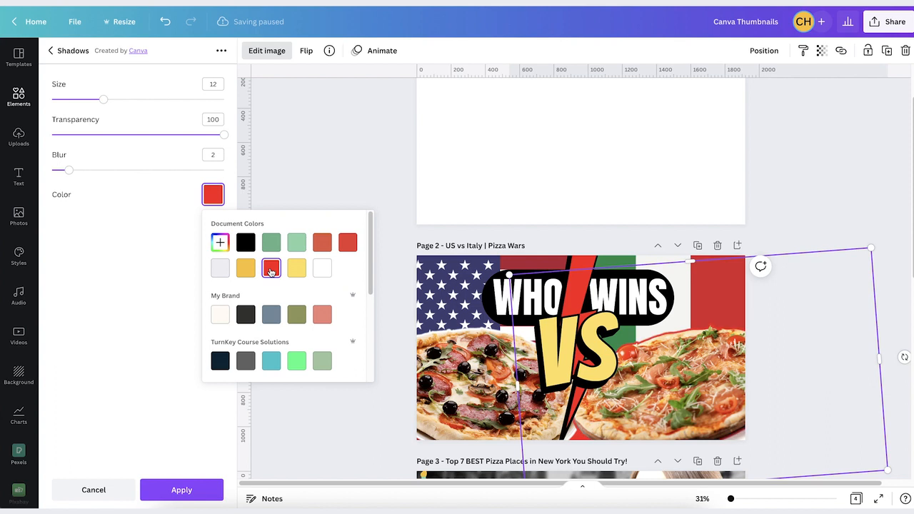
click(246, 244)
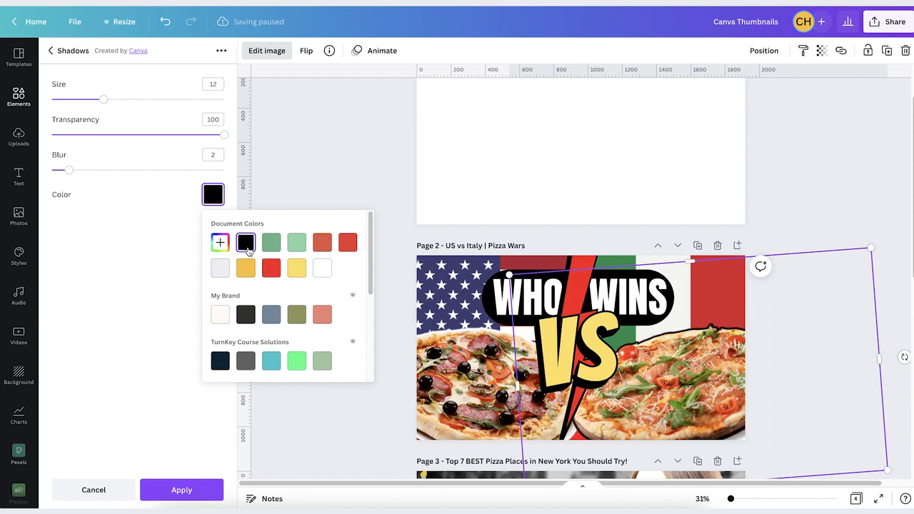
click(322, 271)
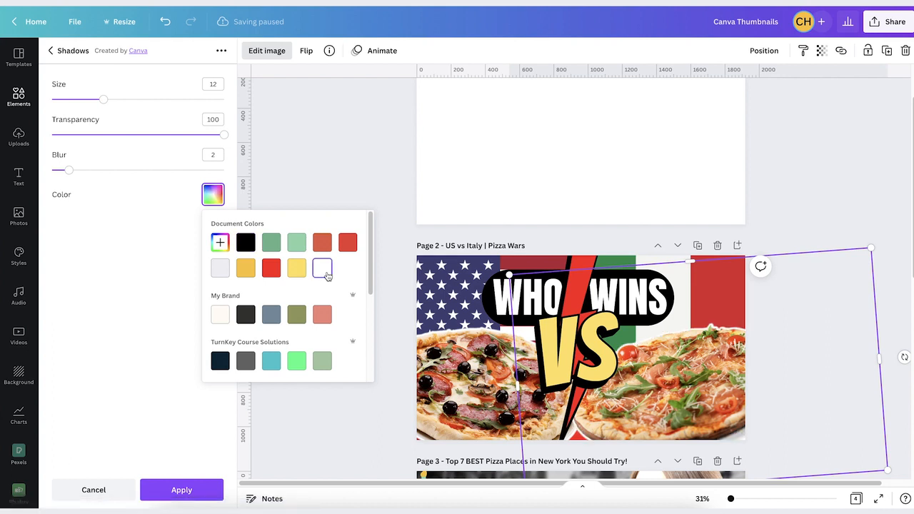
click(398, 343)
click(396, 342)
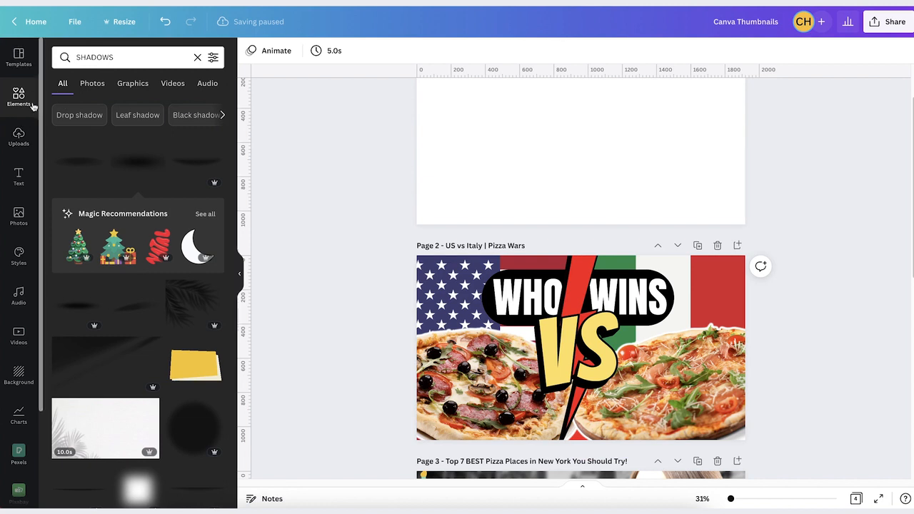
Search the elements for smoke, add the bluish-white smoke cloud and place it over the US flag side
click(198, 57)
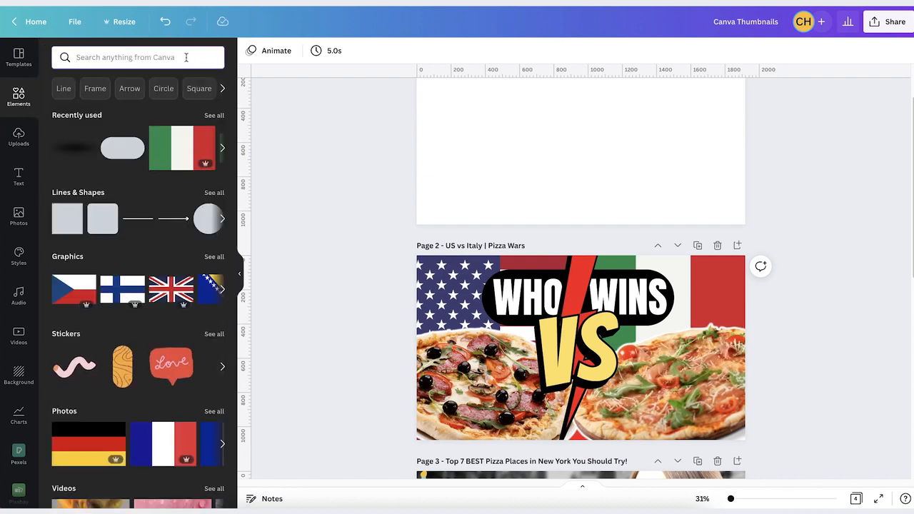
text(smoke)
key(Return)
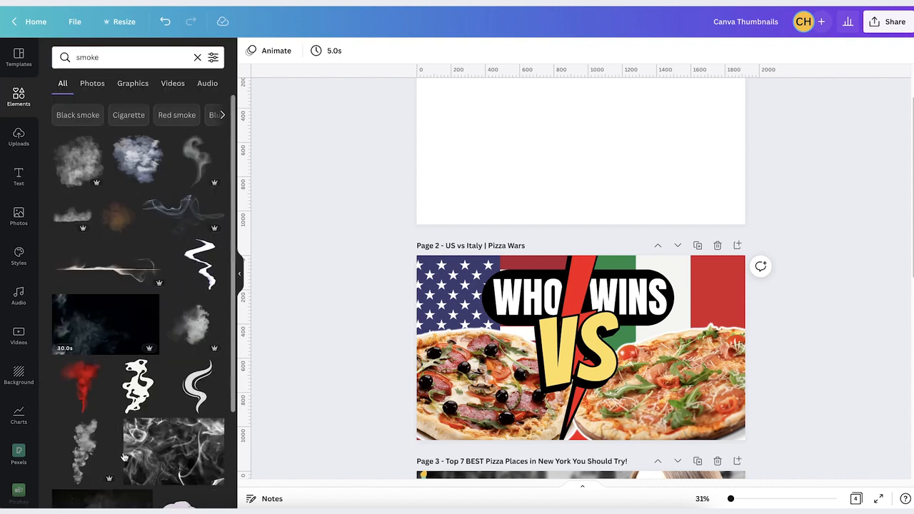
click(134, 164)
drag(600, 350, 505, 334)
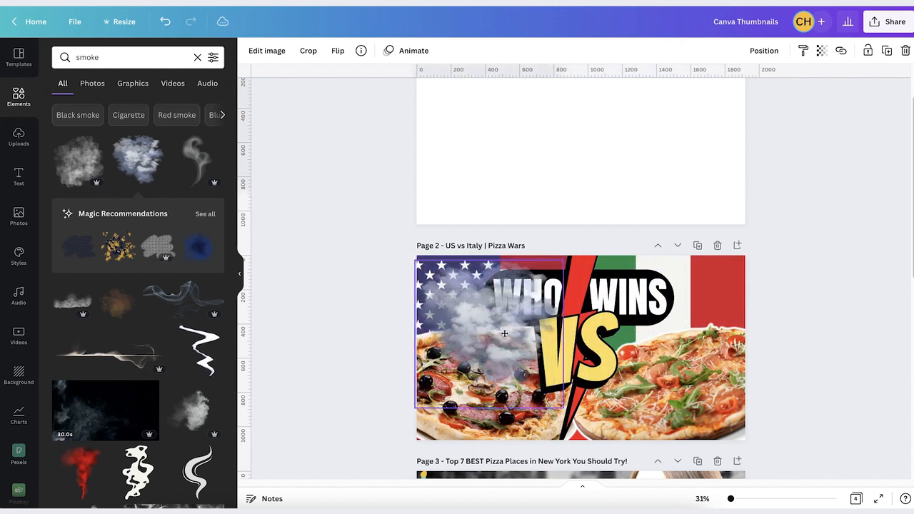
Send the US-side smoke cloud to the back, and bring it forward until it sits just above the flag backgrounds
click(765, 51)
click(736, 108)
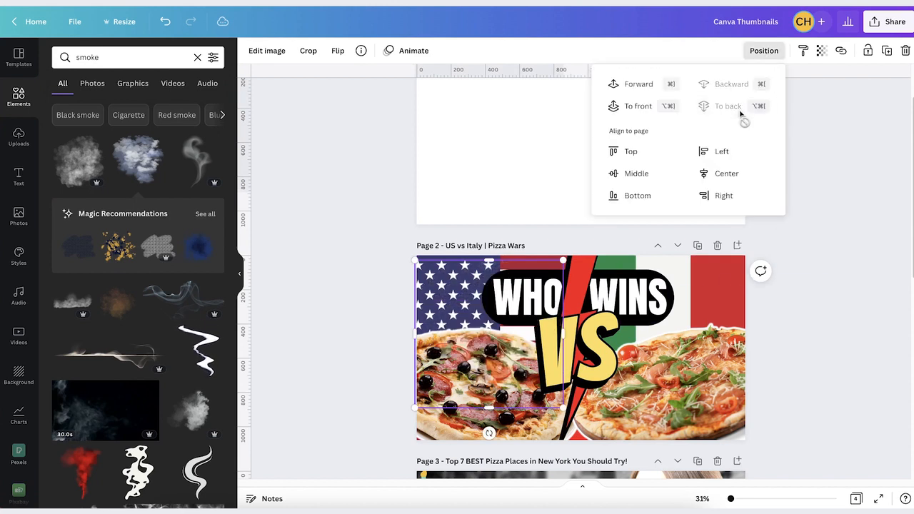
click(635, 85)
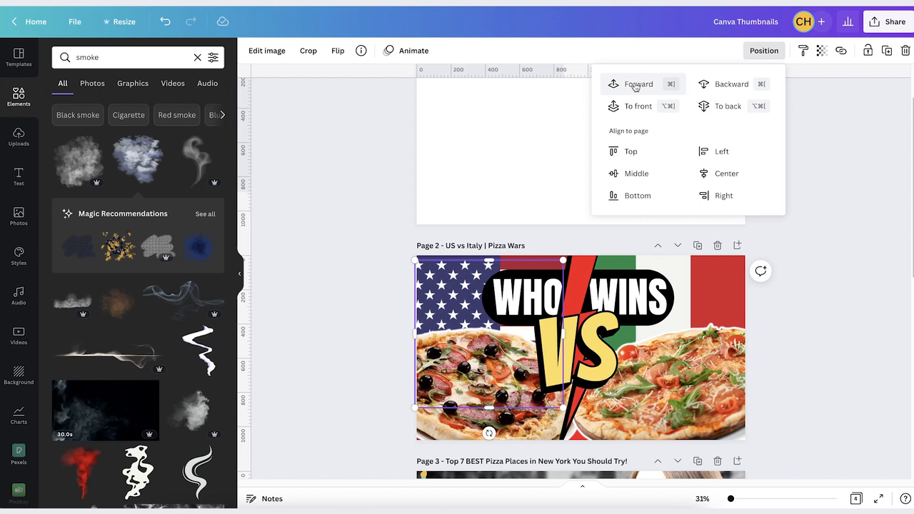
click(635, 85)
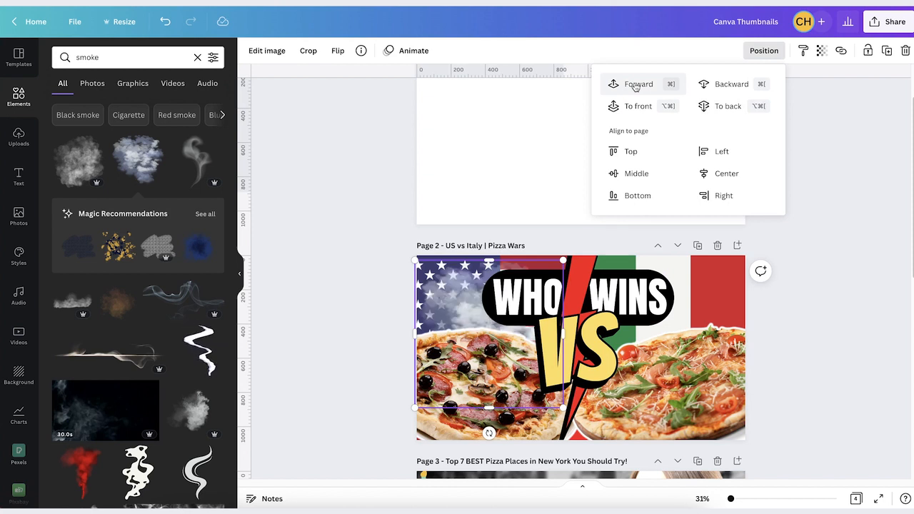
Place a copy of the smoke cloud over the Italian flag side and flip it horizontally
drag(489, 352, 668, 352)
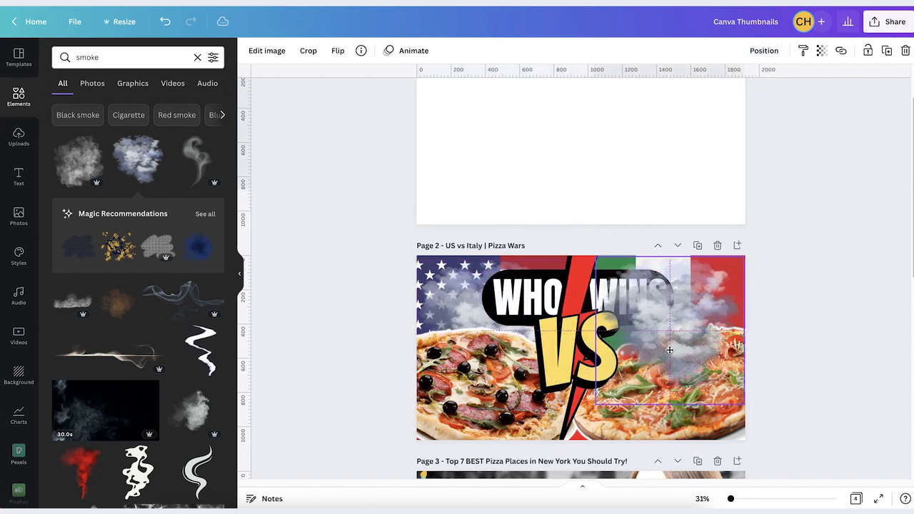
click(338, 51)
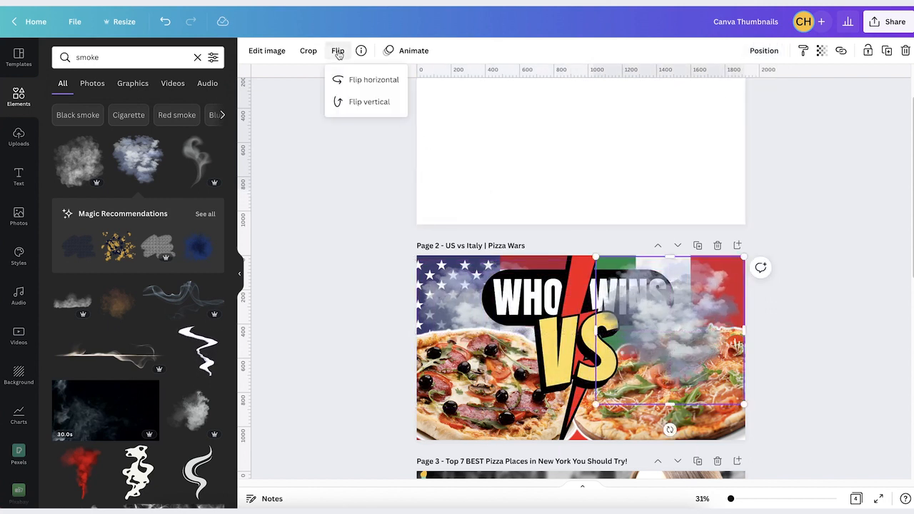
click(353, 83)
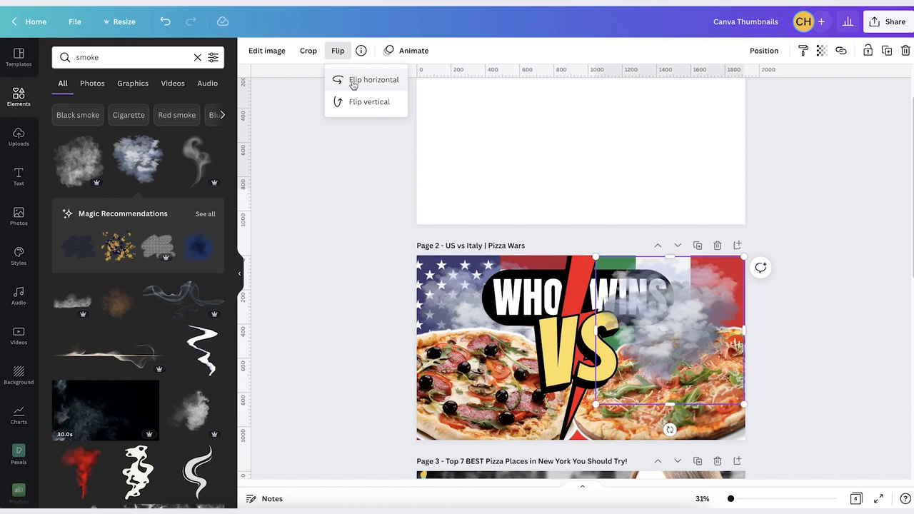
Send the Italian-side smoke cloud to the back, and bring it forward until it sits just above the flag backgrounds
click(764, 51)
click(742, 105)
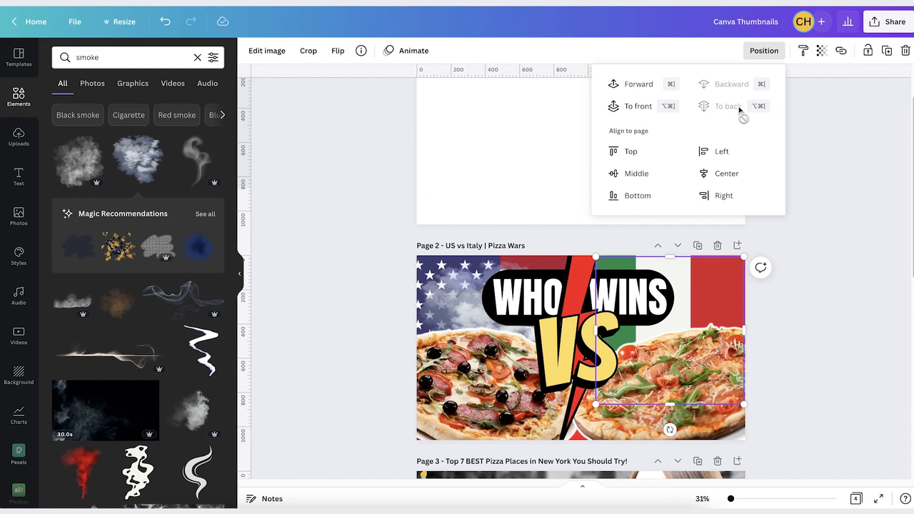
click(633, 86)
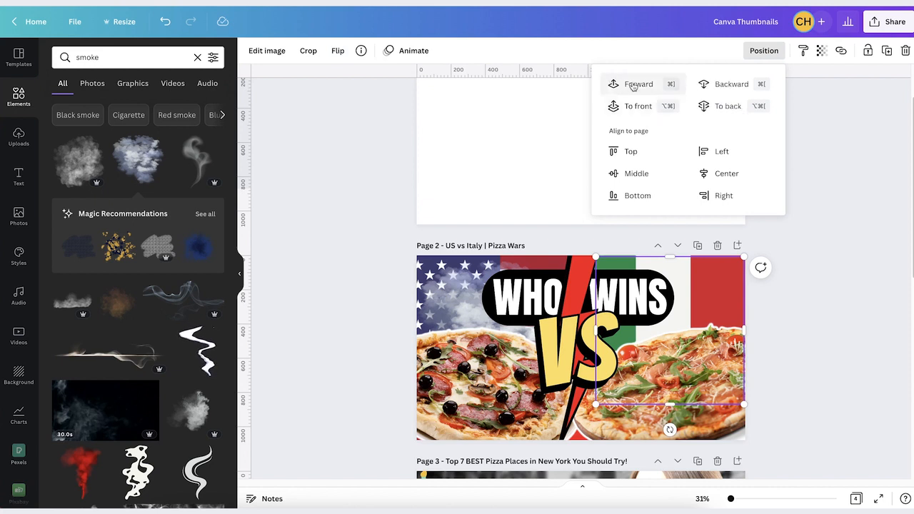
click(633, 85)
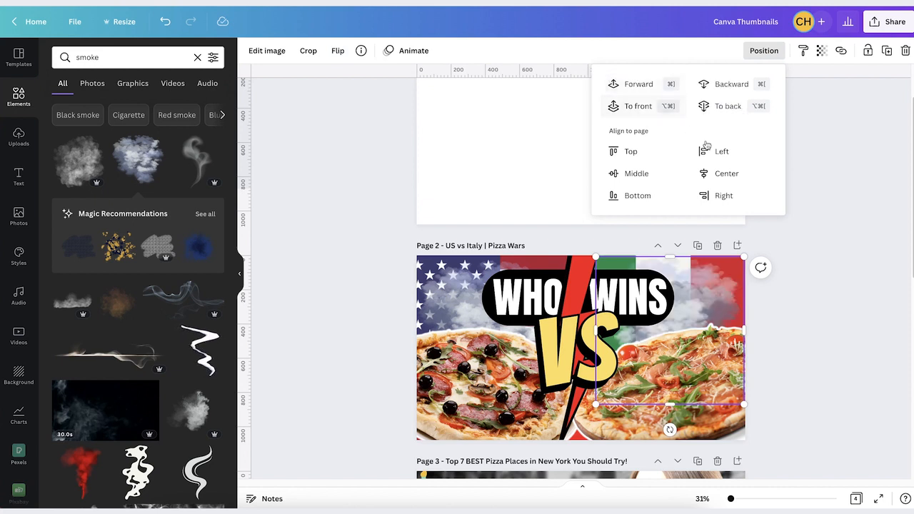
Add the recently used open pizza box photo to page 1 and enlarge it to cover the whole page
drag(730, 500, 734, 506)
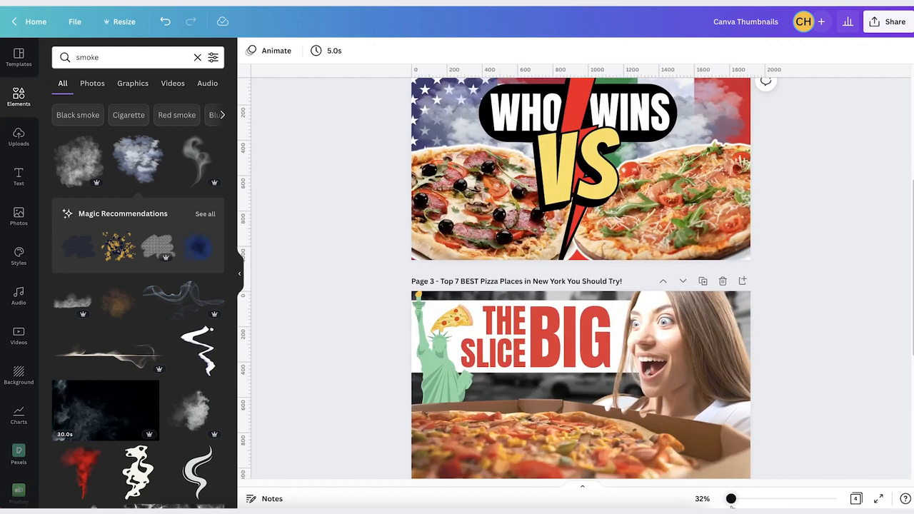
scroll(836, 396, up, 3)
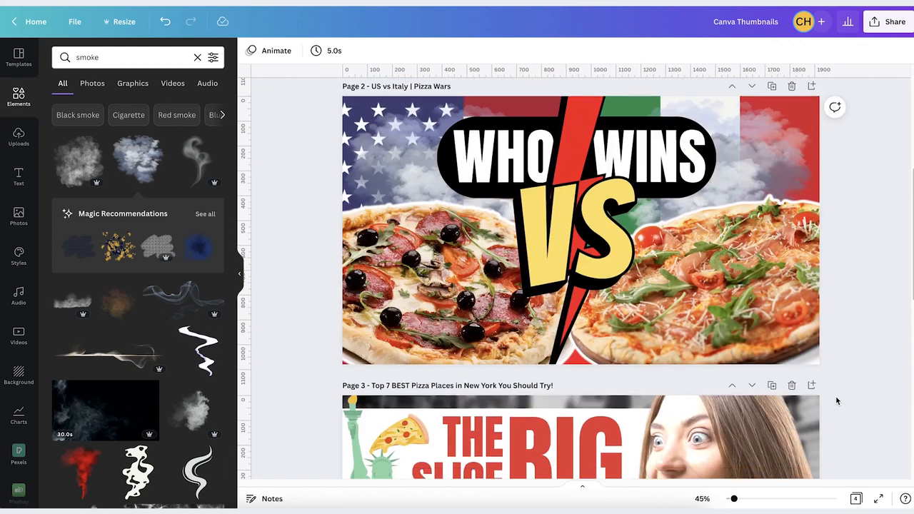
scroll(837, 401, down, 1)
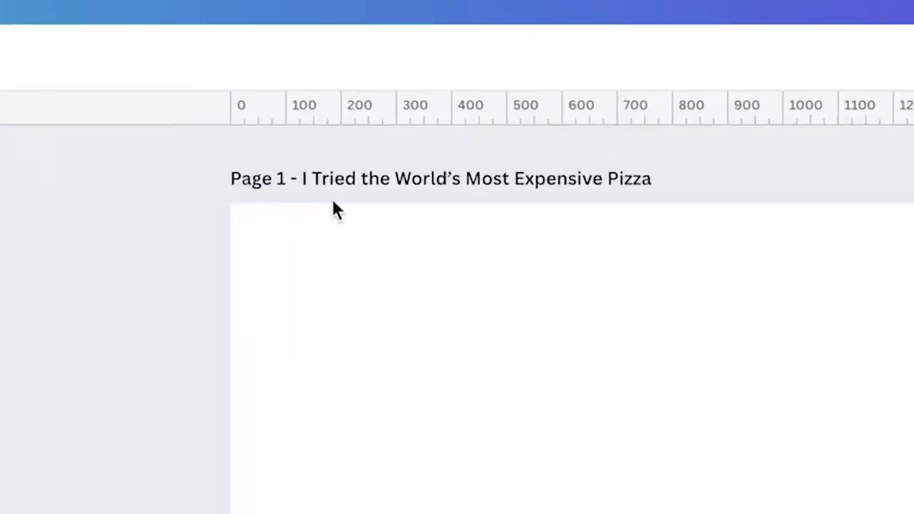
click(334, 208)
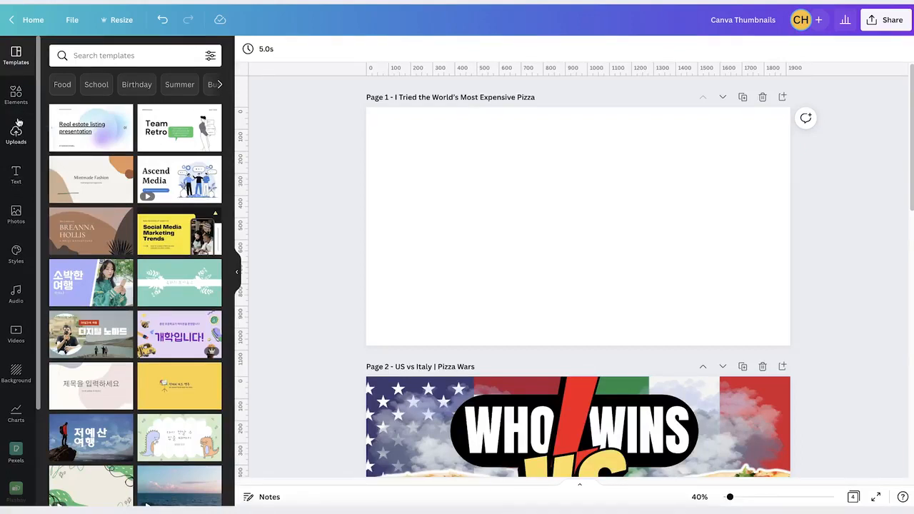
click(16, 214)
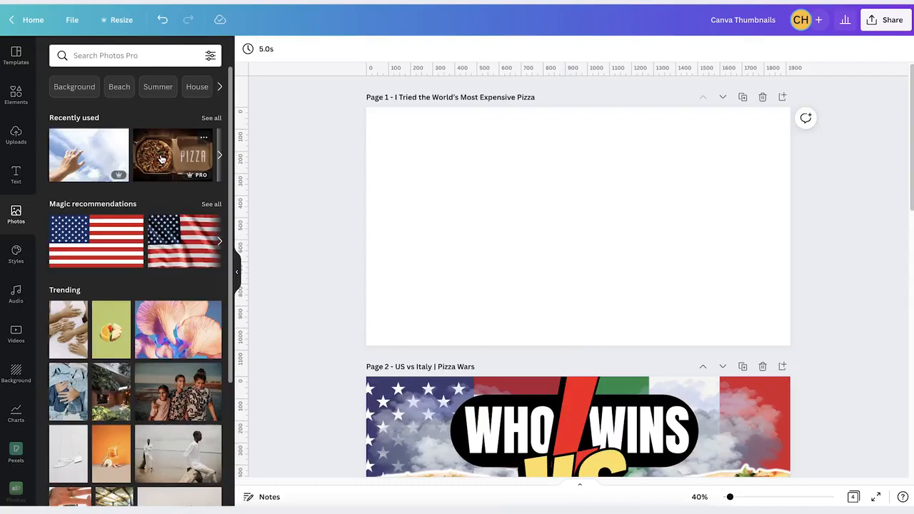
click(162, 159)
drag(433, 131, 353, 113)
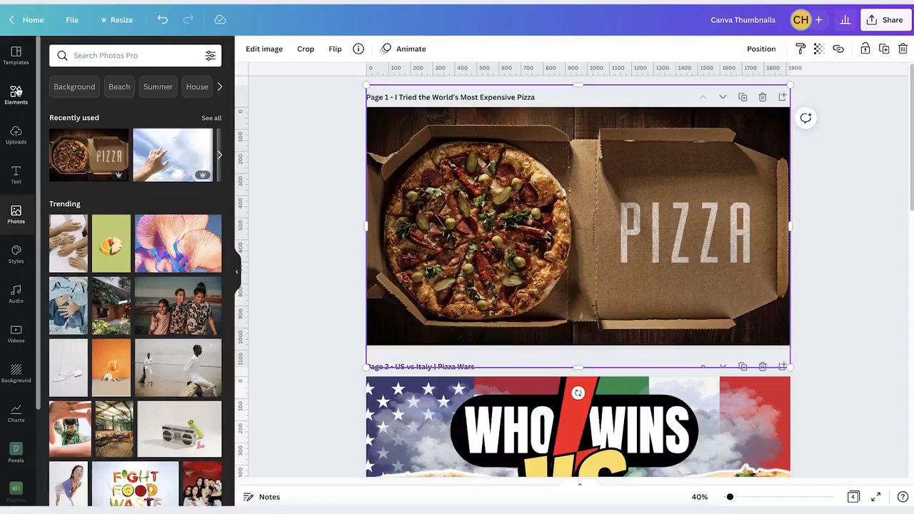
Add the recently used red price tag graphic, place it over the PIZZA lettering on the box lid, and enlarge it slightly
click(19, 95)
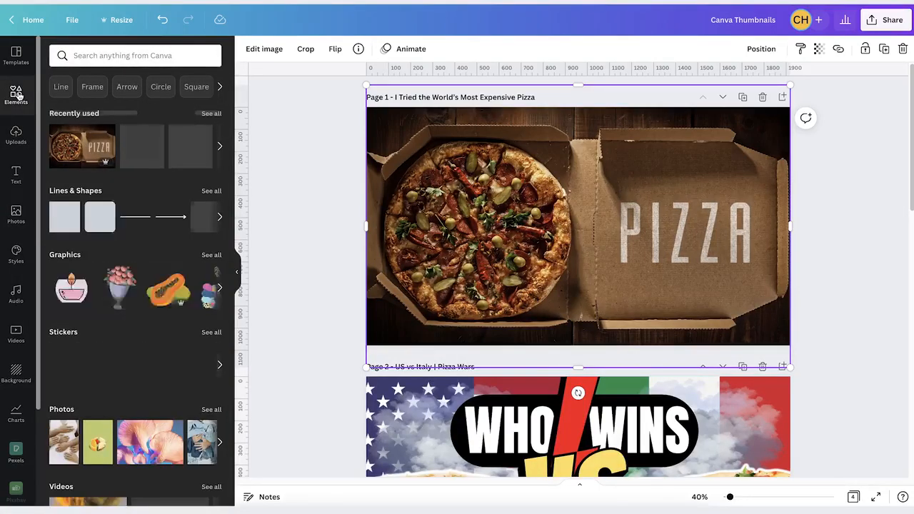
click(211, 113)
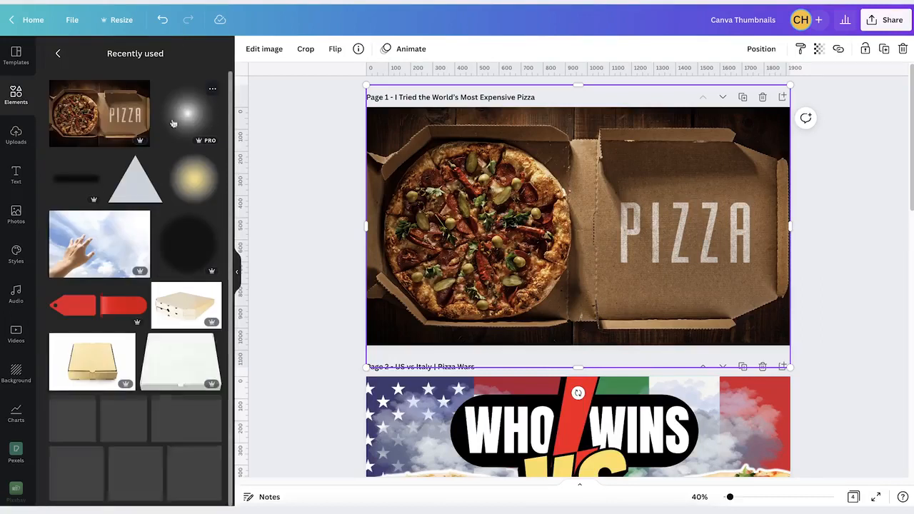
click(76, 311)
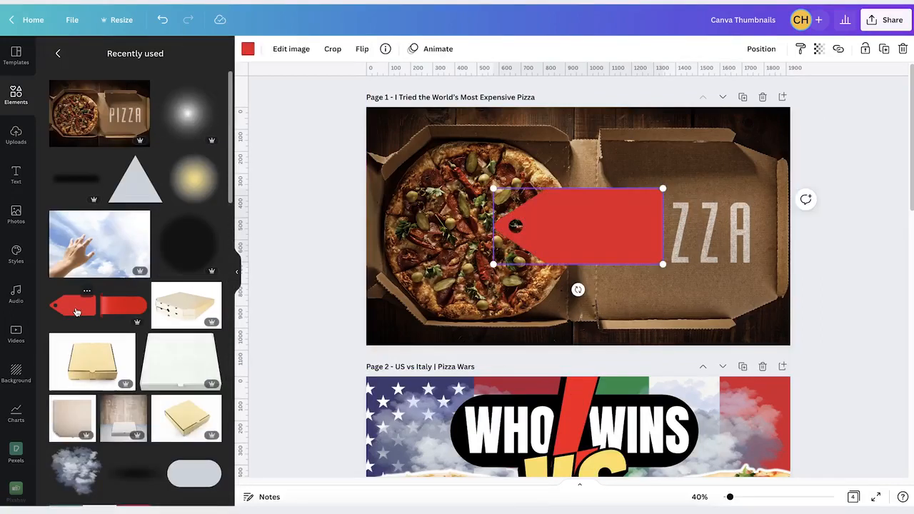
drag(590, 237, 682, 245)
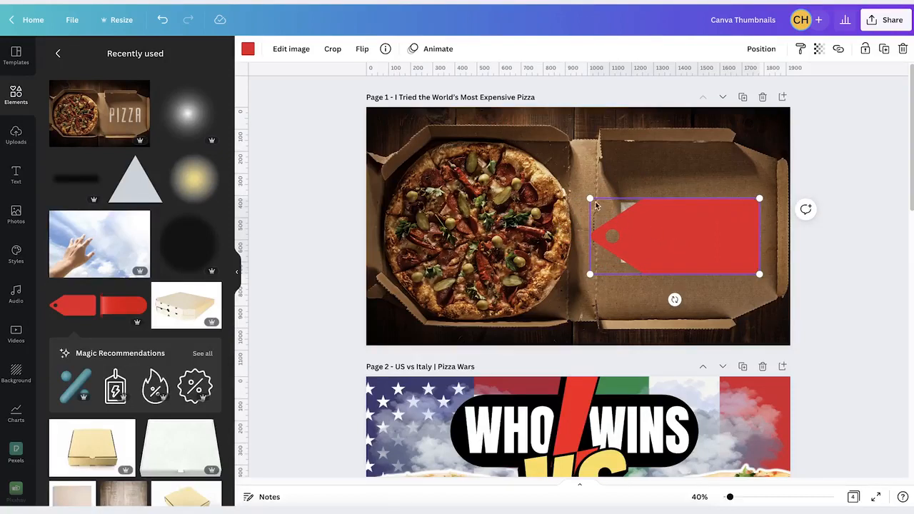
drag(590, 199, 572, 193)
drag(668, 240, 669, 241)
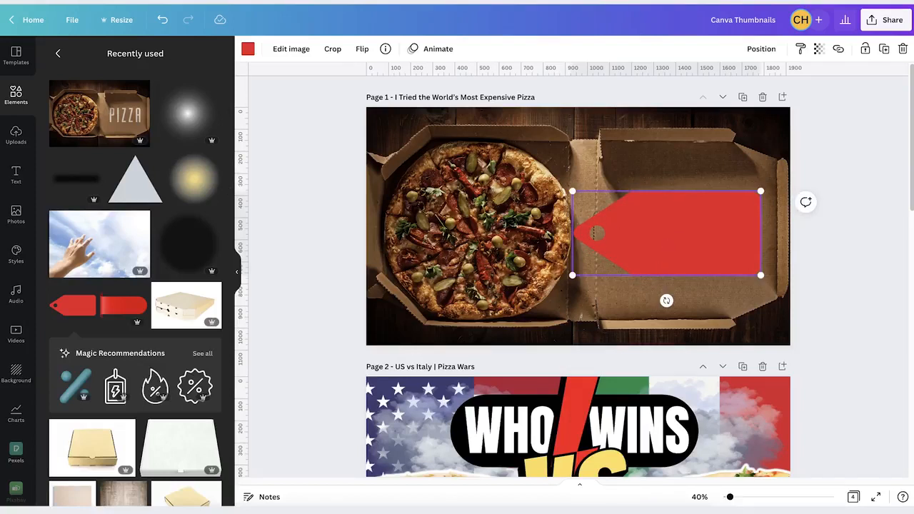
Add a heading to page 1 in the Anton font and scale it down to fit the red price tag
click(16, 174)
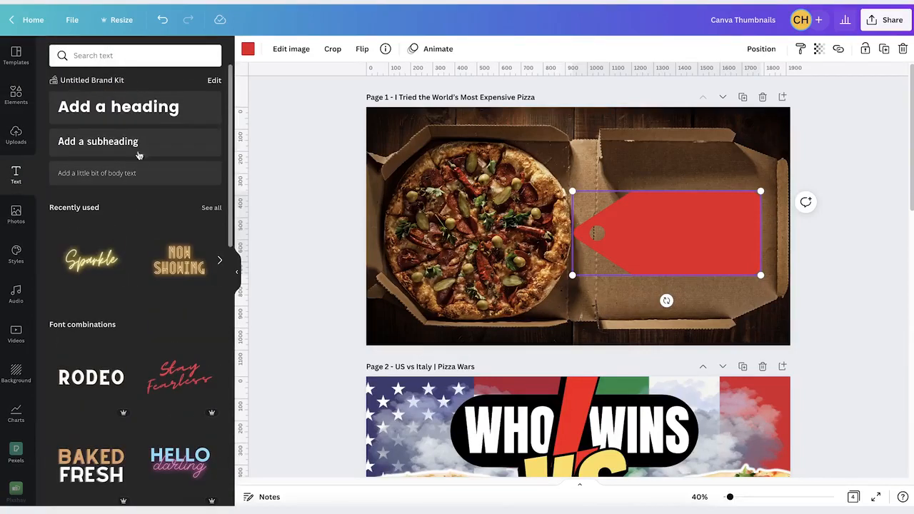
click(124, 116)
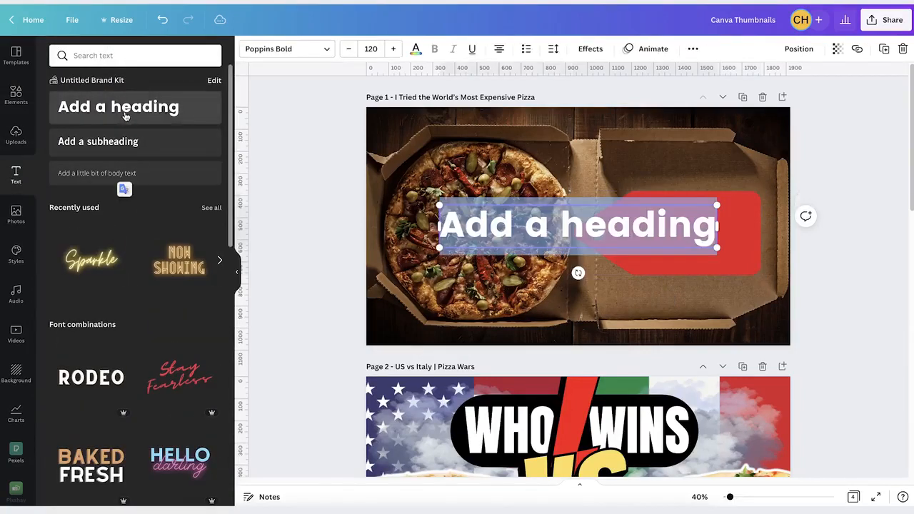
click(310, 53)
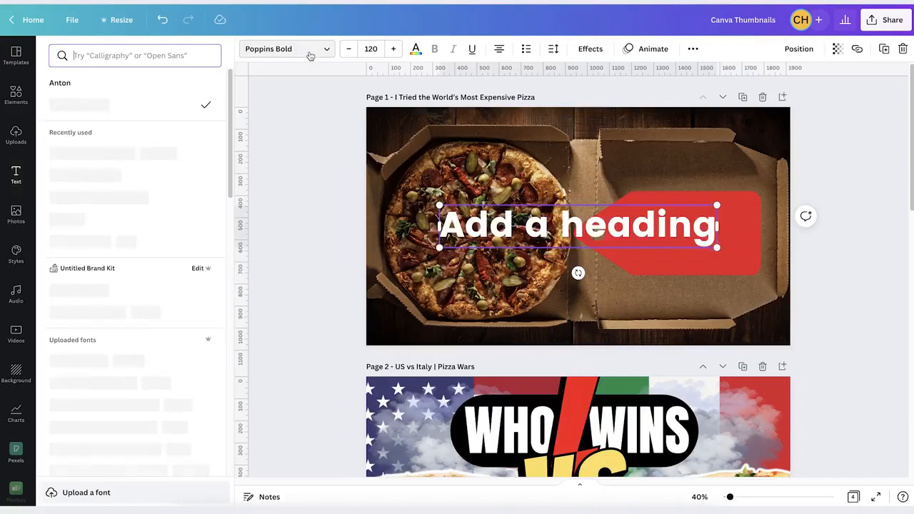
click(64, 84)
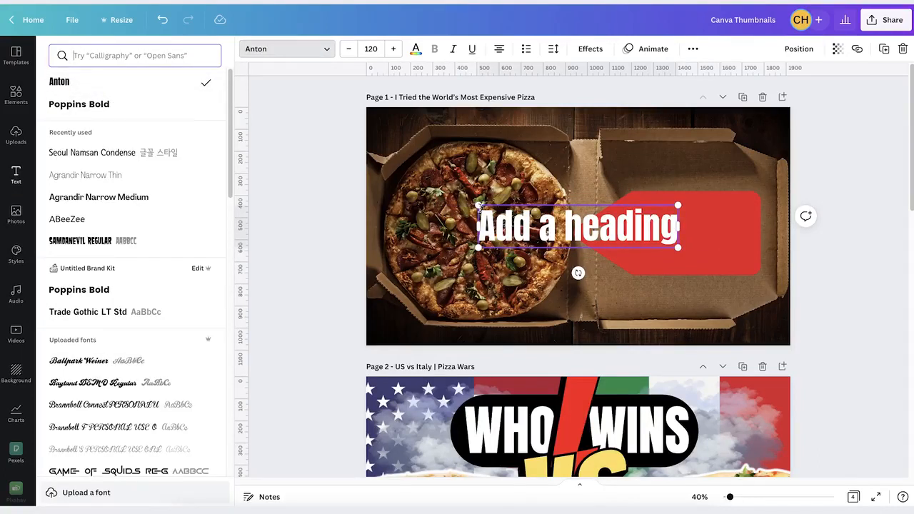
drag(477, 207, 570, 236)
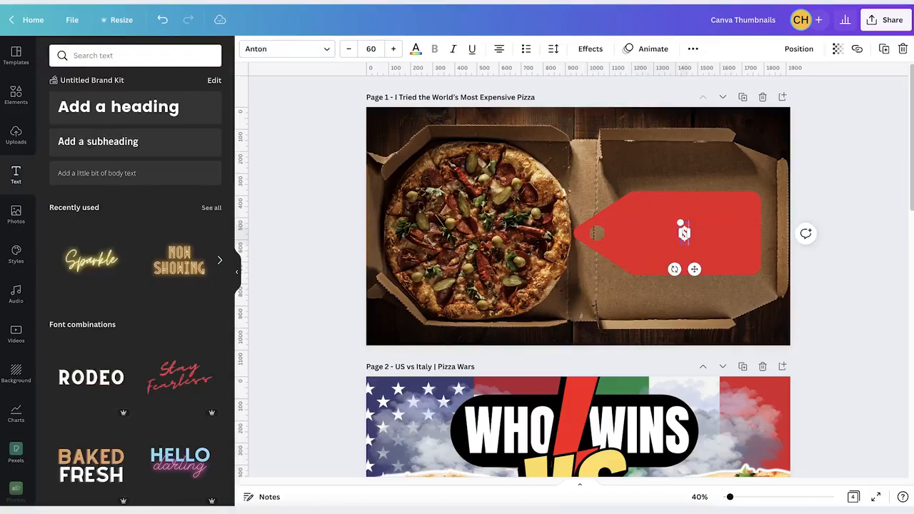
Complete the heading as $11,176, enlarge it to font size 163 centred on the tag, and give it a soft shadow effect
text(,176)
drag(658, 221, 615, 203)
drag(710, 244, 740, 258)
drag(658, 228, 662, 232)
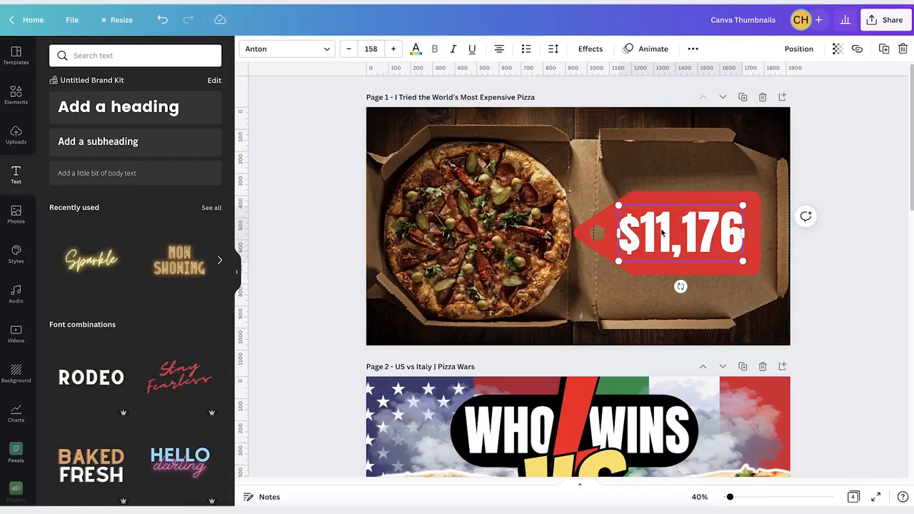
drag(743, 233, 749, 231)
click(655, 287)
click(655, 248)
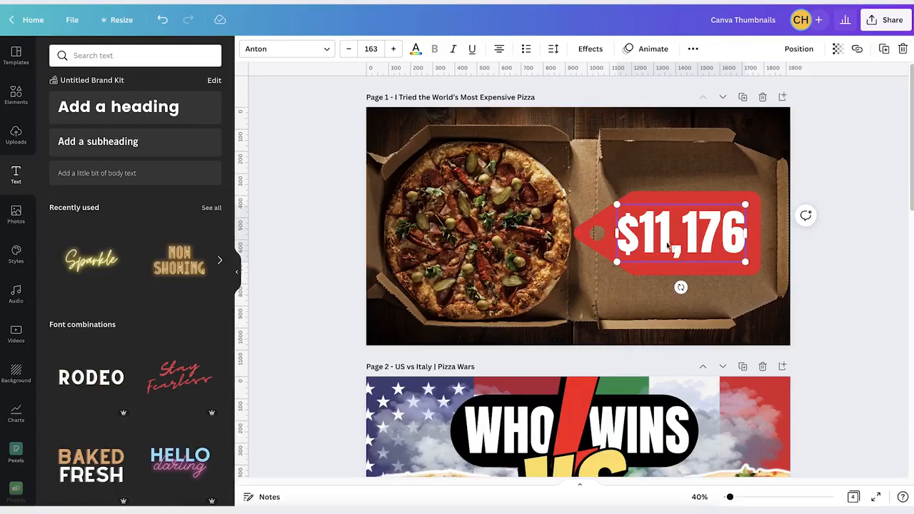
click(590, 49)
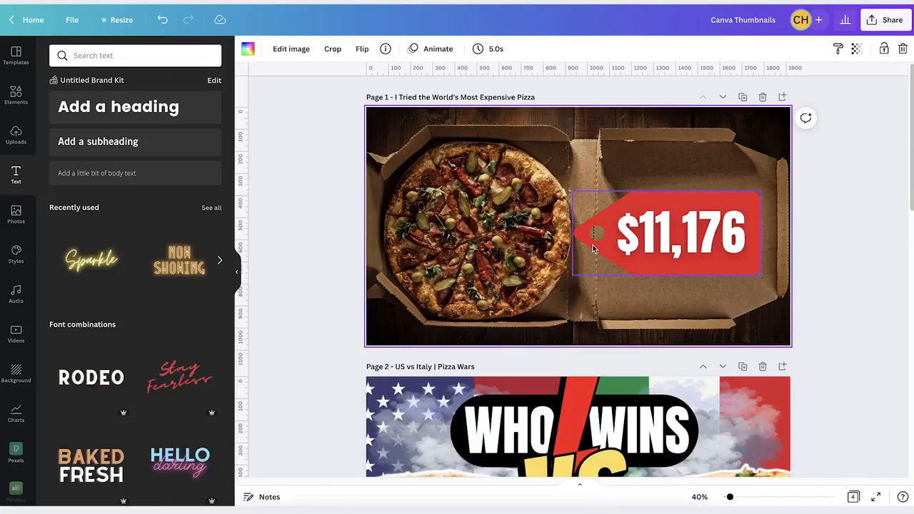
Search the elements for "shadow" and add a wide, soft black bar shadow to page 1
click(15, 134)
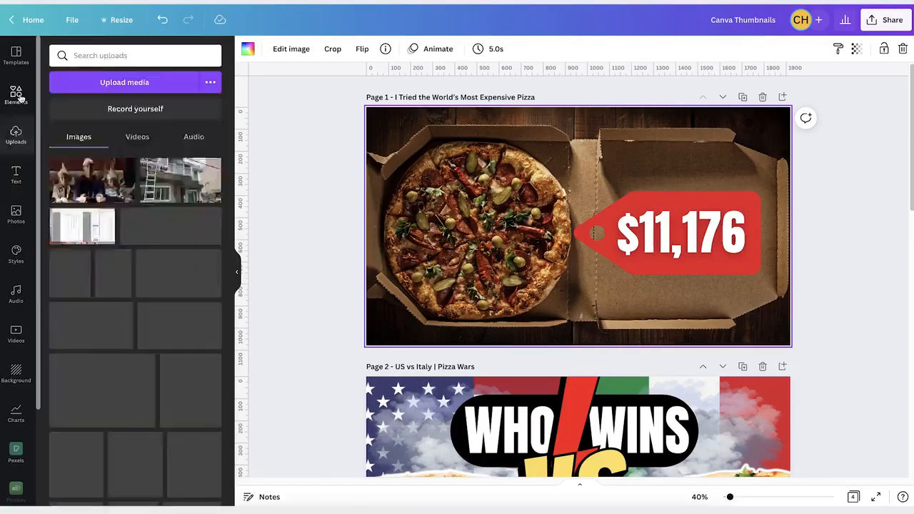
click(17, 96)
click(59, 54)
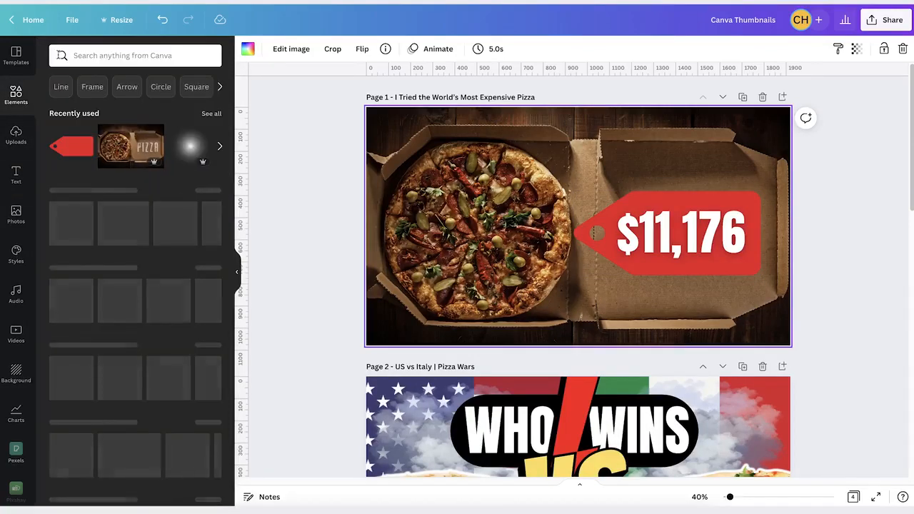
click(114, 55)
text(s)
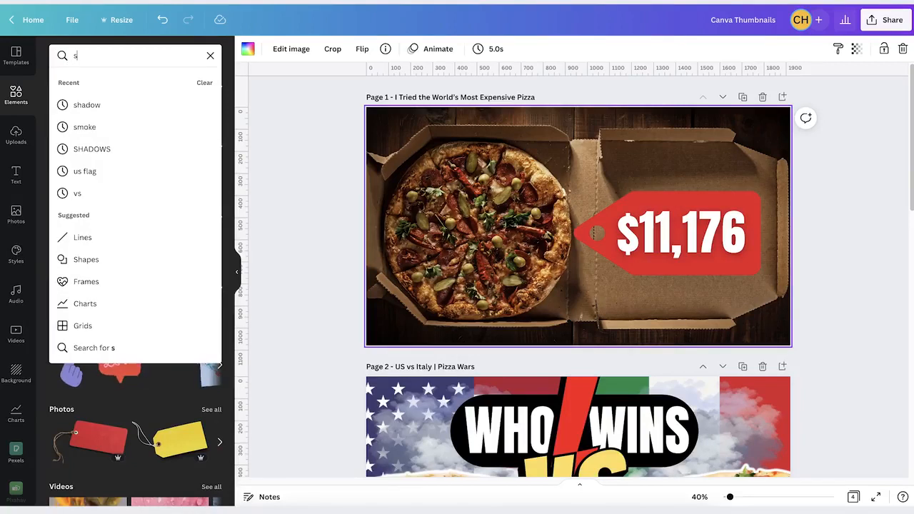
text(hadow)
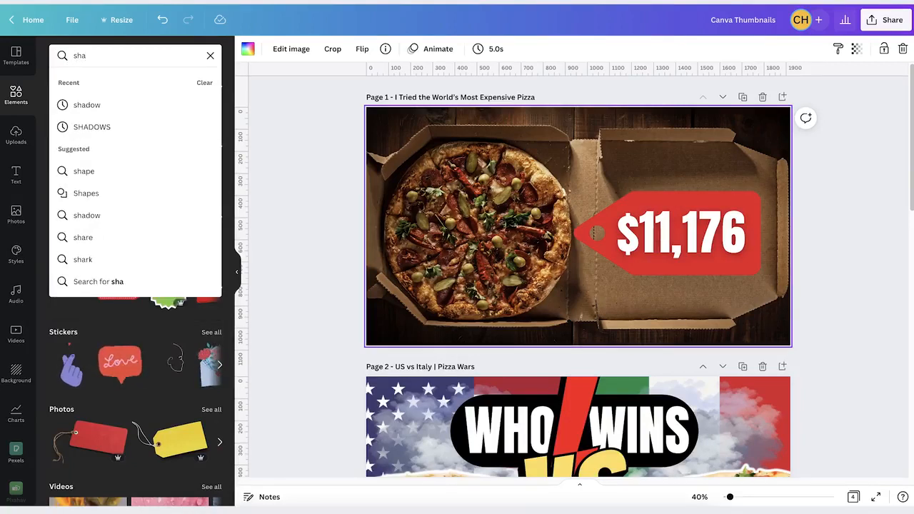
key(Return)
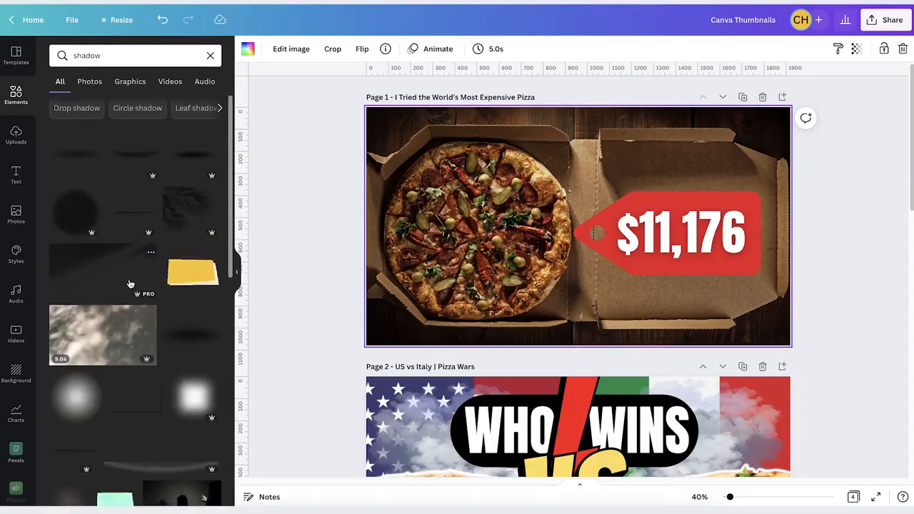
scroll(130, 284, down, 2)
scroll(130, 284, down, 4)
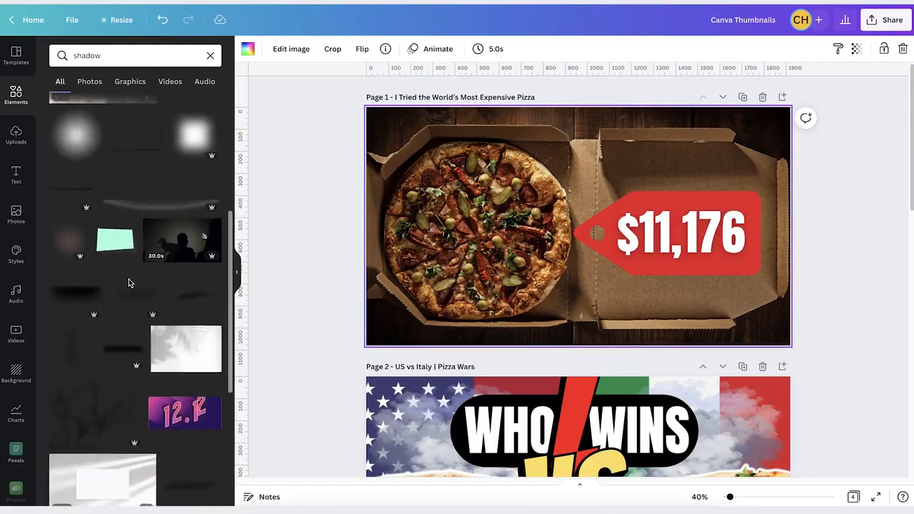
click(121, 350)
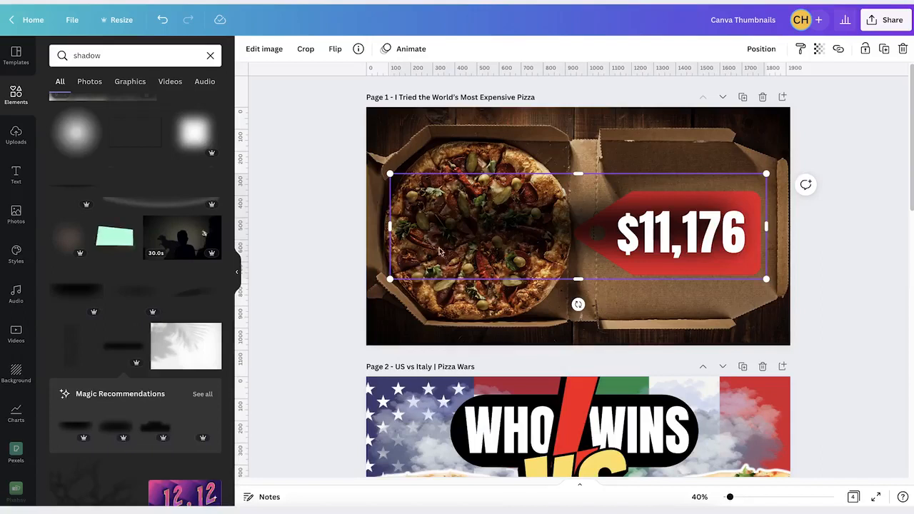
Shrink the shadow to fit the tag's lower edge and send it backward until it sits behind the tag
drag(391, 174, 609, 227)
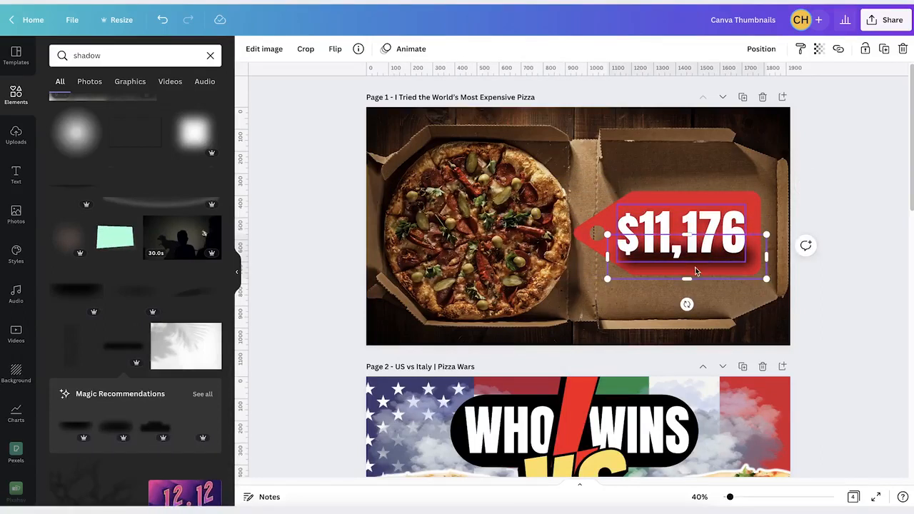
drag(693, 273, 700, 283)
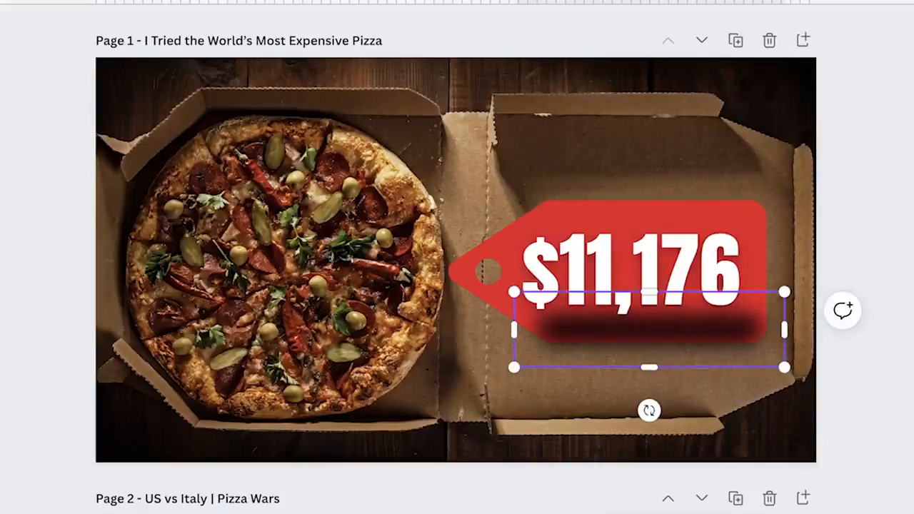
click(761, 48)
click(714, 23)
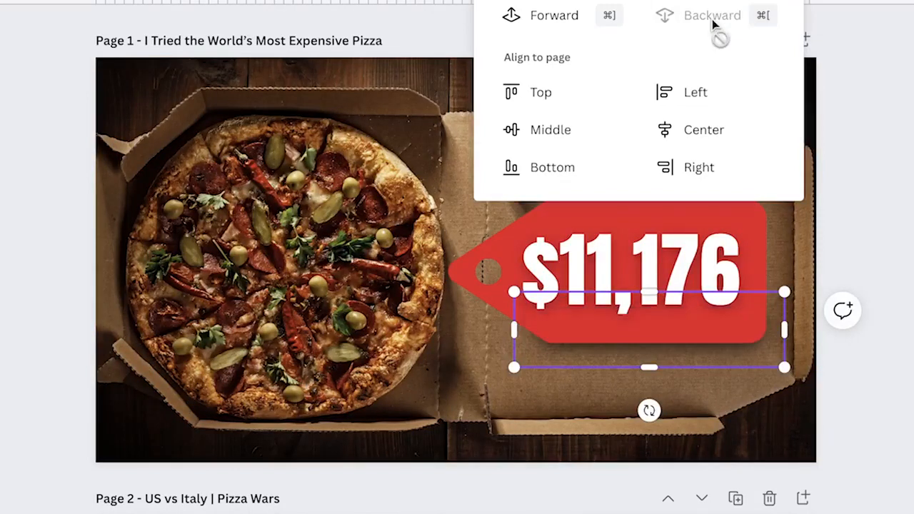
click(744, 476)
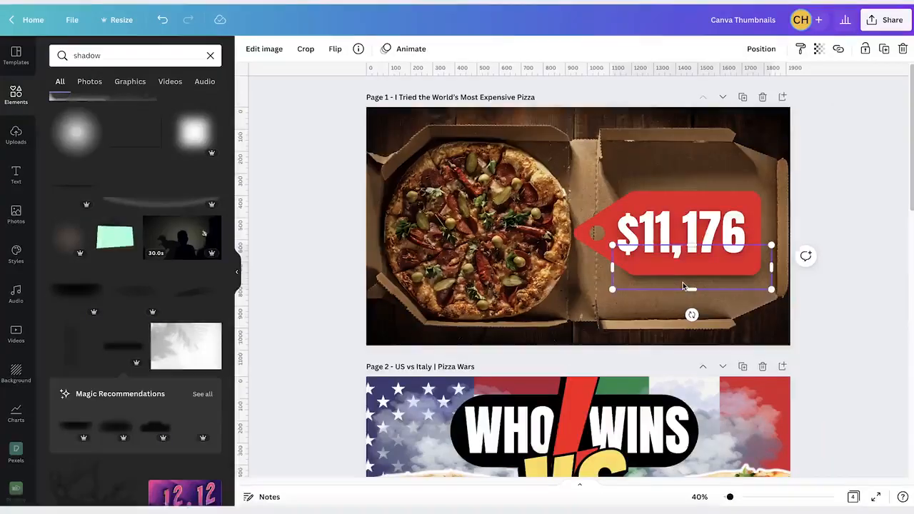
Duplicate the shadow, then rotate and shrink the copy to follow the tag's slanted lower-left edge
key(ctrl+d)
drag(681, 289, 650, 291)
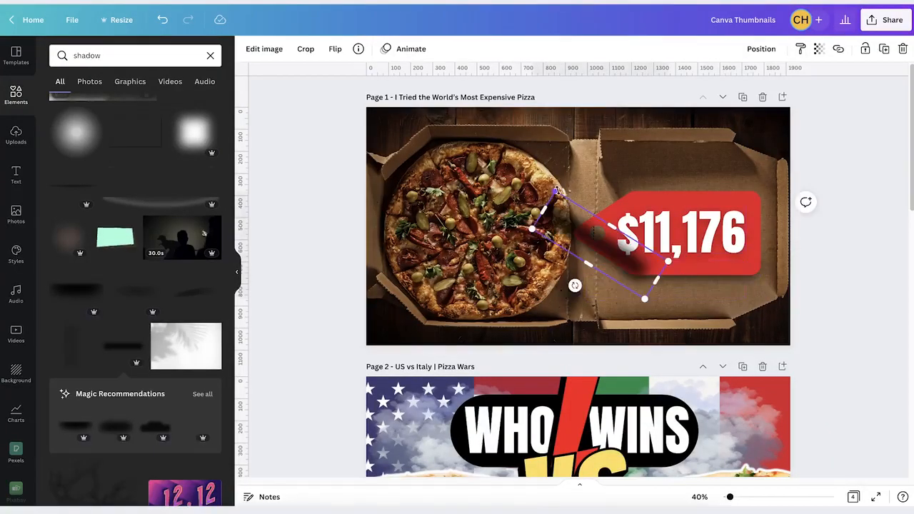
drag(551, 192, 586, 220)
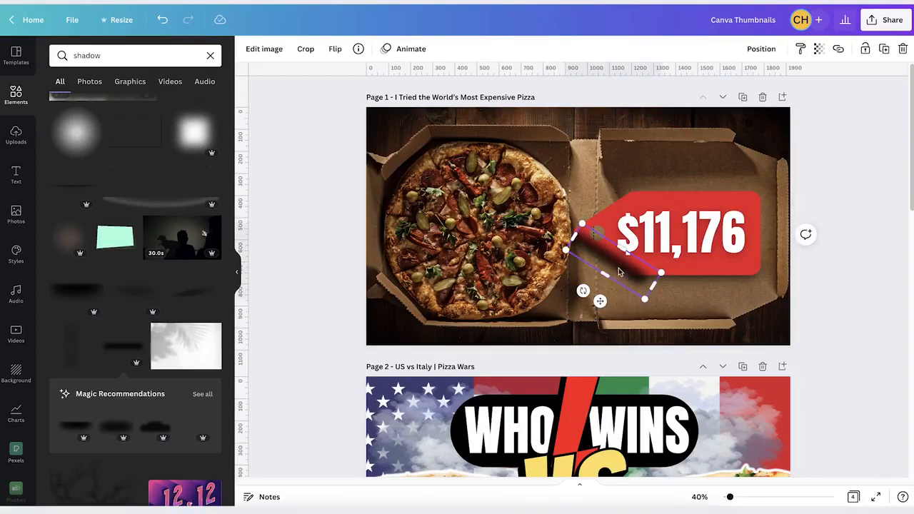
drag(620, 267, 619, 263)
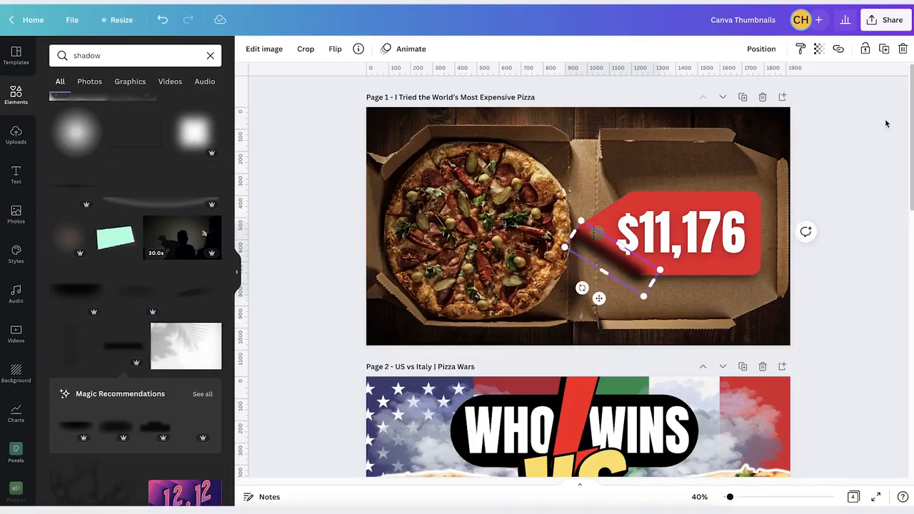
Set the slanted shadow's transparency to 86 and send it behind the price tag
click(818, 50)
drag(816, 94, 800, 95)
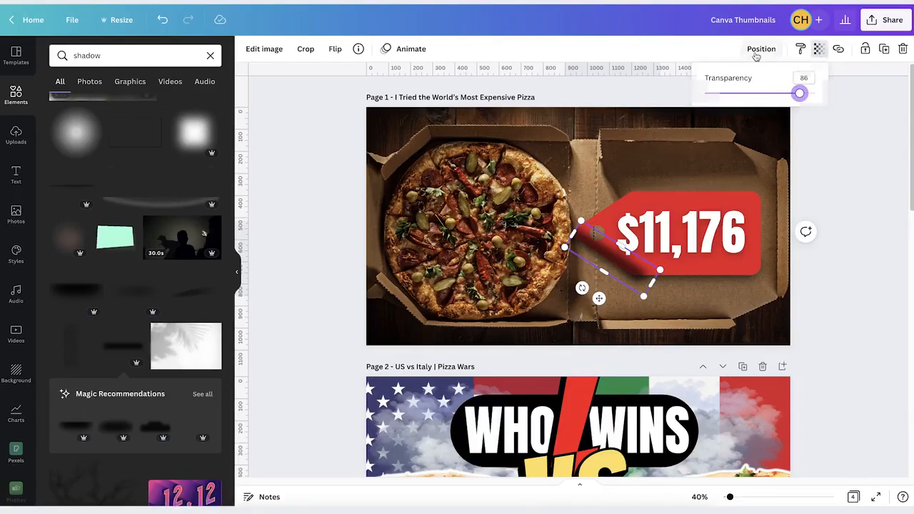
click(757, 51)
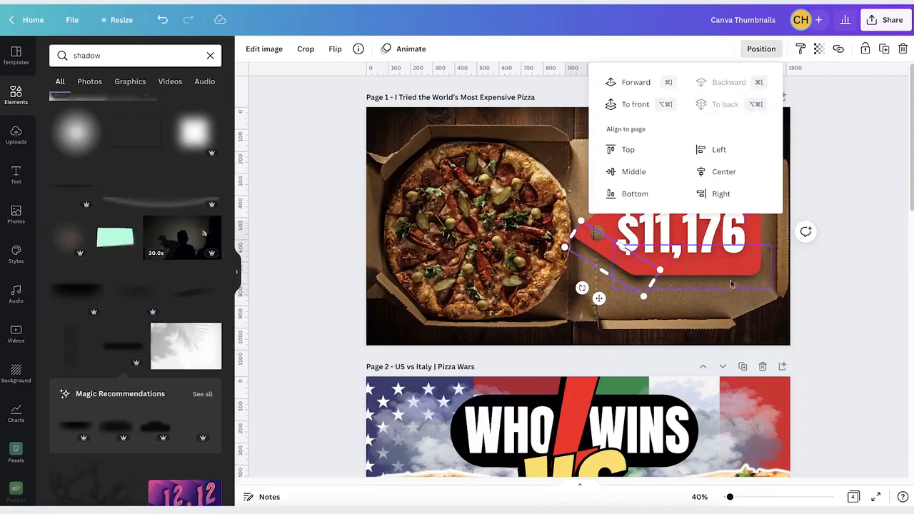
click(719, 313)
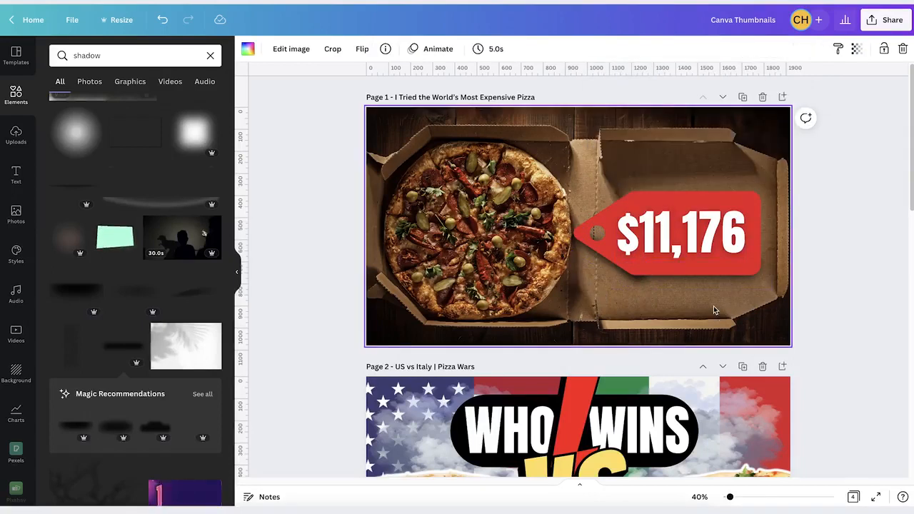
Detach the pizza box photo from the page 1 background and enlarge it to cover the whole page
right_click(405, 129)
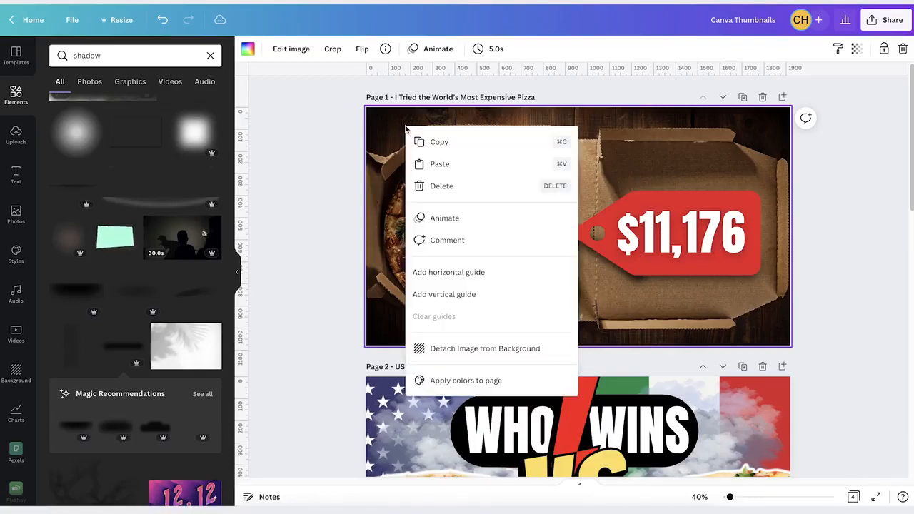
click(464, 349)
drag(434, 130, 366, 85)
drag(720, 320, 778, 383)
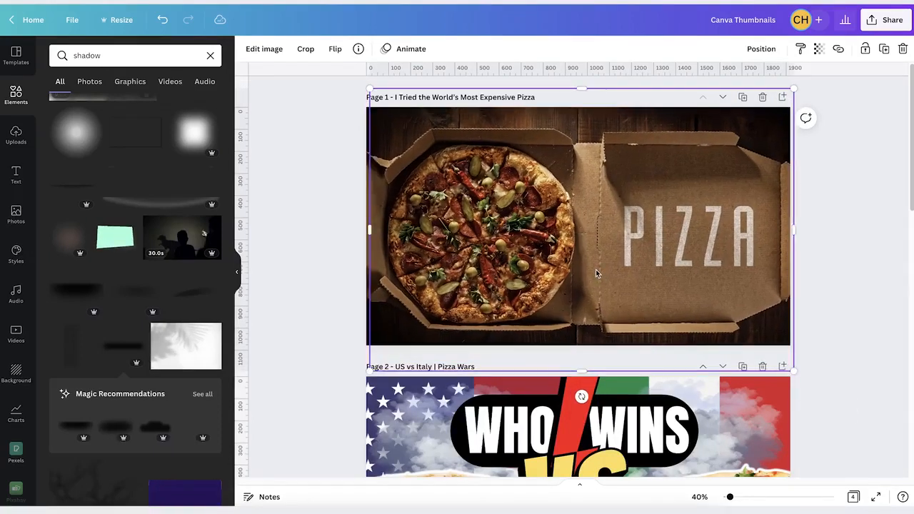
Remove the background from the upper pizza box photo, leaving the matching photo beneath it as the page background
drag(598, 275, 655, 234)
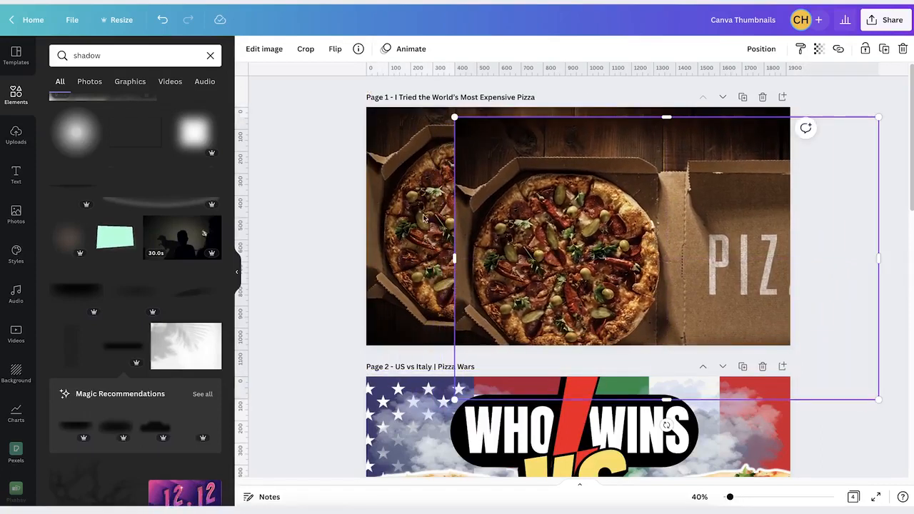
click(419, 210)
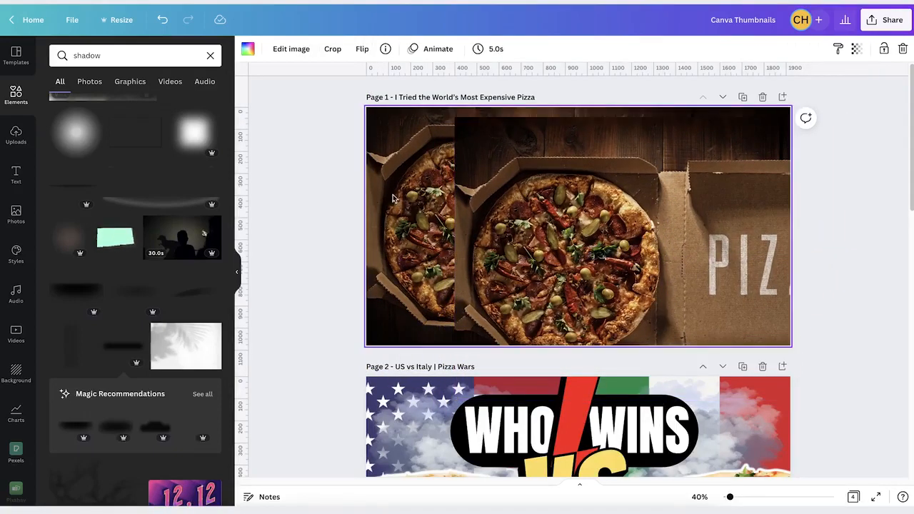
click(625, 288)
drag(626, 289, 543, 248)
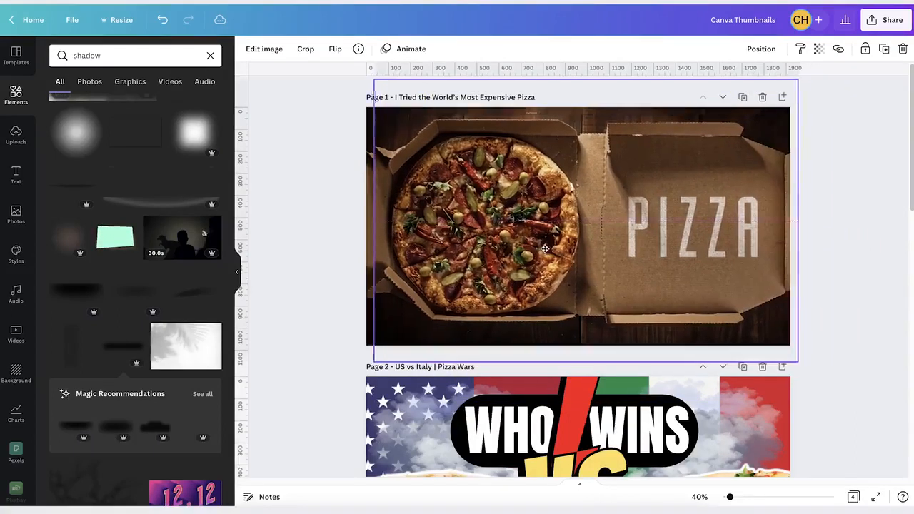
click(262, 50)
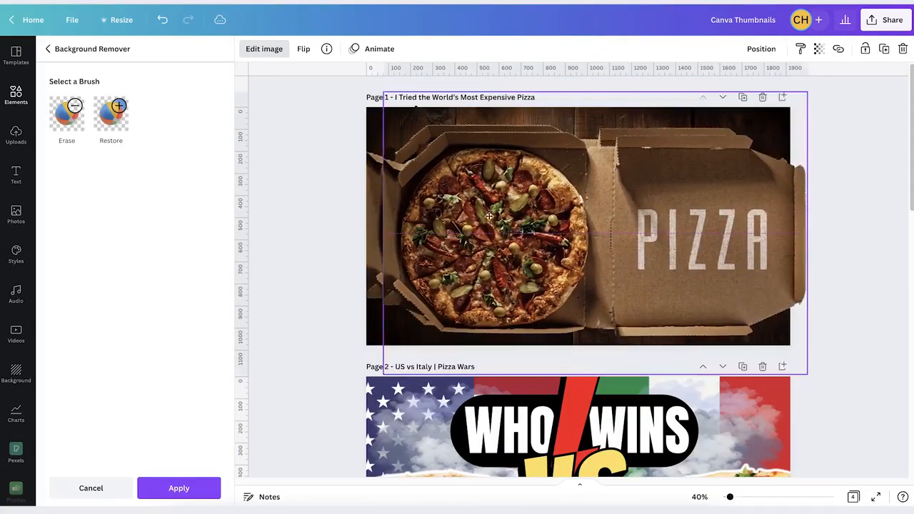
click(182, 488)
Crop the right part off the pizza box cutout and align it exactly over the same box in the background photo
drag(800, 233, 682, 276)
drag(476, 250, 467, 242)
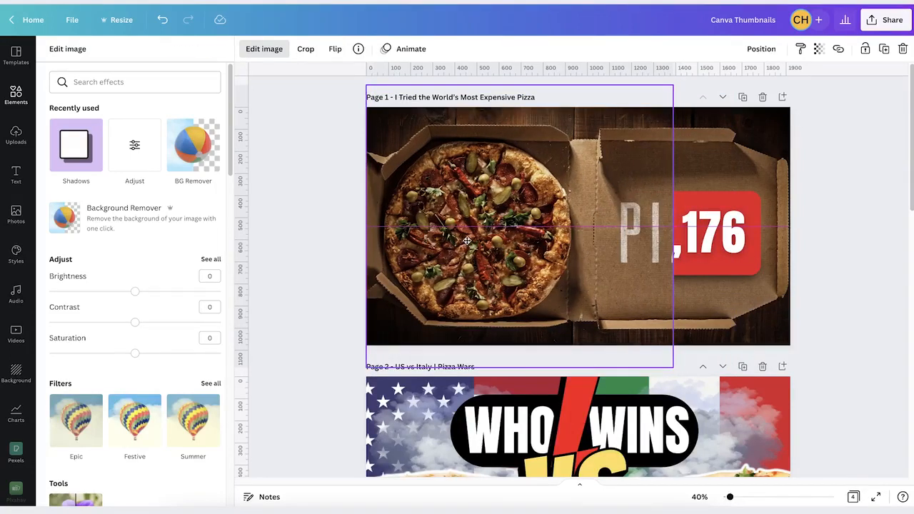
mouse_move(674, 243)
mouse_down()
mouse_move(650, 243)
mouse_move(683, 247)
mouse_move(660, 246)
mouse_up()
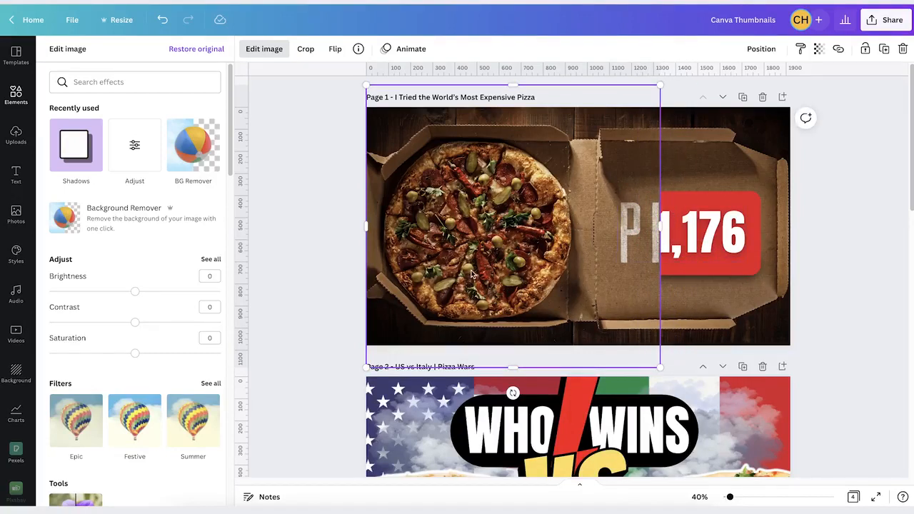
Search elements for "glow", add the soft yellow glow, enlarge it and place it over the pizza's upper-left area
click(13, 102)
click(111, 56)
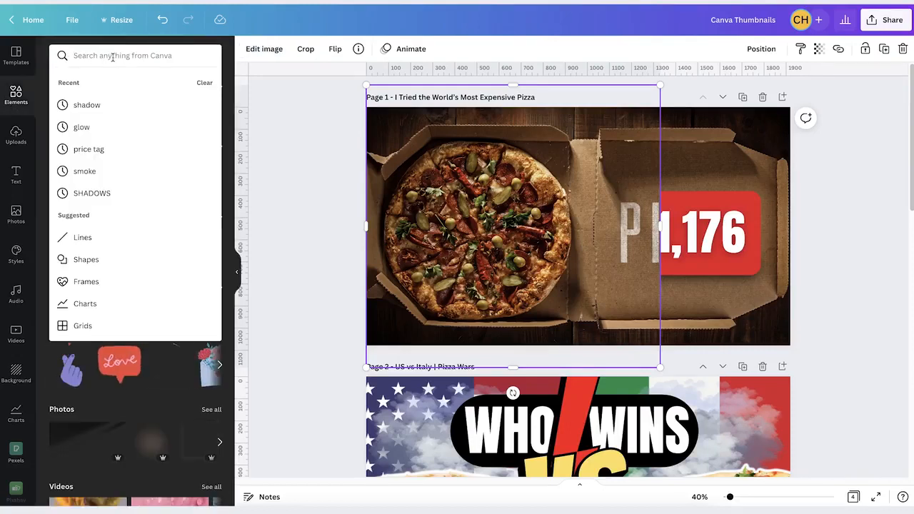
text(glow)
key(Return)
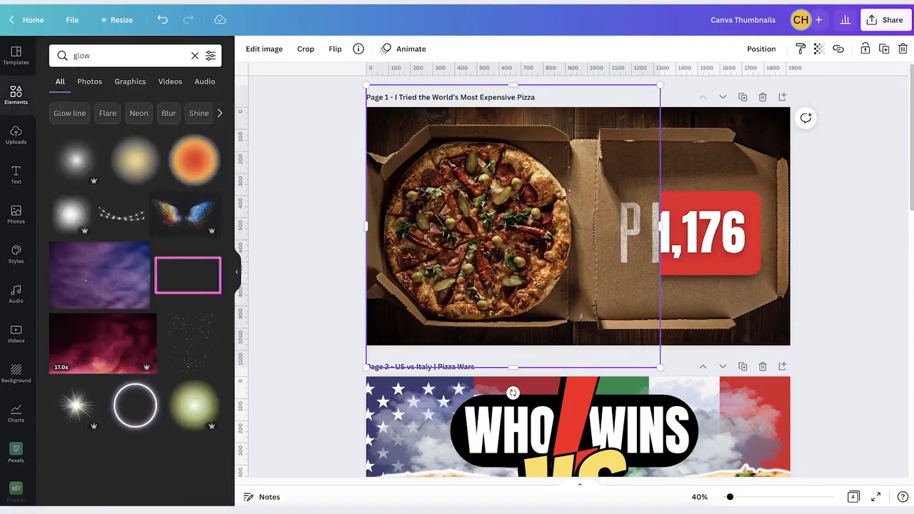
click(128, 163)
drag(581, 237, 454, 210)
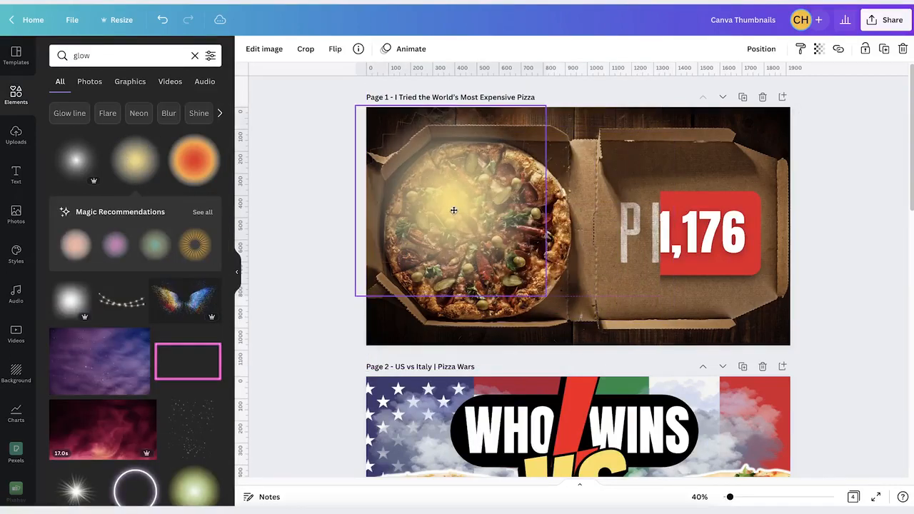
drag(547, 296, 598, 345)
drag(471, 259, 449, 206)
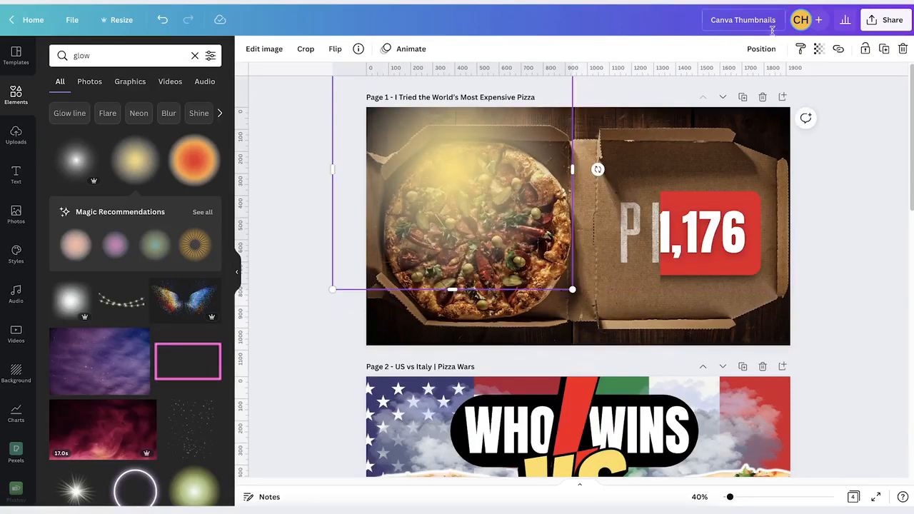
Send the yellow glow backward behind the pizza box cutout and shrink it to start at the page's left edge
click(763, 48)
click(736, 83)
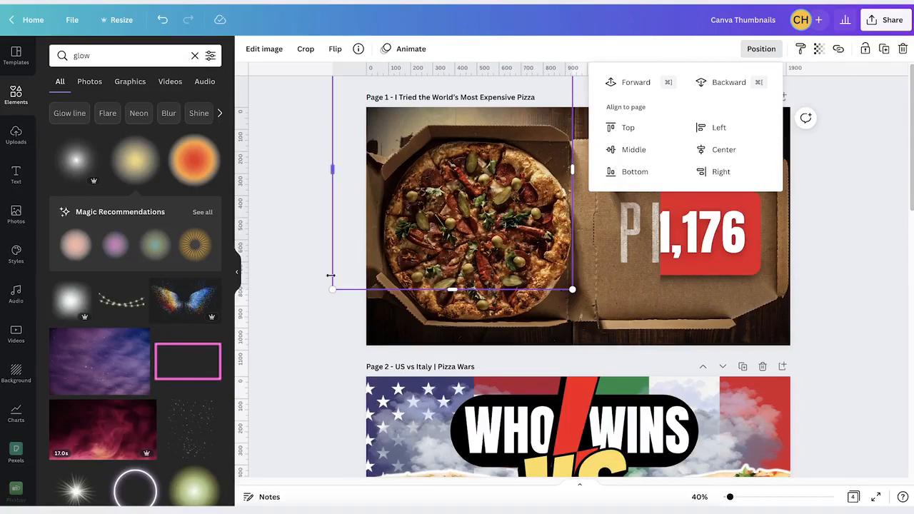
drag(333, 290, 366, 256)
drag(466, 165, 466, 167)
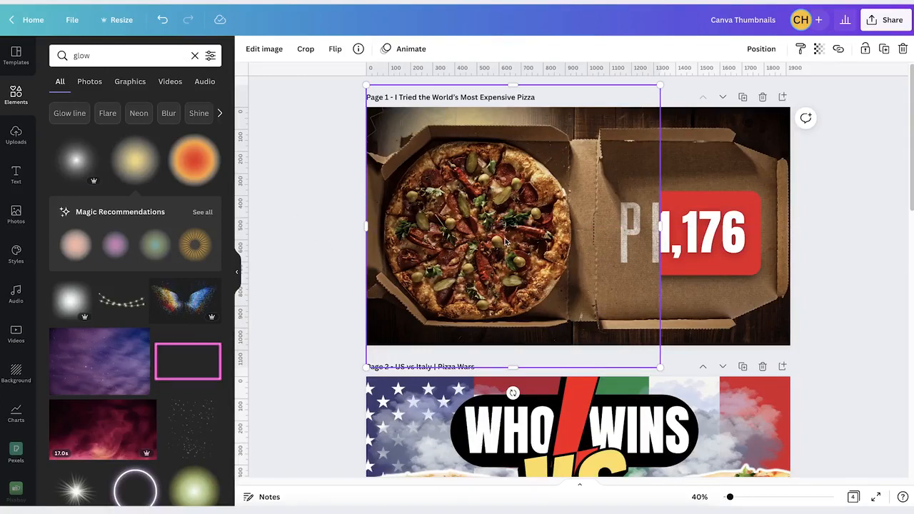
Lock the pizza box cutout and shift the yellow glow rightward and up behind the box's upper edge
click(865, 49)
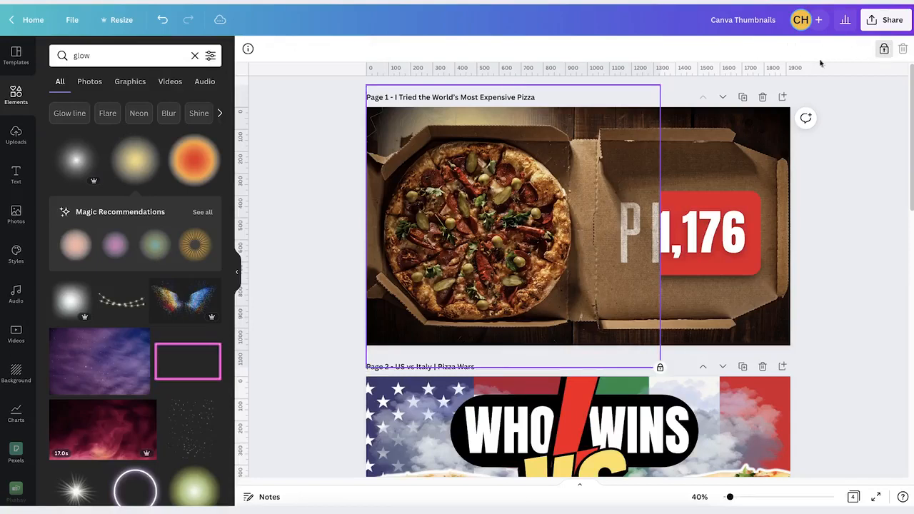
click(461, 128)
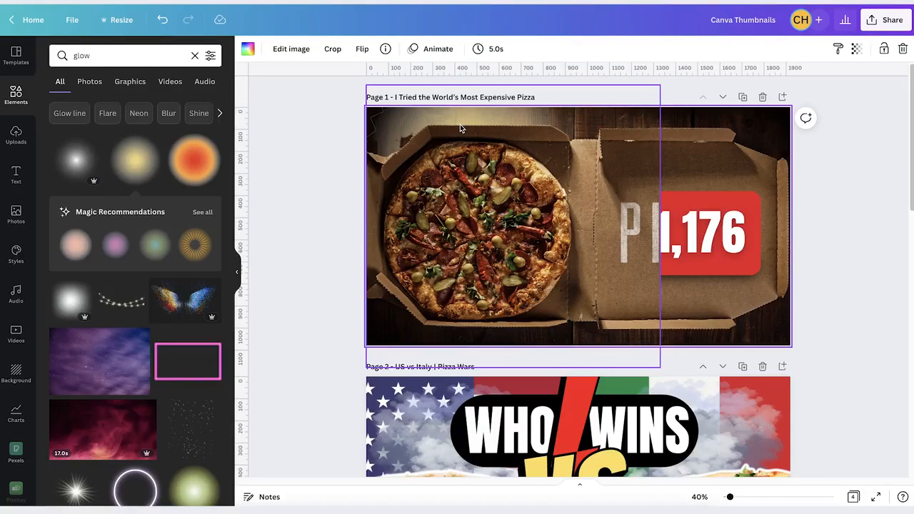
click(470, 131)
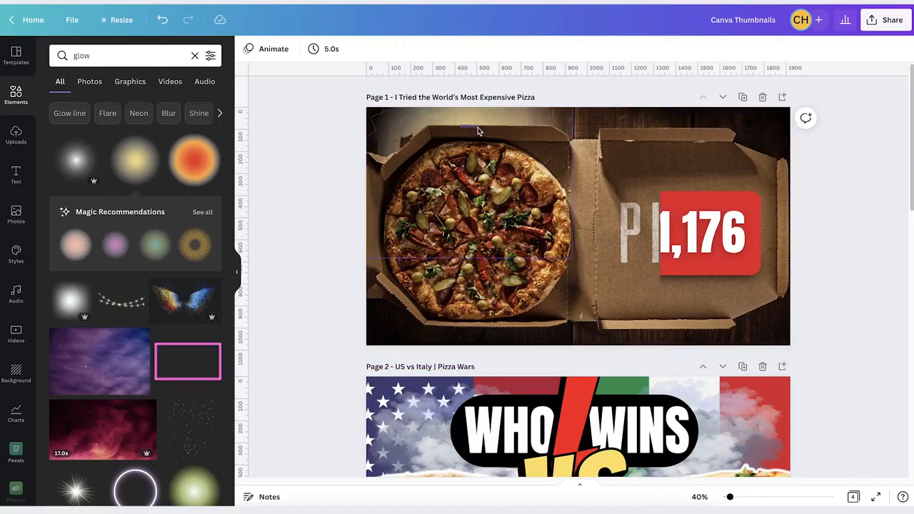
drag(488, 126, 509, 119)
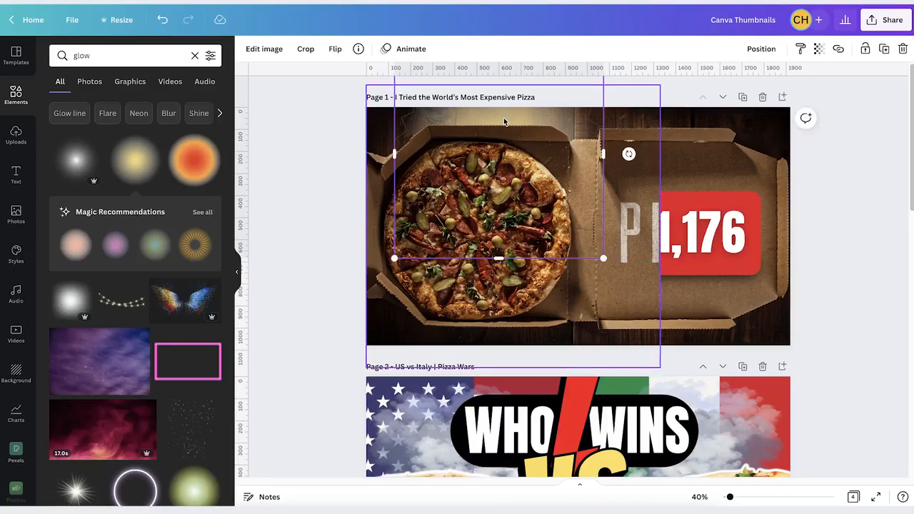
Place a slightly enlarged copy of the glow at the pizza box's lower-left edge and send it to the back
drag(502, 120, 443, 306)
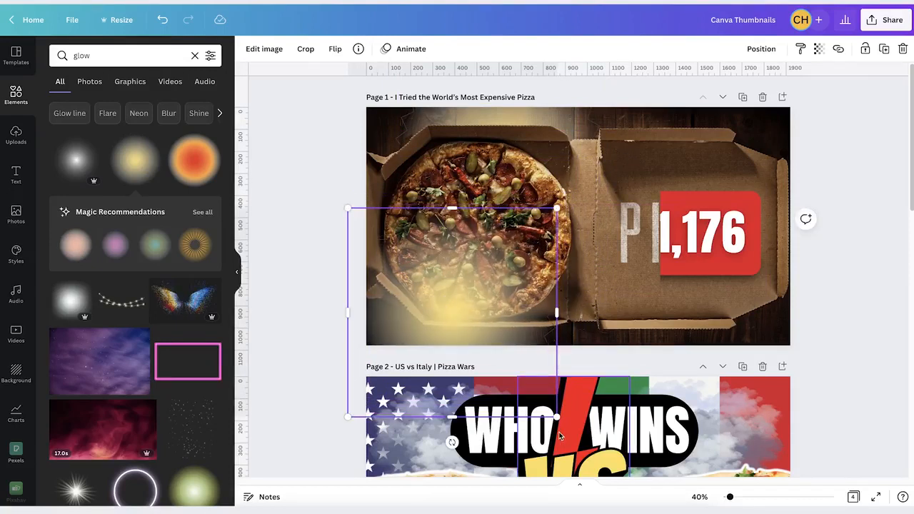
mouse_move(558, 419)
mouse_down()
mouse_move(577, 438)
mouse_move(569, 430)
mouse_up()
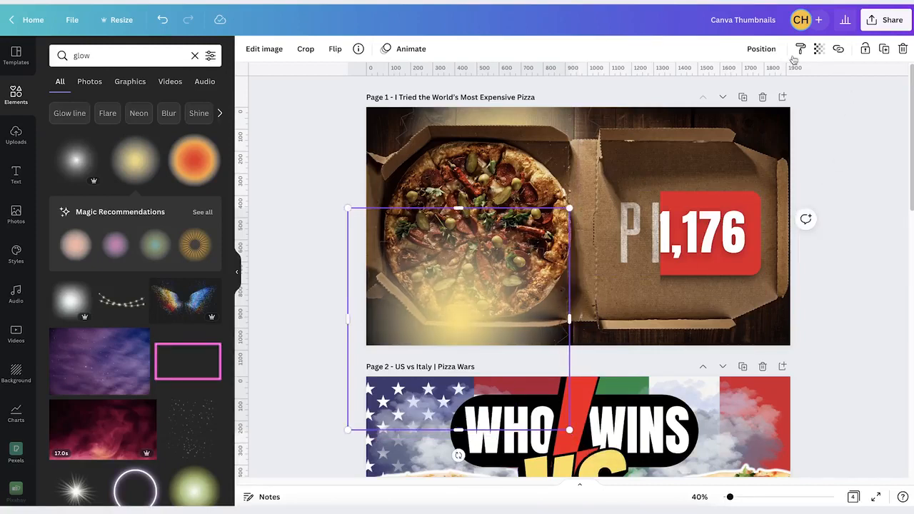
click(762, 49)
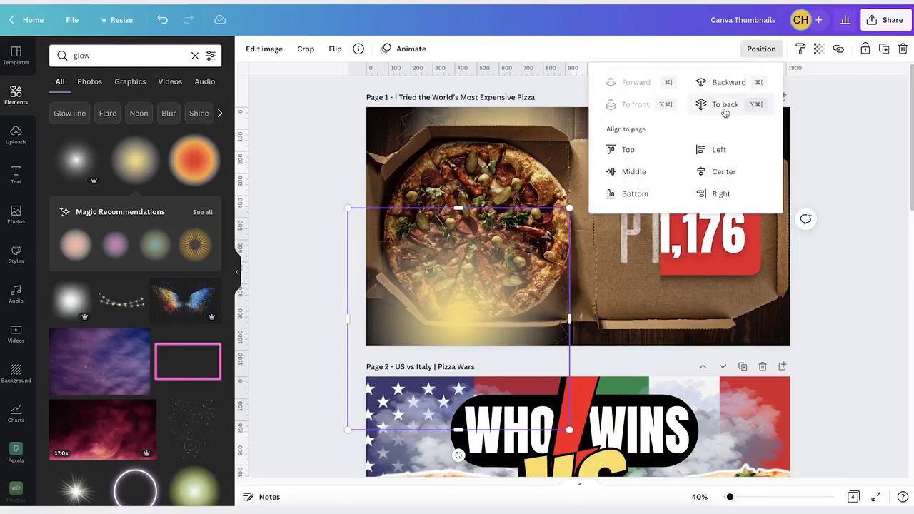
click(725, 105)
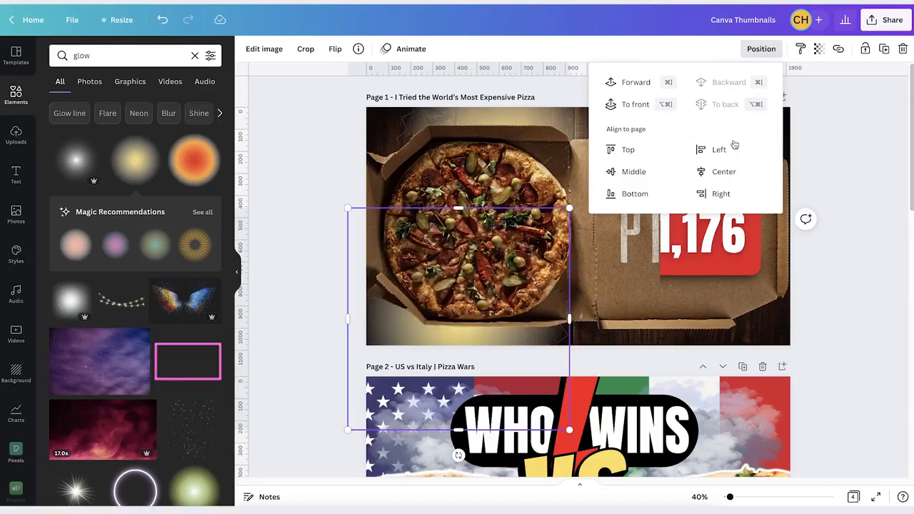
click(854, 286)
click(848, 287)
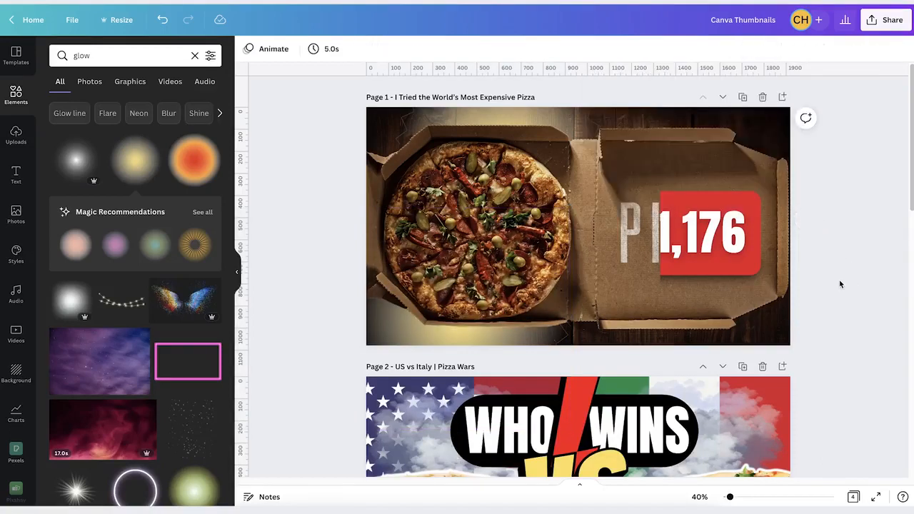
Stretch the upper glow to the right so it reaches past the box's center fold
click(494, 122)
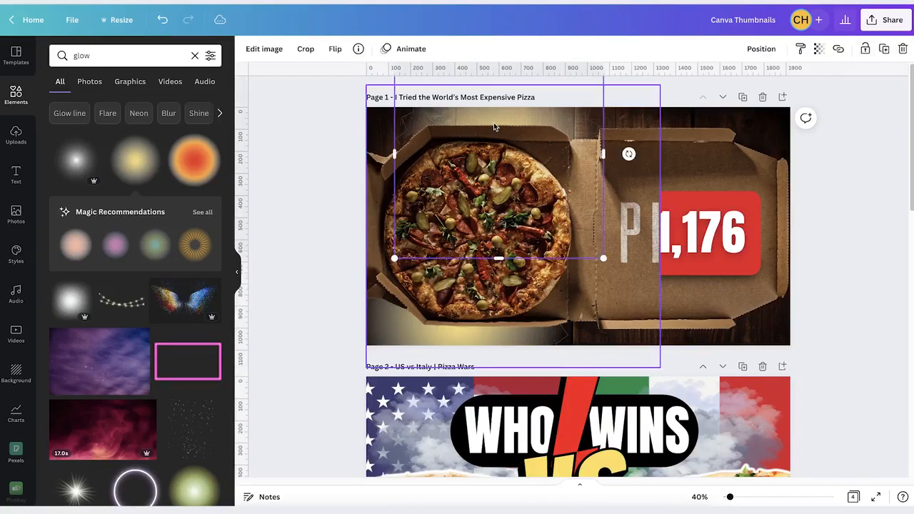
drag(606, 155, 641, 155)
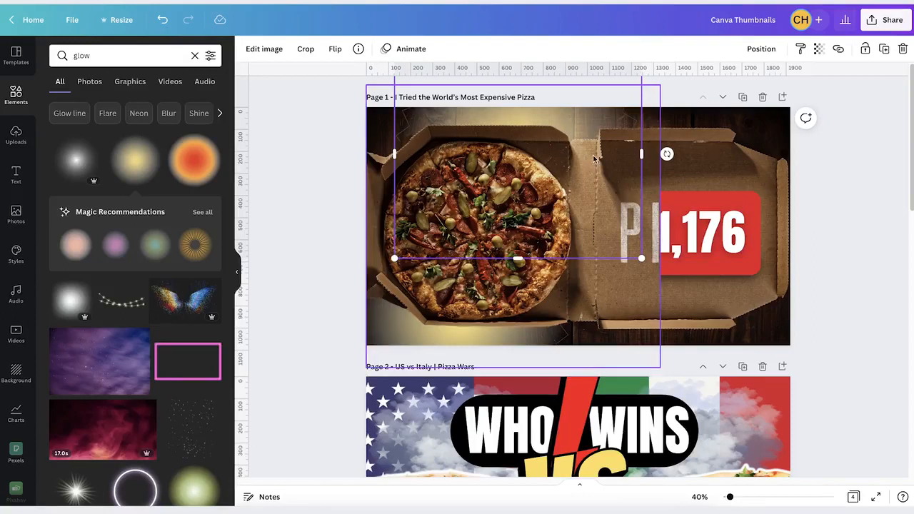
drag(641, 154, 658, 156)
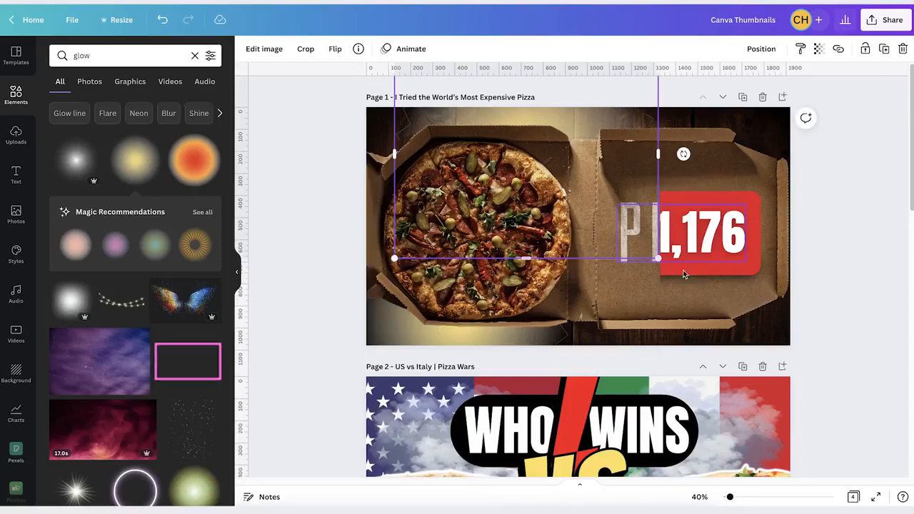
click(697, 290)
Unlock the pizza box cutout and crop its right side back to the edge of the pizza compartment
click(546, 239)
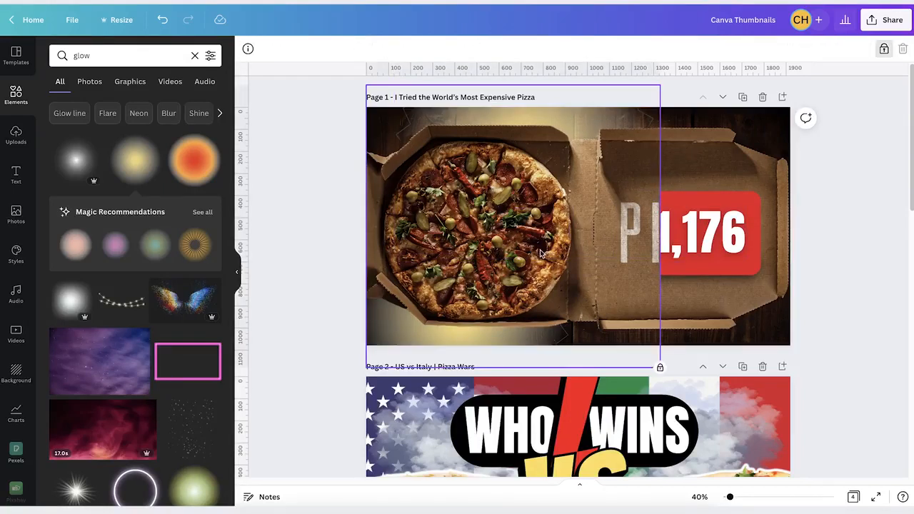
click(885, 50)
drag(662, 226, 571, 222)
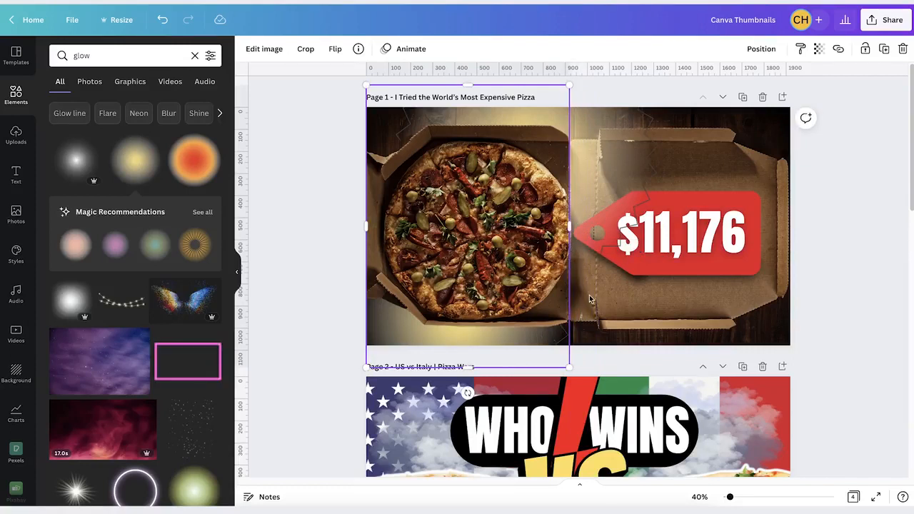
click(619, 306)
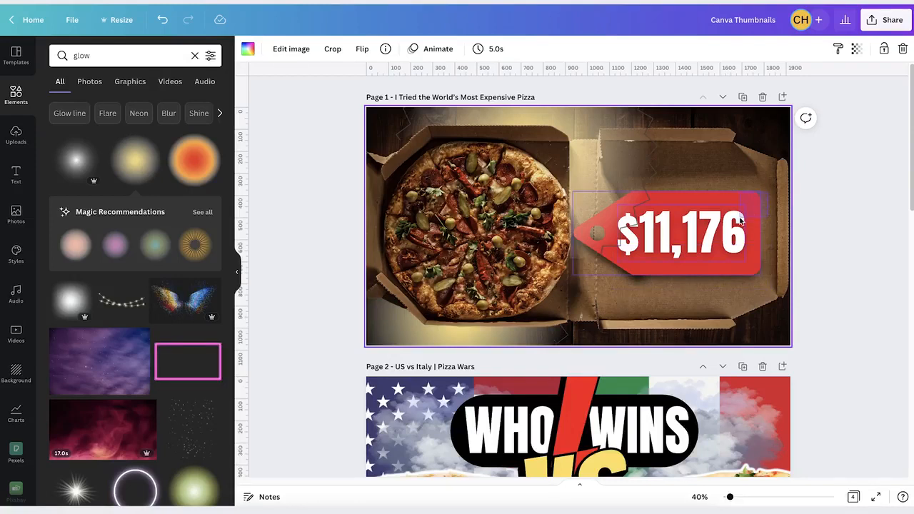
Group the $11,176 text with the red price tag and bring the group to the front
click(717, 235)
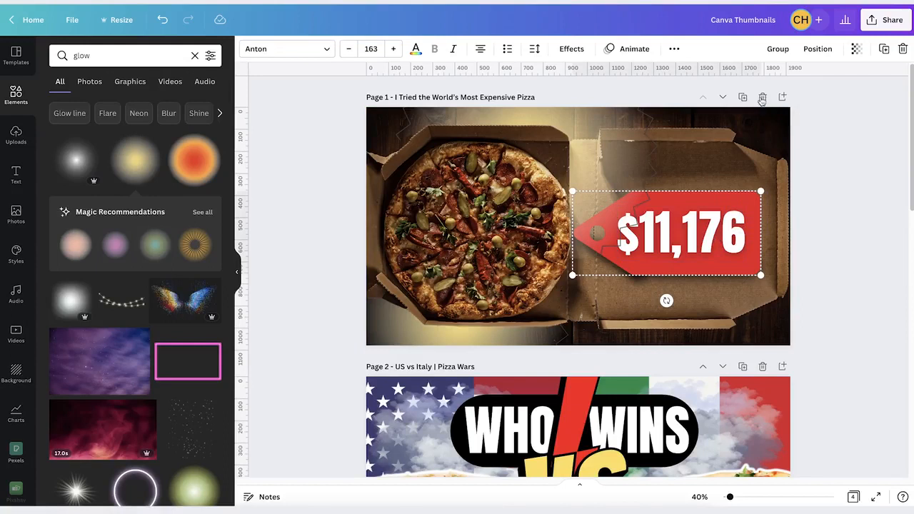
click(782, 49)
click(836, 49)
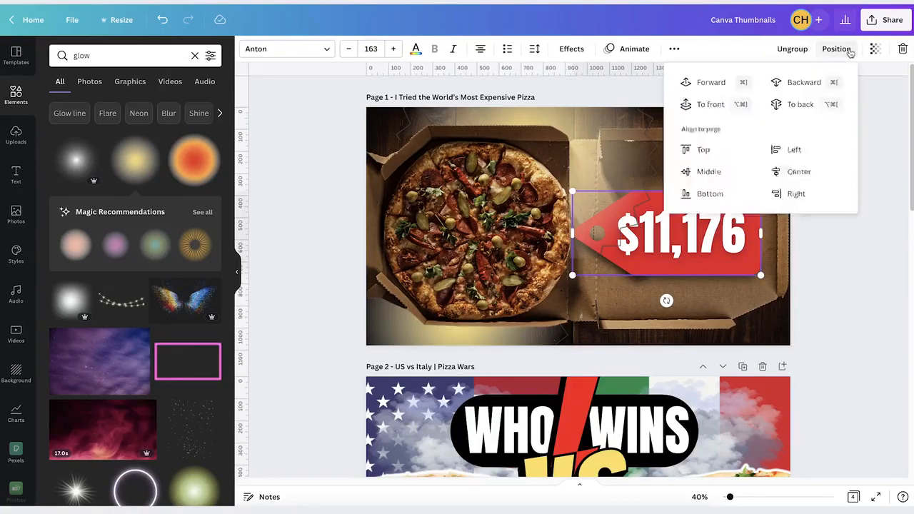
click(716, 107)
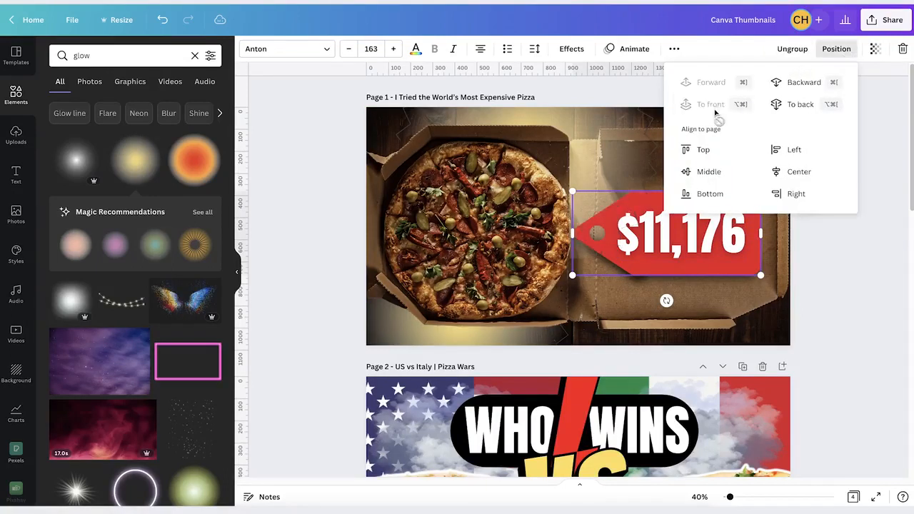
key(Escape)
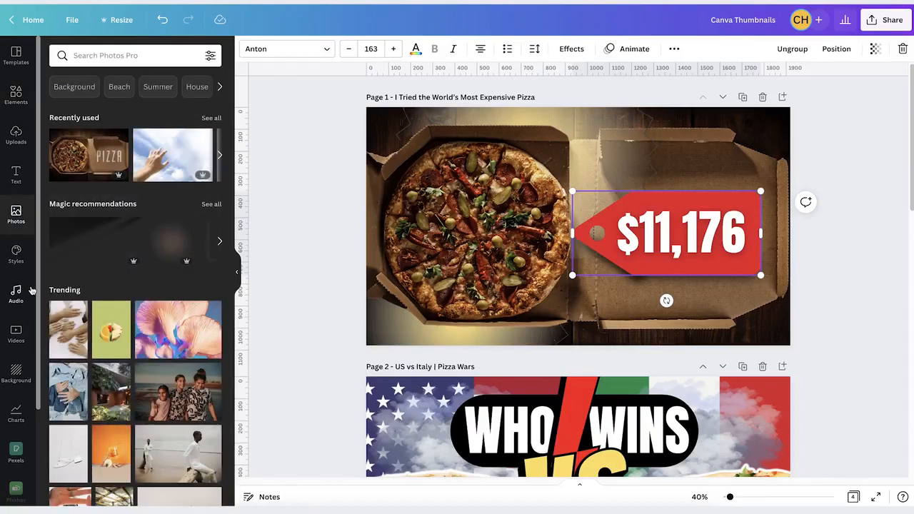
Add the recently used photo of a hand reaching into the sky and crop it closely around the hand
click(161, 165)
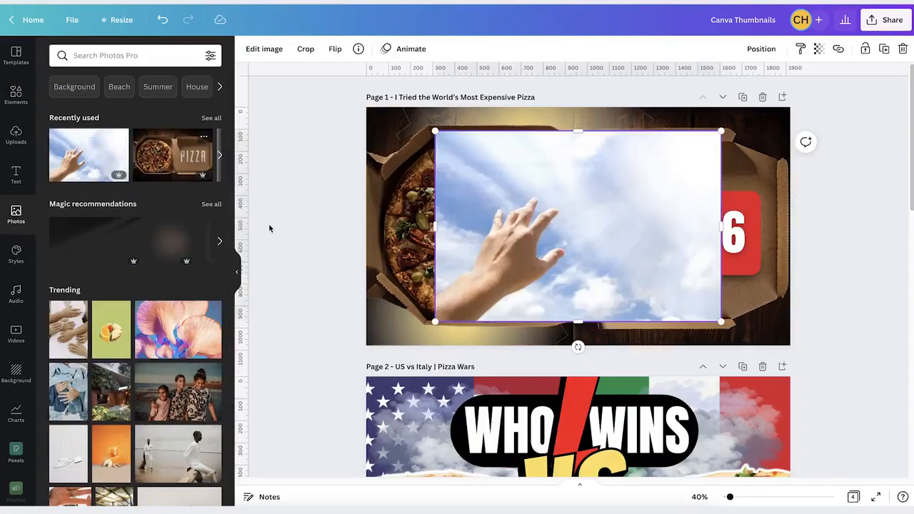
drag(434, 131, 426, 124)
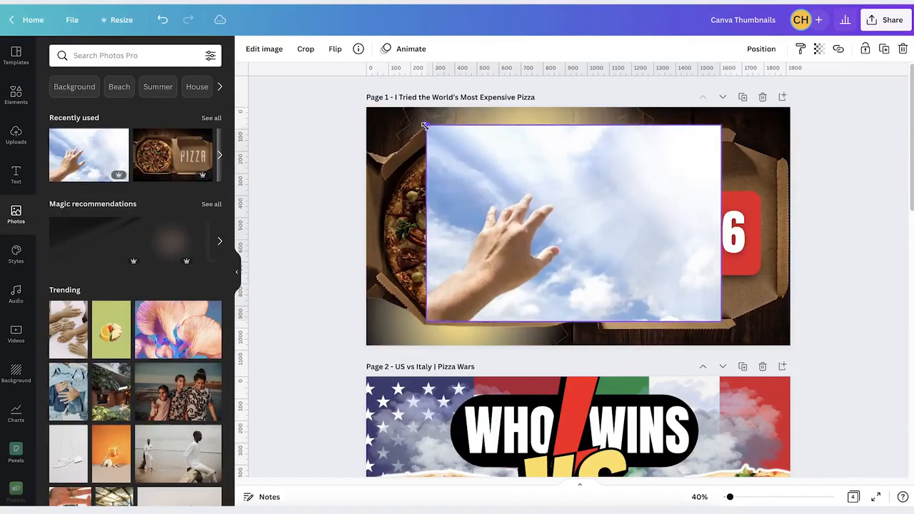
drag(722, 223, 595, 245)
drag(511, 125, 510, 165)
Remove the hand photo's background and enlarge the hand so it reaches over the pizza from the page's lower-left corner
click(265, 49)
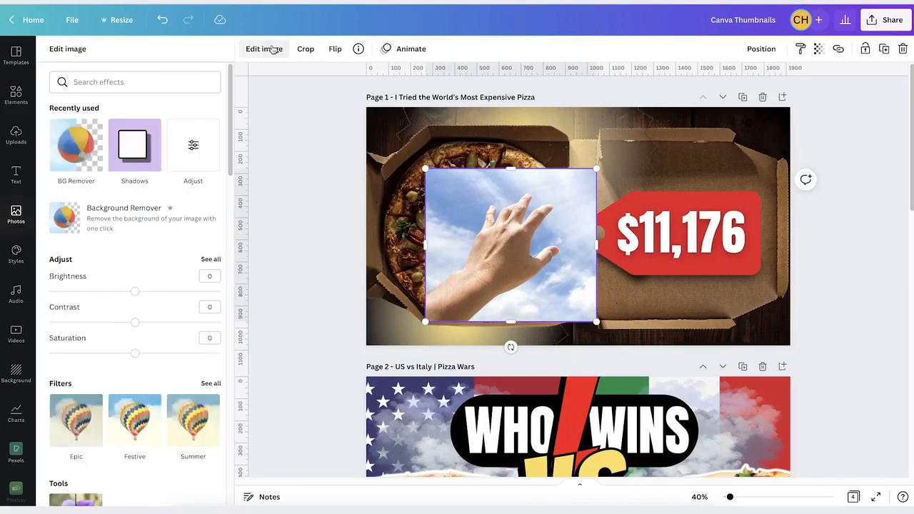
click(122, 225)
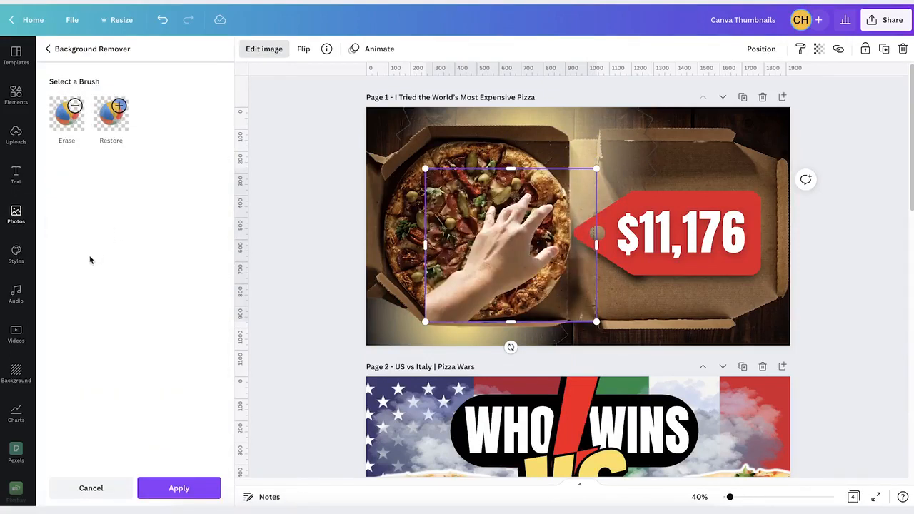
drag(419, 323, 339, 365)
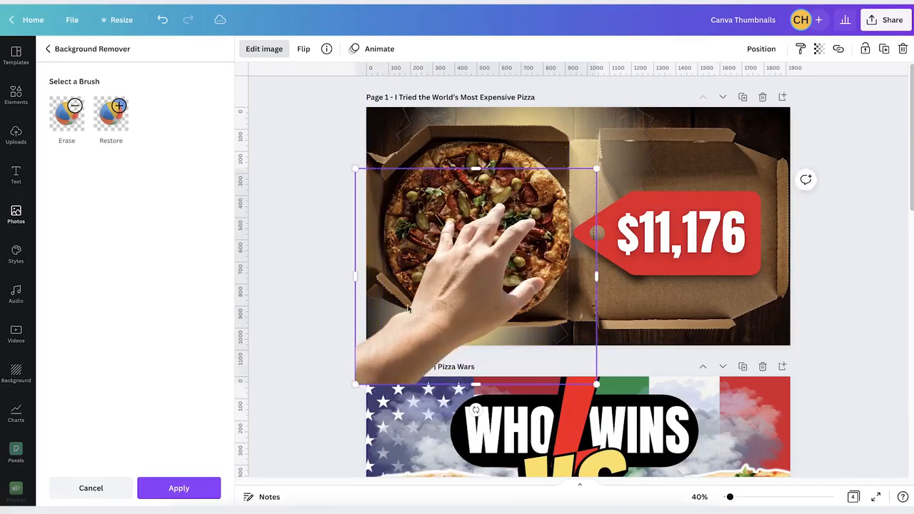
drag(455, 308, 457, 268)
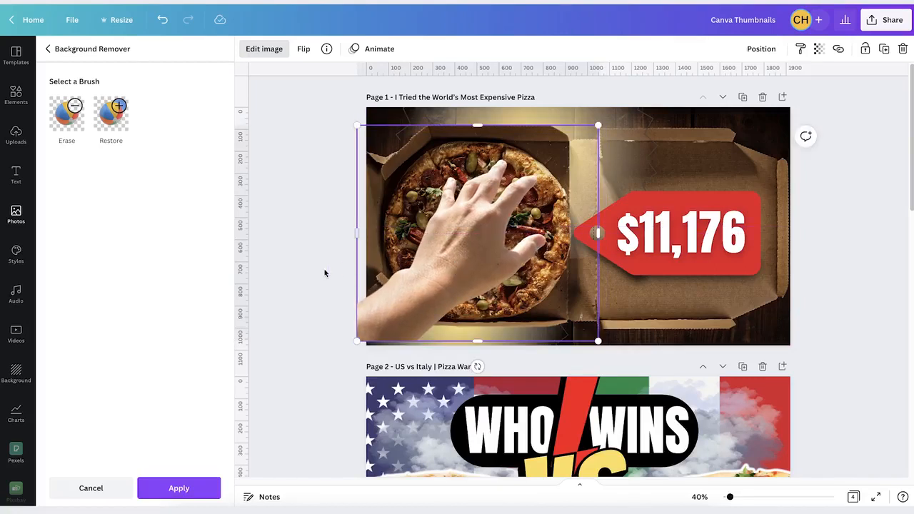
key(Escape)
click(860, 300)
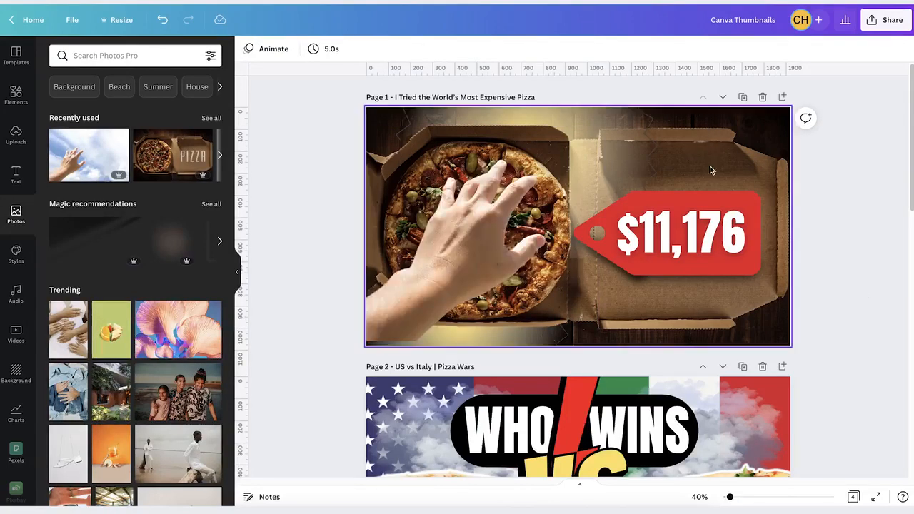
click(466, 294)
drag(595, 341, 604, 347)
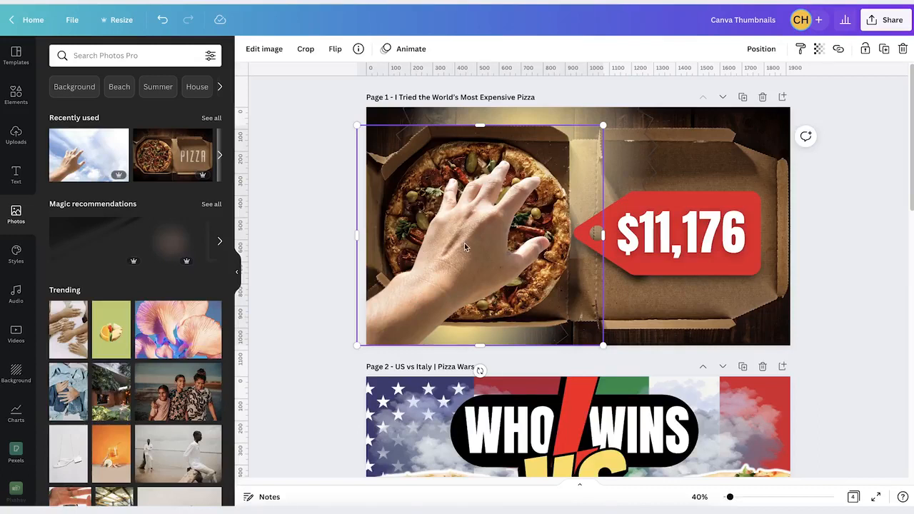
Darken the hand cutout by setting its brightness to -24
click(266, 50)
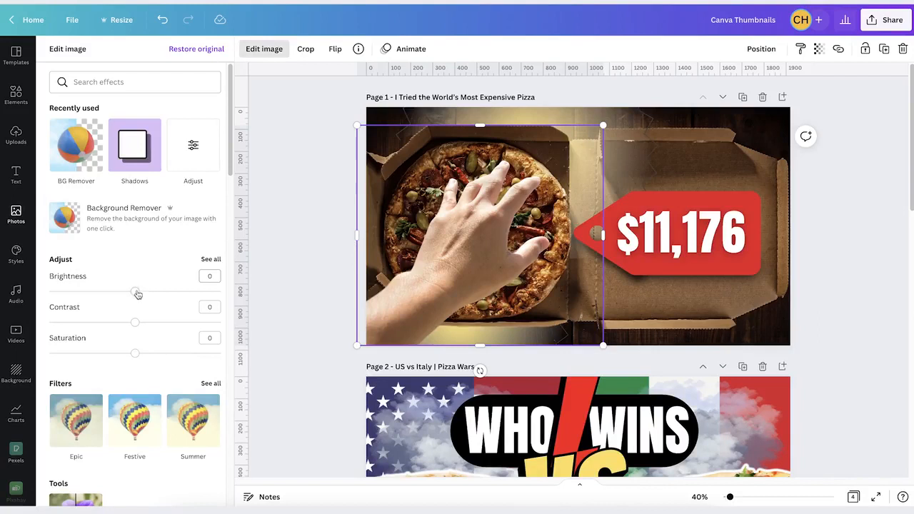
drag(136, 294, 117, 298)
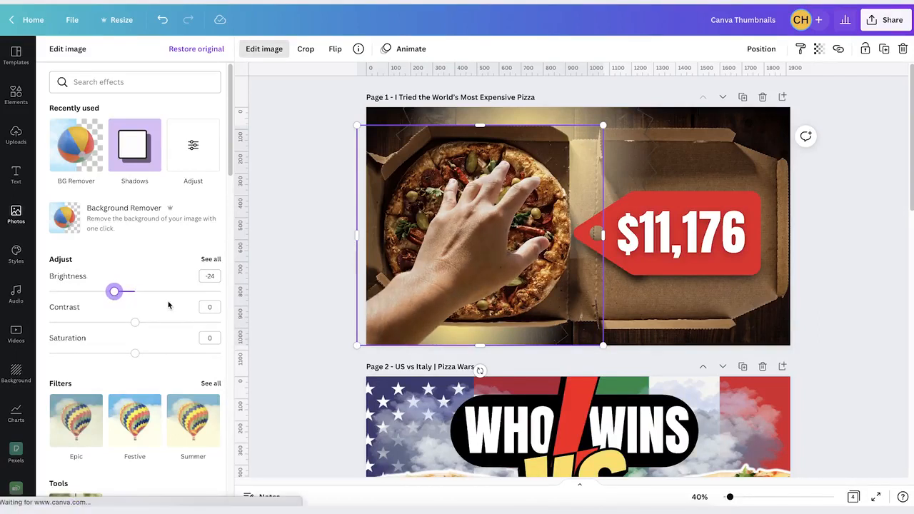
click(325, 304)
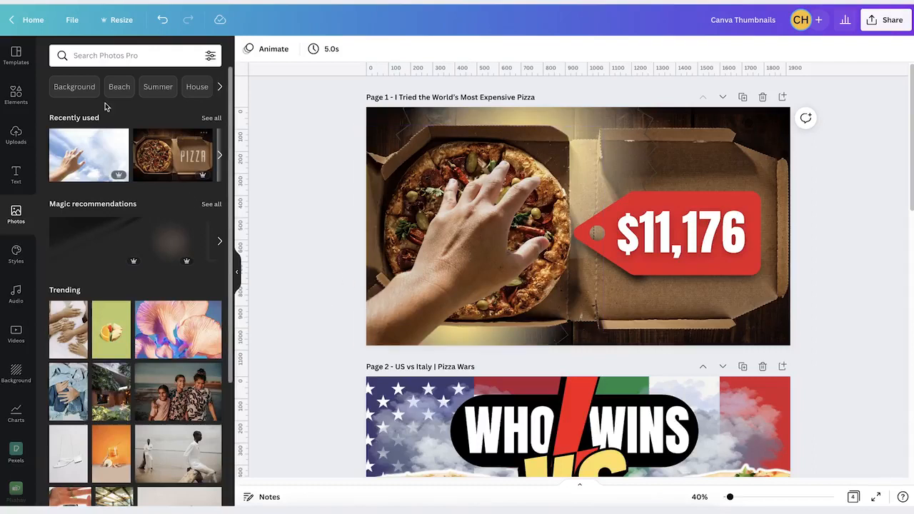
Add the soft white glow element to page 1, shrink it slightly and place it over the hand's thumb and fingers
click(16, 95)
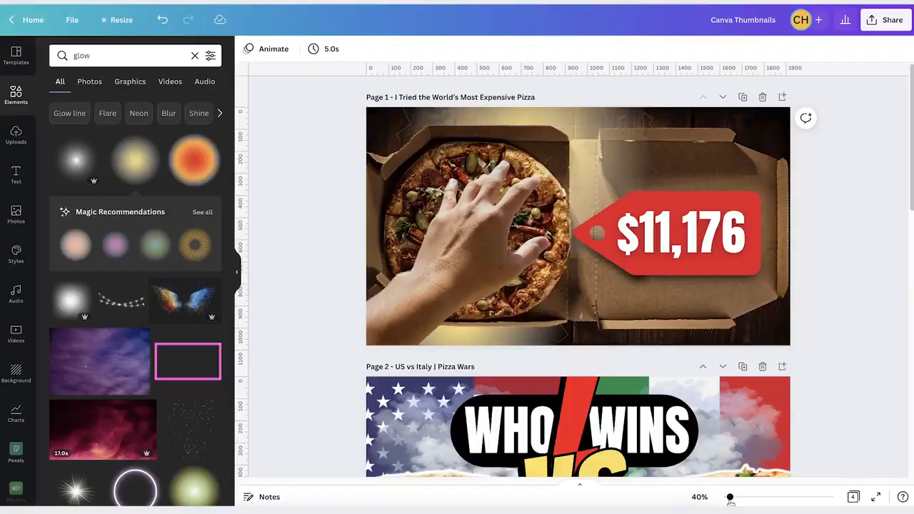
mouse_move(730, 500)
mouse_down()
mouse_move(714, 503)
mouse_move(738, 499)
mouse_move(730, 497)
mouse_up()
scroll(621, 355, up, 5)
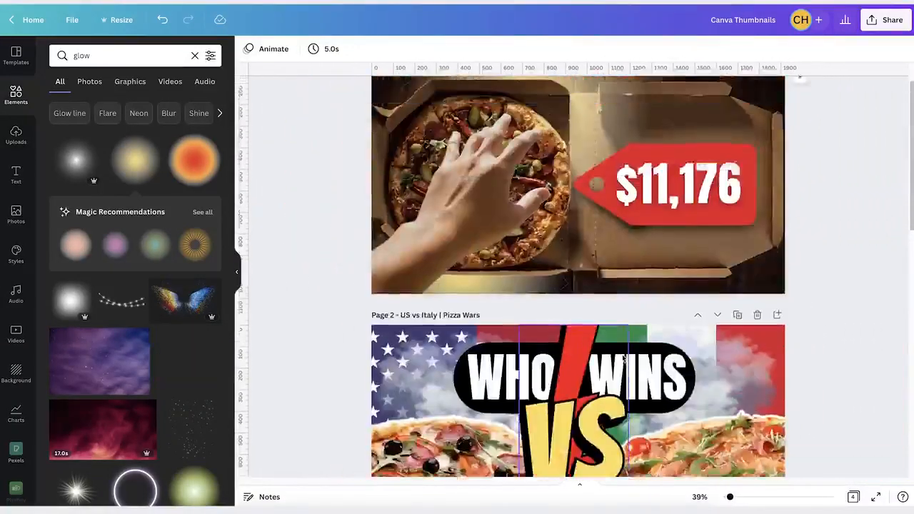
click(79, 165)
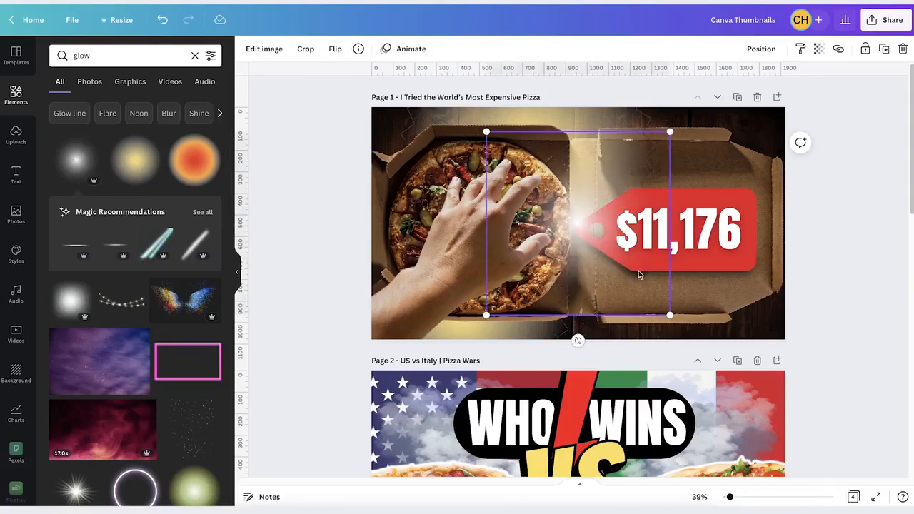
mouse_move(670, 134)
mouse_down()
mouse_move(684, 123)
mouse_move(673, 143)
mouse_move(682, 127)
mouse_move(651, 154)
mouse_move(662, 129)
mouse_move(658, 144)
mouse_up()
drag(572, 232, 513, 231)
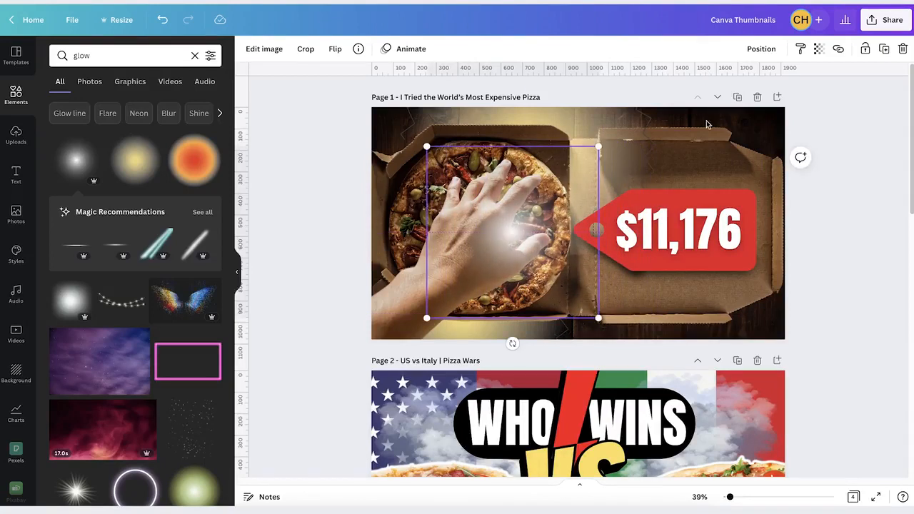
Send the white glow backward behind the hand, then enlarge it and recenter it between the thumb and fingers
click(762, 49)
click(730, 83)
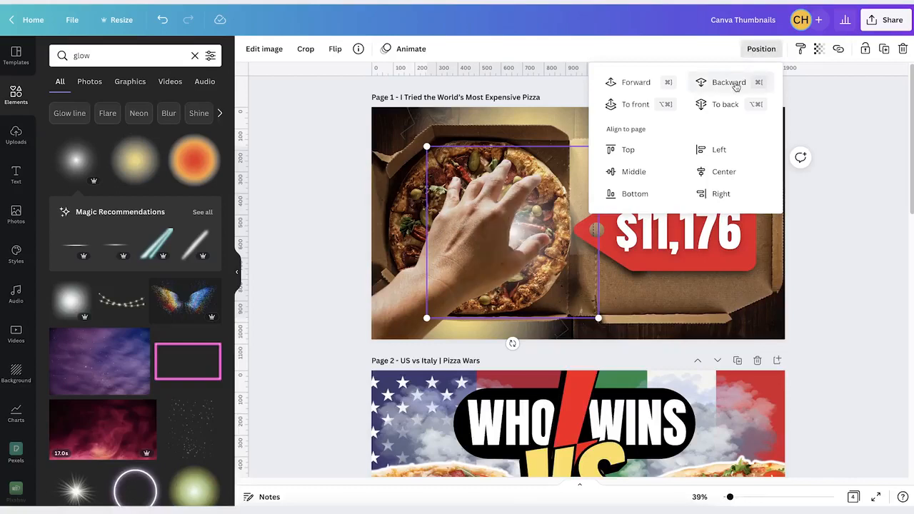
click(520, 233)
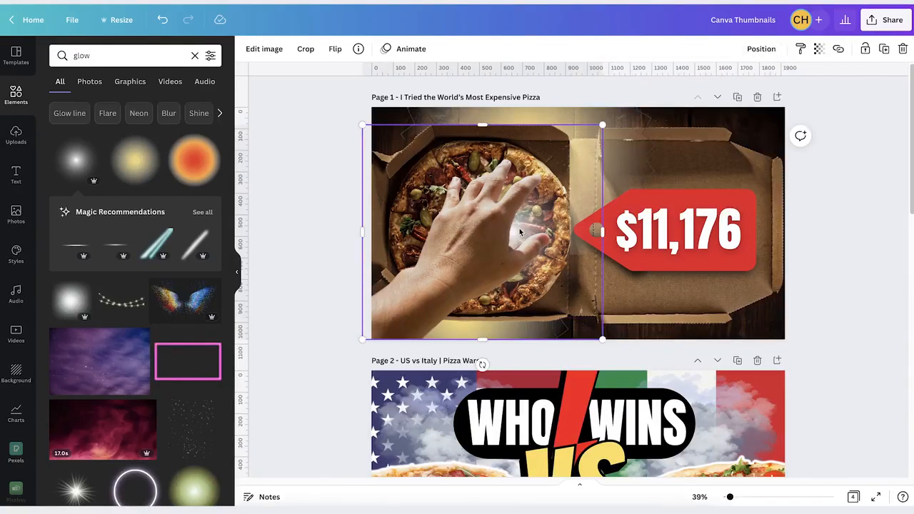
click(520, 233)
drag(599, 146, 625, 123)
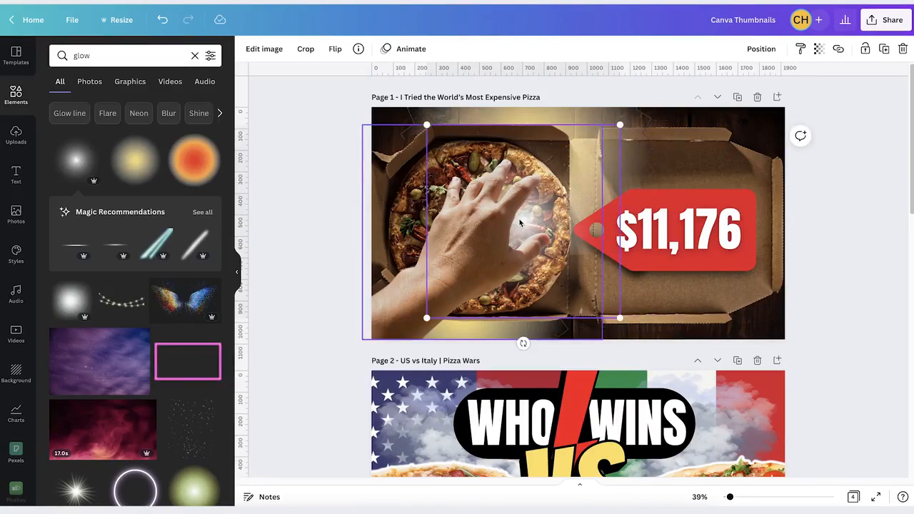
click(520, 222)
key(Escape)
drag(515, 226, 513, 227)
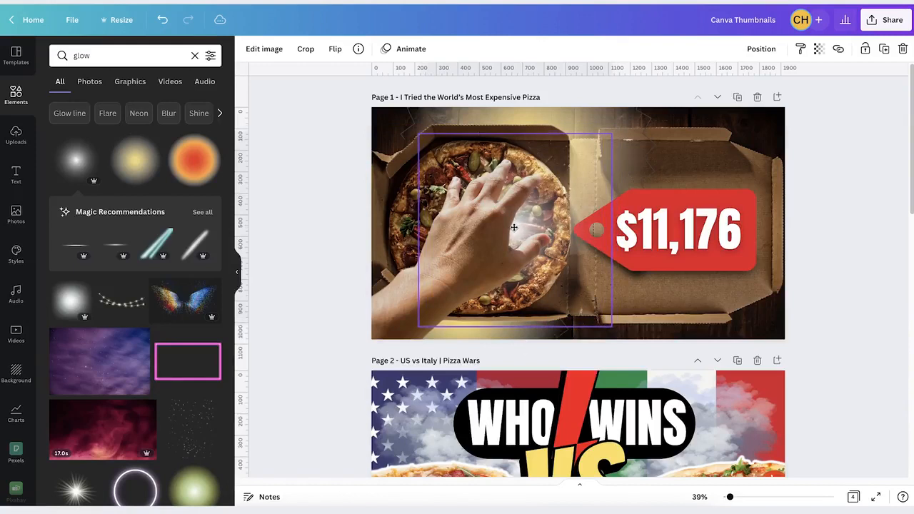
click(513, 228)
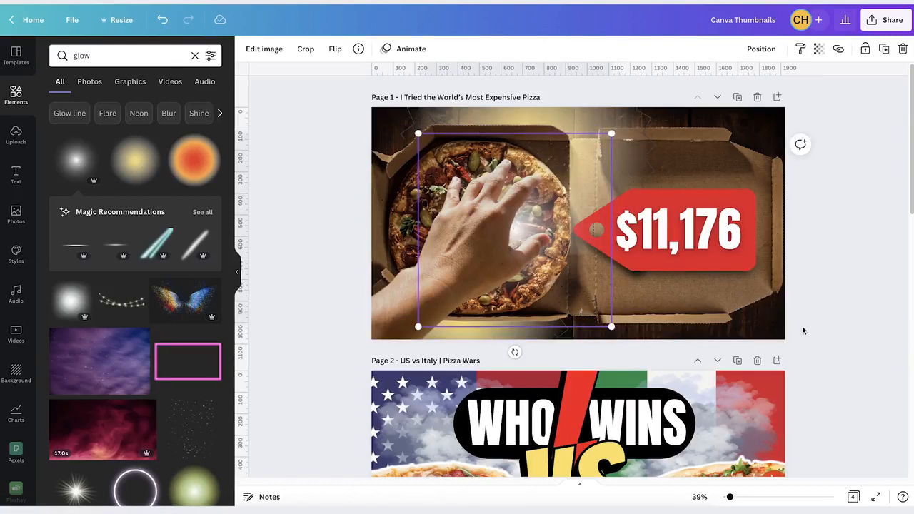
click(829, 426)
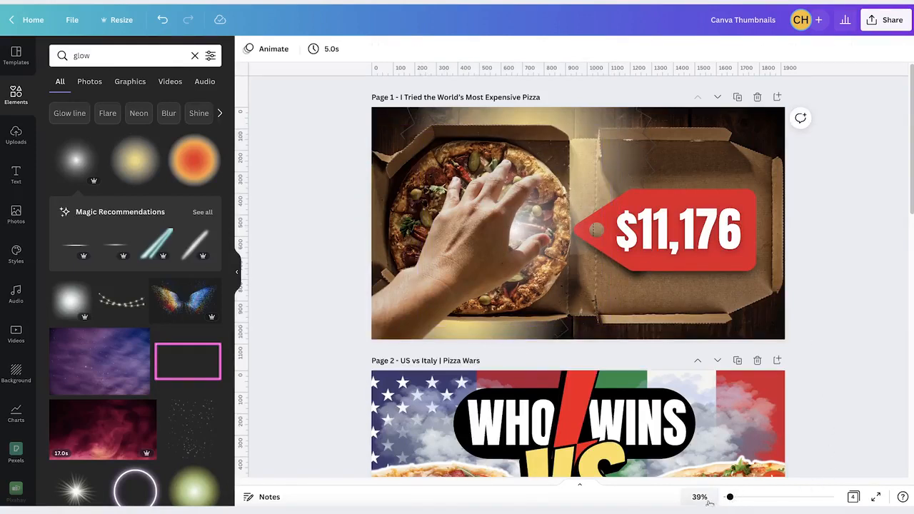
click(700, 498)
click(689, 392)
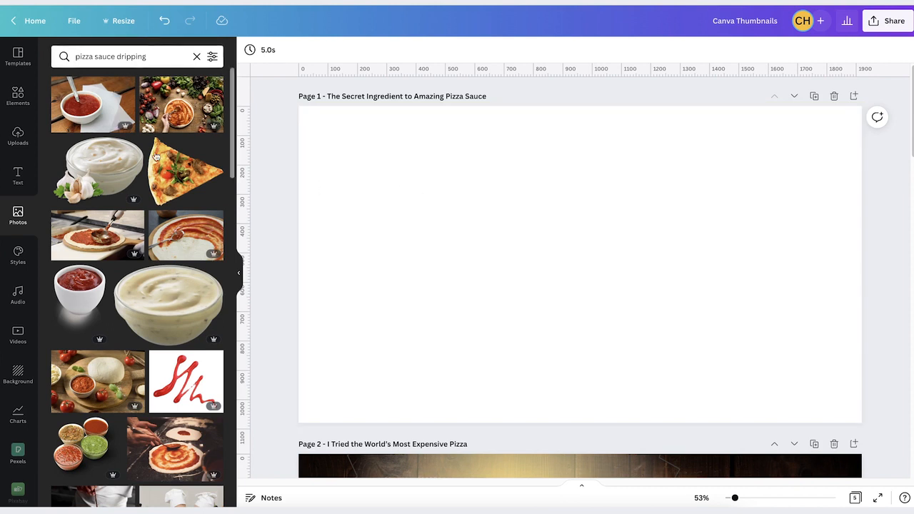
Fill the Secret Ingredient to Amazing Pizza Sauce page with the photo of a ladle above sauced dough, as background with a copy on top
scroll(168, 312, down, 5)
scroll(168, 312, down, 4)
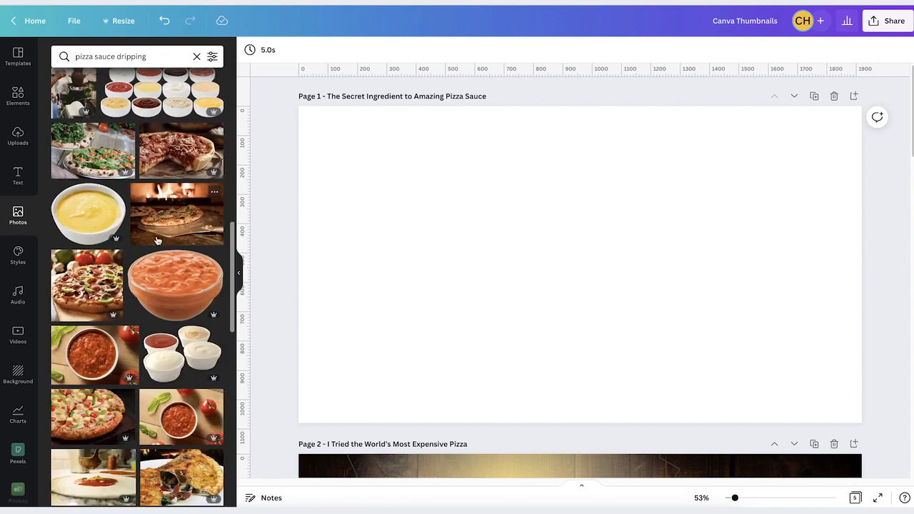
scroll(143, 307, down, 1)
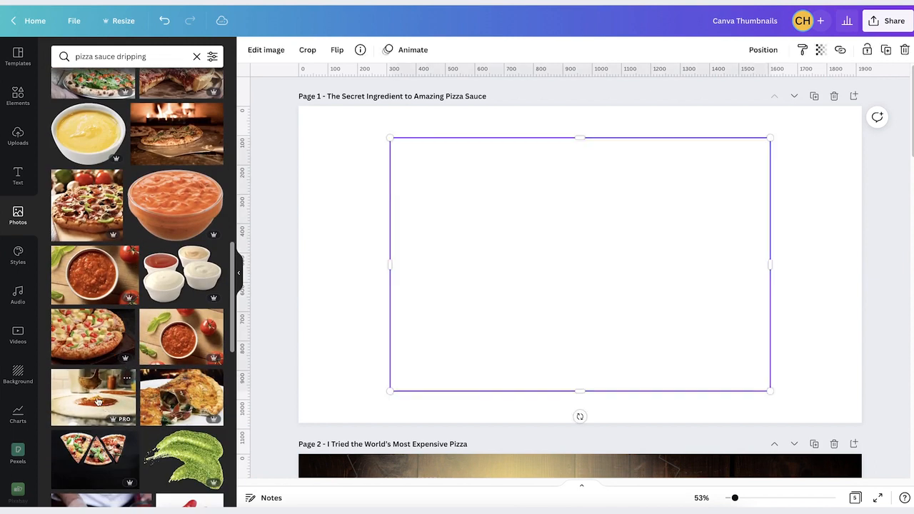
click(97, 402)
drag(389, 137, 283, 98)
drag(769, 390, 843, 482)
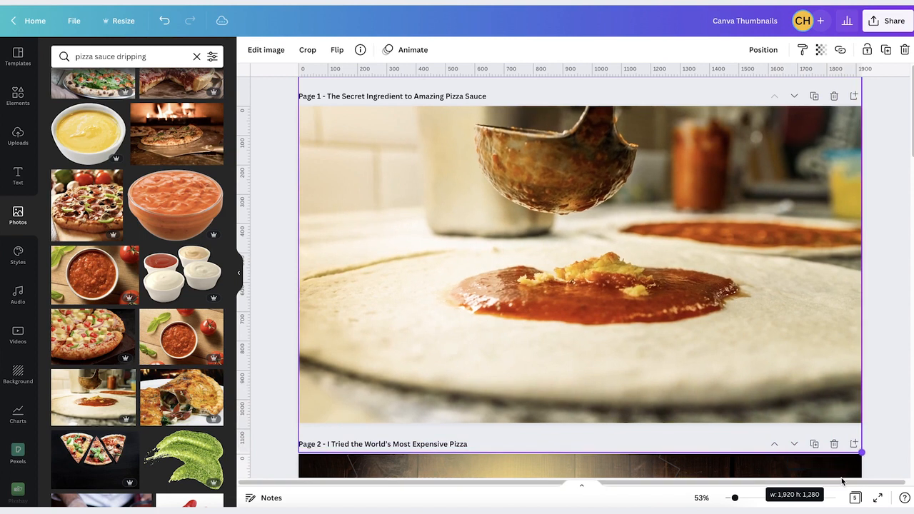
drag(696, 373, 695, 392)
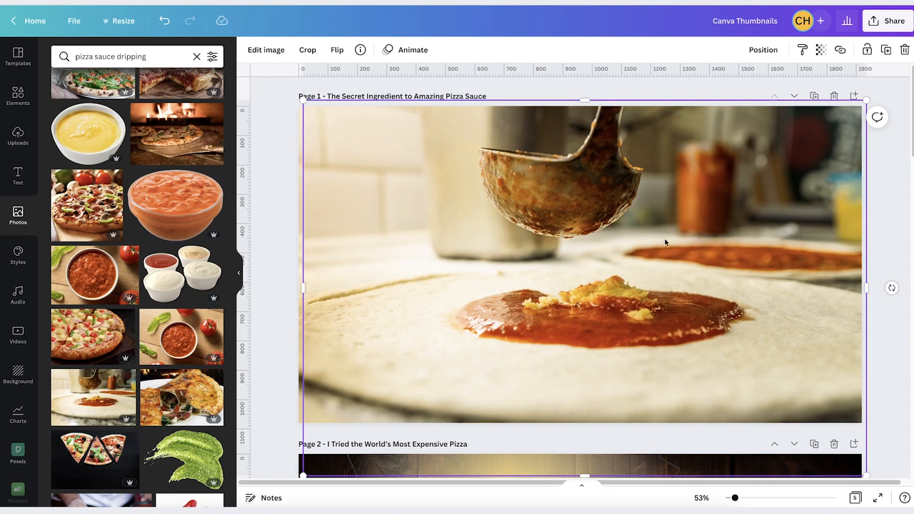
Remove the background from the top ladle photo and move the ladle-and-sauce cutout aside from the background image
click(253, 50)
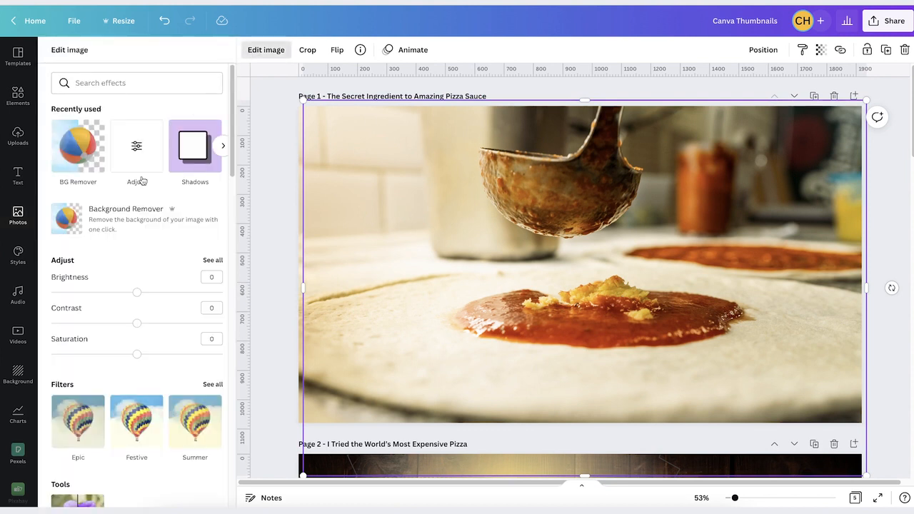
click(113, 225)
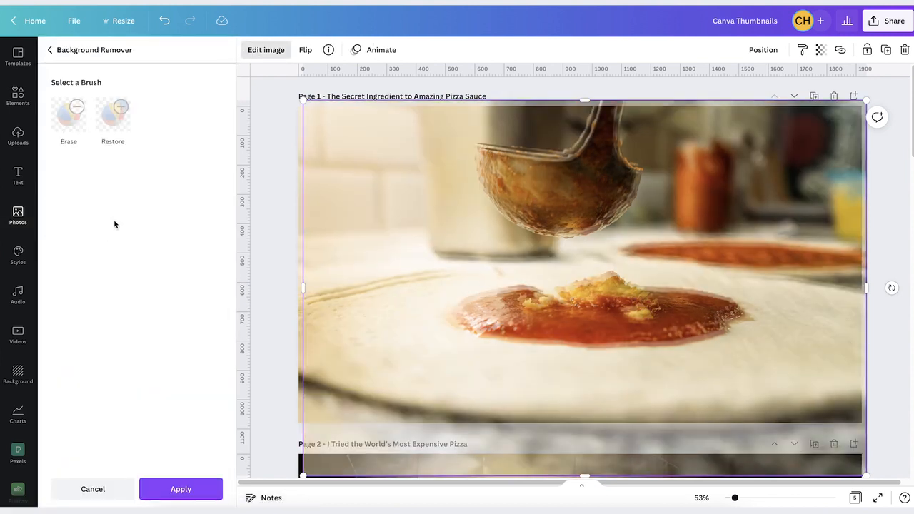
click(198, 491)
drag(589, 218, 658, 251)
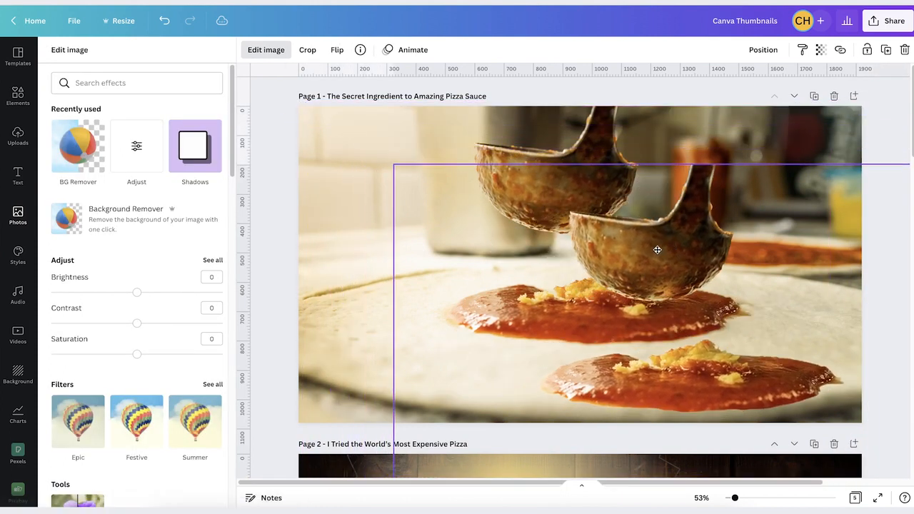
Set the background ladle photo's saturation to -97
click(340, 145)
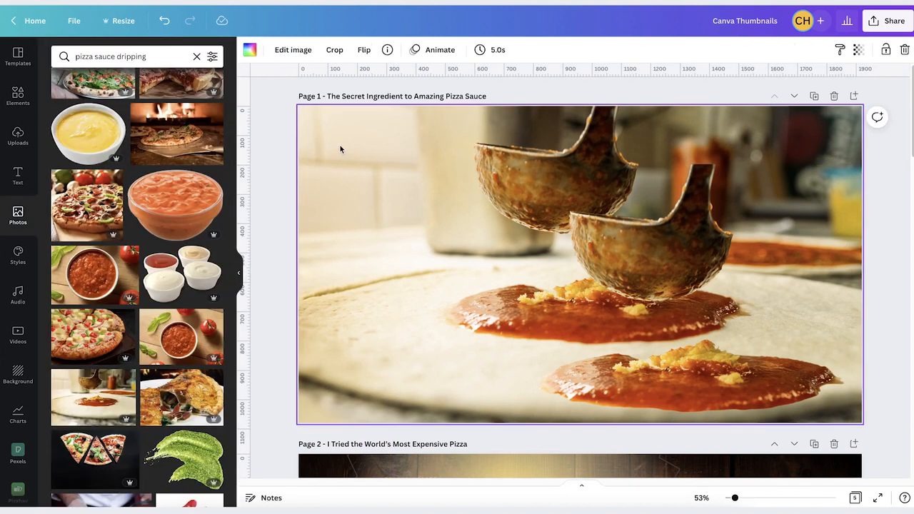
click(299, 51)
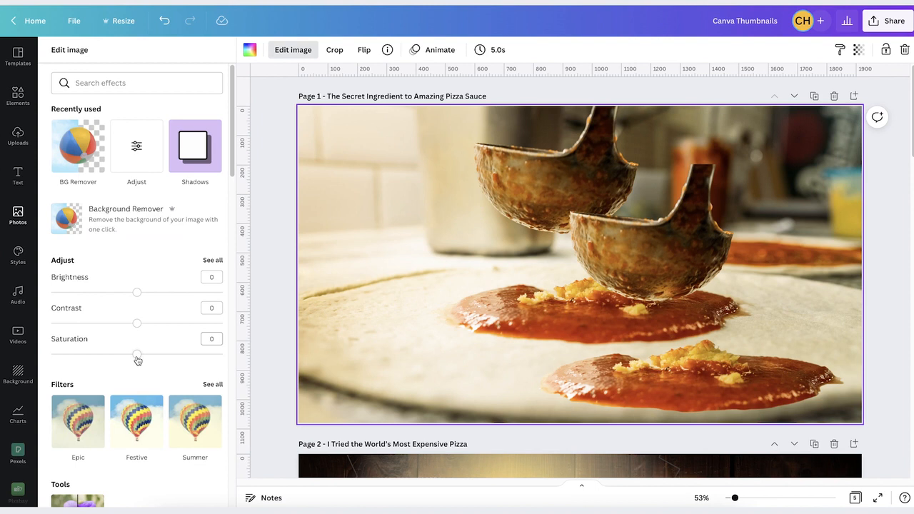
drag(138, 359, 53, 359)
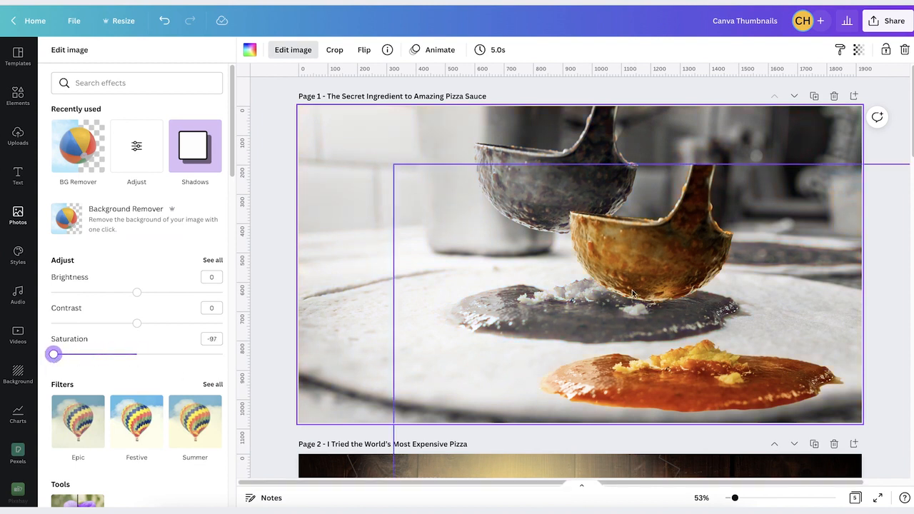
Move the colored ladle-and-sauce cutout back so it lines up exactly with the ladle and sauce in the gray background
click(650, 270)
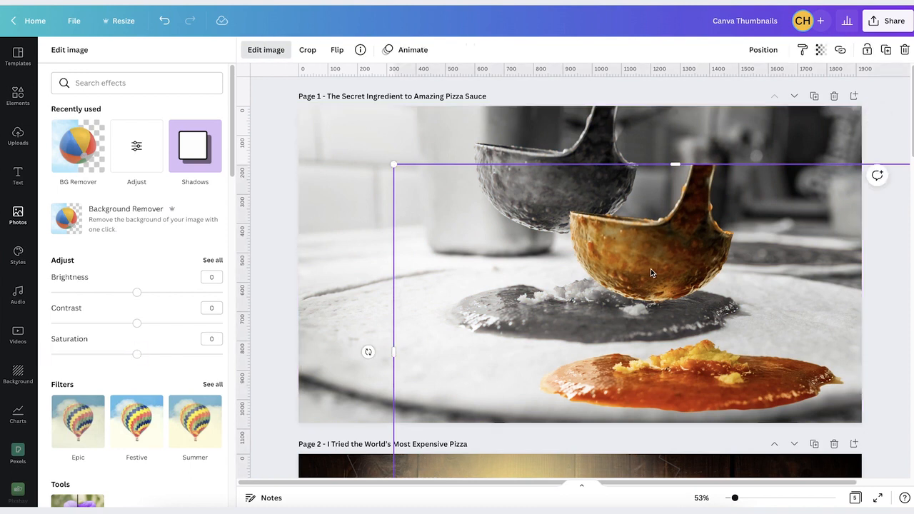
drag(650, 269, 557, 201)
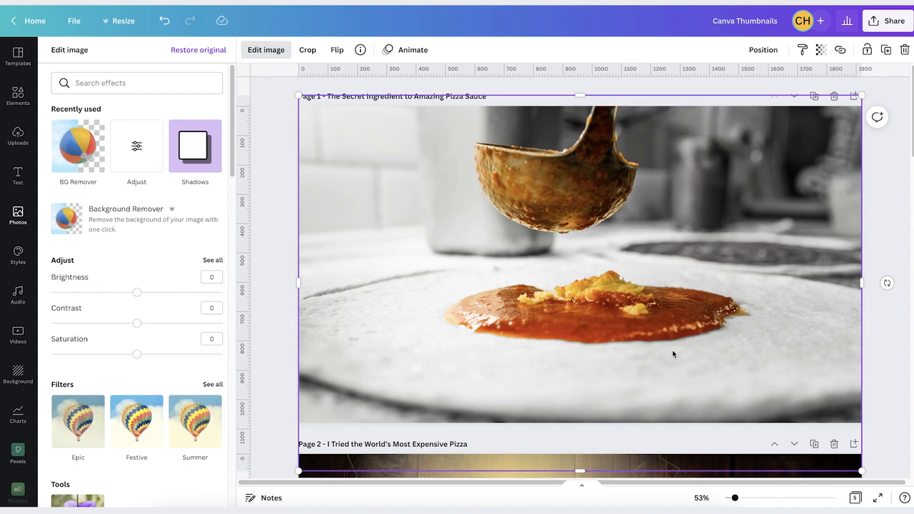
click(268, 141)
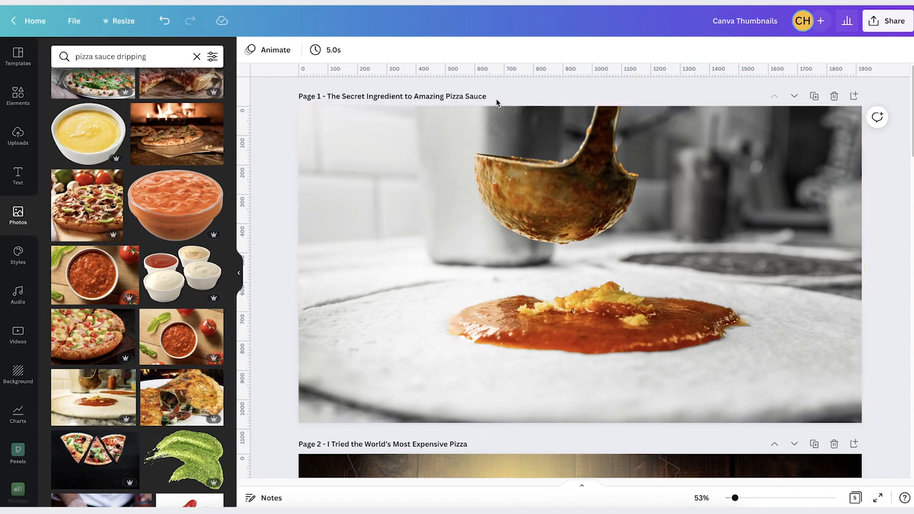
Add the heading "3 tablespoons" to the pizza sauce thumbnail and set its font to Anton
click(20, 177)
click(120, 109)
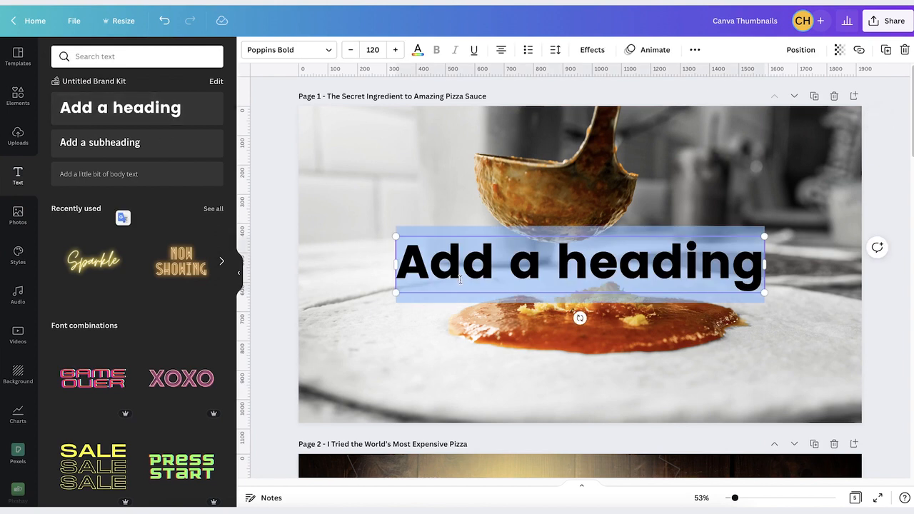
text(3 tab)
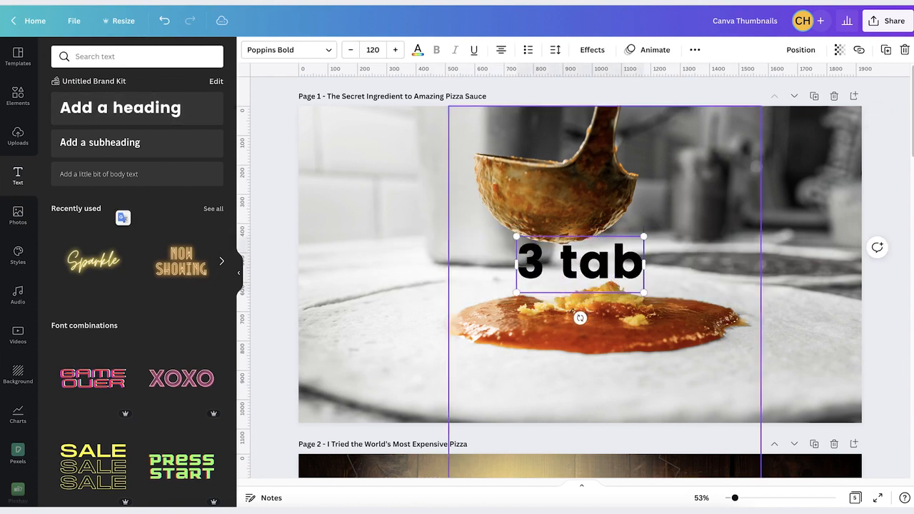
text(lespoons)
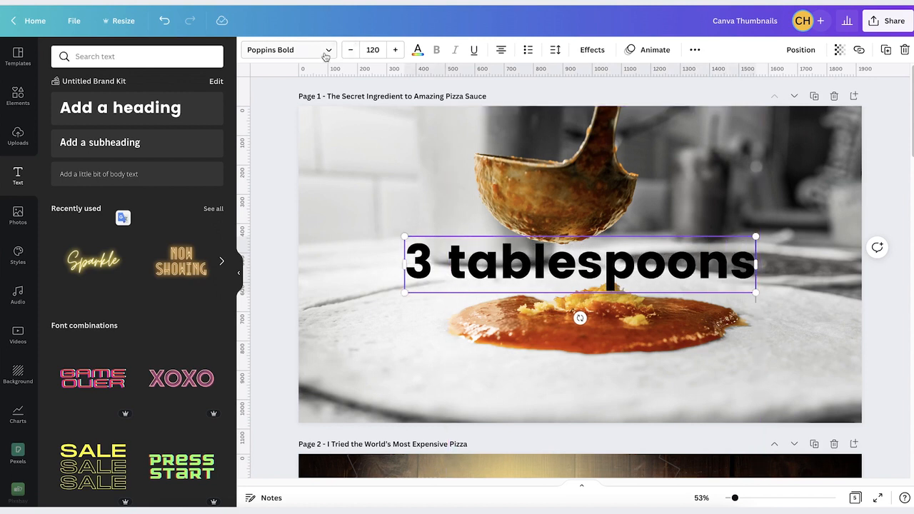
click(298, 49)
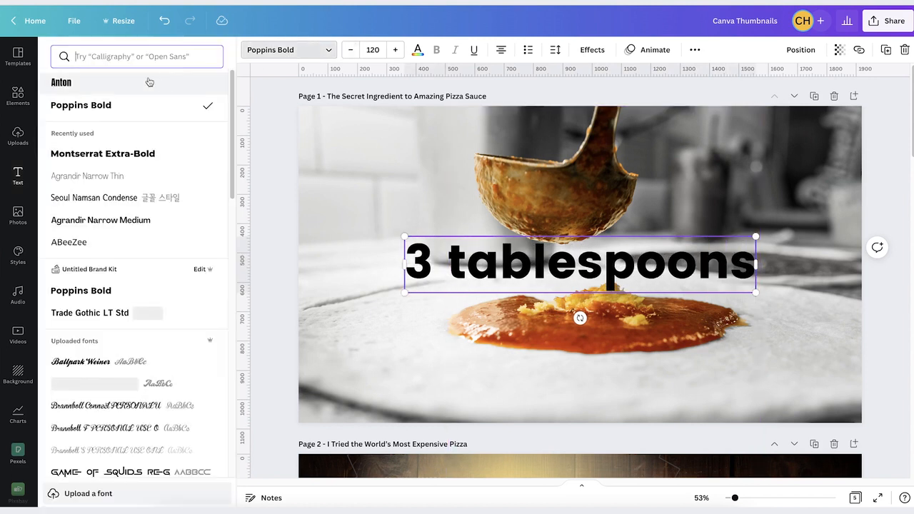
click(86, 90)
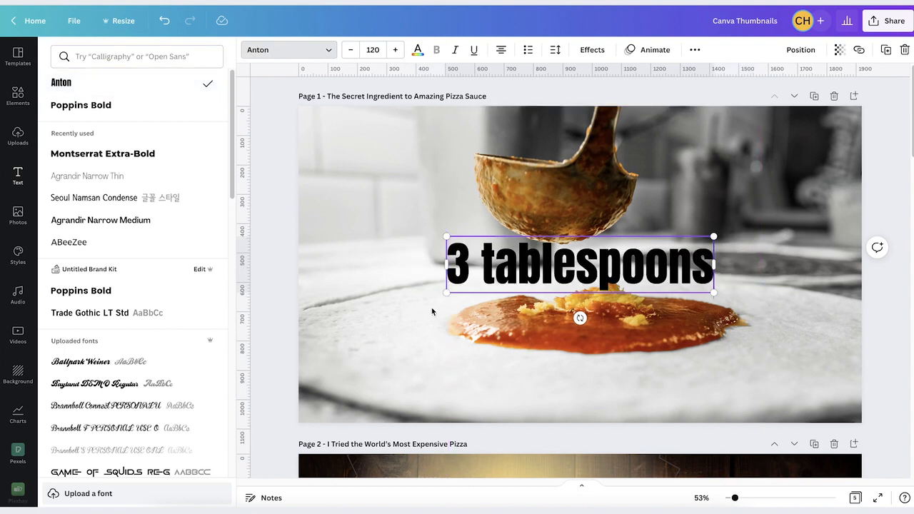
click(394, 315)
click(386, 295)
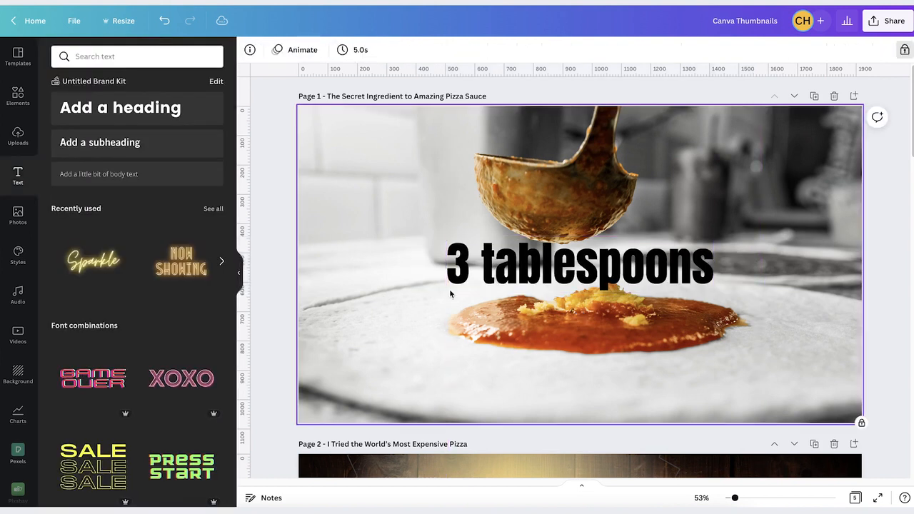
Move the "3 tablespoons" heading to the top edge of the page and set its font size to 155
click(540, 266)
drag(540, 266, 540, 148)
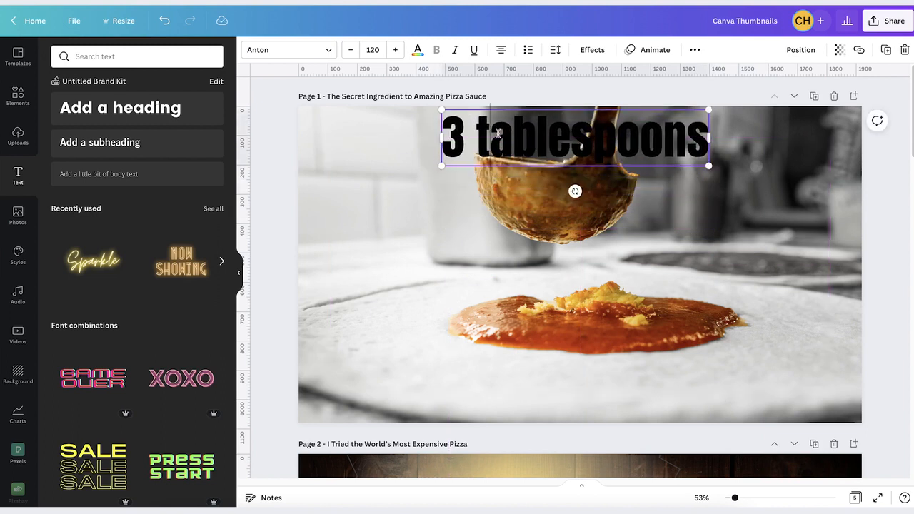
click(379, 50)
text(1)
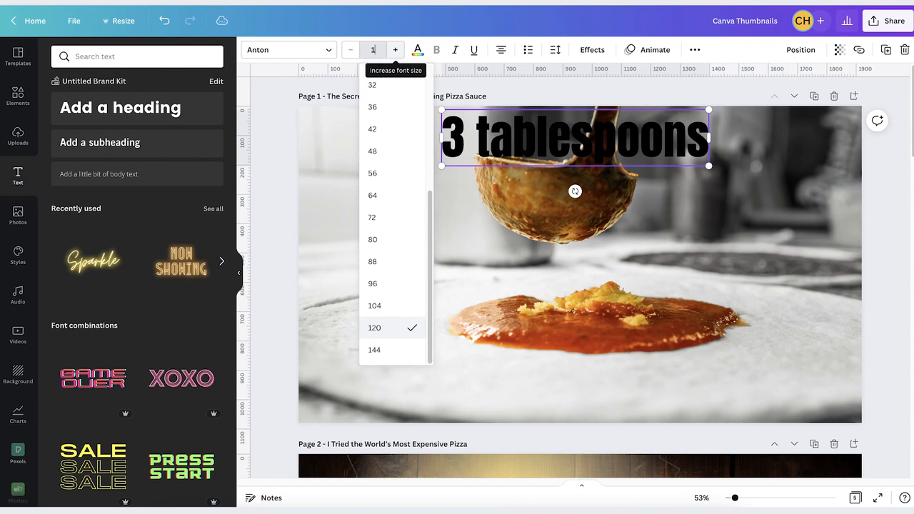
text(55)
key(Return)
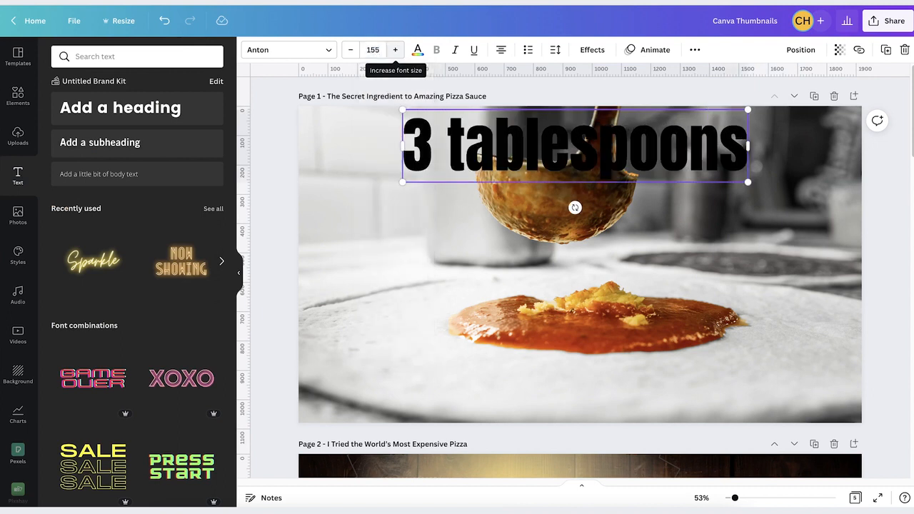
click(391, 185)
drag(506, 144, 515, 144)
Widen the heading's letter spacing so it spans most of the page width, and center it along the top edge
click(592, 49)
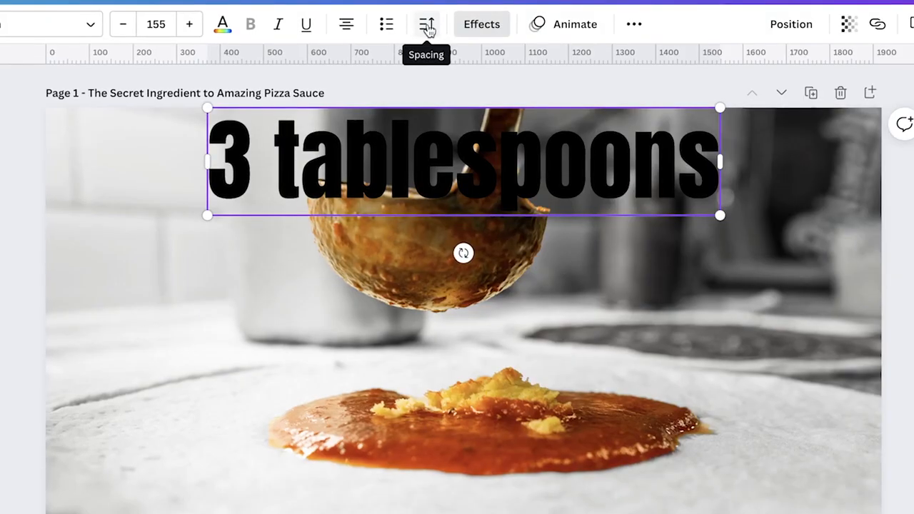
click(556, 51)
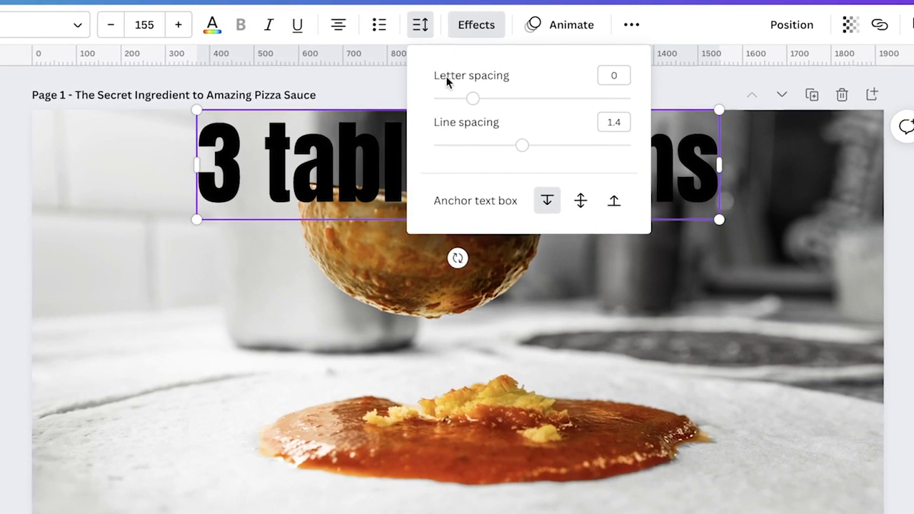
drag(470, 99, 507, 122)
click(640, 338)
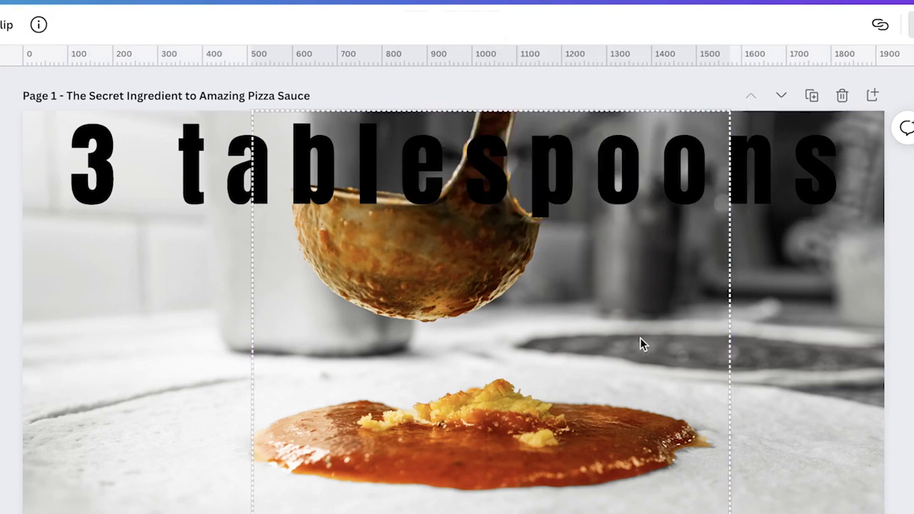
drag(584, 136, 584, 138)
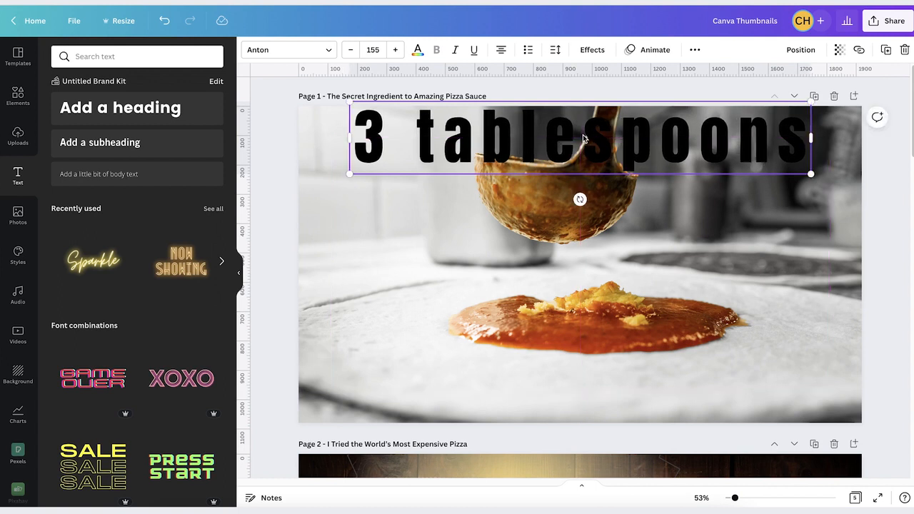
Send the "3 tablespoons" heading backward so it sits behind the colored ladle cutout
click(804, 51)
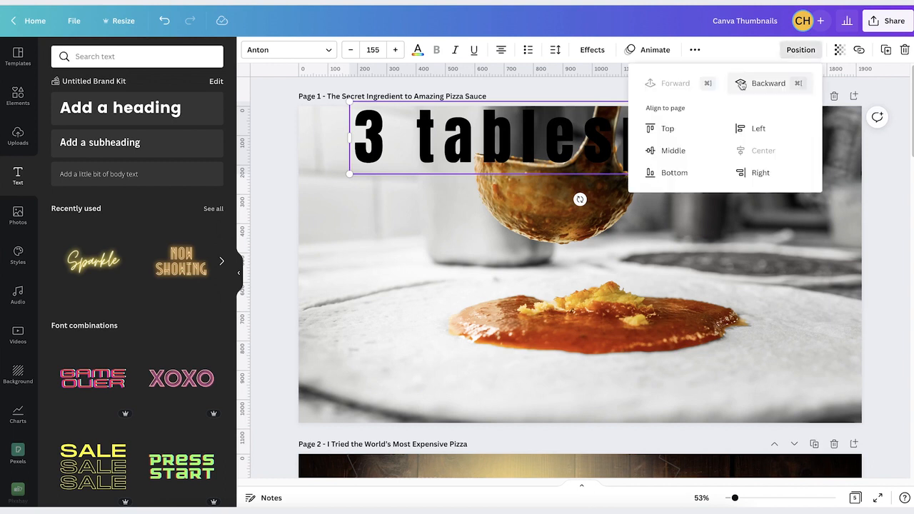
click(696, 51)
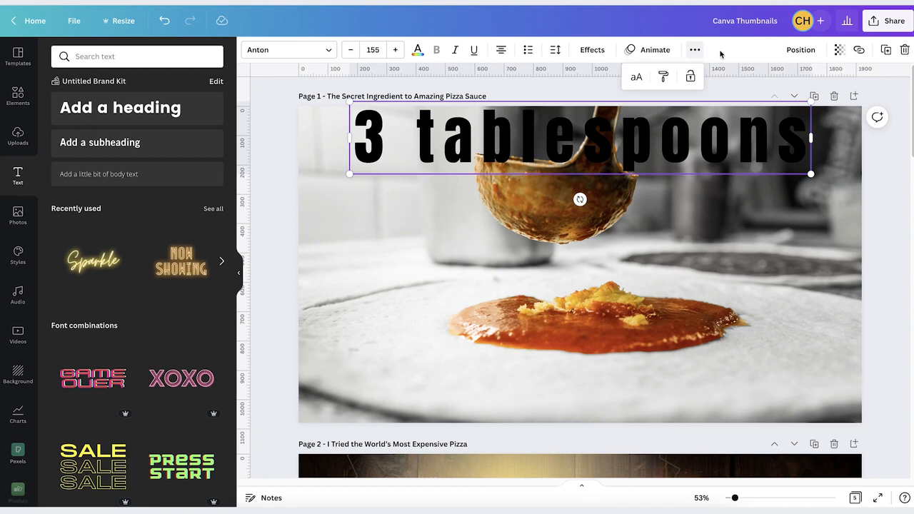
click(810, 52)
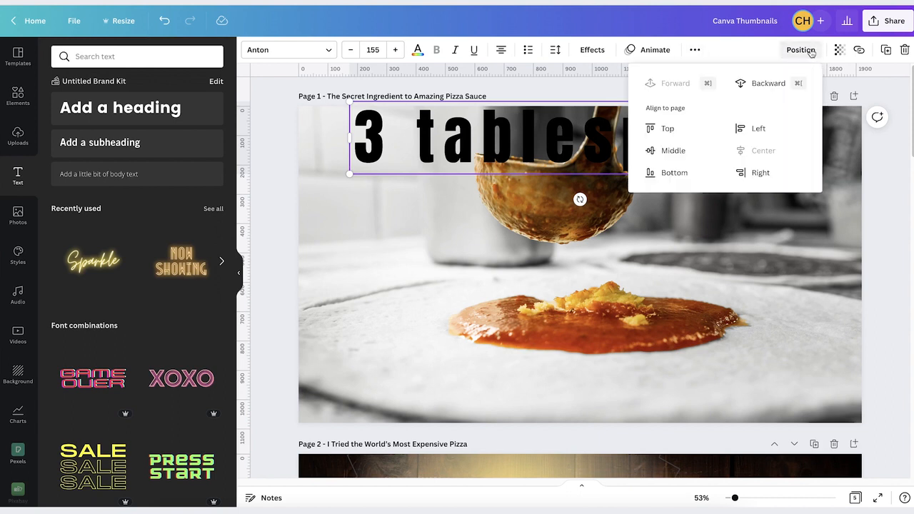
click(768, 84)
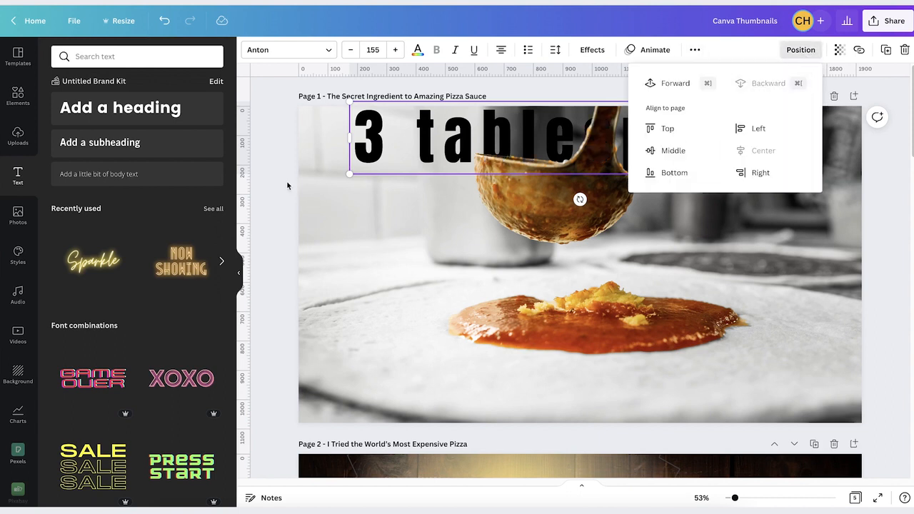
key(Escape)
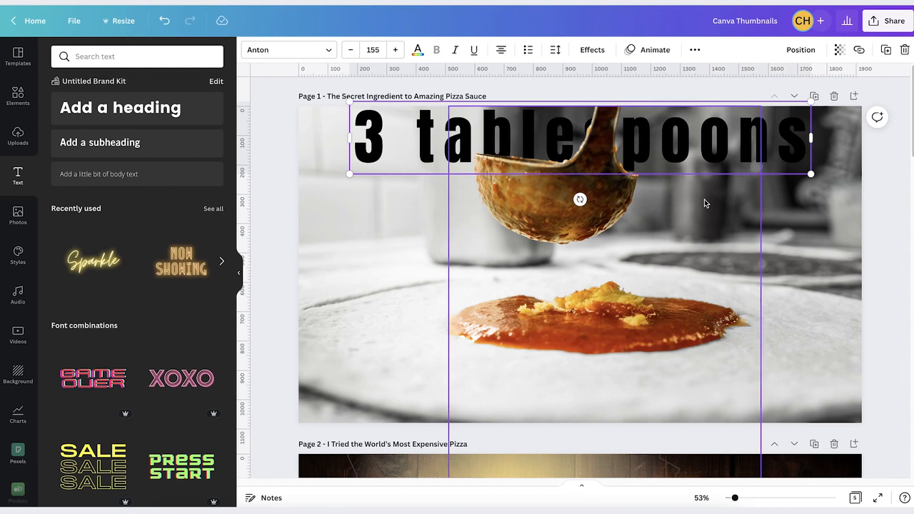
click(418, 258)
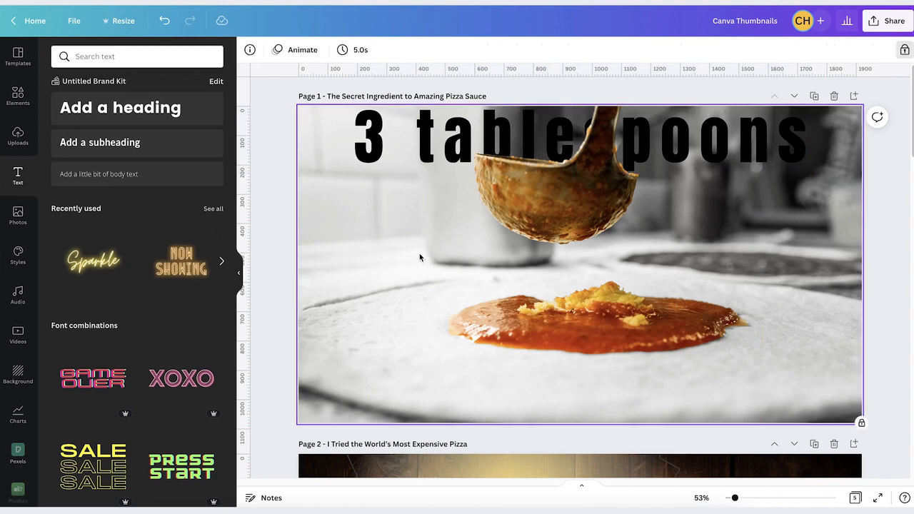
Add a white rectangle, stretch it past both sides of the page and place it over the heading area
key(r)
click(308, 51)
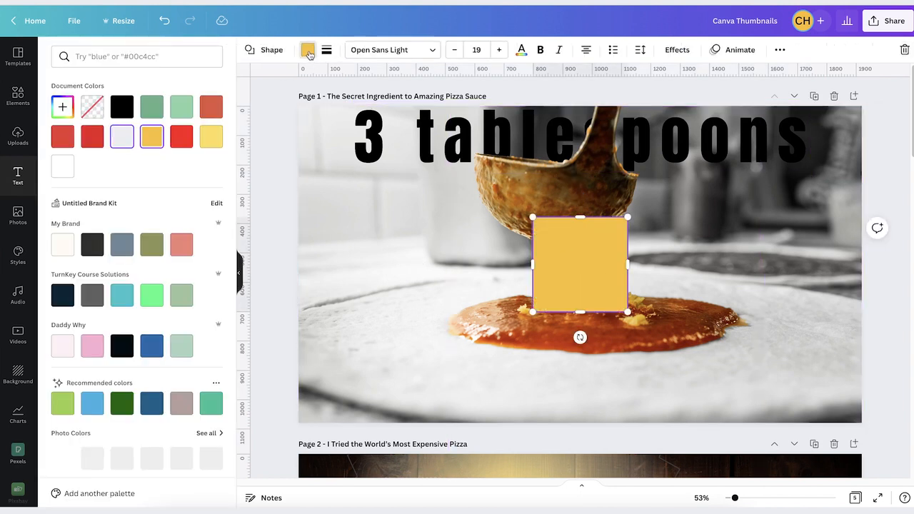
click(63, 167)
drag(533, 265, 293, 263)
drag(640, 262, 871, 264)
drag(665, 274, 607, 164)
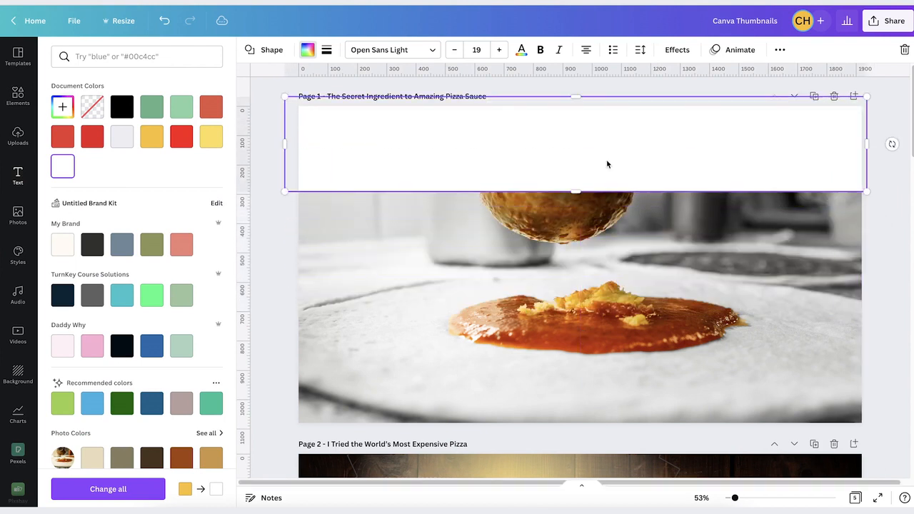
Send the white rectangle backward behind the heading and ladle, and shorten it to end just below the heading
click(779, 53)
click(651, 76)
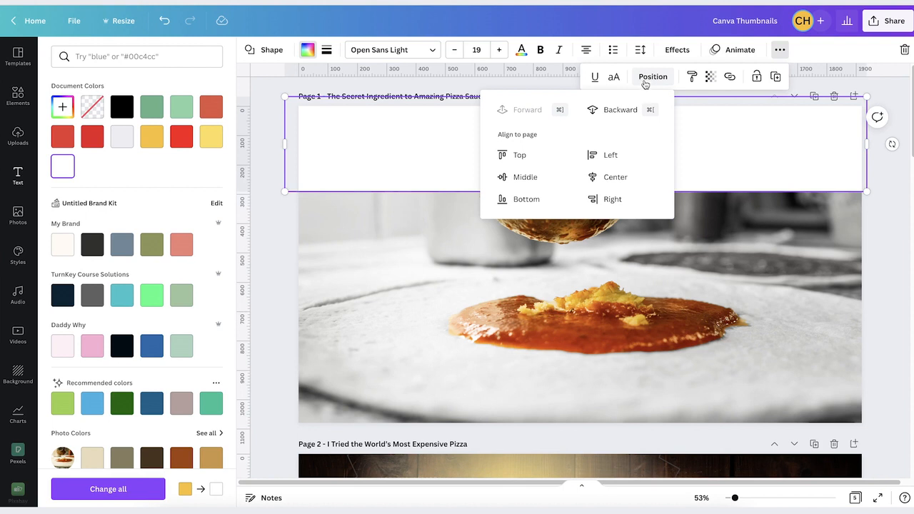
click(626, 116)
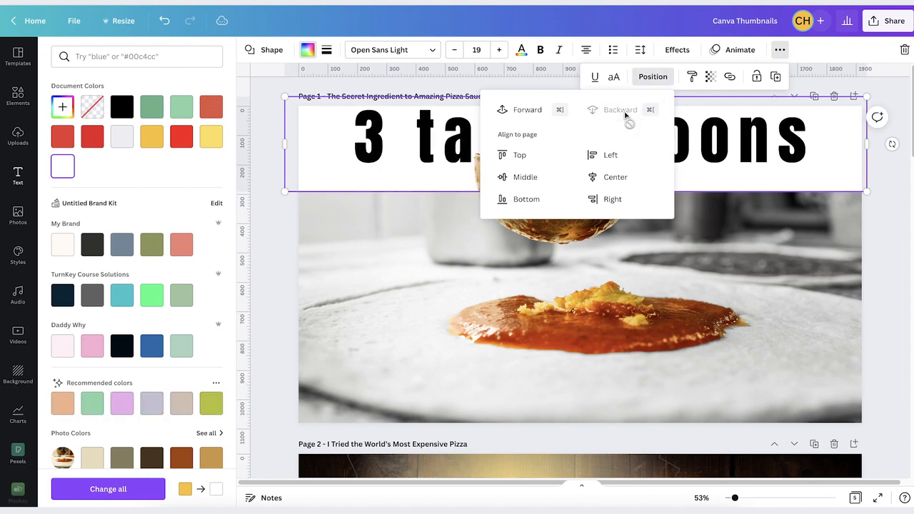
key(Escape)
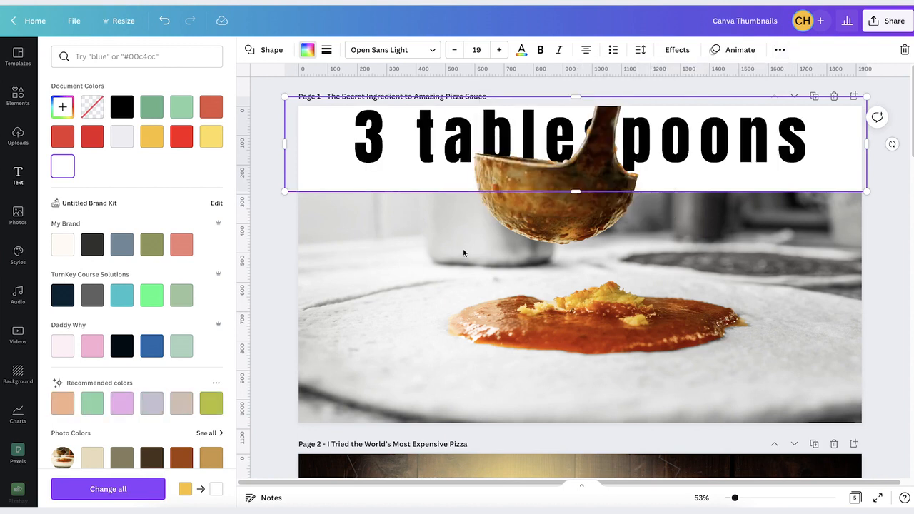
drag(578, 193, 580, 176)
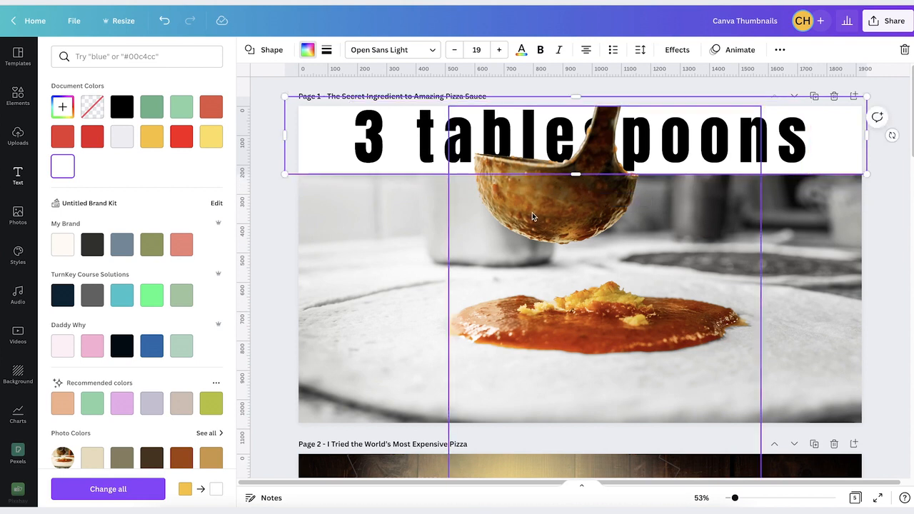
click(274, 244)
Search the elements for a shadow and add the thin straight horizontal shadow to the page
click(17, 97)
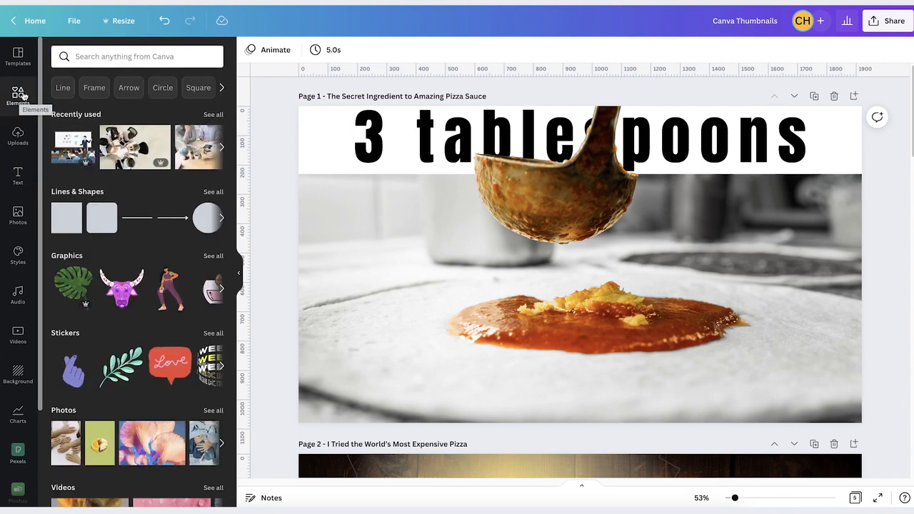
click(165, 55)
text(shaow)
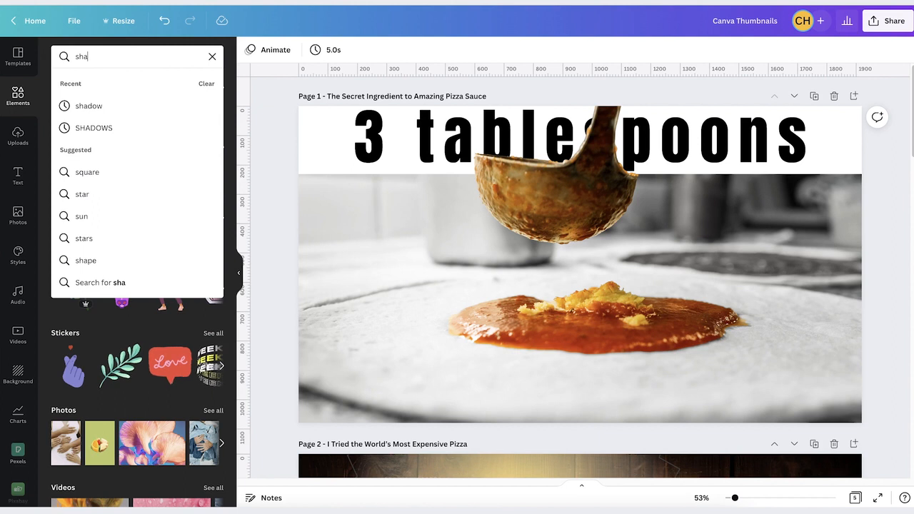
key(Return)
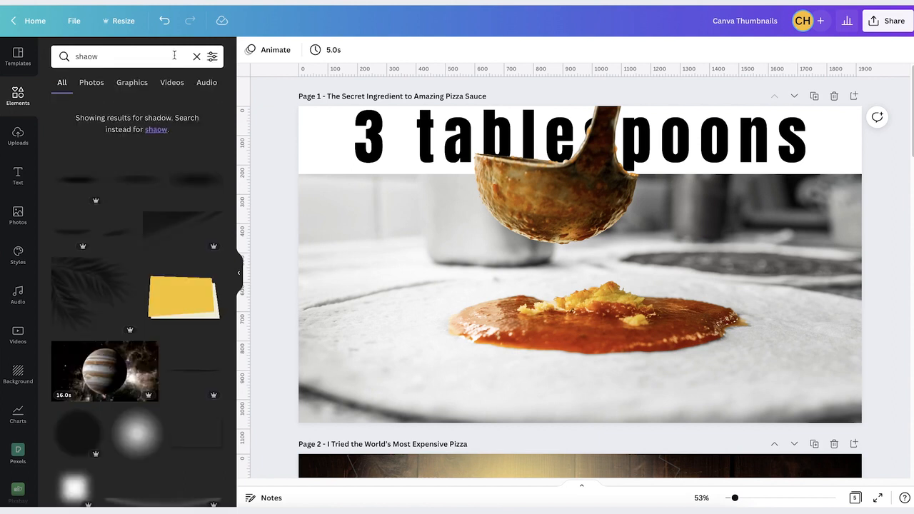
click(197, 372)
Enlarge the shadow to the page's full width and place it directly under the white banner's lower edge
drag(540, 273, 508, 232)
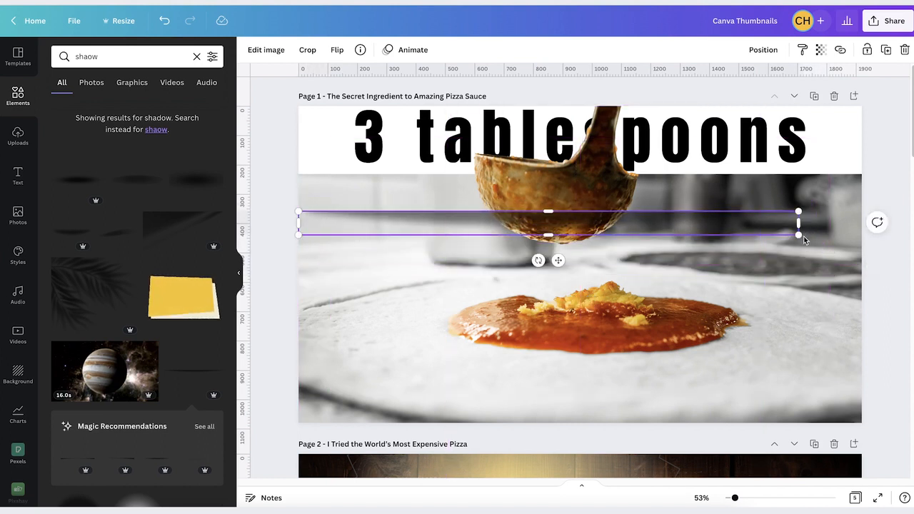
drag(805, 243, 862, 267)
drag(684, 226, 679, 187)
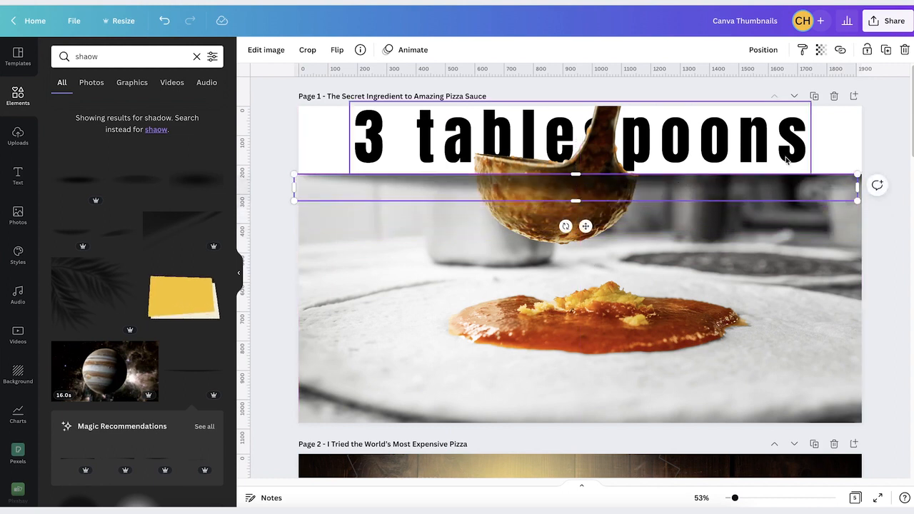
Send the shadow backward so it falls behind the ladle cutout
click(763, 50)
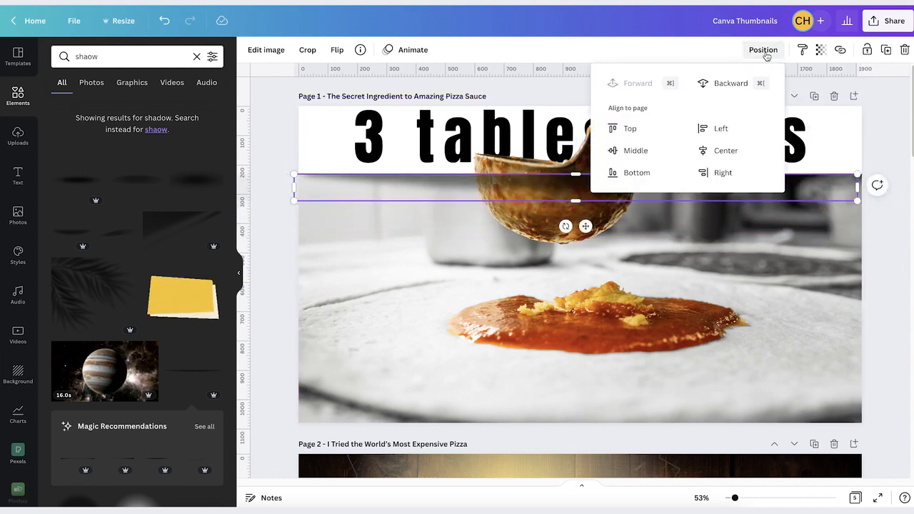
click(732, 83)
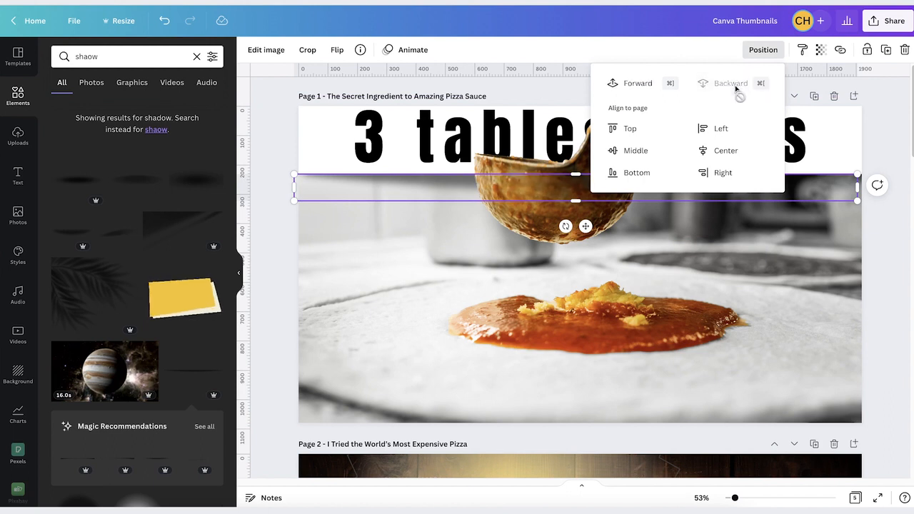
click(893, 296)
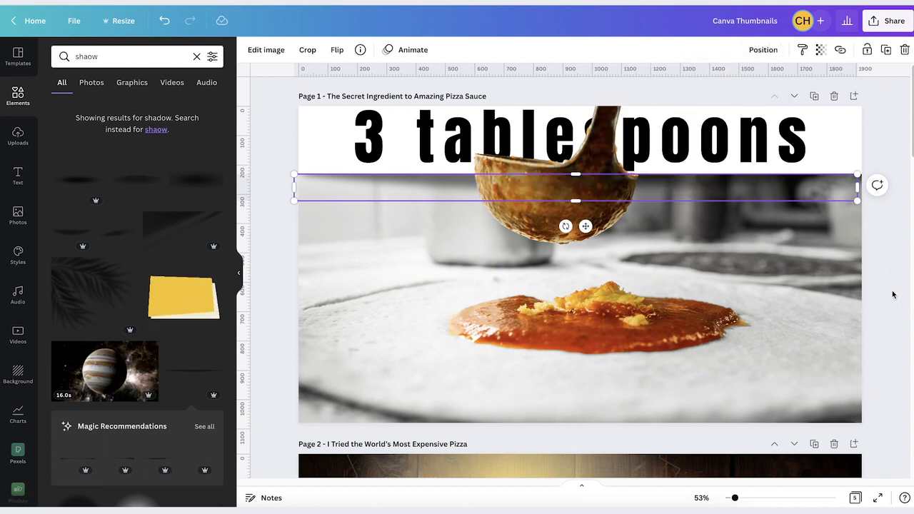
click(893, 295)
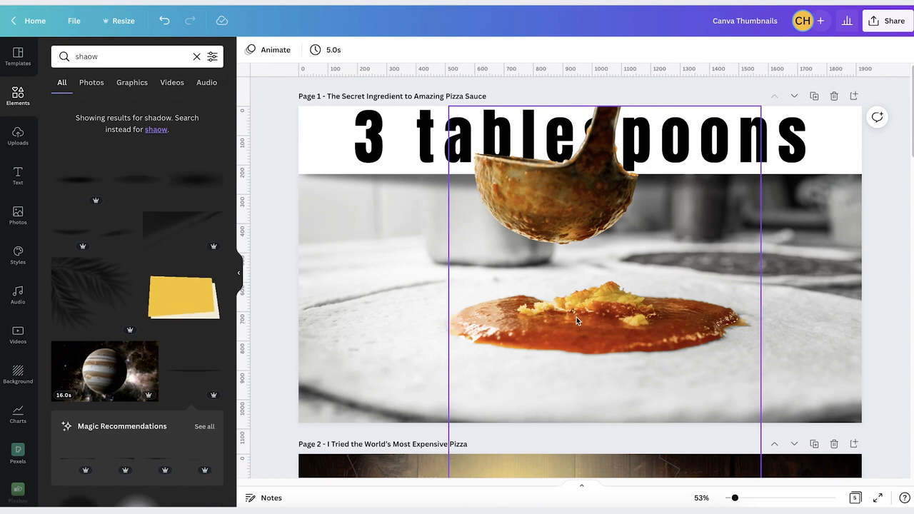
Unlock the sauce cutout and set its saturation to 11 and its brightness to 7
click(592, 333)
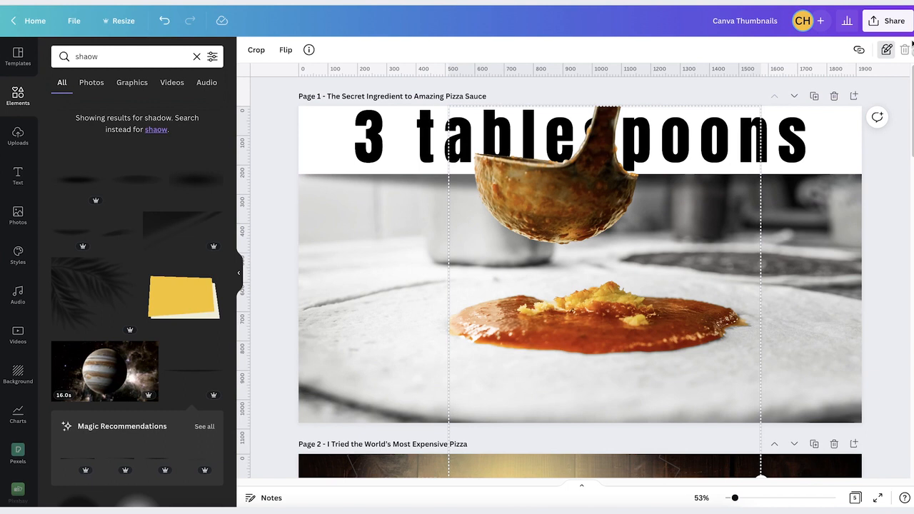
click(884, 50)
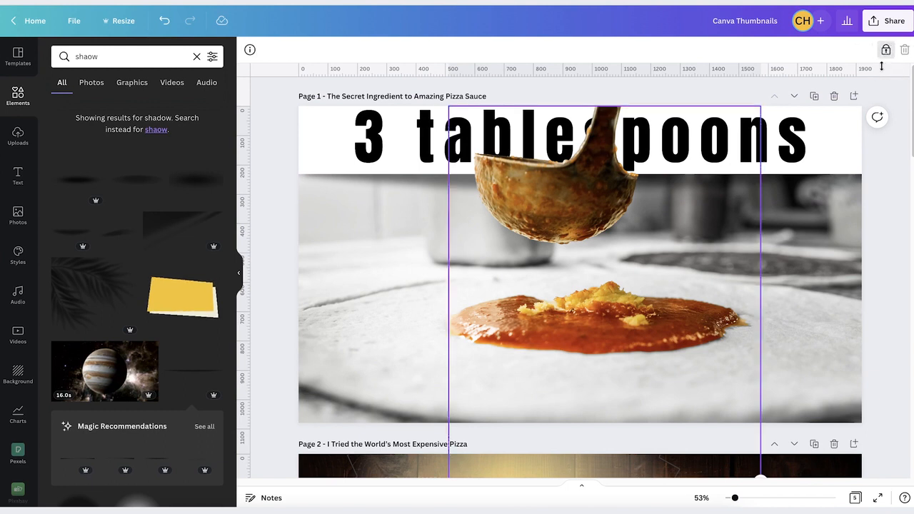
click(886, 51)
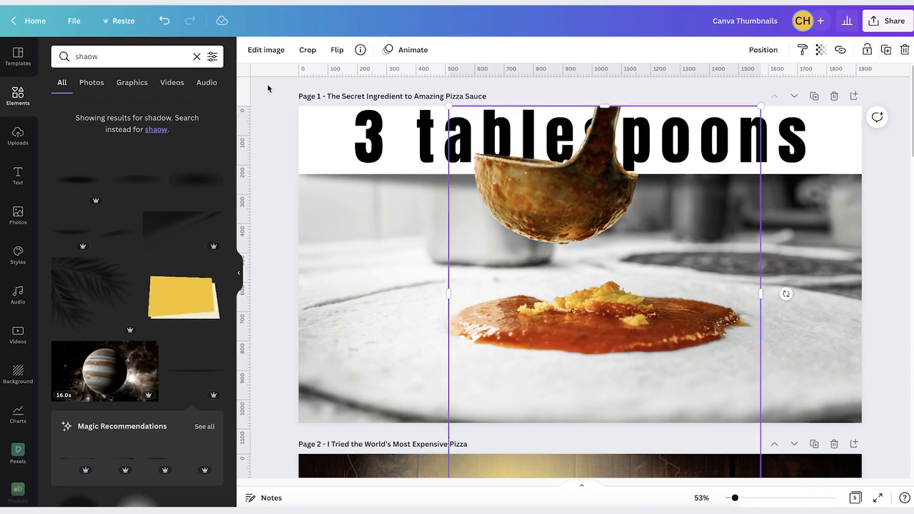
click(266, 50)
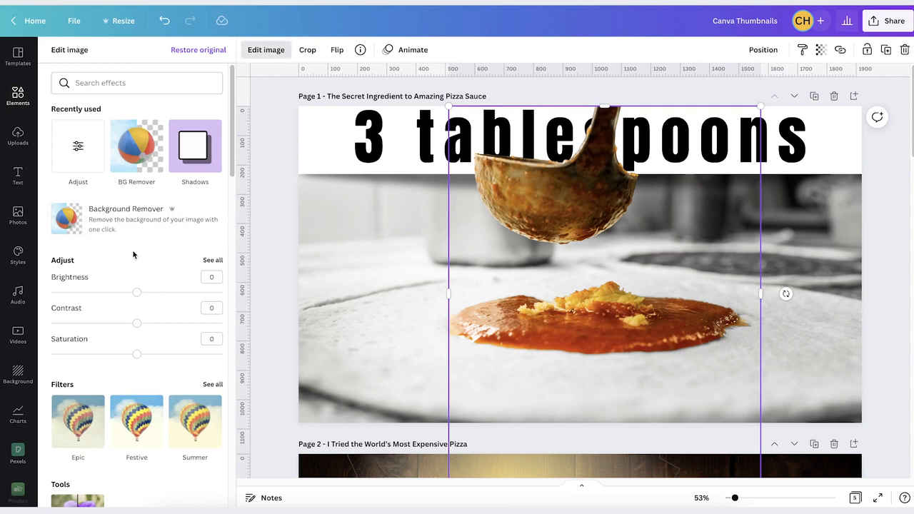
click(78, 147)
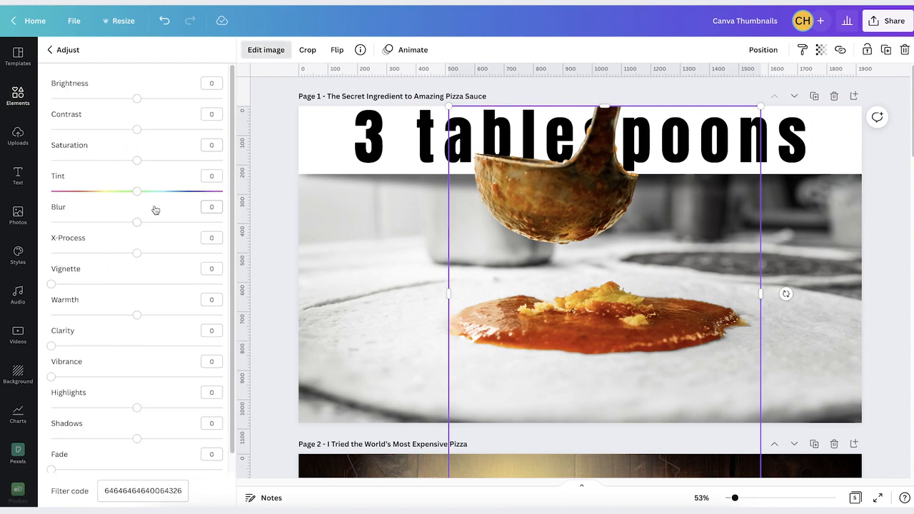
drag(137, 163, 145, 164)
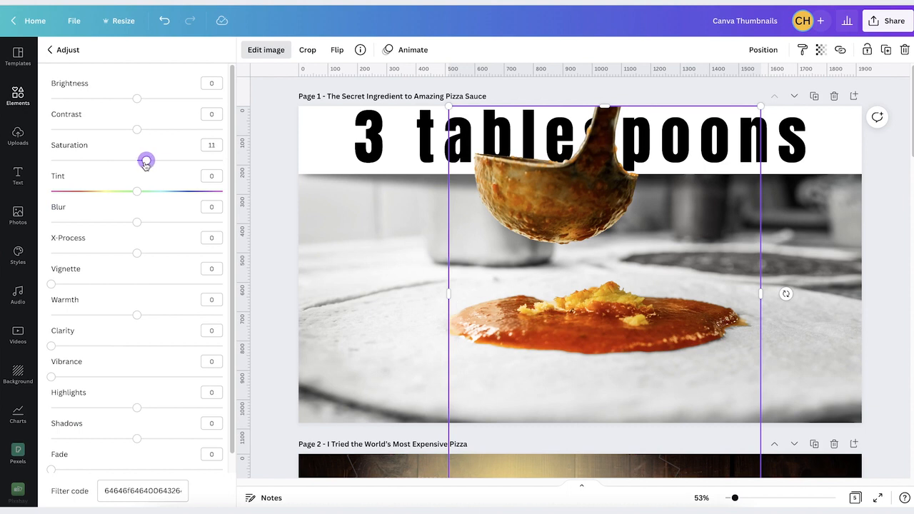
drag(138, 104, 143, 102)
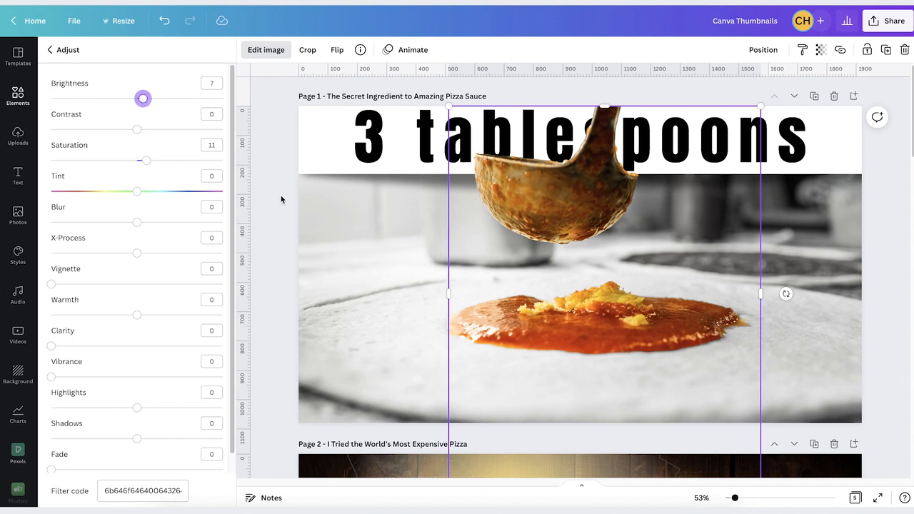
Lock the sauce cutout's position and deselect it
click(549, 178)
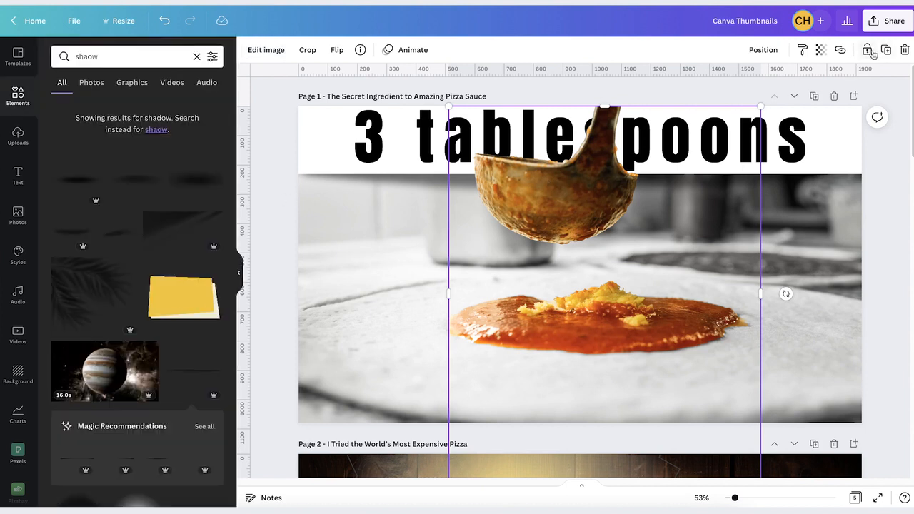
click(868, 50)
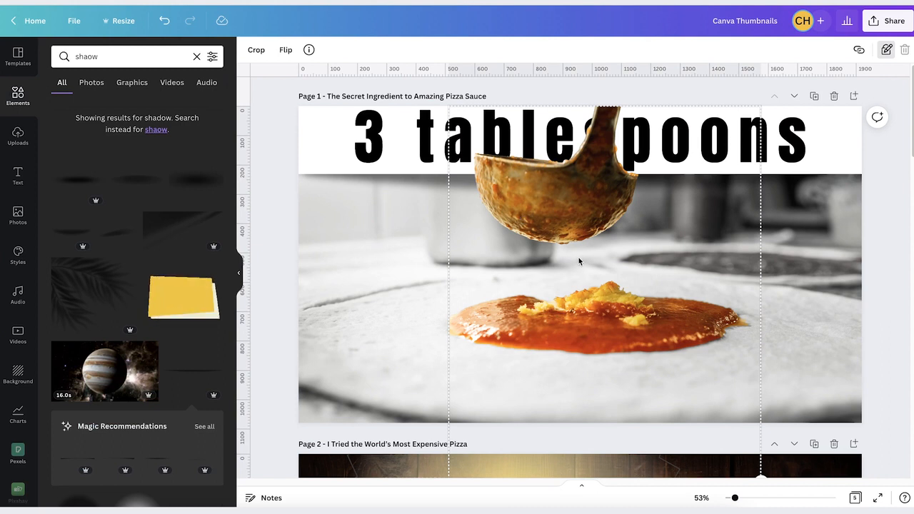
click(289, 248)
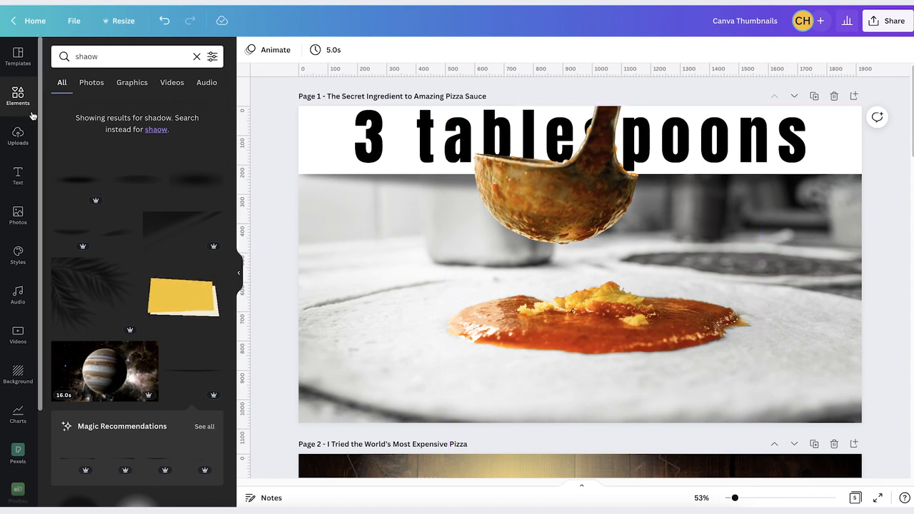
Find the spoon with light brown sauce dripping among the "pizza sauce dripping" photos and add it to the page
click(33, 209)
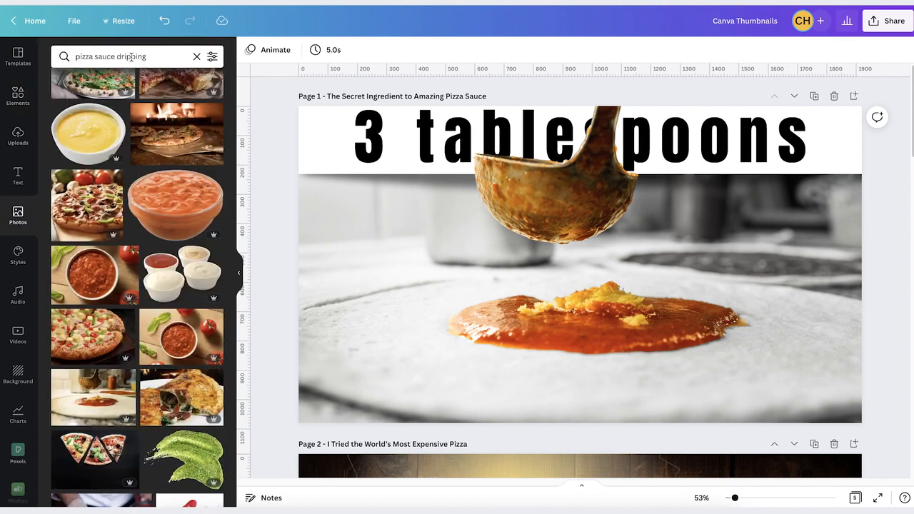
scroll(151, 353, up, 5)
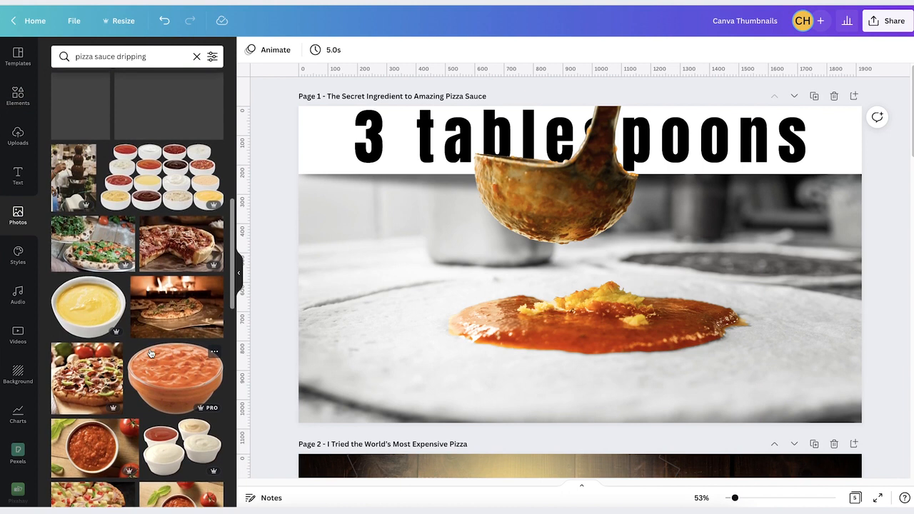
scroll(151, 352, up, 5)
scroll(141, 364, up, 5)
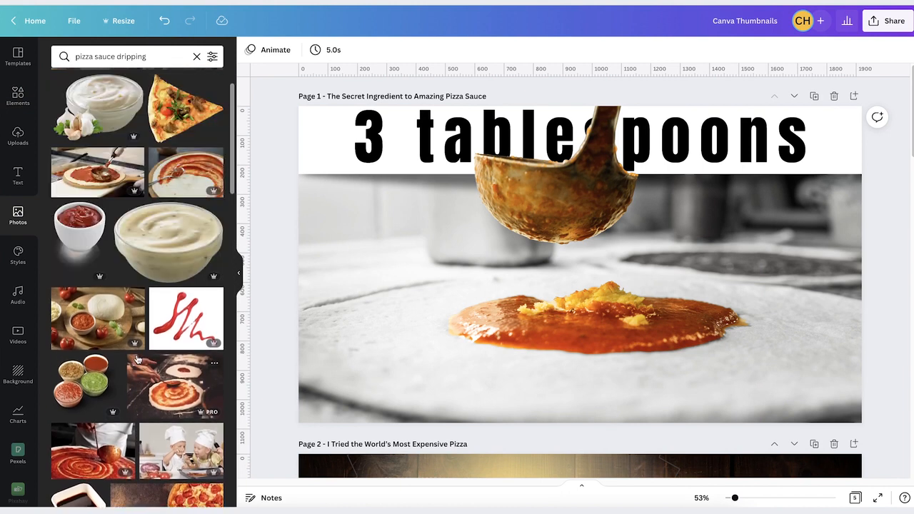
scroll(143, 358, down, 5)
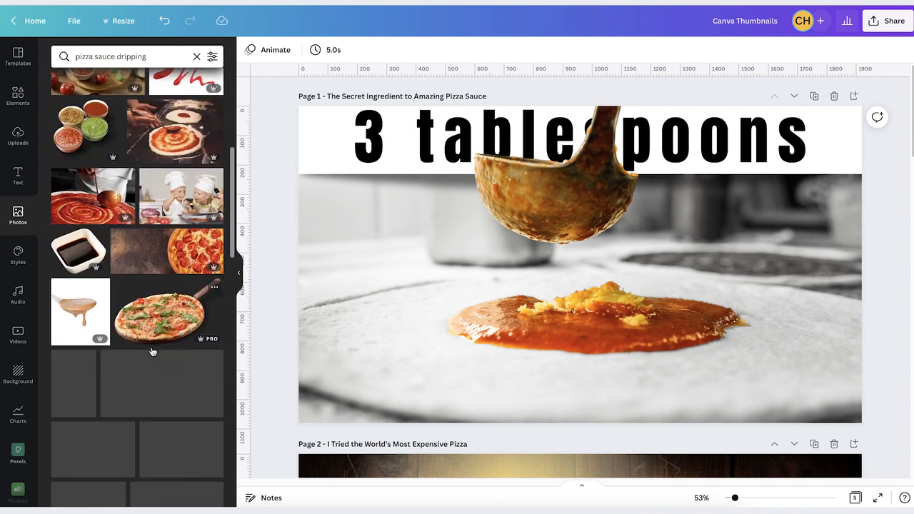
click(86, 319)
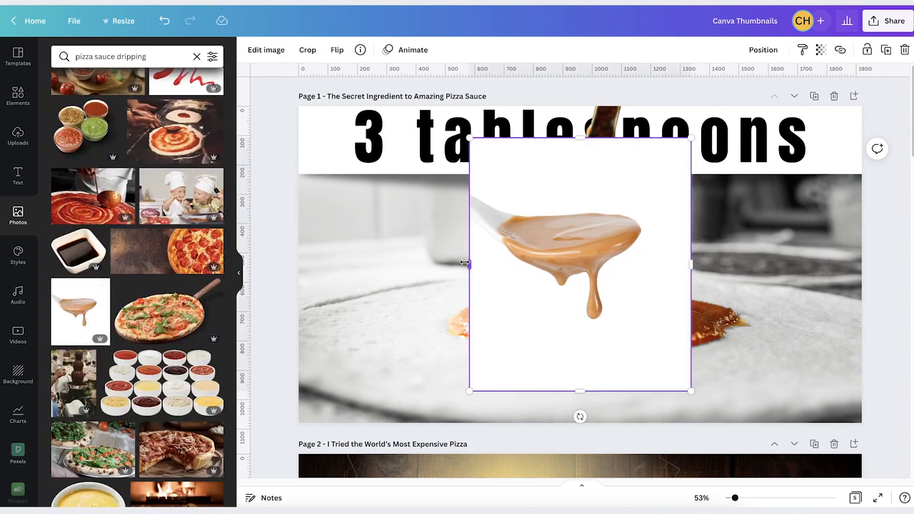
Crop the spoon photo down to its single long drip and remove the white background
drag(468, 264, 573, 262)
drag(633, 138, 624, 271)
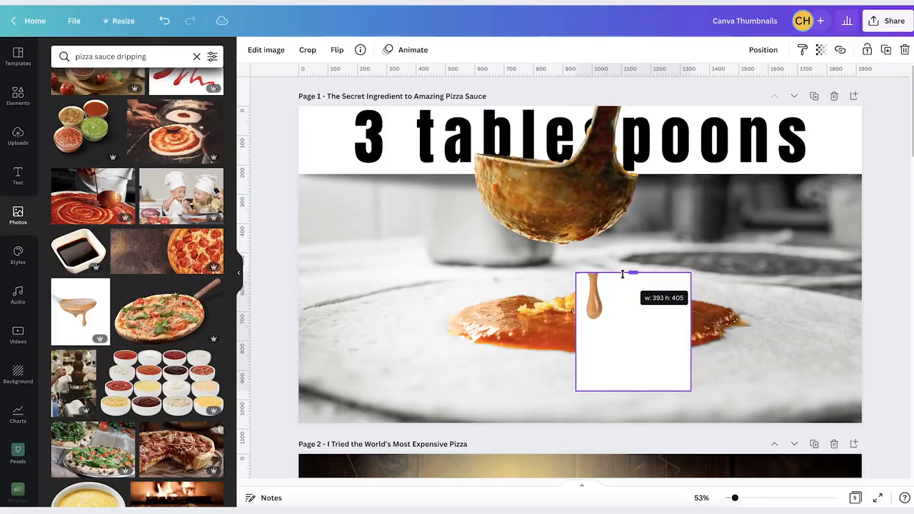
drag(635, 391, 633, 331)
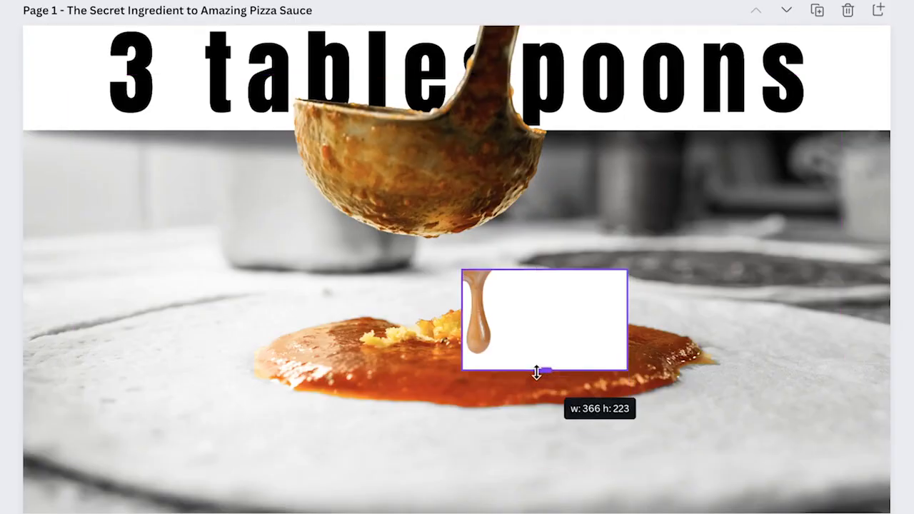
drag(537, 373, 540, 367)
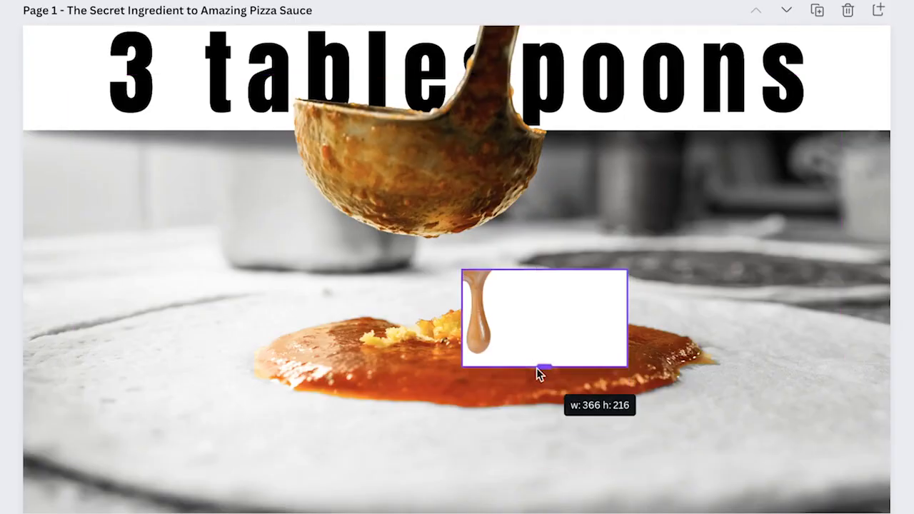
drag(627, 317, 504, 316)
key(Return)
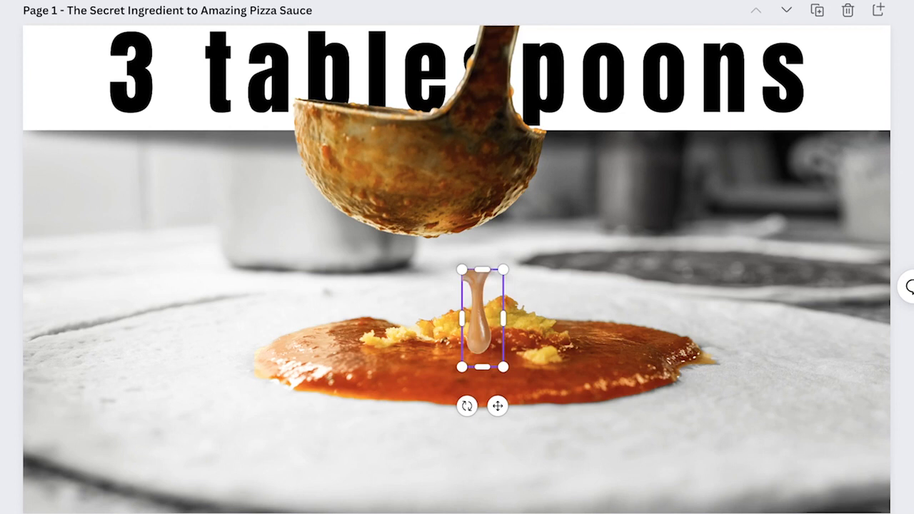
Move the drip under the ladle and enlarge it so it reaches from the ladle's bottom to the sauce
drag(476, 338, 429, 290)
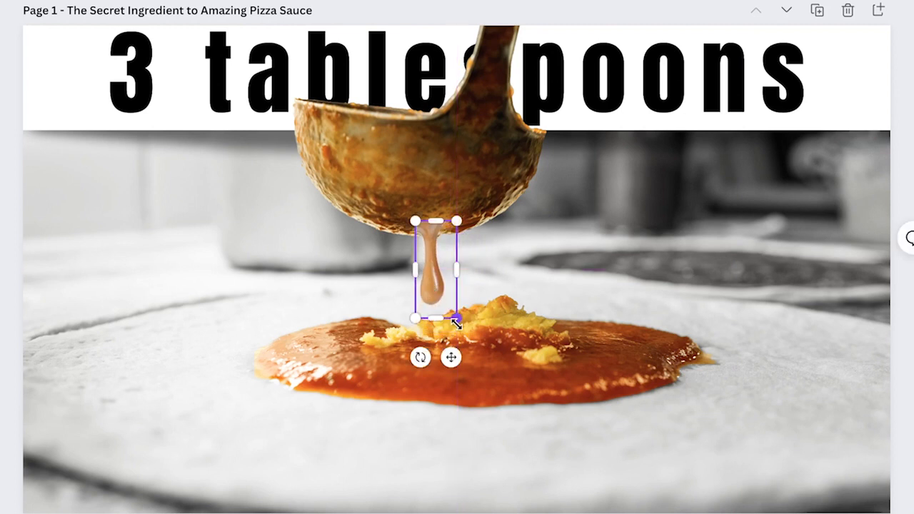
drag(458, 319, 476, 338)
drag(442, 300, 456, 300)
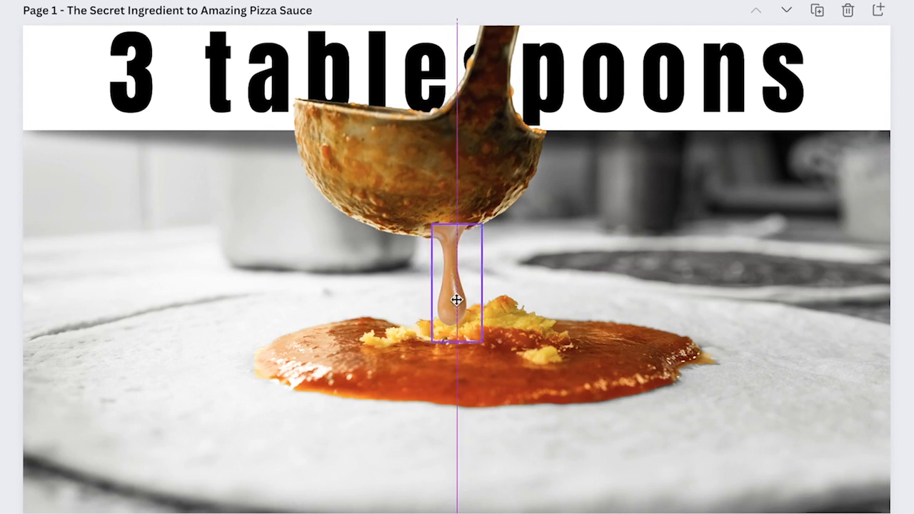
drag(456, 300, 454, 303)
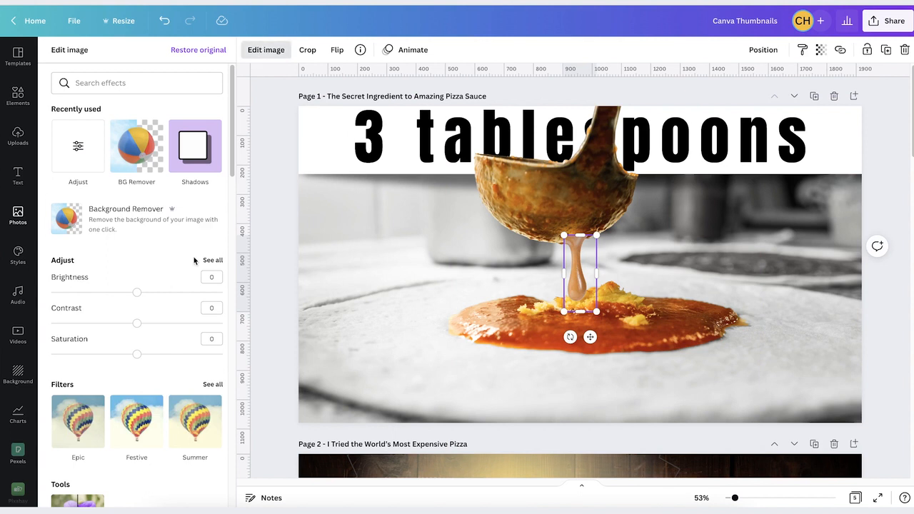
Recolor the drip to match the sauce with tint -78, saturation 49, warmth 33 and vibrance 35
click(214, 261)
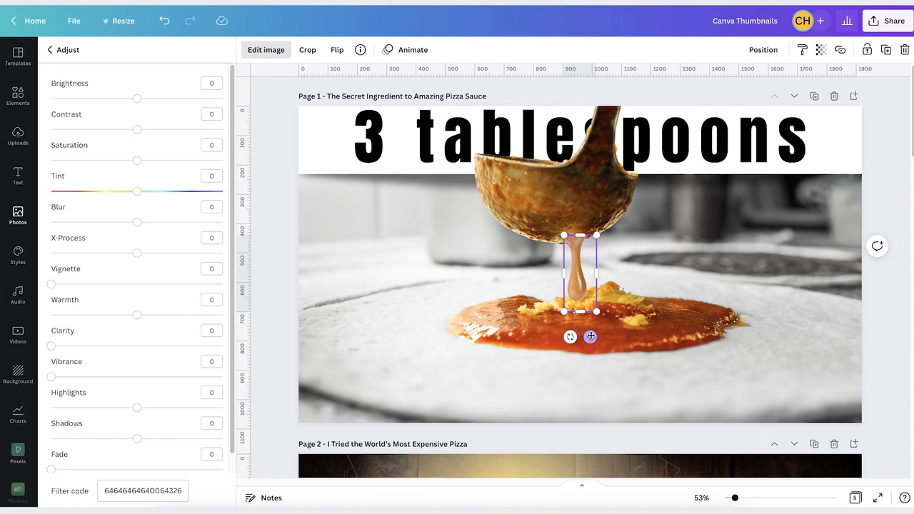
drag(136, 191, 63, 193)
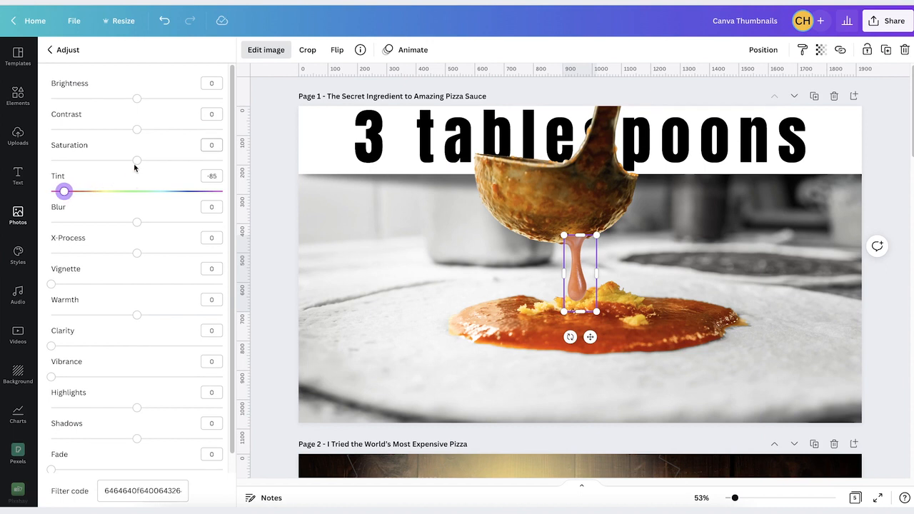
drag(138, 163, 155, 172)
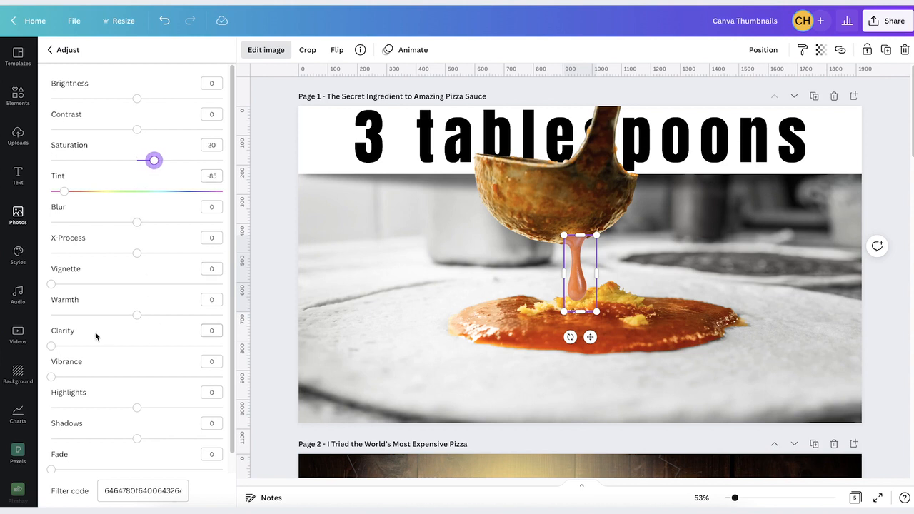
drag(140, 318, 166, 318)
scroll(133, 393, down, 1)
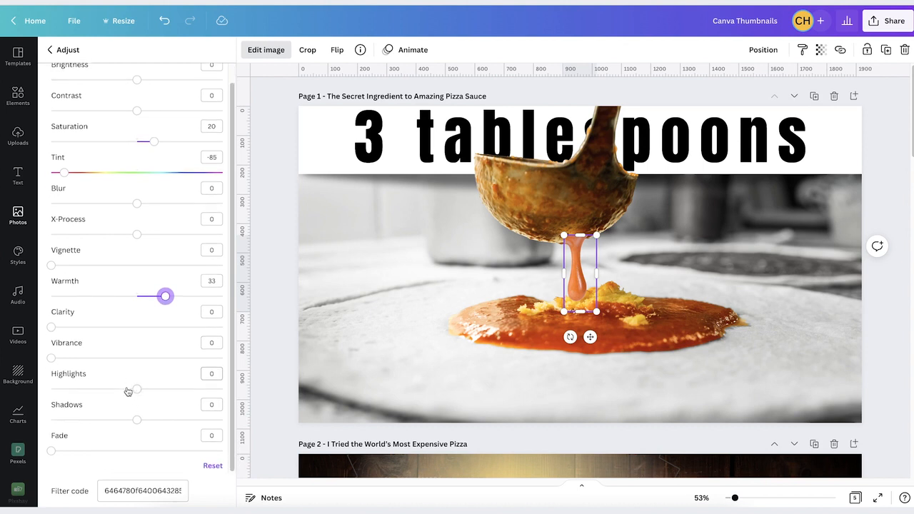
drag(50, 358, 112, 358)
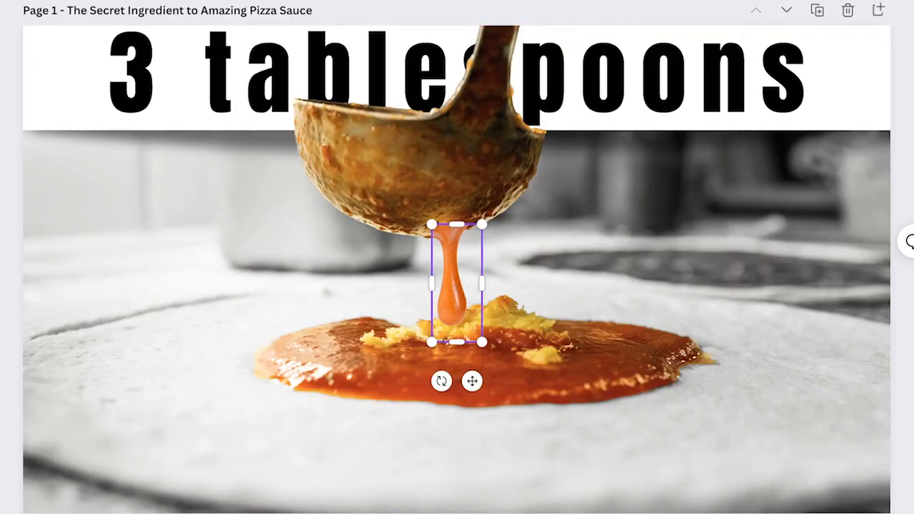
Send the drip backward behind the ladle and sauce cutout, and deselect everything
click(763, 50)
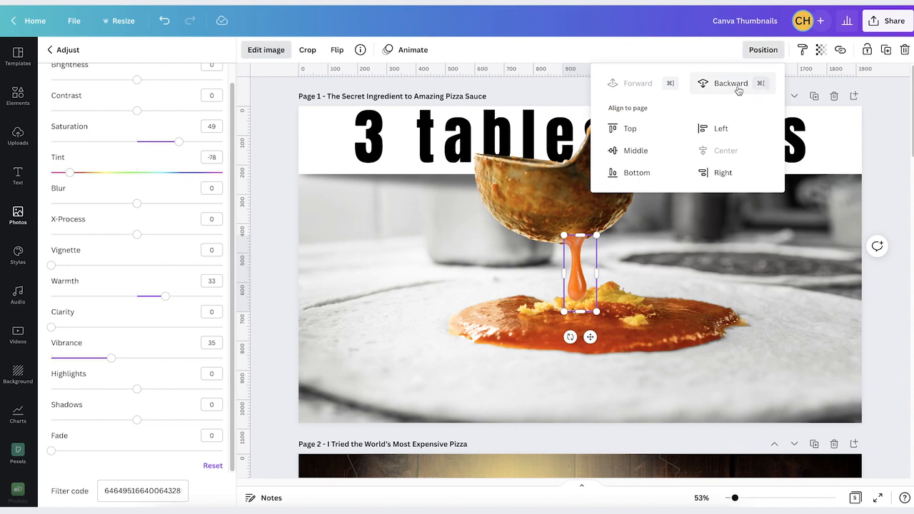
click(730, 84)
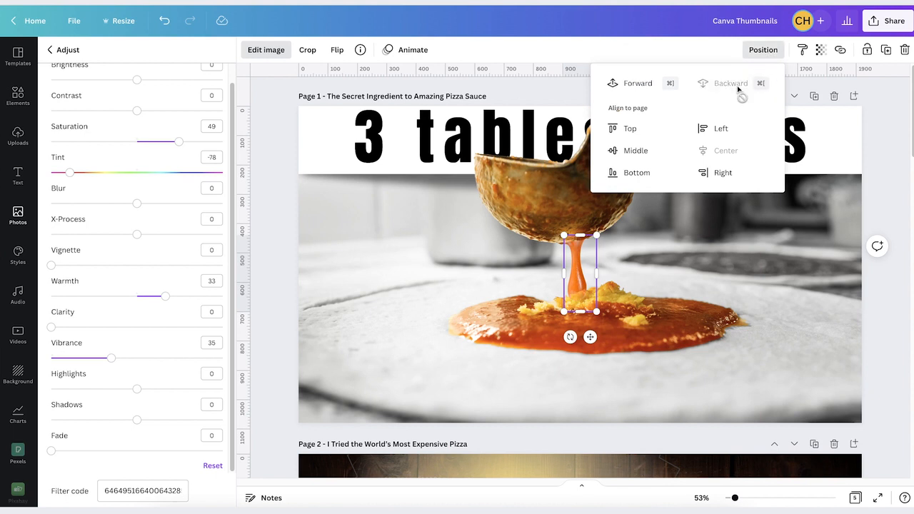
click(880, 328)
click(608, 294)
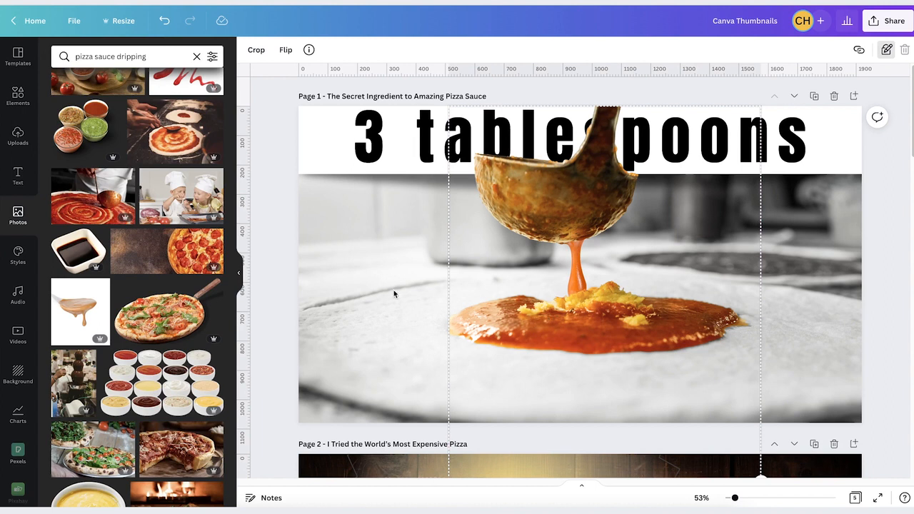
click(286, 242)
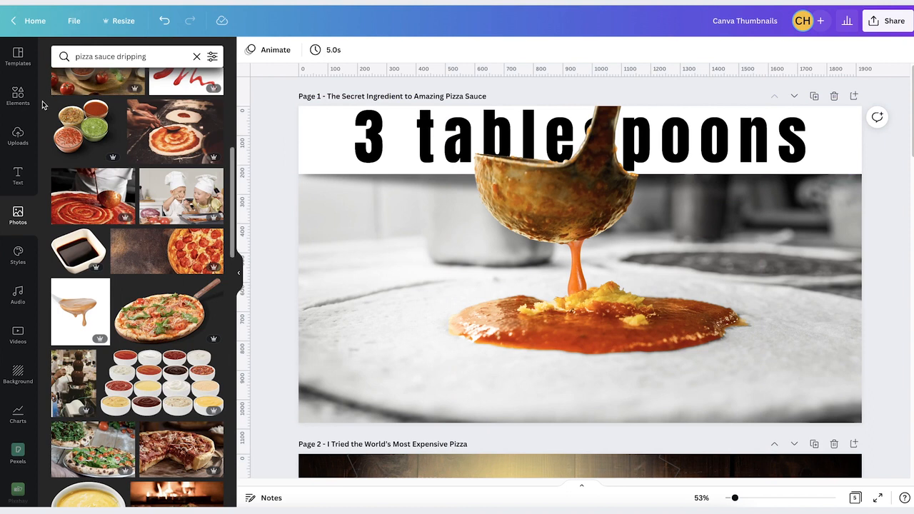
Search the elements for "glow" and add the white starburst with rays to the page
click(17, 94)
click(196, 56)
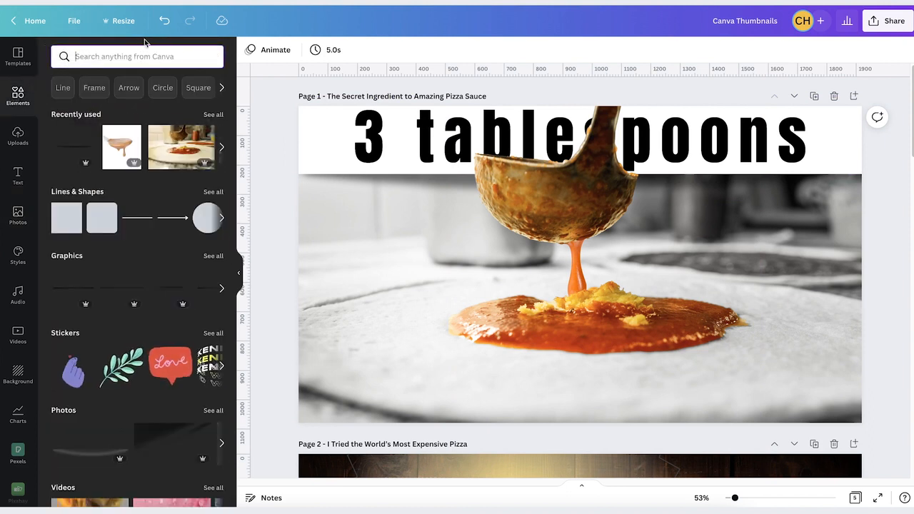
click(145, 56)
text(glow)
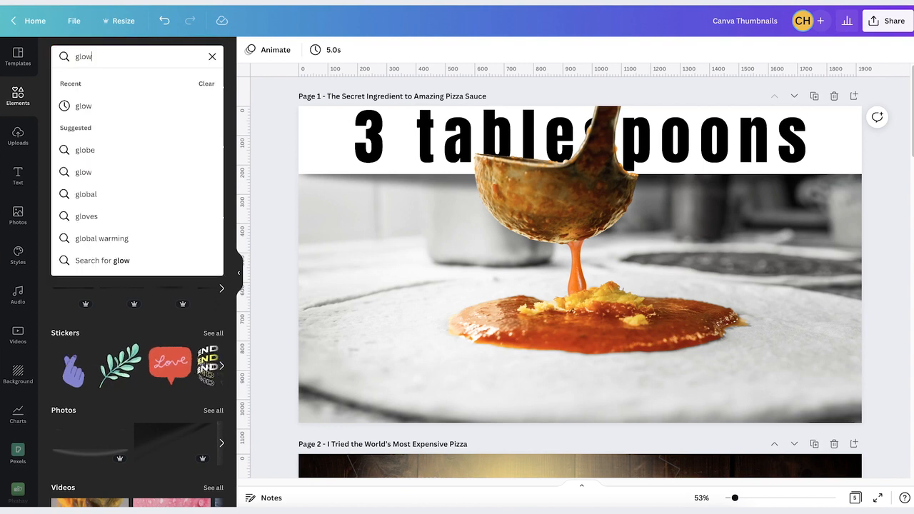
key(Return)
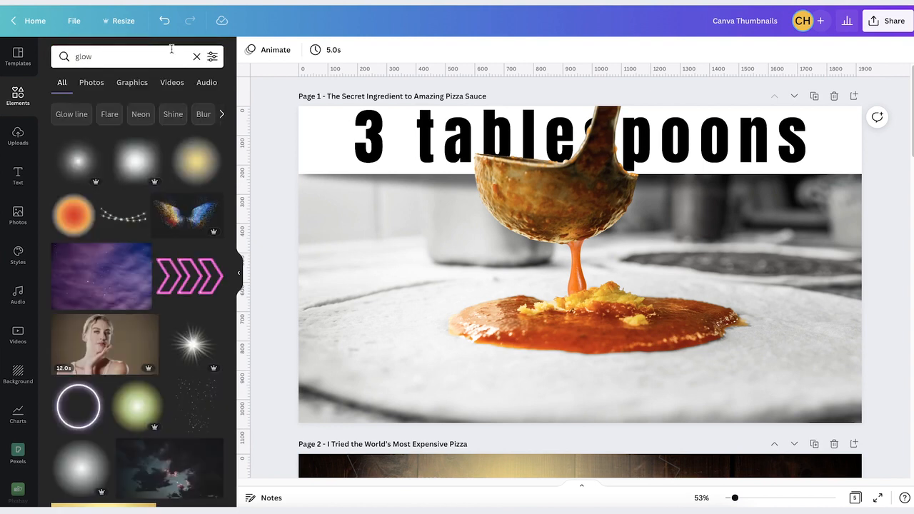
click(195, 348)
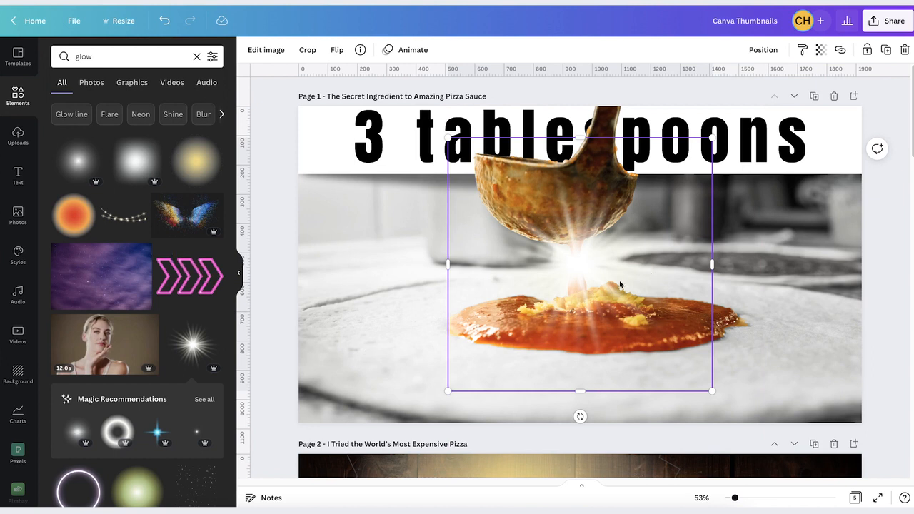
Position the starburst glow over the point where the drip meets the sauce
drag(578, 267, 772, 283)
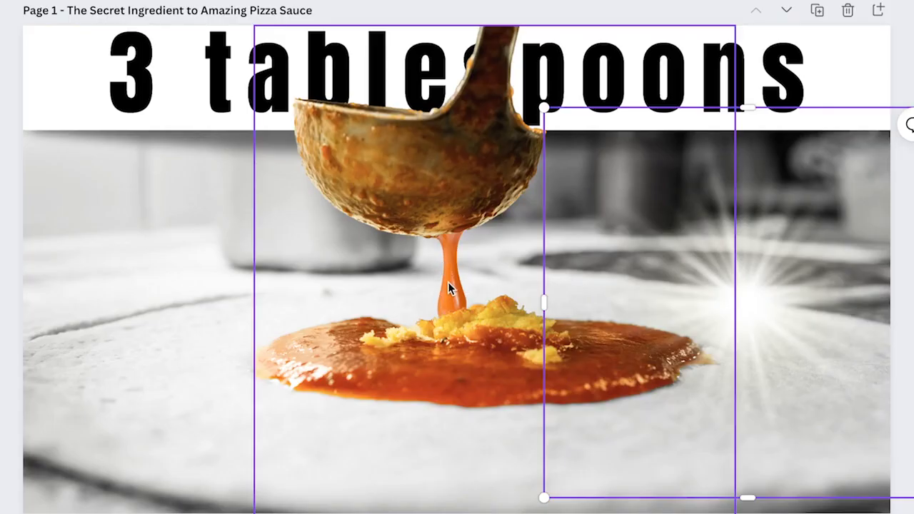
drag(745, 313, 458, 297)
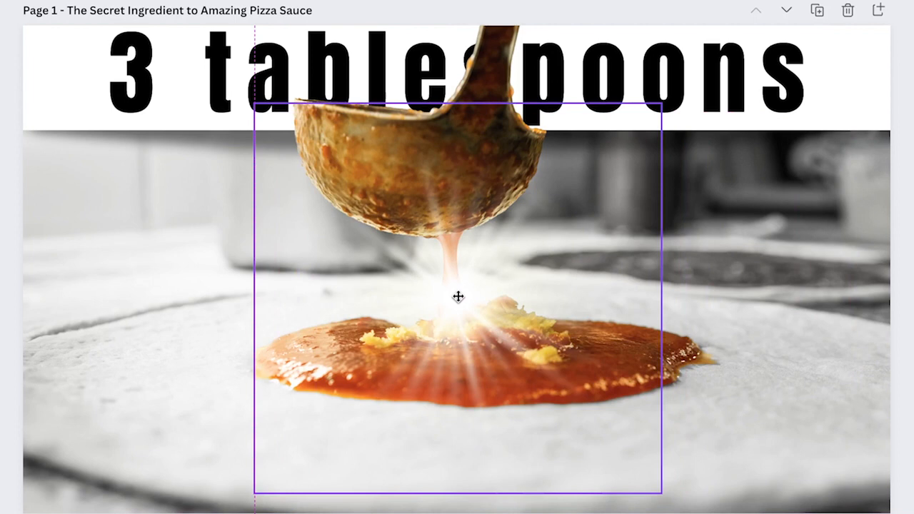
drag(458, 296, 458, 297)
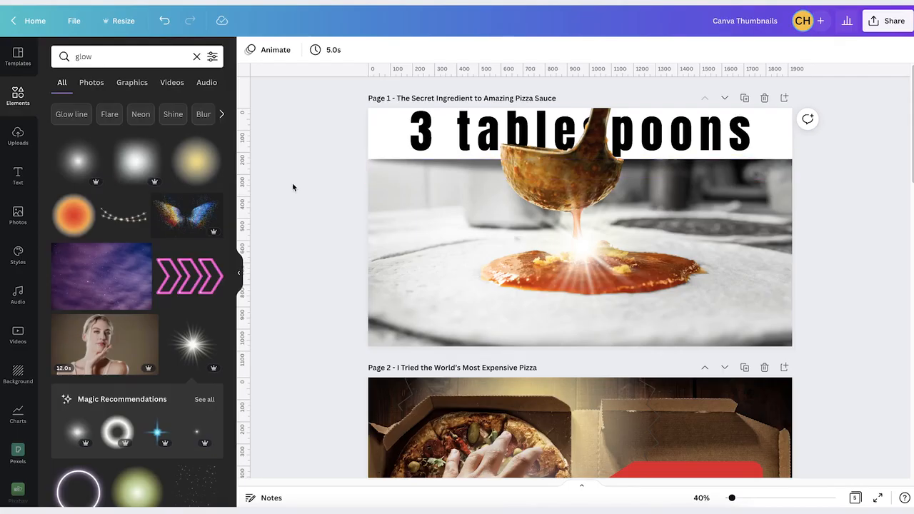